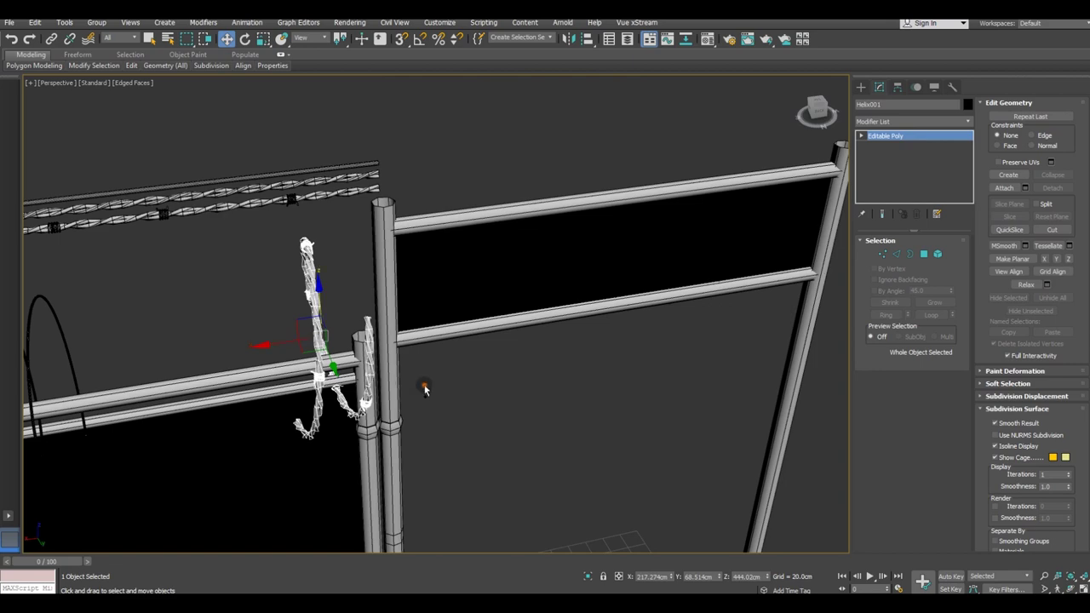
Snap the barbed-wire loop's pivot to a wire vertex at the coil base, leaving the wire in place.
{"action": "middle_click_drag", "start_coordinate": [425, 389], "coordinate": [465, 387], "text": "alt"}
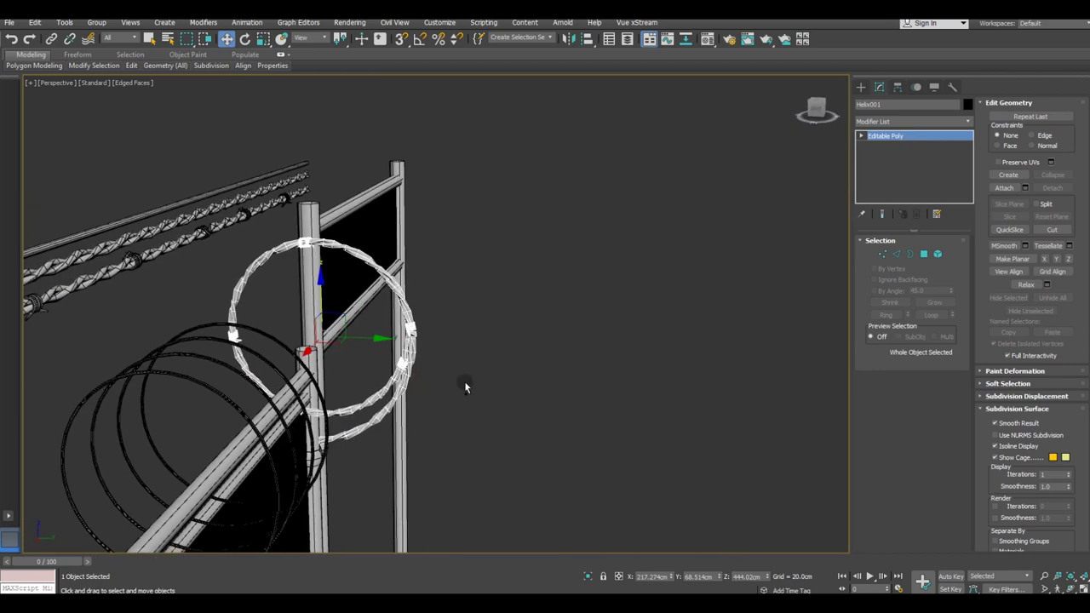
{"action": "mouse_move", "coordinate": [494, 453]}
{"action": "middle_mouse_down", "text": "alt"}
{"action": "mouse_move", "coordinate": [504, 471]}
{"action": "mouse_move", "coordinate": [482, 414]}
{"action": "middle_mouse_up", "text": "alt"}
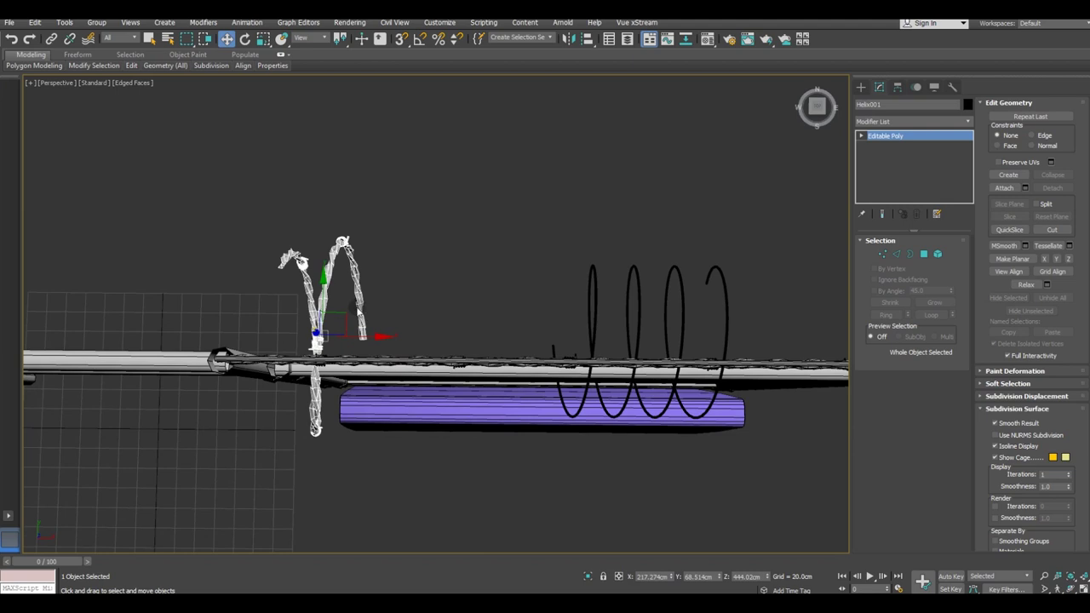
{"action": "scroll", "coordinate": [358, 315], "scroll_direction": "up", "scroll_amount": 2}
{"action": "left_click", "coordinate": [897, 88]}
{"action": "left_click", "coordinate": [924, 169]}
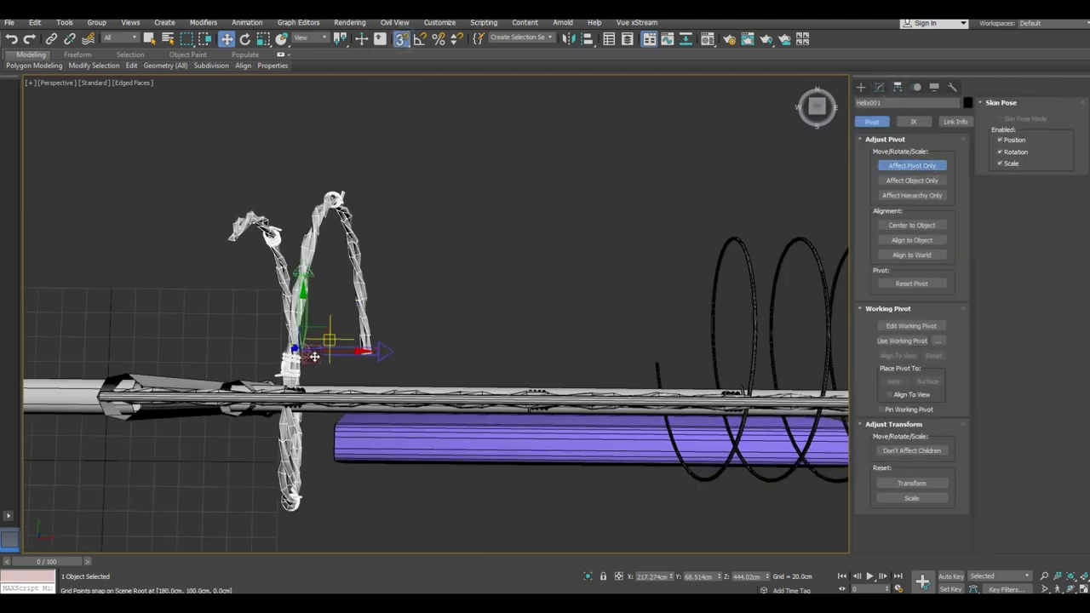
{"action": "left_click_drag", "start_coordinate": [304, 357], "coordinate": [378, 358]}
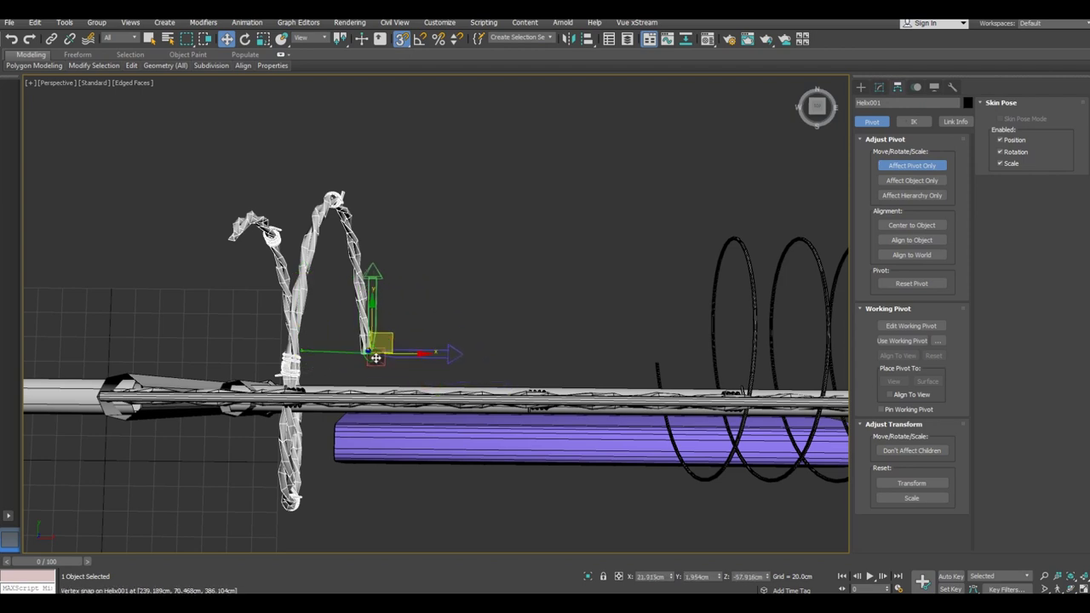
{"action": "mouse_move", "coordinate": [451, 341]}
{"action": "middle_mouse_down", "text": "alt"}
{"action": "mouse_move", "coordinate": [443, 307]}
{"action": "mouse_move", "coordinate": [450, 327]}
{"action": "middle_mouse_up", "text": "alt"}
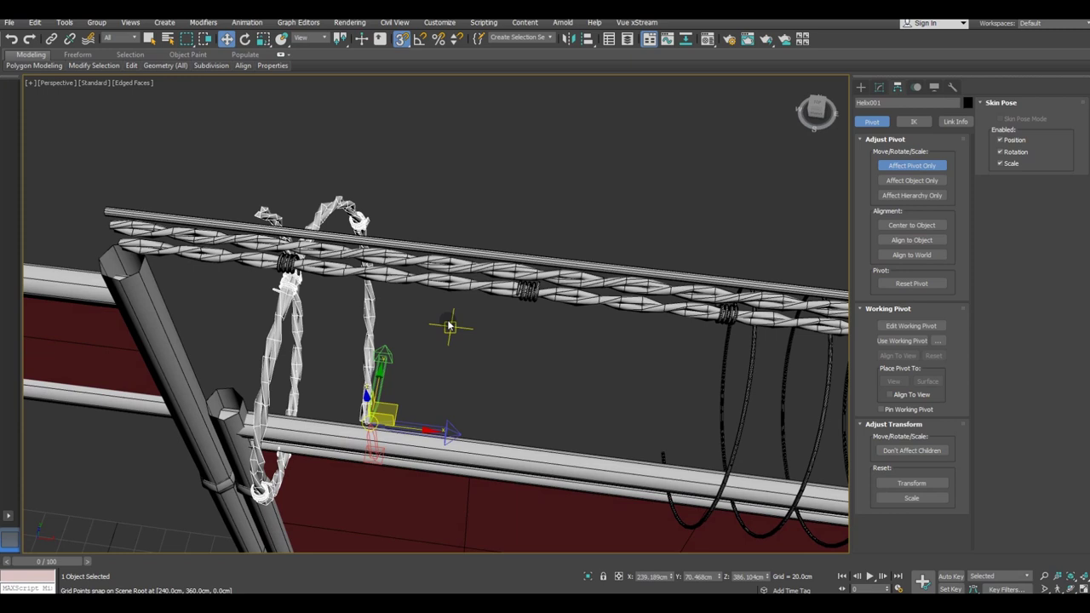
{"action": "left_click", "coordinate": [879, 86]}
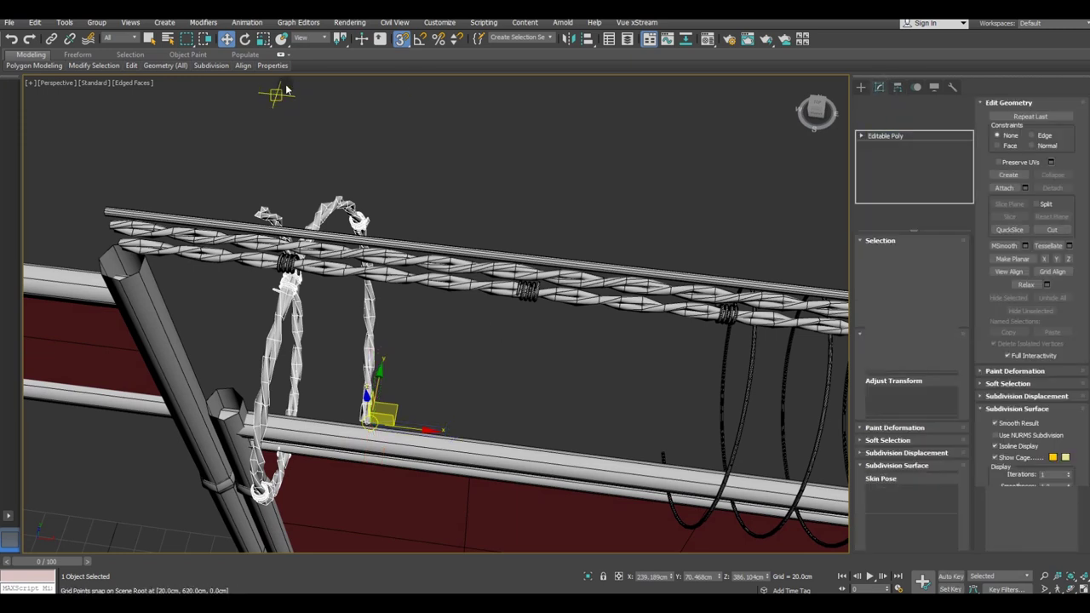
Turn off snaps and clone the barbed-wire loop as an independent copy, Helix006.
{"action": "key", "text": "s"}
{"action": "left_click", "coordinate": [34, 22]}
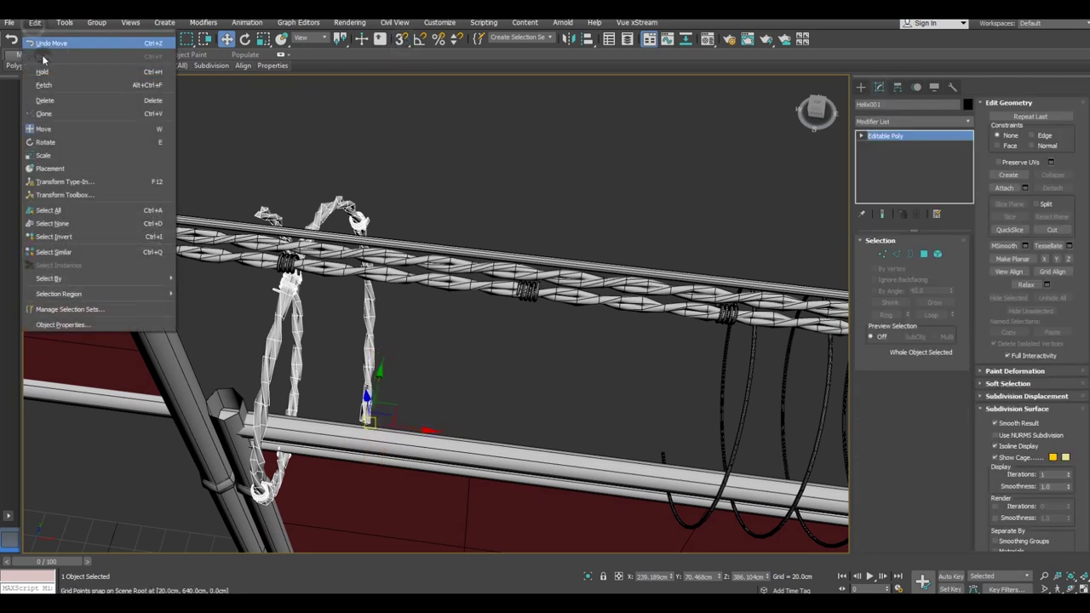
{"action": "left_click", "coordinate": [52, 111]}
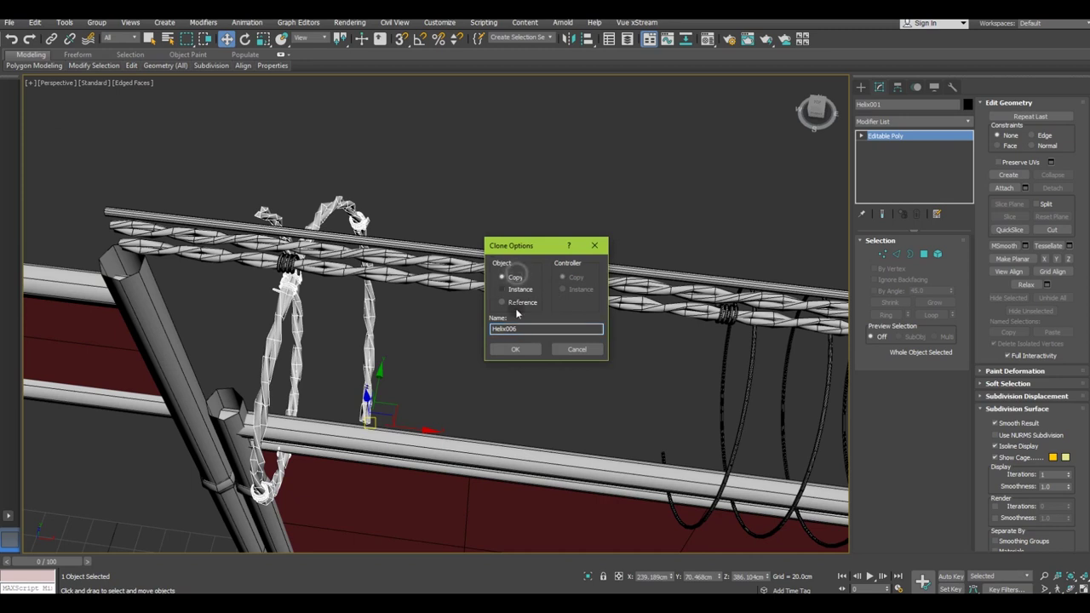
{"action": "left_click", "coordinate": [513, 349]}
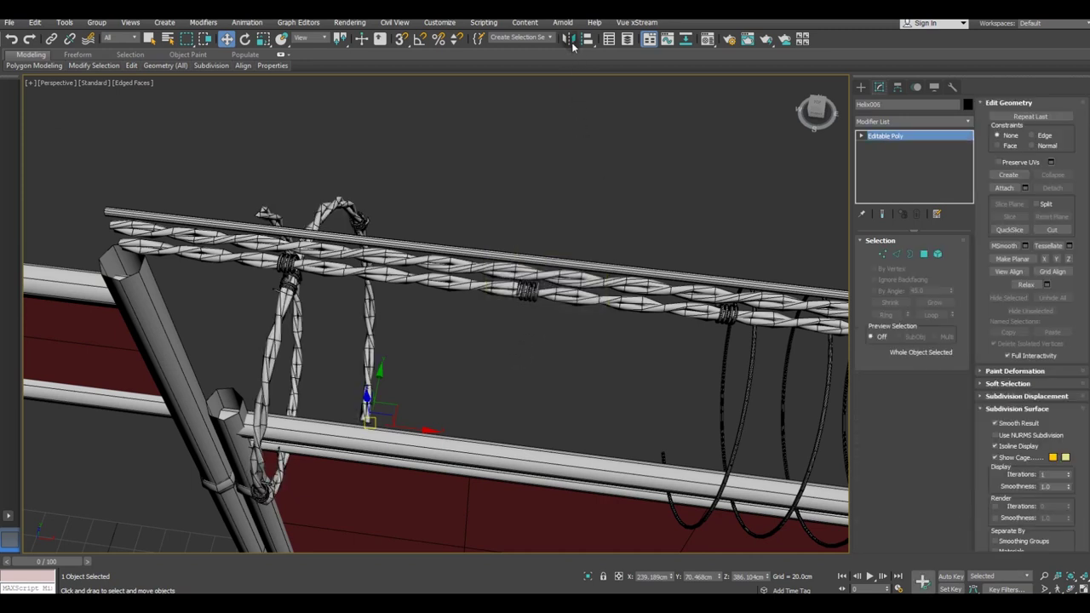
Mirror the Helix006 copy across the X axis so it stands opposite the original.
{"action": "left_click", "coordinate": [570, 39]}
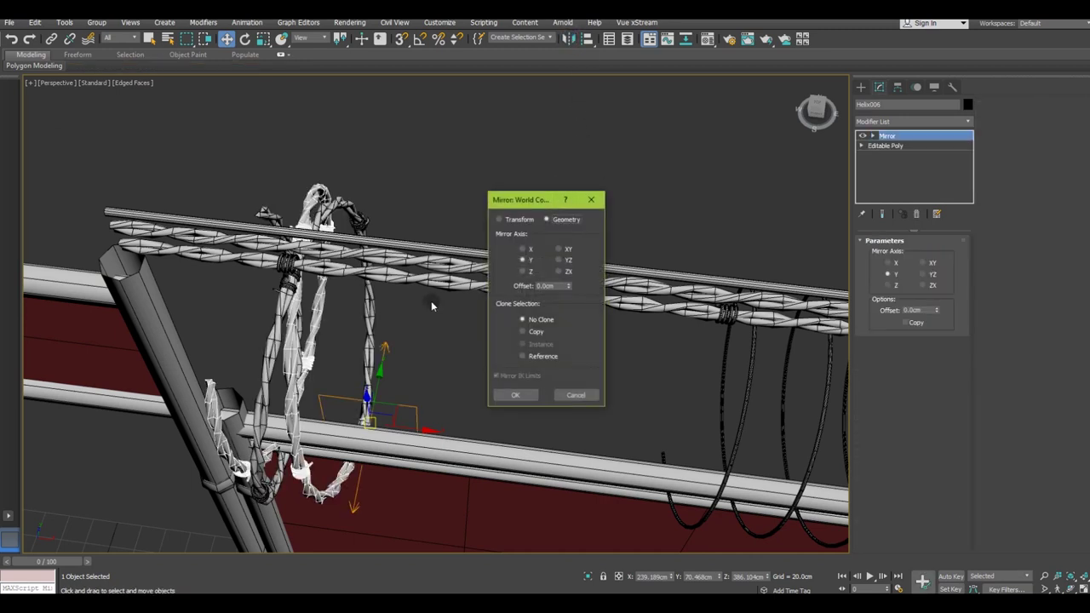
{"action": "left_click", "coordinate": [529, 252]}
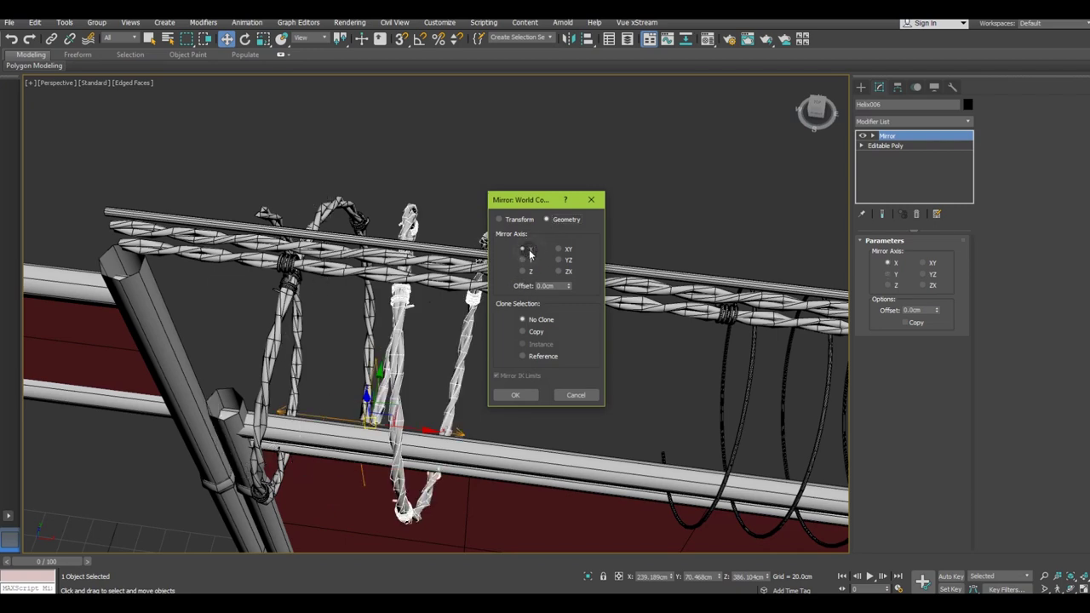
{"action": "left_click", "coordinate": [409, 322]}
{"action": "left_click", "coordinate": [518, 395]}
{"action": "mouse_move", "coordinate": [518, 394]}
{"action": "middle_mouse_down", "text": "alt"}
{"action": "mouse_move", "coordinate": [526, 343]}
{"action": "mouse_move", "coordinate": [502, 344]}
{"action": "middle_mouse_up", "text": "alt"}
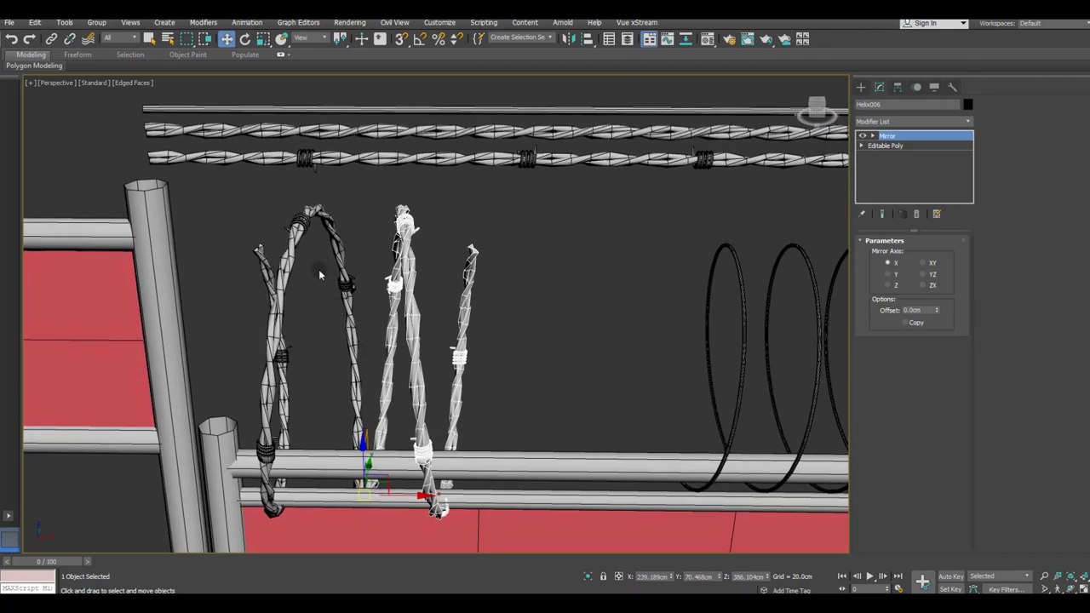
Select both wire pieces and shift them slightly left and up.
{"action": "left_click_drag", "start_coordinate": [319, 269], "coordinate": [475, 314]}
{"action": "left_click_drag", "start_coordinate": [406, 368], "coordinate": [390, 337]}
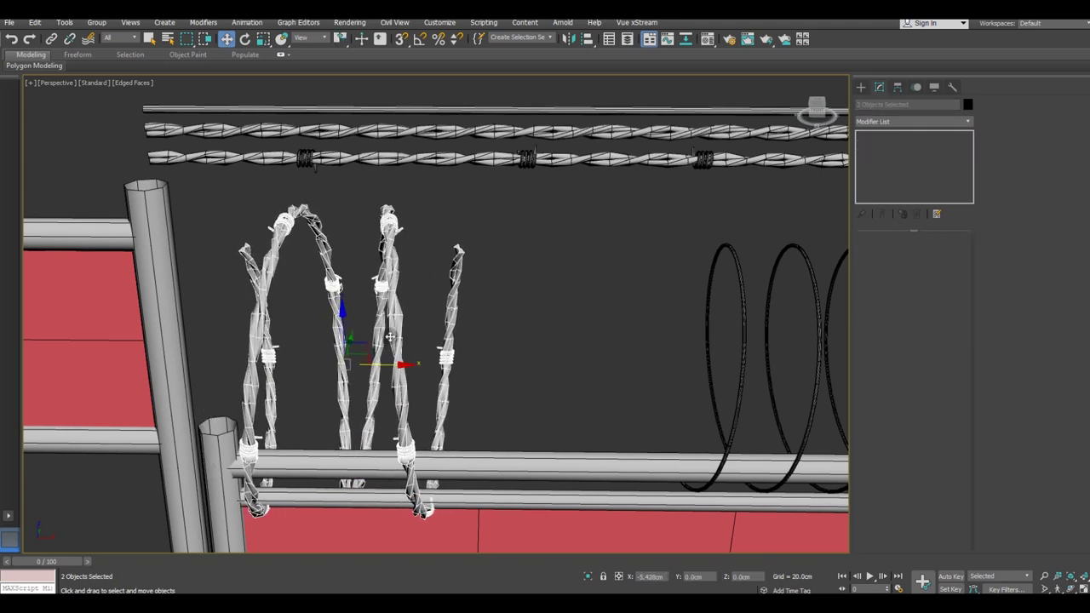
{"action": "left_click_drag", "start_coordinate": [346, 315], "coordinate": [339, 297]}
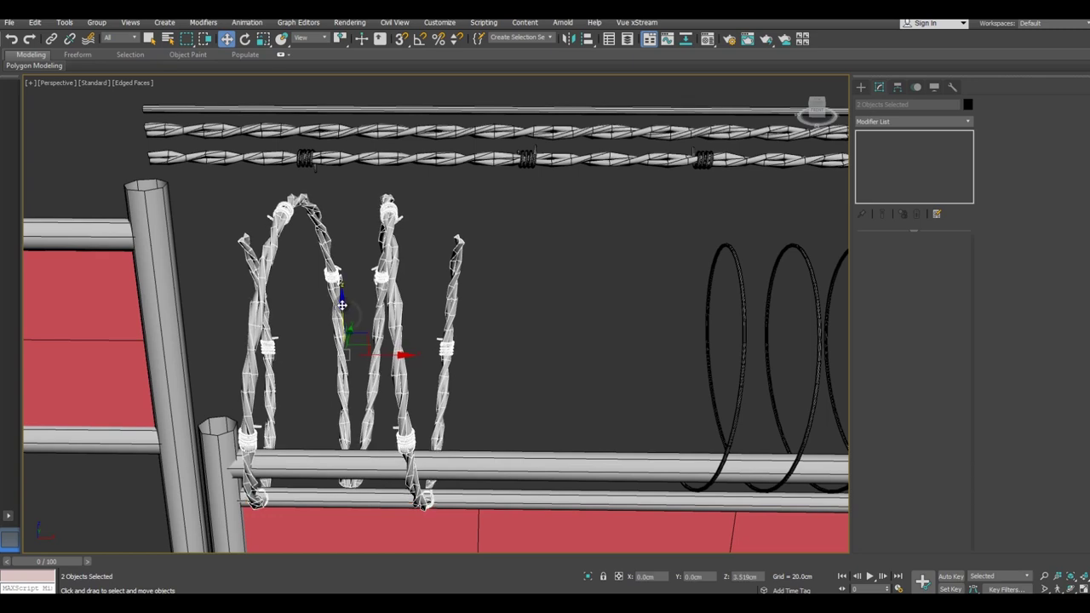
{"action": "mouse_move", "coordinate": [403, 364]}
{"action": "middle_mouse_down", "text": "alt"}
{"action": "mouse_move", "coordinate": [379, 377]}
{"action": "mouse_move", "coordinate": [497, 395]}
{"action": "mouse_move", "coordinate": [565, 385]}
{"action": "mouse_move", "coordinate": [517, 401]}
{"action": "mouse_move", "coordinate": [354, 365]}
{"action": "middle_mouse_up", "text": "alt"}
Rotate the wire pair so it tilts into a ring around the rail.
{"action": "left_click", "coordinate": [245, 39]}
{"action": "left_click_drag", "start_coordinate": [322, 330], "coordinate": [348, 310]}
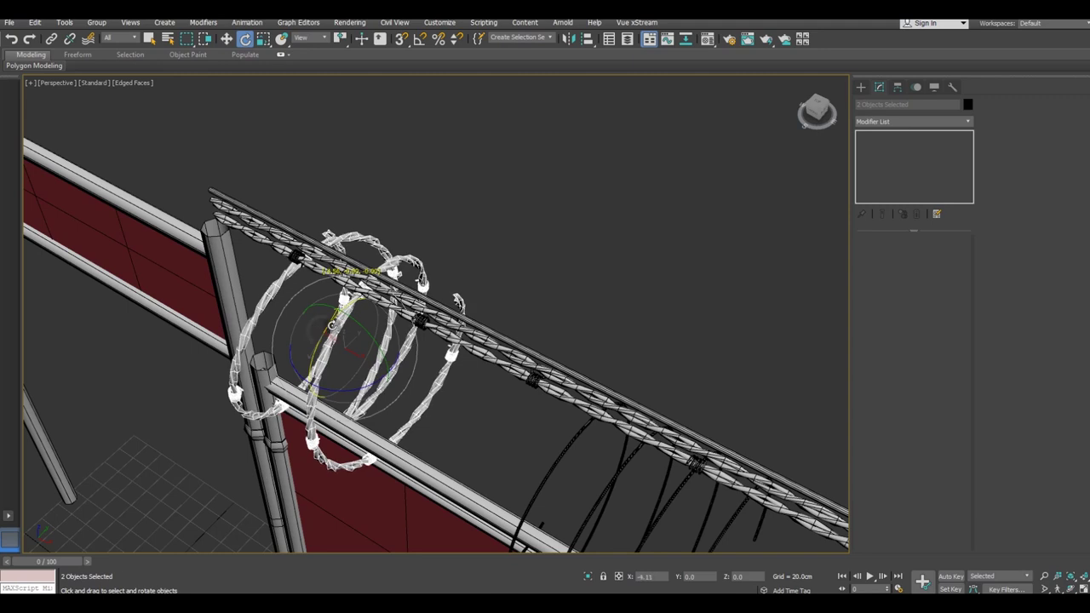
{"action": "middle_click_drag", "start_coordinate": [349, 310], "coordinate": [368, 329], "text": "alt"}
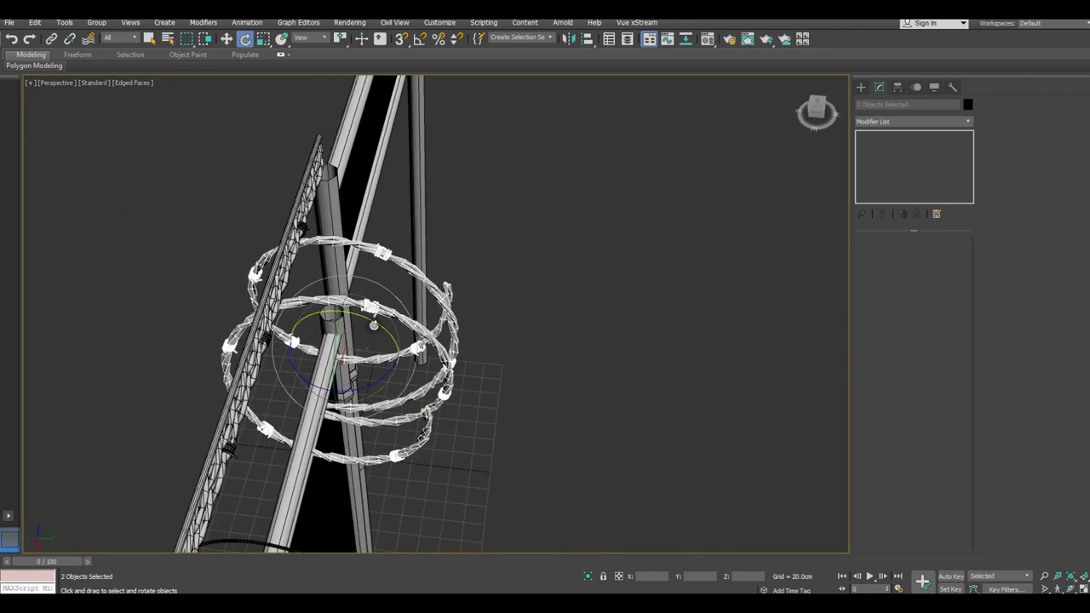
{"action": "left_click_drag", "start_coordinate": [374, 325], "coordinate": [366, 309]}
Shift+drag the wire pair along the rail to clone it further down the fence.
{"action": "left_click", "coordinate": [226, 40]}
{"action": "mouse_move", "coordinate": [385, 281]}
{"action": "middle_mouse_down", "text": "alt"}
{"action": "mouse_move", "coordinate": [367, 288]}
{"action": "mouse_move", "coordinate": [392, 255]}
{"action": "mouse_move", "coordinate": [448, 233]}
{"action": "mouse_move", "coordinate": [490, 243]}
{"action": "mouse_move", "coordinate": [482, 256]}
{"action": "mouse_move", "coordinate": [492, 250]}
{"action": "middle_mouse_up", "text": "alt"}
{"action": "left_click_drag", "start_coordinate": [388, 348], "coordinate": [554, 317], "text": "shift"}
{"action": "left_click", "coordinate": [534, 353]}
{"action": "key", "text": "e"}
{"action": "middle_click_drag", "start_coordinate": [535, 243], "coordinate": [528, 102], "text": "alt"}
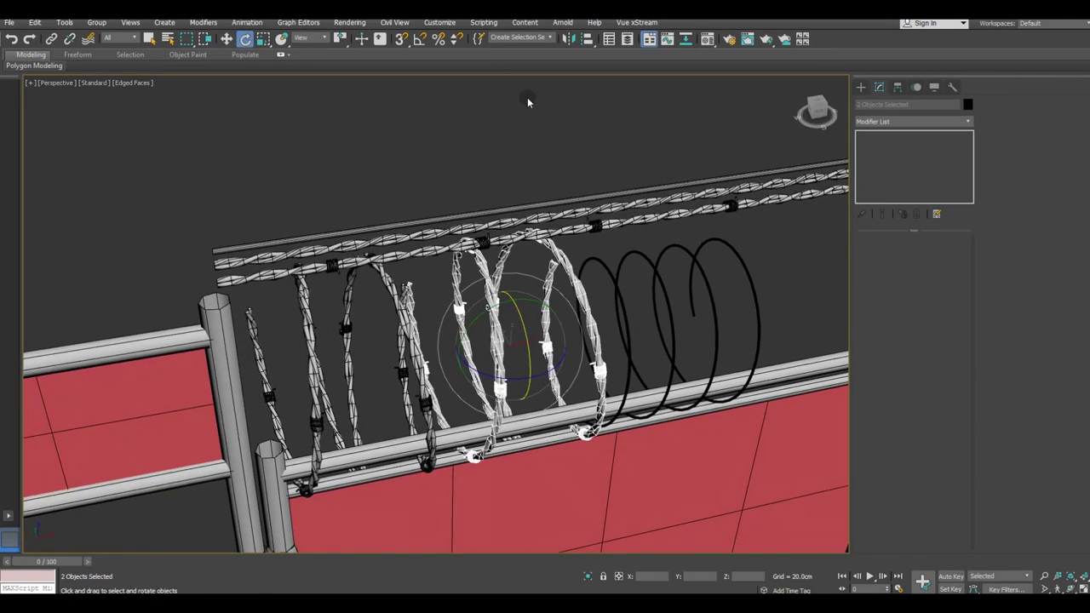
Try mirroring the copied wire pair on Y, then undo it.
{"action": "left_click", "coordinate": [570, 39]}
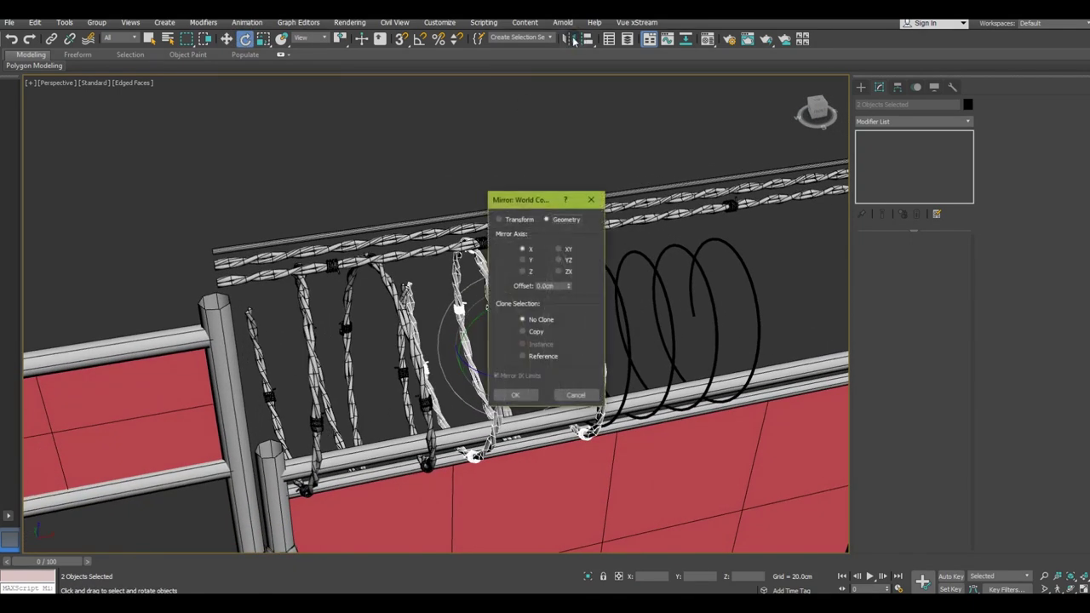
{"action": "left_click", "coordinate": [527, 260]}
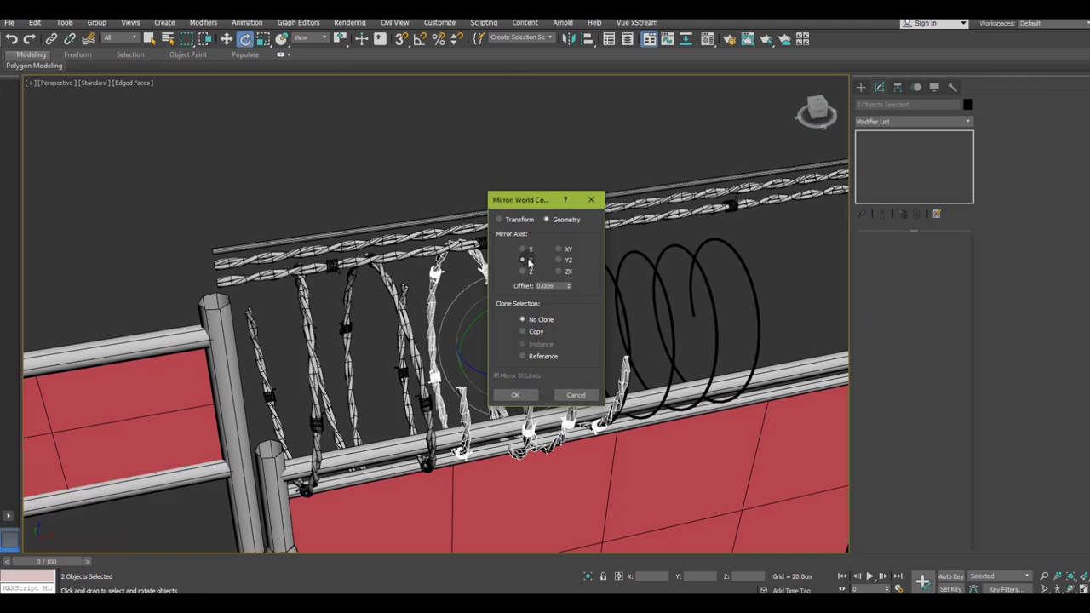
{"action": "left_click", "coordinate": [523, 394]}
{"action": "mouse_move", "coordinate": [523, 392]}
{"action": "middle_mouse_down", "text": "alt"}
{"action": "mouse_move", "coordinate": [503, 397]}
{"action": "mouse_move", "coordinate": [514, 379]}
{"action": "middle_mouse_up", "text": "alt"}
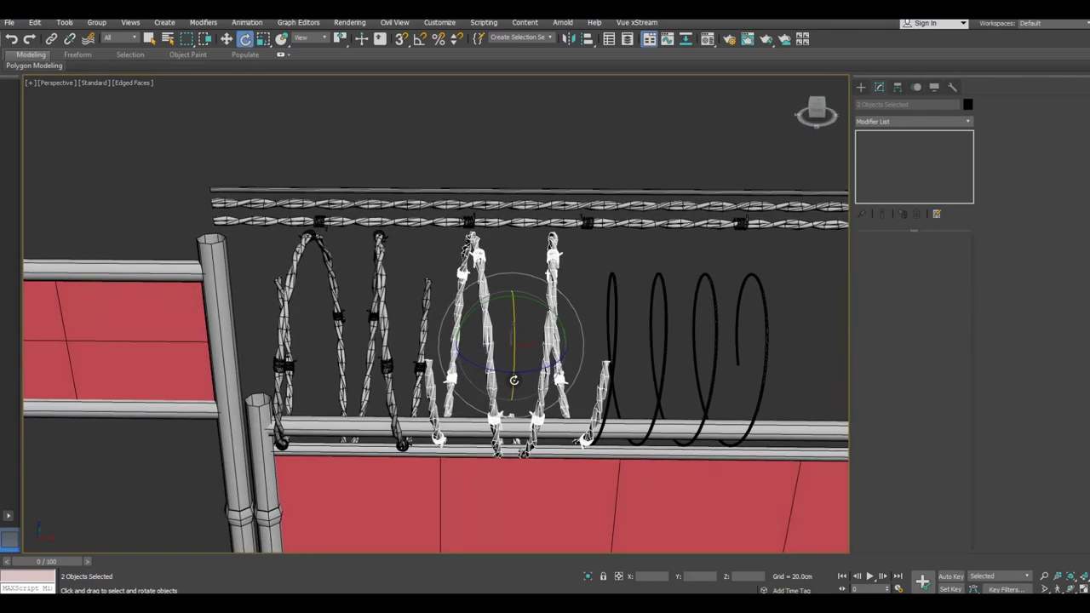
{"action": "left_click", "coordinate": [13, 41]}
Rotate the copied pair on X, then mirror it on Y as geometry.
{"action": "mouse_move", "coordinate": [408, 247]}
{"action": "middle_mouse_down", "text": "alt"}
{"action": "mouse_move", "coordinate": [452, 244]}
{"action": "mouse_move", "coordinate": [444, 251]}
{"action": "middle_mouse_up", "text": "alt"}
{"action": "left_click_drag", "start_coordinate": [530, 320], "coordinate": [520, 294]}
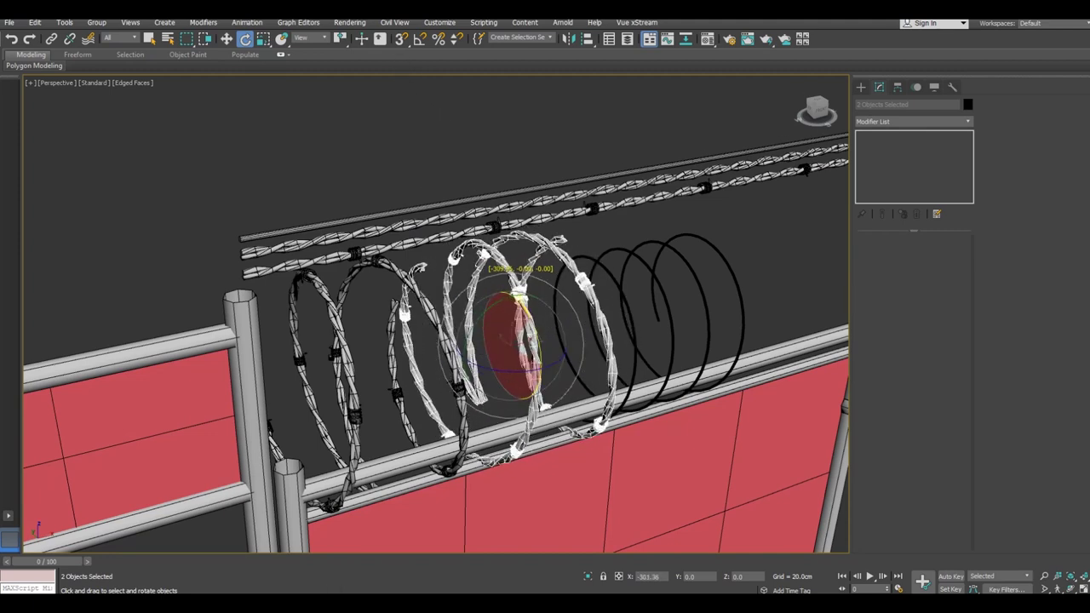
{"action": "left_click_drag", "start_coordinate": [519, 293], "coordinate": [522, 307]}
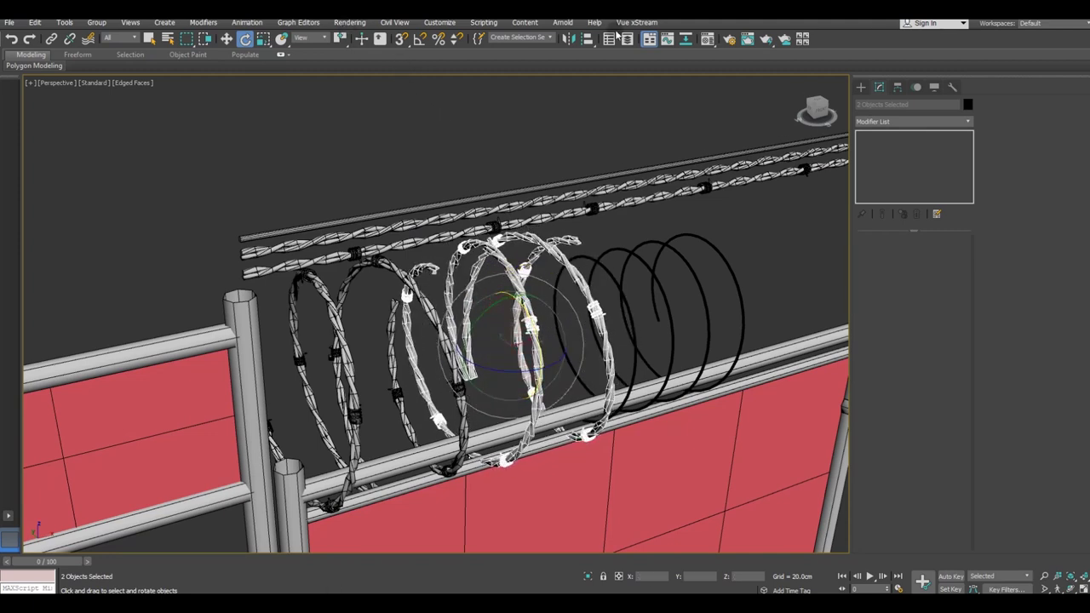
{"action": "left_click", "coordinate": [578, 39]}
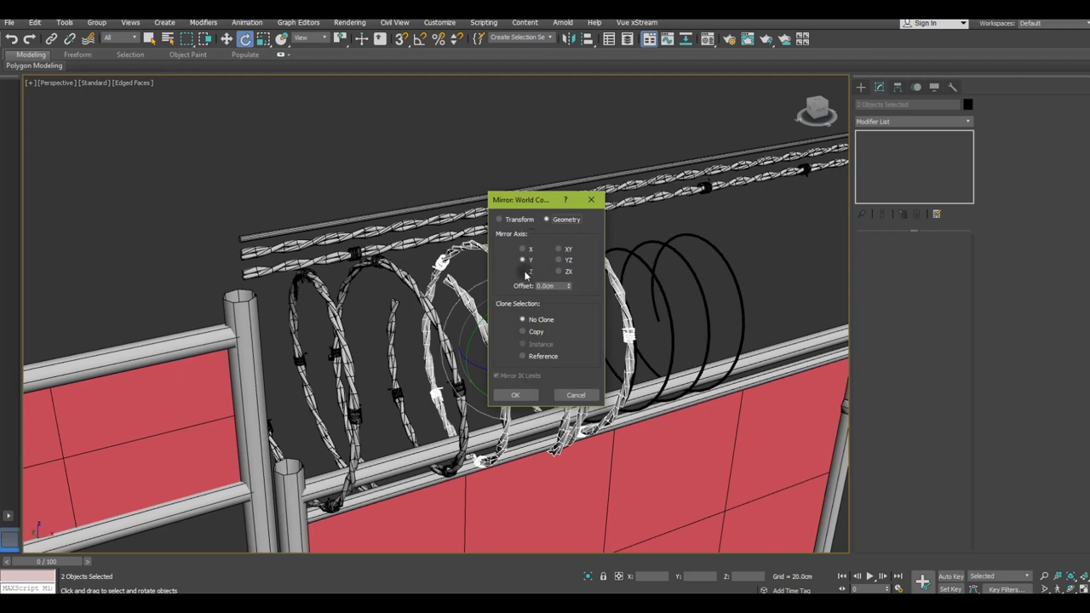
{"action": "left_click_drag", "start_coordinate": [530, 199], "coordinate": [640, 184]}
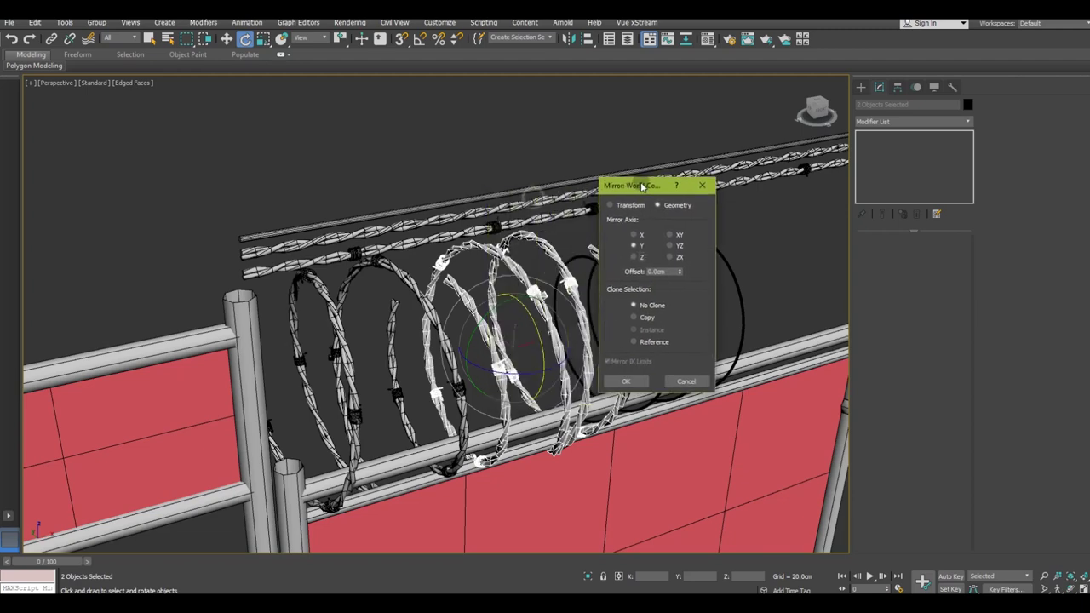
{"action": "left_click", "coordinate": [623, 382]}
{"action": "mouse_move", "coordinate": [523, 341]}
{"action": "middle_mouse_down", "text": "alt"}
{"action": "mouse_move", "coordinate": [548, 341]}
{"action": "mouse_move", "coordinate": [551, 321]}
{"action": "middle_mouse_up", "text": "alt"}
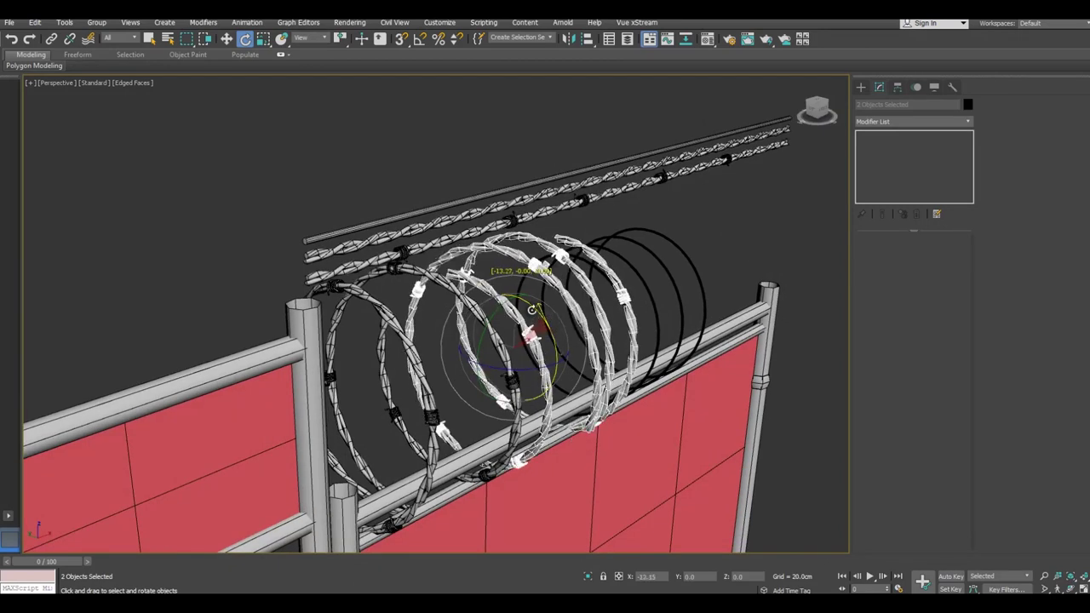
Rotate the wire pair to line up with the coil and nudge it slightly left.
{"action": "left_click_drag", "start_coordinate": [547, 326], "coordinate": [511, 322]}
{"action": "middle_click_drag", "start_coordinate": [511, 322], "coordinate": [460, 322], "text": "alt"}
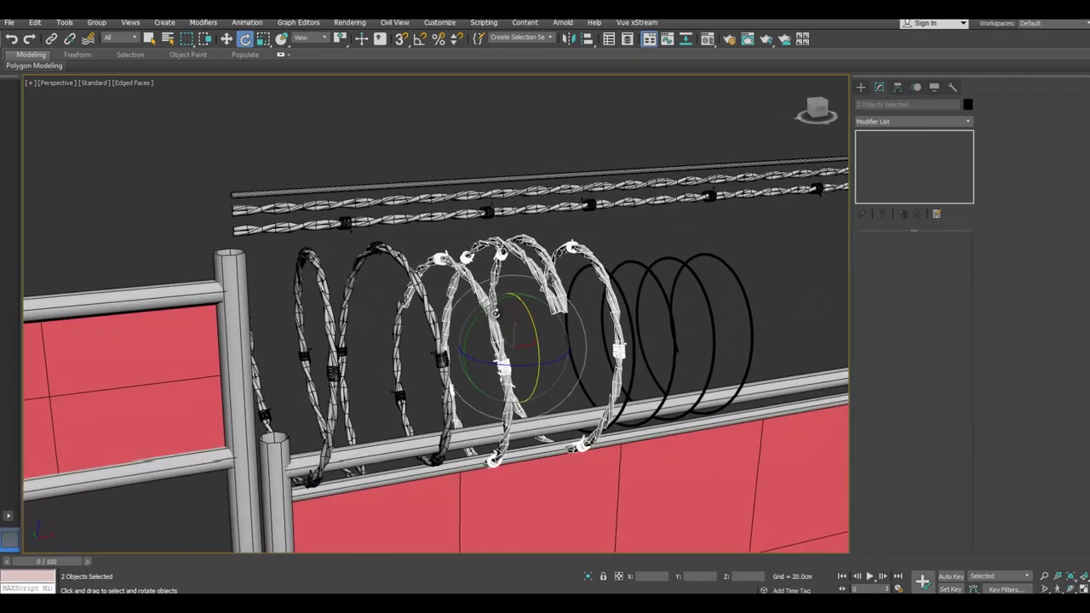
{"action": "left_click", "coordinate": [227, 40]}
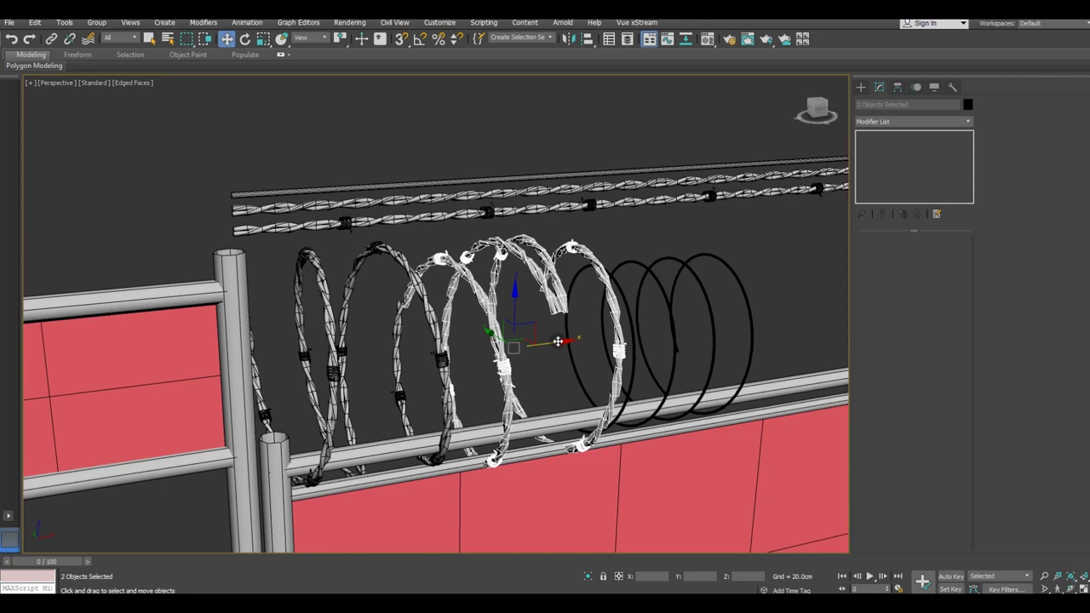
{"action": "left_click_drag", "start_coordinate": [554, 341], "coordinate": [551, 340]}
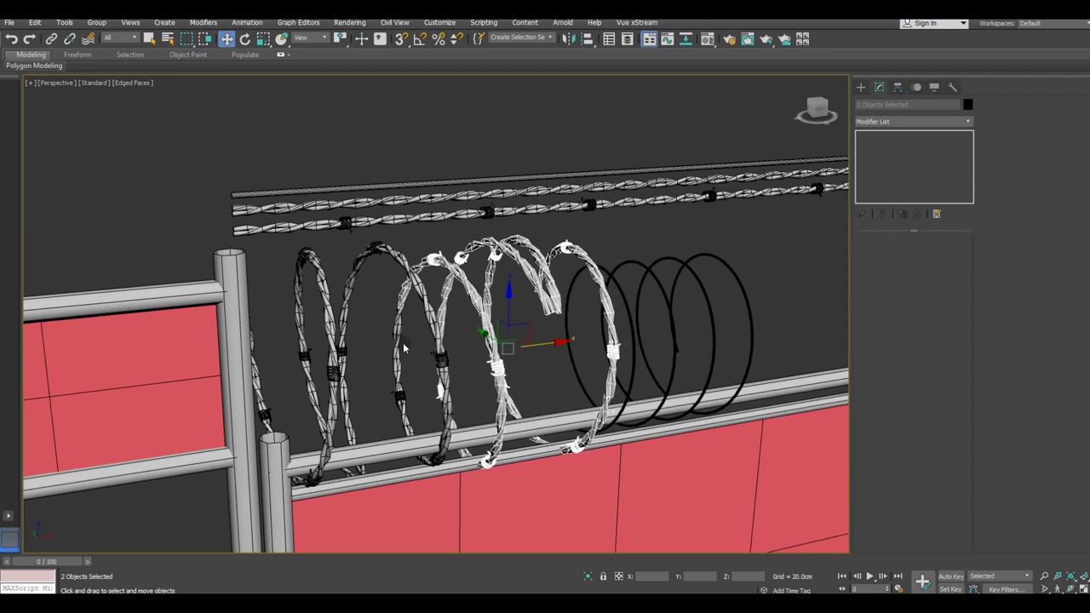
{"action": "scroll", "coordinate": [400, 349], "scroll_direction": "up", "scroll_amount": 3}
Twist the wire pair about 1.95° further around X, then select the original black helix.
{"action": "left_click", "coordinate": [245, 39]}
{"action": "left_click_drag", "start_coordinate": [601, 327], "coordinate": [603, 331]}
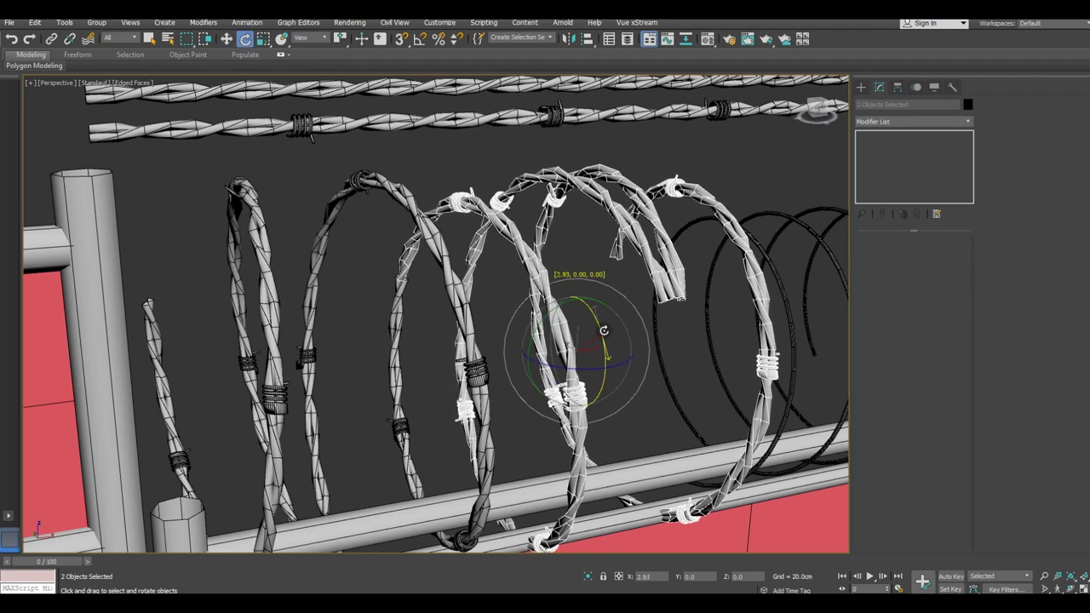
{"action": "left_click_drag", "start_coordinate": [599, 332], "coordinate": [603, 345]}
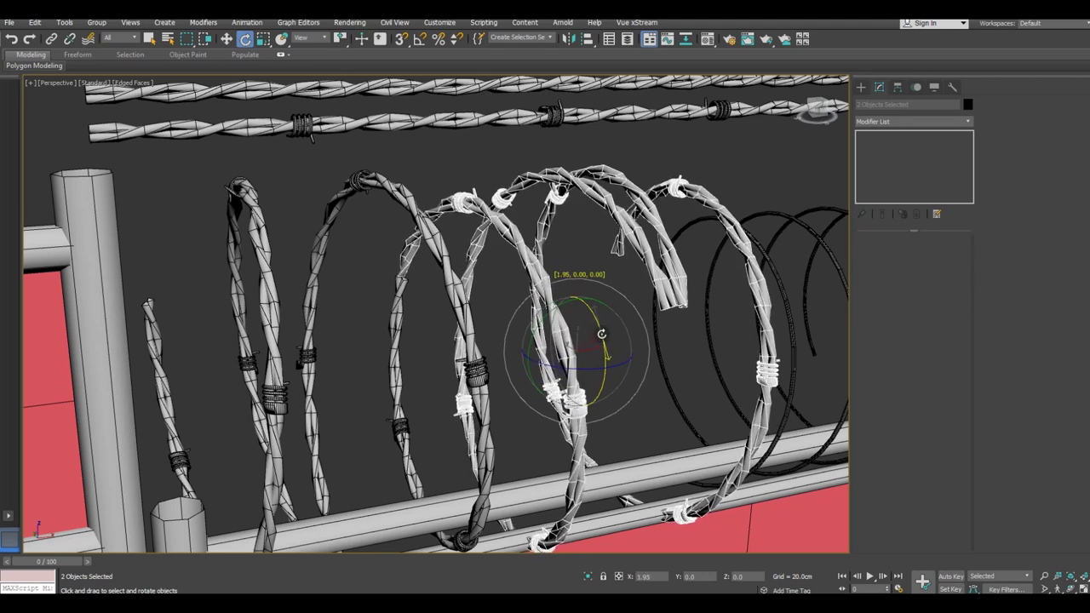
{"action": "scroll", "coordinate": [371, 265], "scroll_direction": "down", "scroll_amount": 2}
{"action": "mouse_move", "coordinate": [372, 265]}
{"action": "middle_mouse_down", "text": "alt"}
{"action": "mouse_move", "coordinate": [423, 344]}
{"action": "mouse_move", "coordinate": [575, 328]}
{"action": "mouse_move", "coordinate": [568, 309]}
{"action": "mouse_move", "coordinate": [526, 320]}
{"action": "mouse_move", "coordinate": [675, 346]}
{"action": "middle_mouse_up", "text": "alt"}
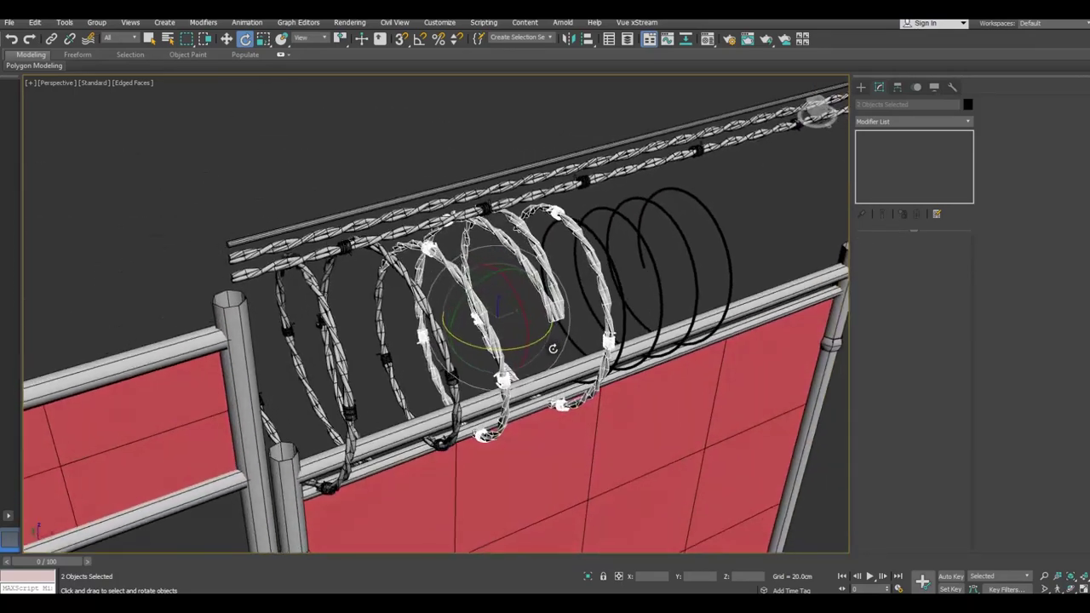
{"action": "scroll", "coordinate": [553, 304], "scroll_direction": "down", "scroll_amount": 3}
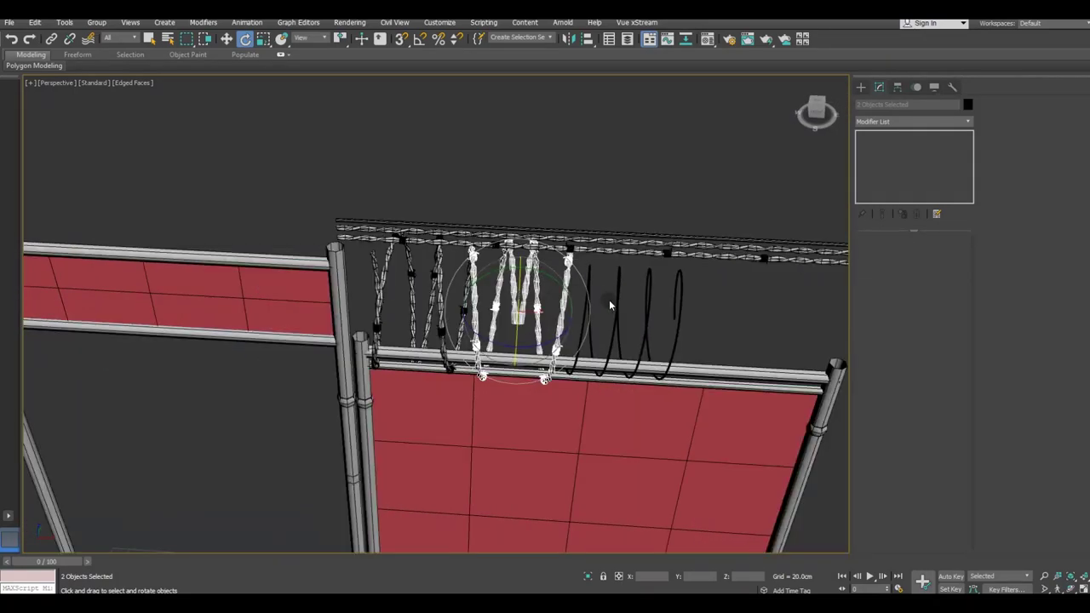
{"action": "left_click", "coordinate": [677, 307]}
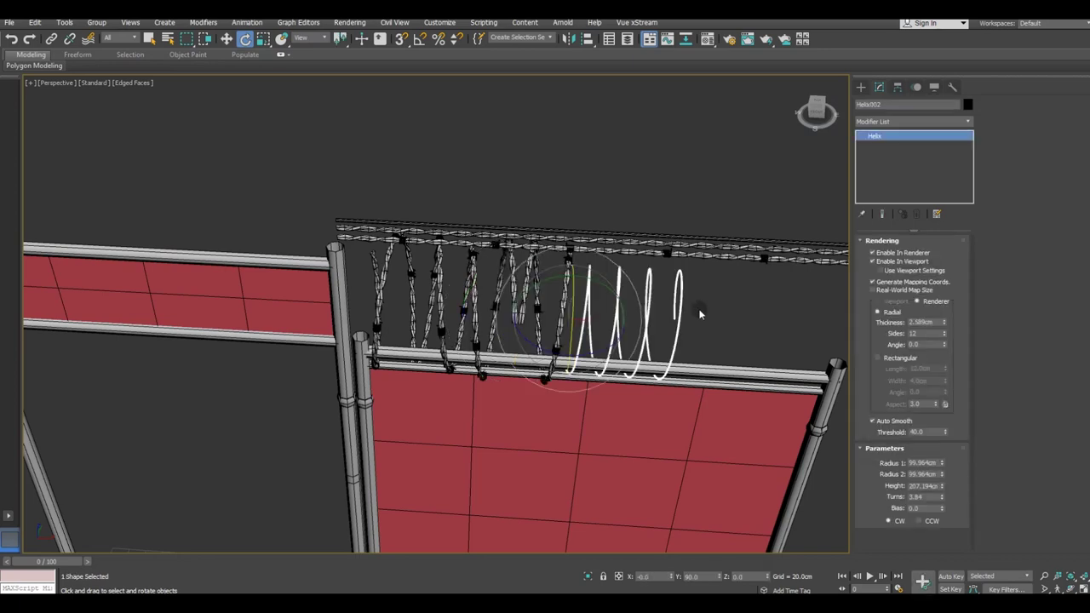
Delete the spare Helix002 curve and the two extra coils.
{"action": "key", "text": "Delete"}
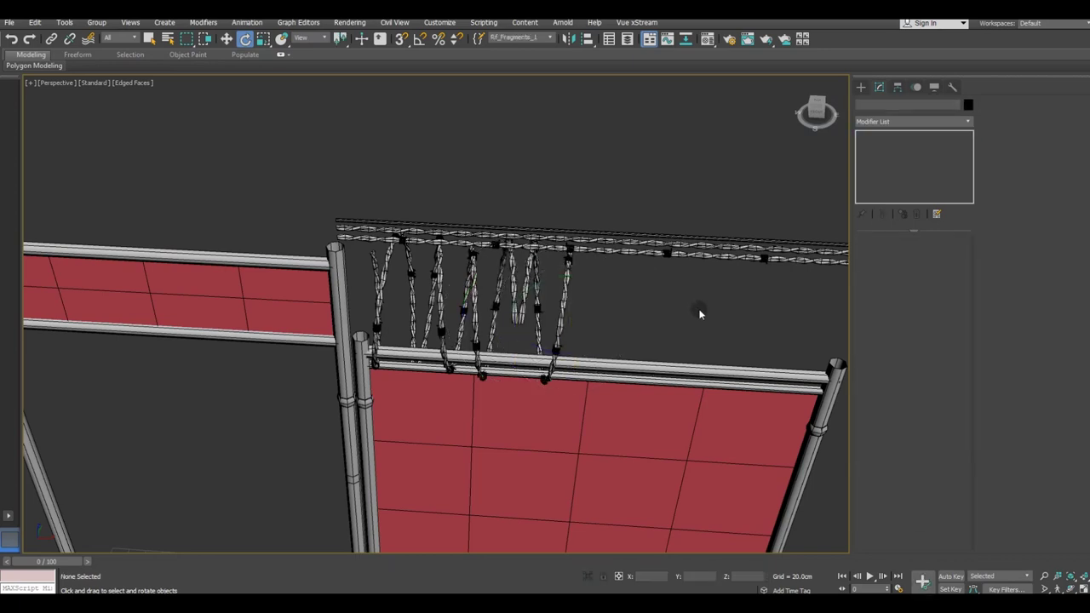
{"action": "mouse_move", "coordinate": [630, 352]}
{"action": "middle_mouse_down", "text": "alt"}
{"action": "mouse_move", "coordinate": [686, 312]}
{"action": "mouse_move", "coordinate": [689, 282]}
{"action": "mouse_move", "coordinate": [588, 349]}
{"action": "mouse_move", "coordinate": [537, 228]}
{"action": "middle_mouse_up", "text": "alt"}
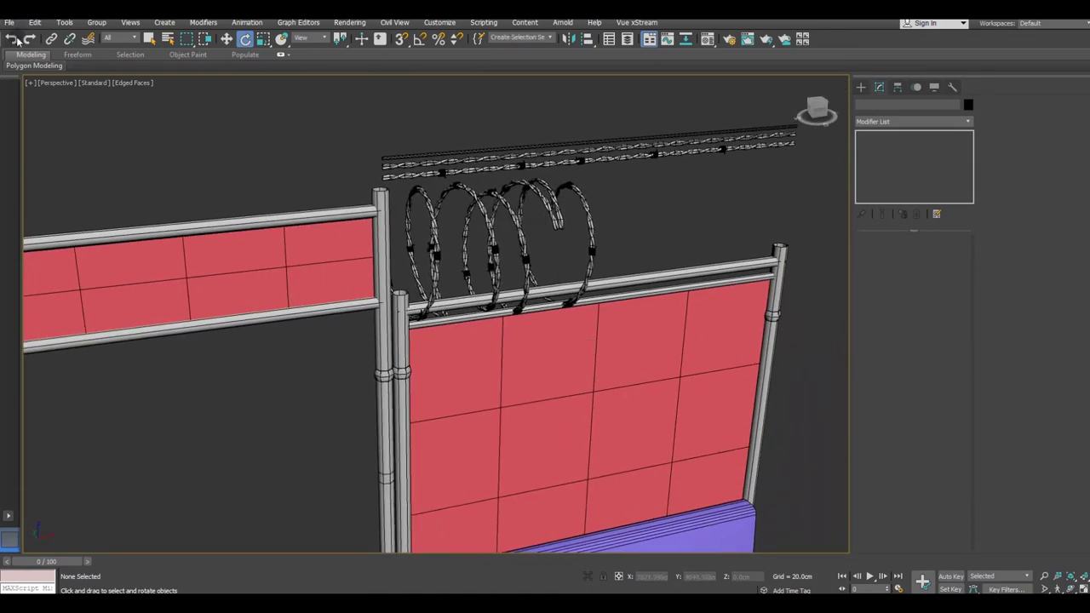
{"action": "left_click", "coordinate": [555, 224]}
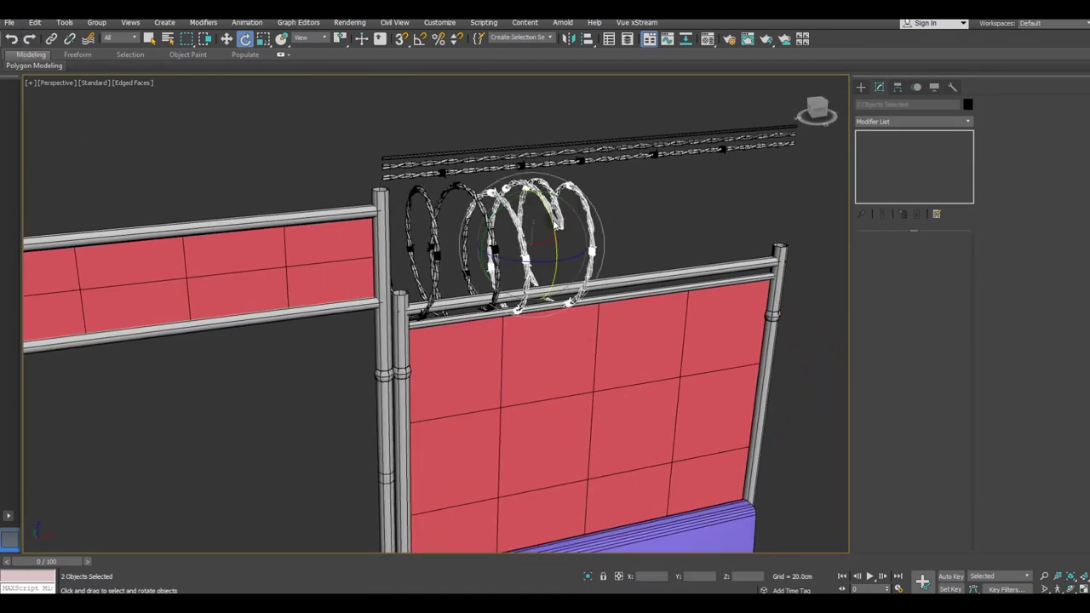
{"action": "key", "text": "Delete"}
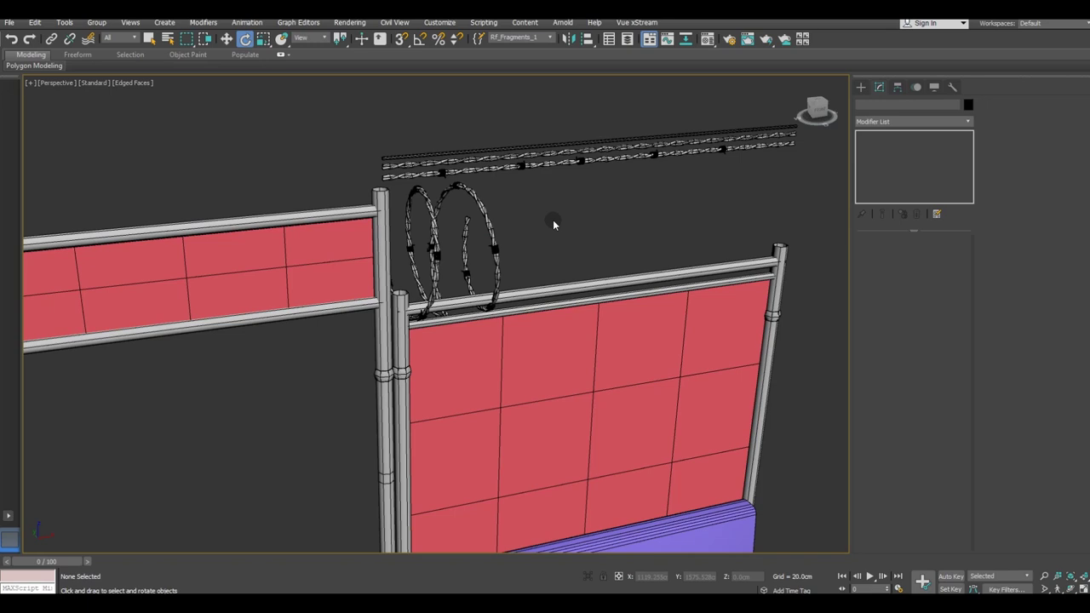
Shift+drag the remaining coil pair to place a copy further along the rail.
{"action": "left_click", "coordinate": [551, 224]}
{"action": "left_click", "coordinate": [226, 39]}
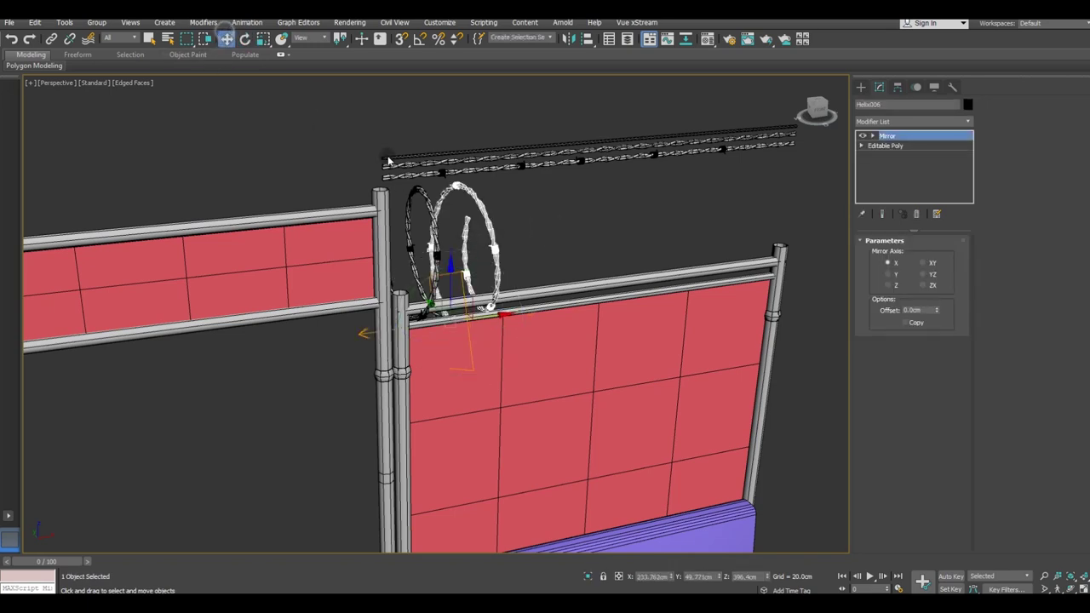
{"action": "mouse_move", "coordinate": [417, 202]}
{"action": "left_mouse_down"}
{"action": "mouse_move", "coordinate": [484, 269]}
{"action": "mouse_move", "coordinate": [576, 220]}
{"action": "left_mouse_up"}
Confirm the clone, then copy all four coils further right to make a row of eight.
{"action": "left_click", "coordinate": [555, 353]}
{"action": "mouse_move", "coordinate": [562, 314]}
{"action": "middle_mouse_down", "text": "alt"}
{"action": "mouse_move", "coordinate": [497, 331]}
{"action": "mouse_move", "coordinate": [486, 316]}
{"action": "mouse_move", "coordinate": [550, 314]}
{"action": "mouse_move", "coordinate": [616, 332]}
{"action": "mouse_move", "coordinate": [620, 318]}
{"action": "mouse_move", "coordinate": [537, 312]}
{"action": "middle_mouse_up", "text": "alt"}
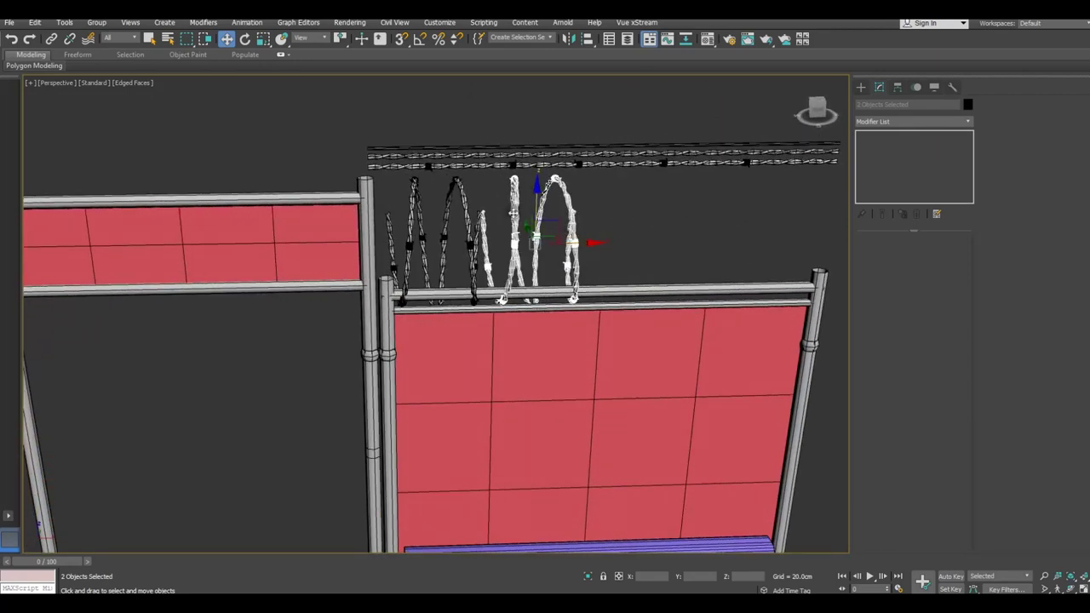
{"action": "left_click", "coordinate": [458, 227], "text": "ctrl"}
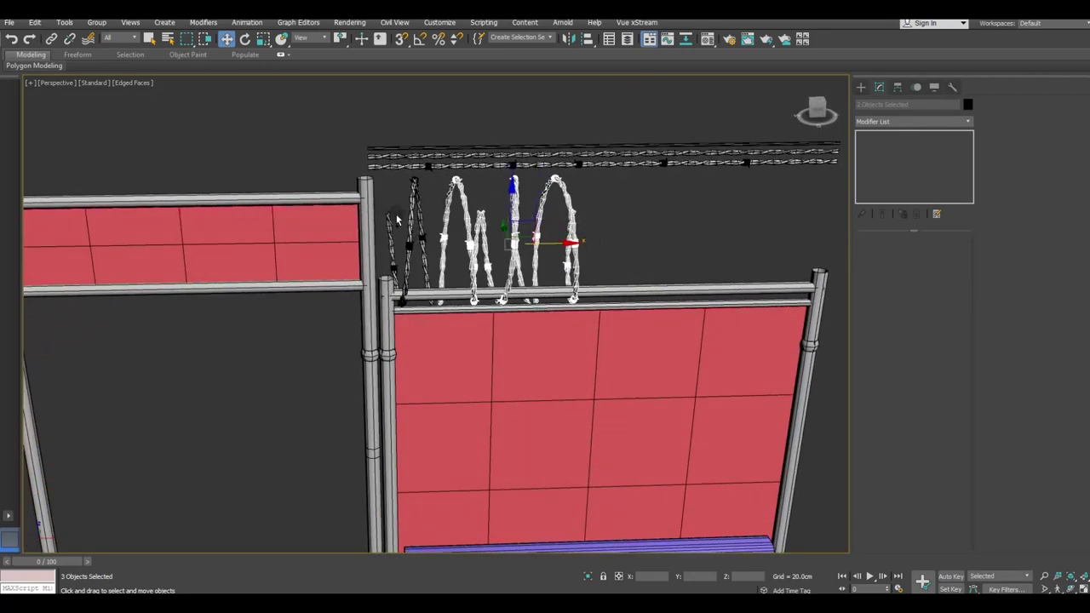
{"action": "left_click", "coordinate": [417, 240], "text": "ctrl"}
{"action": "left_click_drag", "start_coordinate": [538, 244], "coordinate": [734, 239], "text": "shift"}
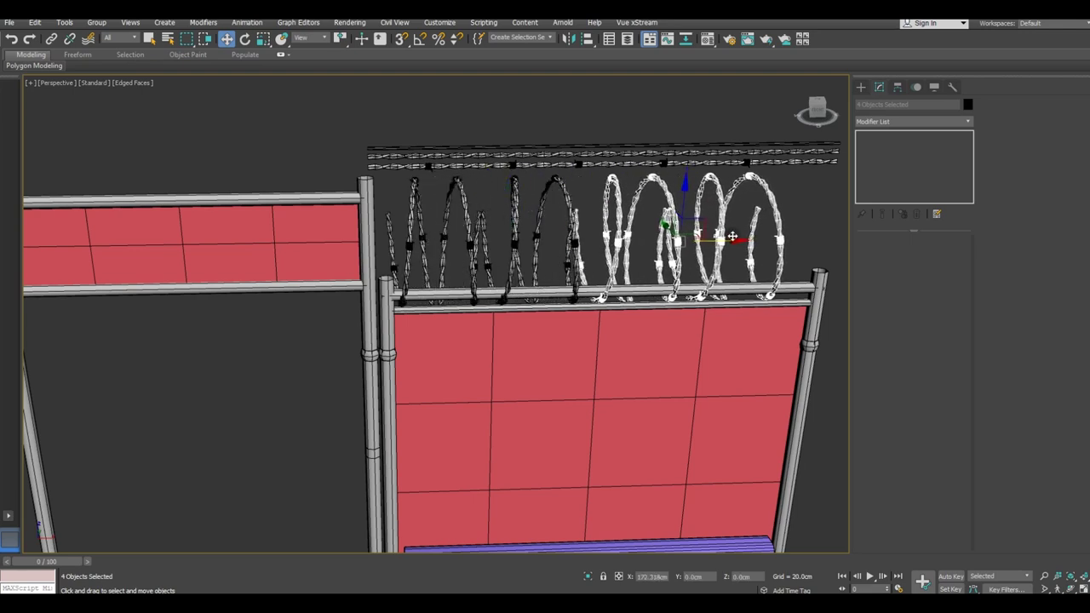
{"action": "left_click", "coordinate": [539, 349]}
Lower the straight razor wire Helix005 into the middle of the coil row.
{"action": "mouse_move", "coordinate": [586, 321]}
{"action": "middle_mouse_down", "text": "alt"}
{"action": "mouse_move", "coordinate": [559, 312]}
{"action": "mouse_move", "coordinate": [514, 336]}
{"action": "mouse_move", "coordinate": [516, 211]}
{"action": "middle_mouse_up", "text": "alt"}
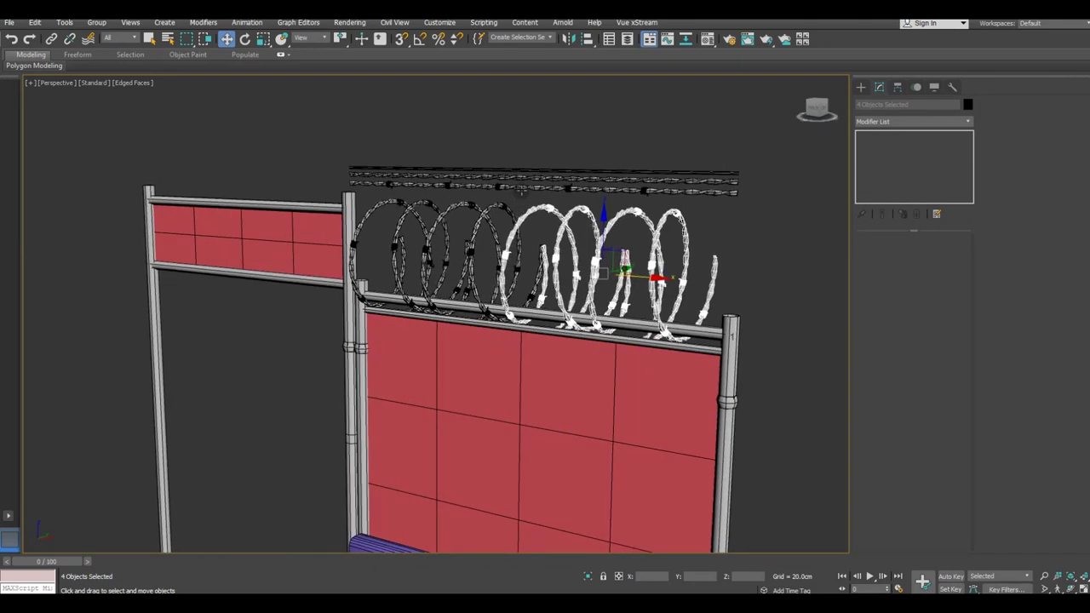
{"action": "left_click", "coordinate": [522, 186]}
{"action": "mouse_move", "coordinate": [521, 161]}
{"action": "left_mouse_down"}
{"action": "mouse_move", "coordinate": [533, 256]}
{"action": "mouse_move", "coordinate": [517, 203]}
{"action": "left_mouse_up"}
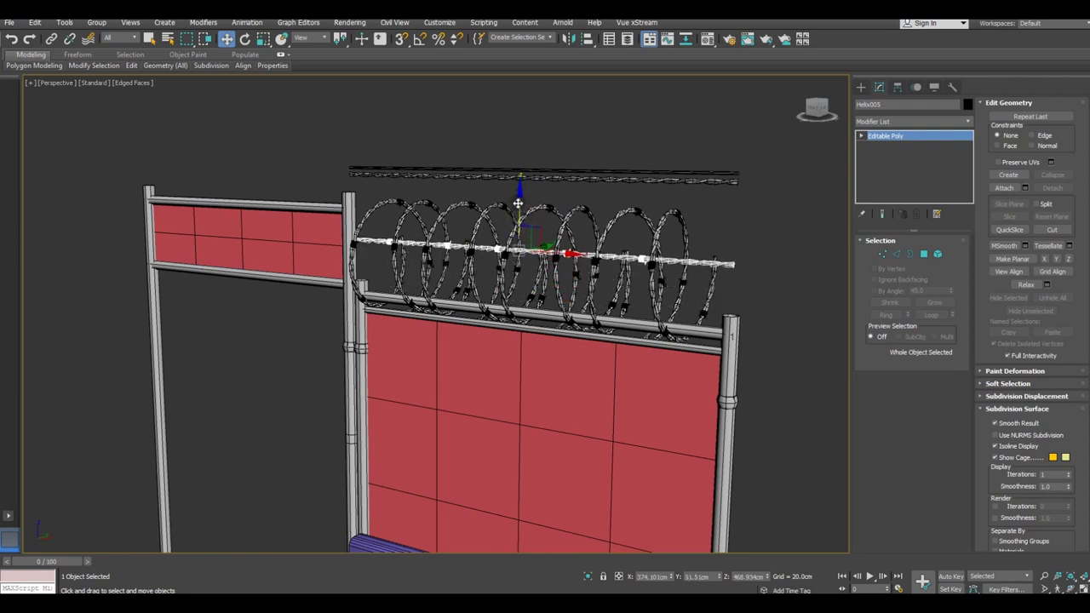
Raise Helix005 slightly and clone the straight strands Helix013 and Helix014 at different heights.
{"action": "mouse_move", "coordinate": [626, 271]}
{"action": "middle_mouse_down", "text": "alt"}
{"action": "mouse_move", "coordinate": [702, 274]}
{"action": "mouse_move", "coordinate": [516, 206]}
{"action": "middle_mouse_up", "text": "alt"}
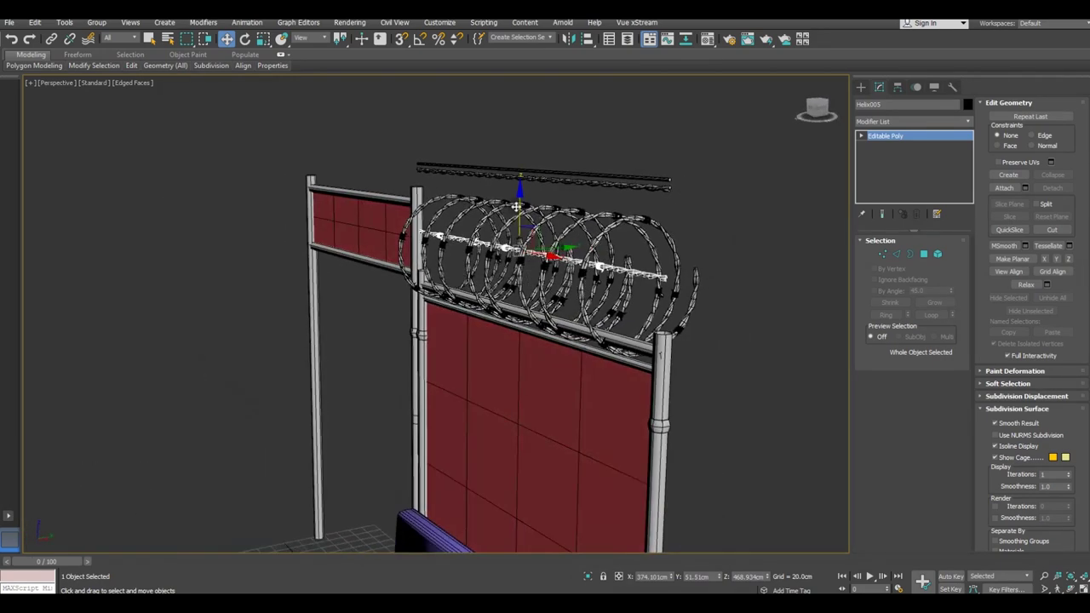
{"action": "left_click_drag", "start_coordinate": [519, 205], "coordinate": [520, 183]}
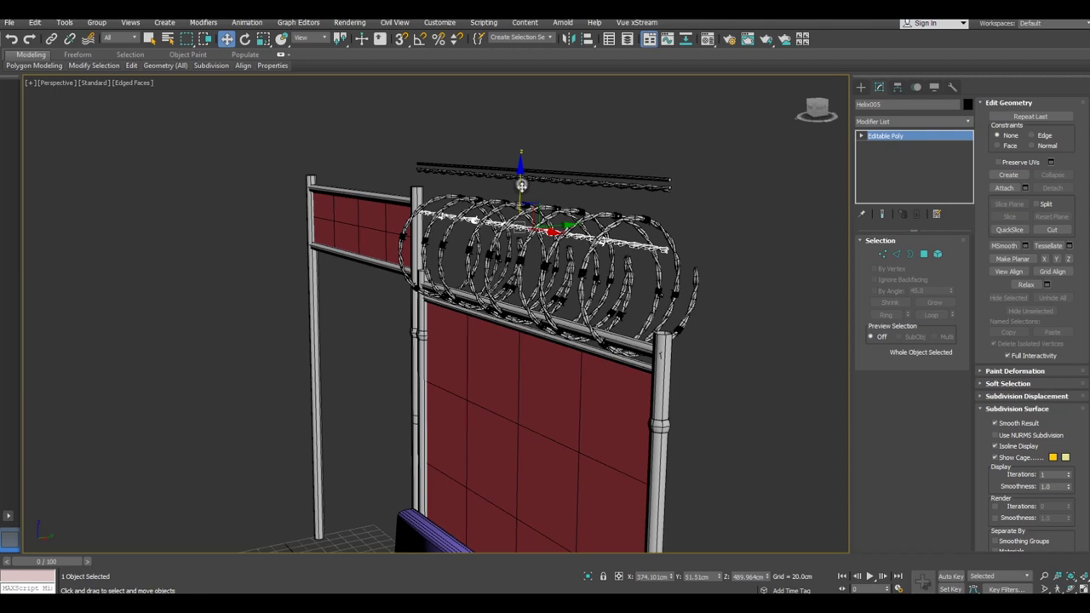
{"action": "left_click", "coordinate": [520, 247]}
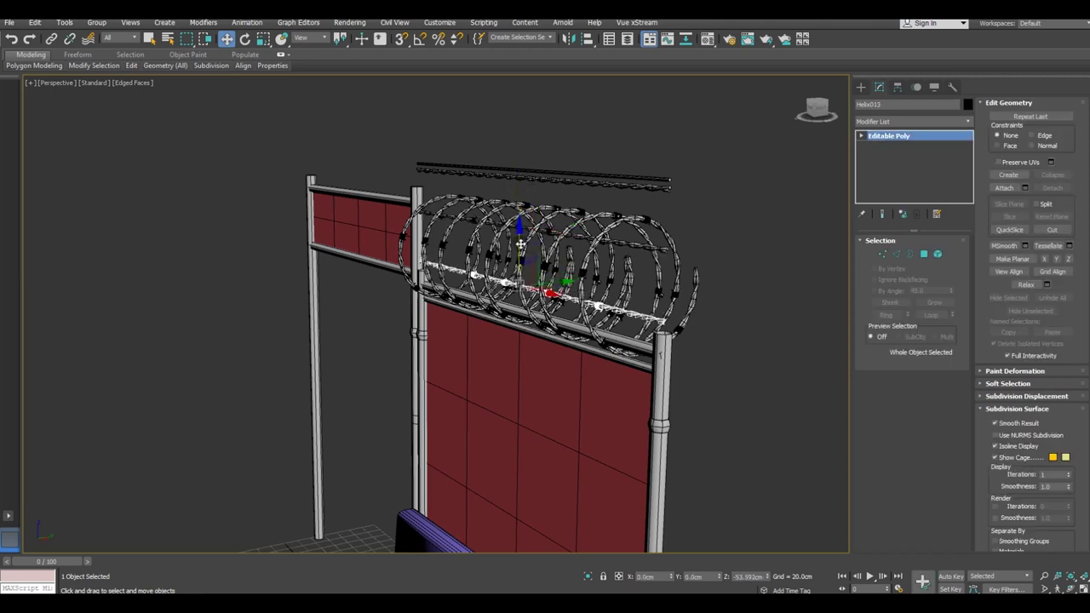
{"action": "left_click_drag", "start_coordinate": [519, 245], "coordinate": [522, 252], "text": "shift"}
{"action": "left_click", "coordinate": [554, 353]}
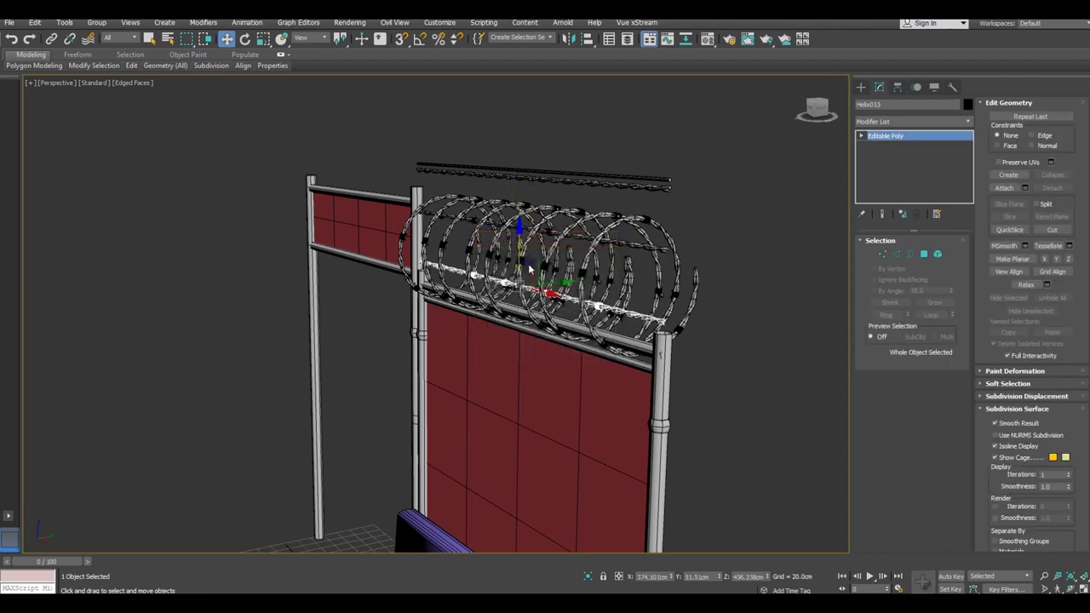
{"action": "left_click_drag", "start_coordinate": [521, 247], "coordinate": [522, 223]}
{"action": "left_click", "coordinate": [552, 353]}
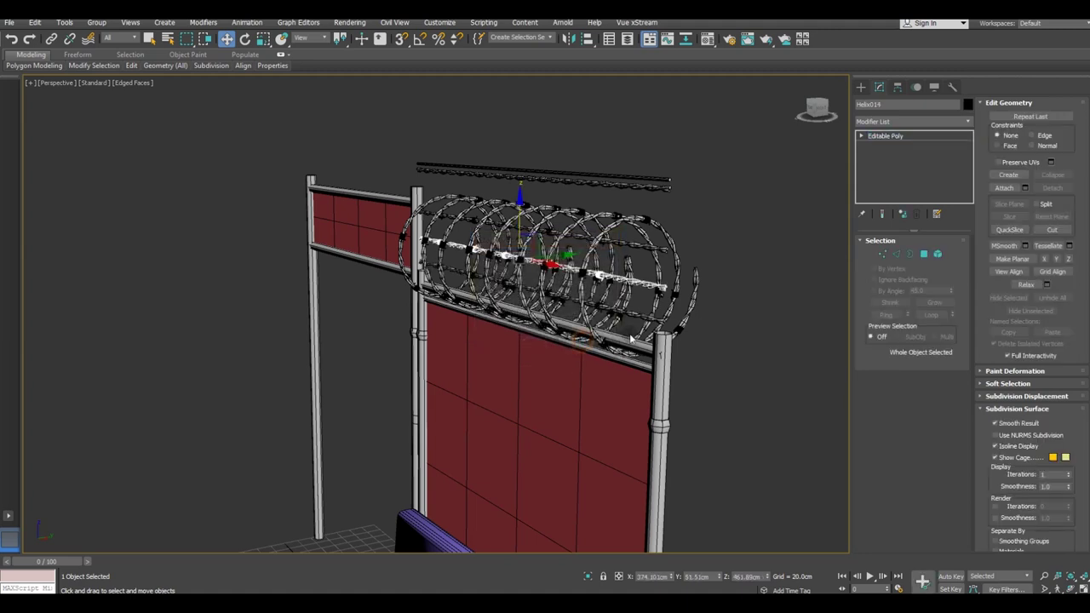
{"action": "middle_click_drag", "start_coordinate": [631, 339], "coordinate": [749, 343], "text": "alt"}
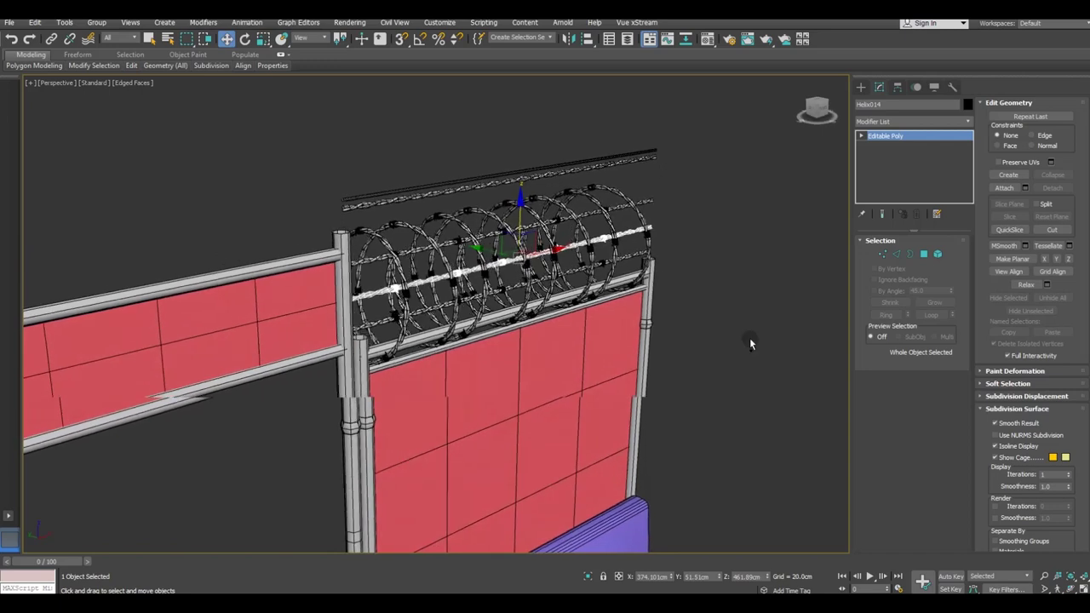
{"action": "left_click", "coordinate": [732, 320]}
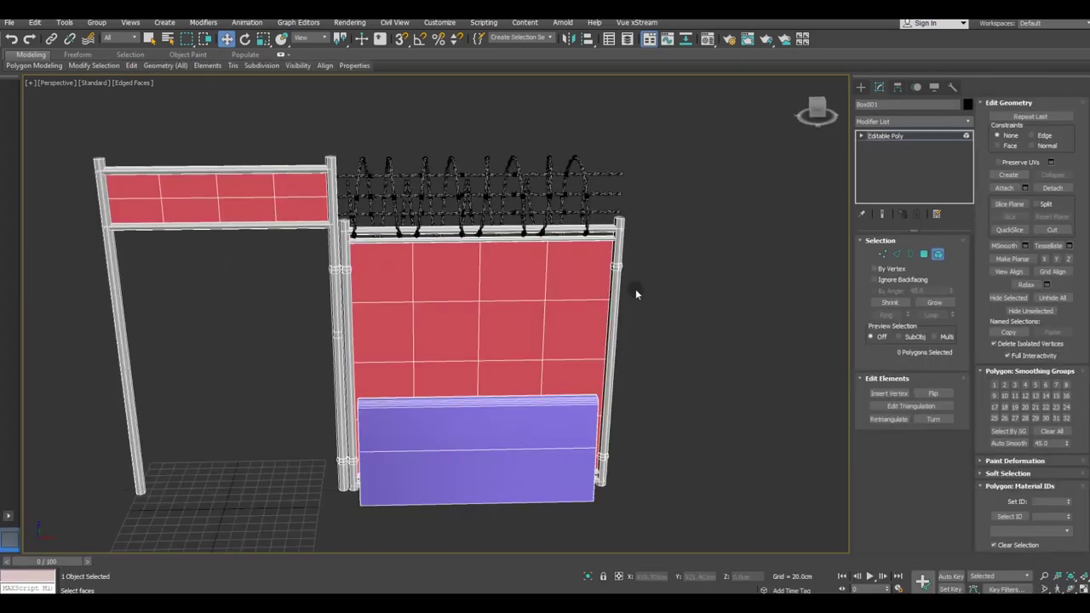
{"action": "left_click", "coordinate": [618, 276]}
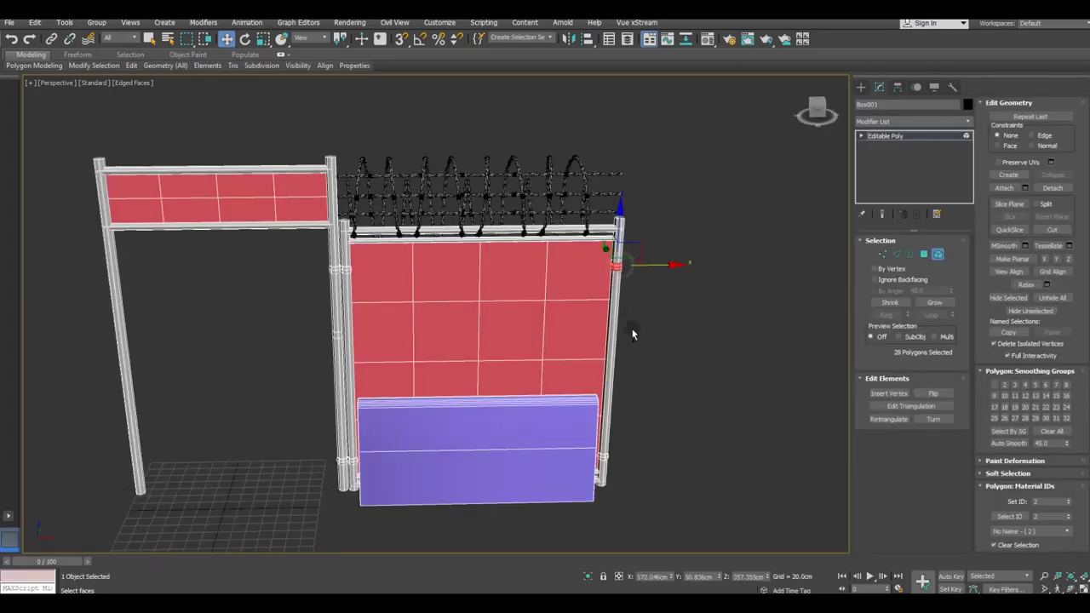
{"action": "left_click", "coordinate": [614, 349], "text": "ctrl"}
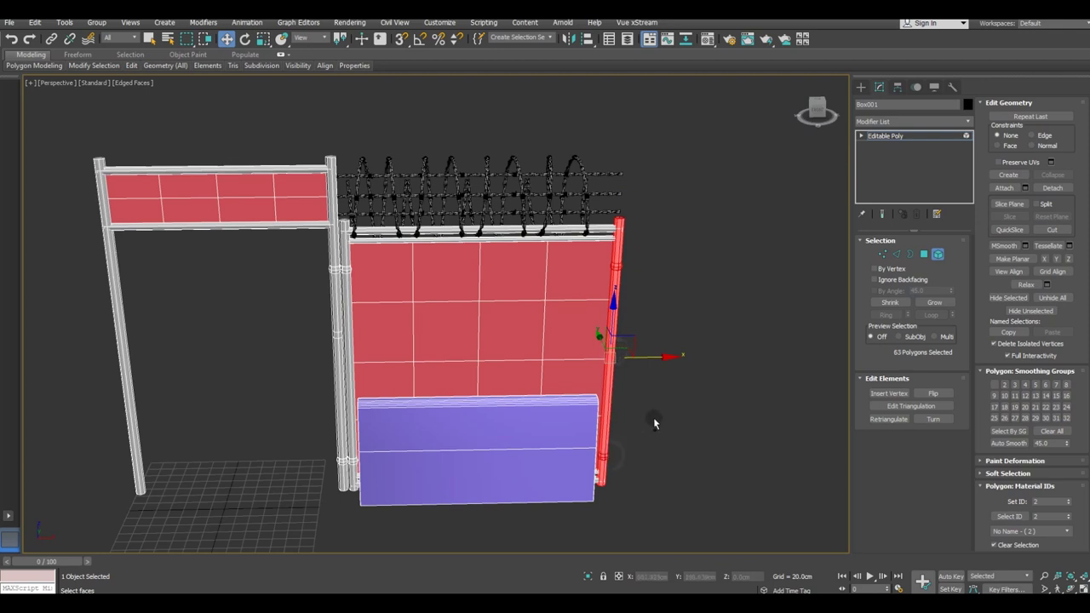
{"action": "left_click", "coordinate": [653, 418]}
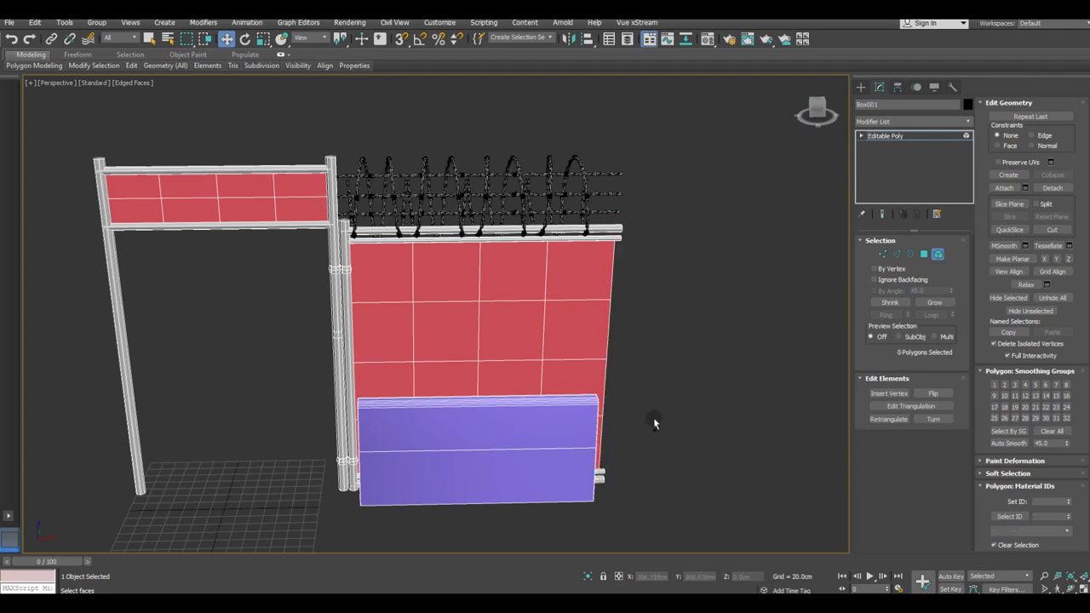
{"action": "left_click", "coordinate": [329, 180]}
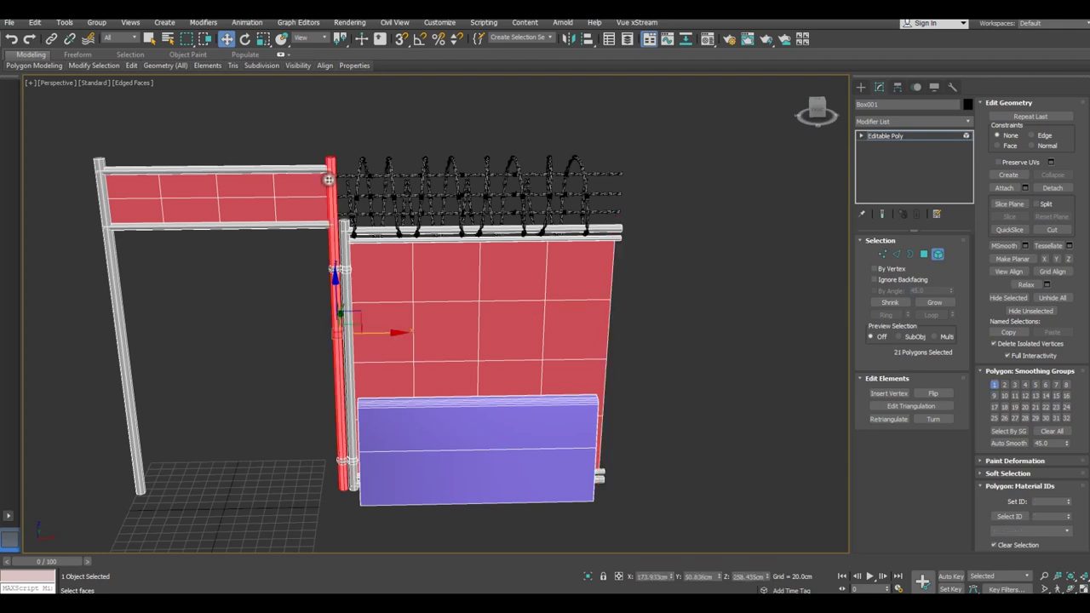
{"action": "left_click", "coordinate": [328, 269], "text": "ctrl"}
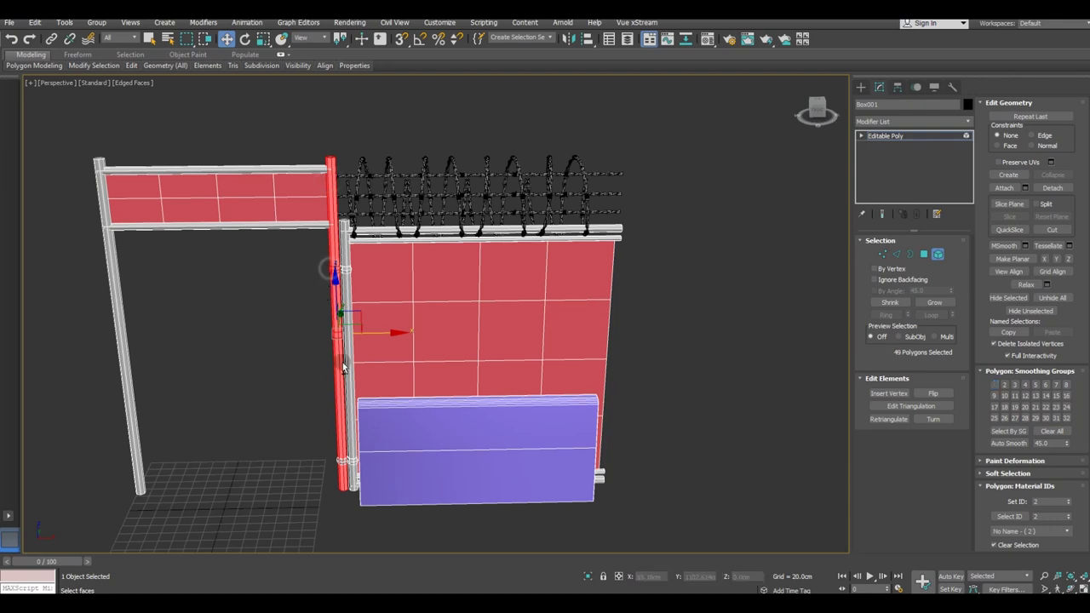
{"action": "left_click", "coordinate": [338, 462], "text": "ctrl"}
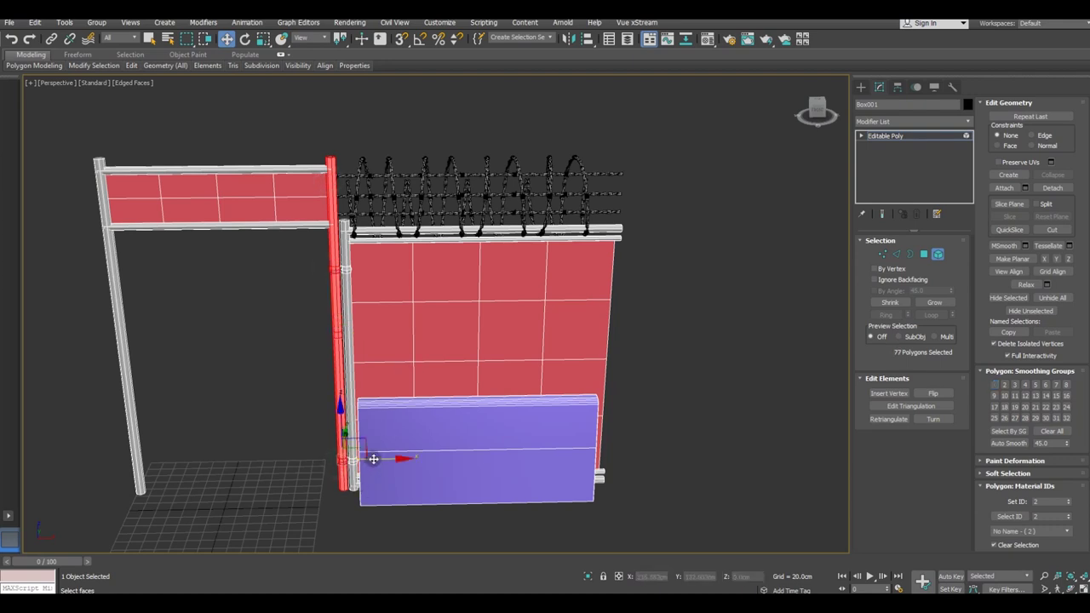
{"action": "left_click_drag", "start_coordinate": [373, 459], "coordinate": [581, 445]}
{"action": "left_click_drag", "start_coordinate": [648, 447], "coordinate": [650, 450]}
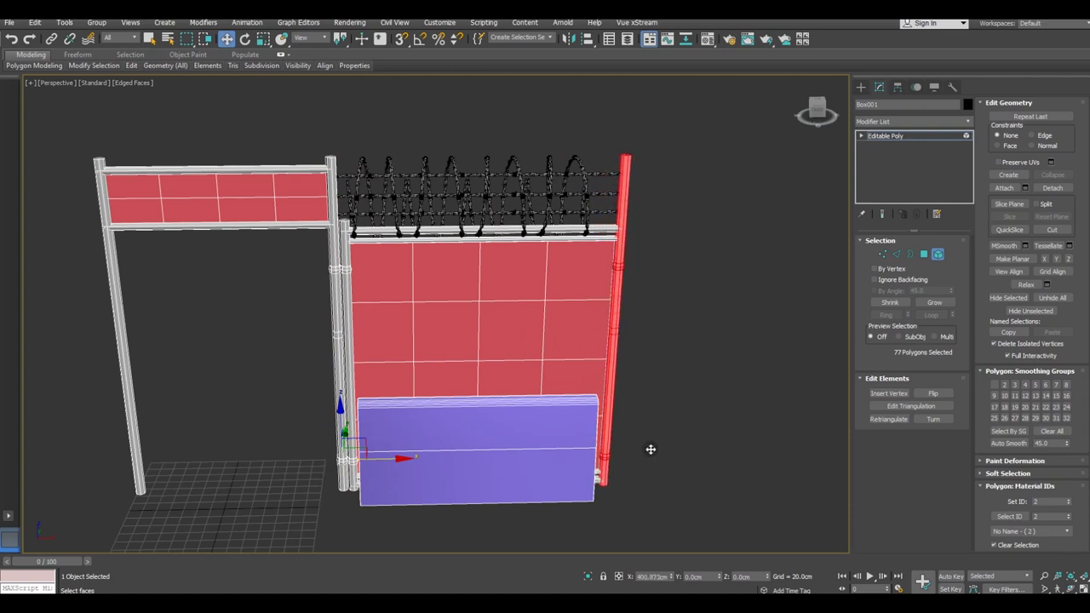
{"action": "left_click", "coordinate": [589, 317]}
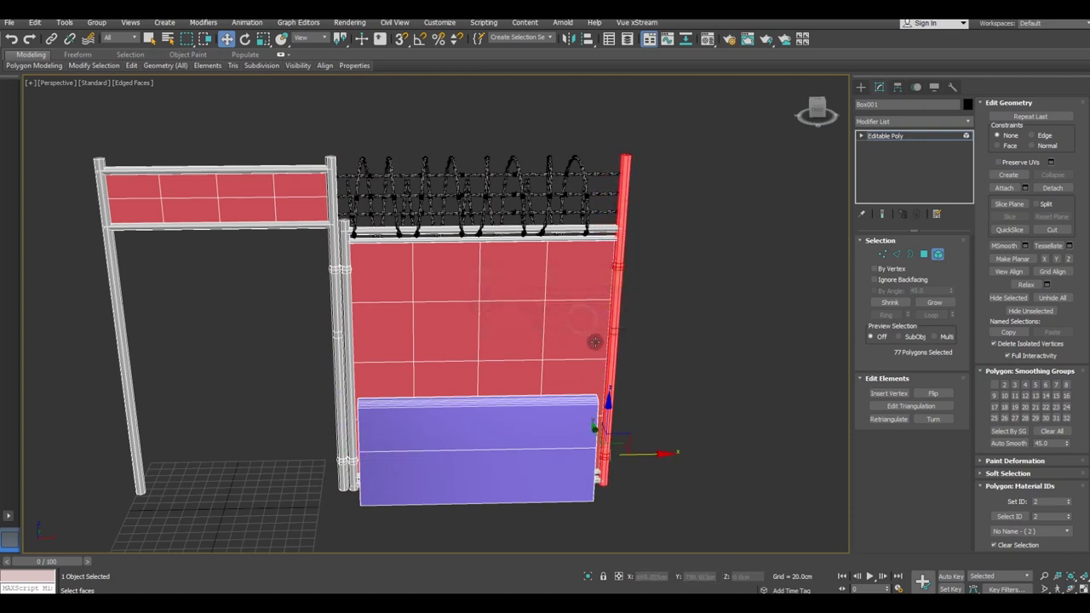
{"action": "middle_click_drag", "start_coordinate": [591, 341], "coordinate": [576, 373], "text": "alt"}
{"action": "scroll", "coordinate": [618, 251], "scroll_direction": "up", "scroll_amount": 3}
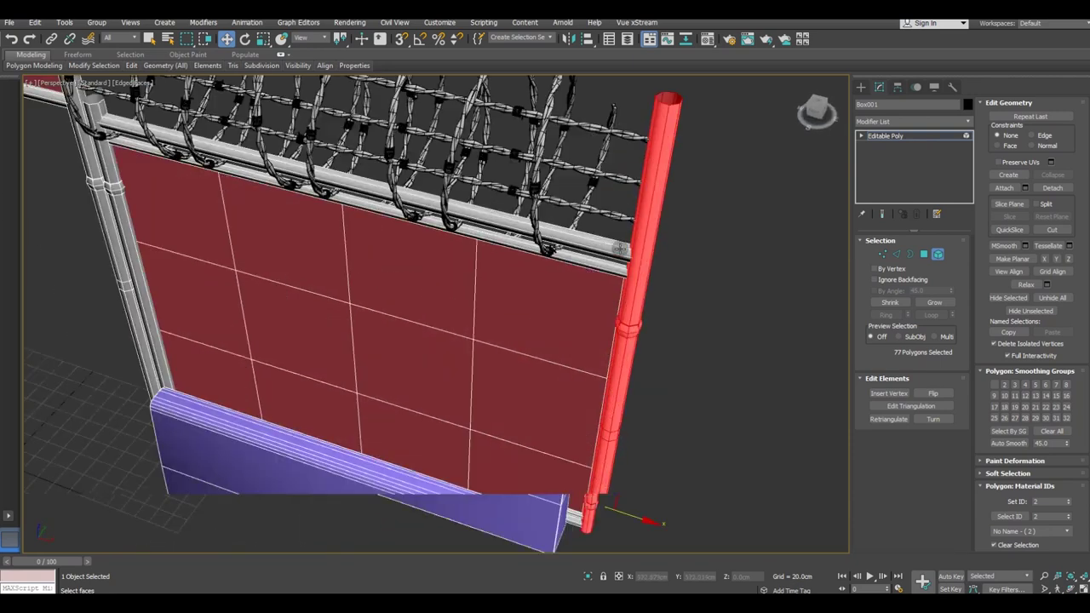
{"action": "scroll", "coordinate": [630, 269], "scroll_direction": "down", "scroll_amount": 3}
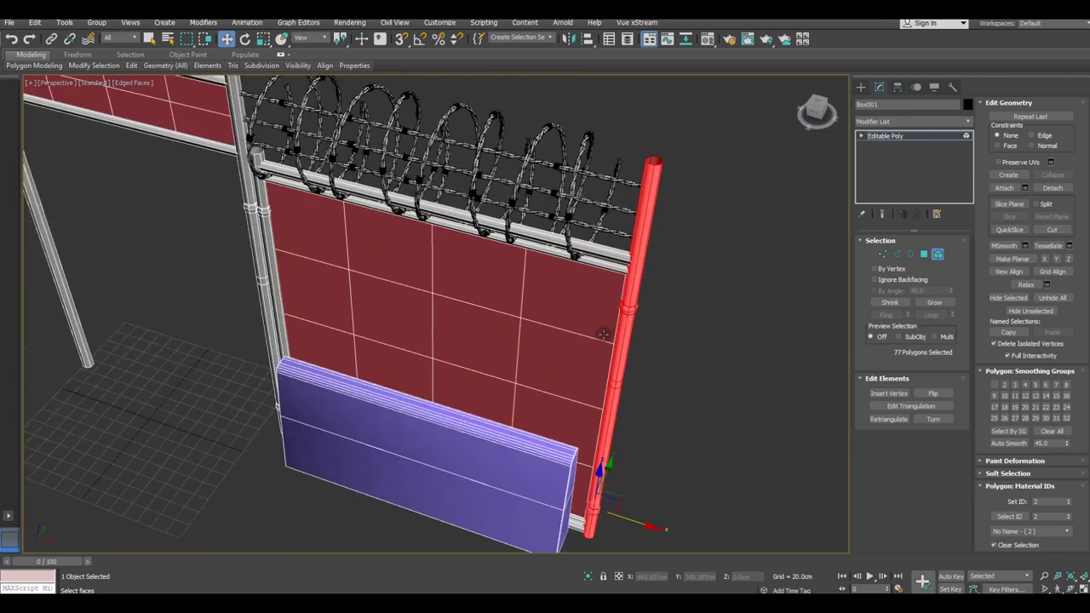
{"action": "middle_click_drag", "start_coordinate": [629, 269], "coordinate": [676, 302], "text": "alt"}
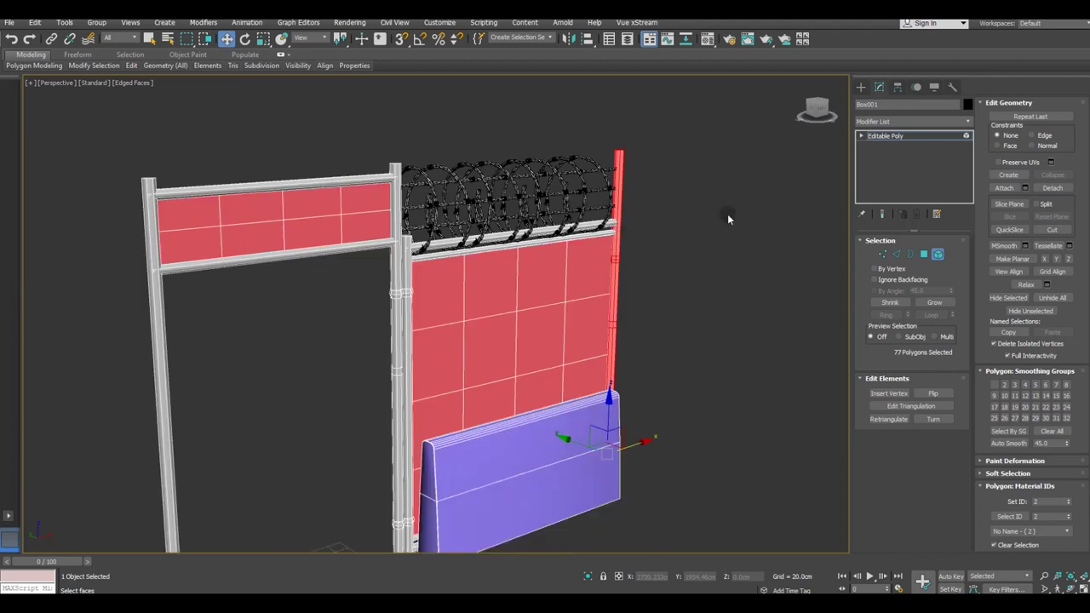
{"action": "middle_click_drag", "start_coordinate": [661, 225], "coordinate": [602, 175], "text": "alt"}
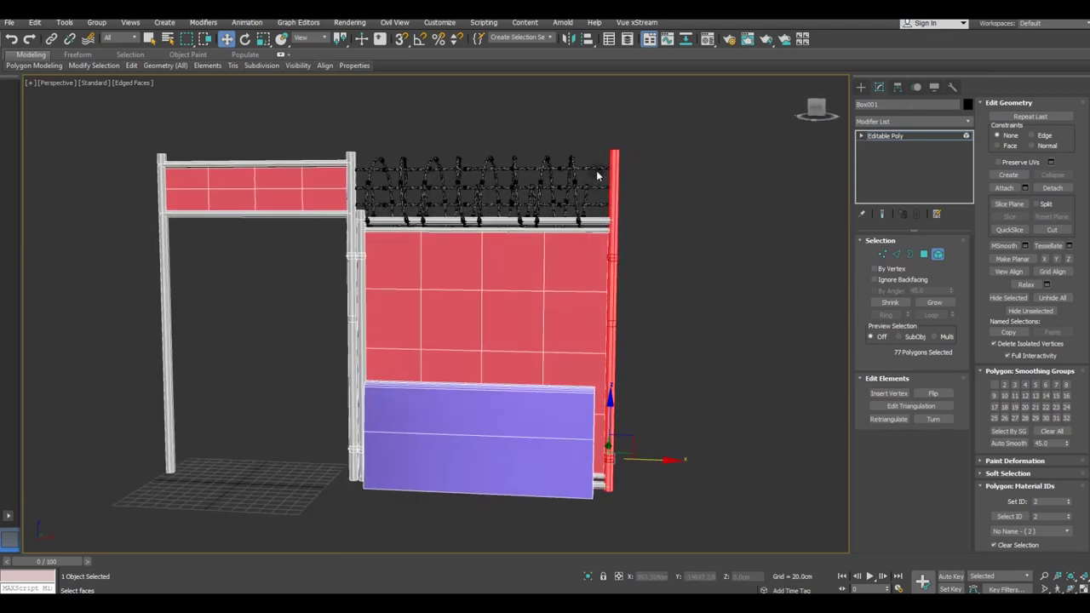
{"action": "scroll", "coordinate": [602, 174], "scroll_direction": "up", "scroll_amount": 2}
{"action": "scroll", "coordinate": [605, 175], "scroll_direction": "up", "scroll_amount": 2}
Leave Polygon mode, select the whole fence box and view its bottom corner.
{"action": "left_click", "coordinate": [909, 139]}
{"action": "scroll", "coordinate": [574, 177], "scroll_direction": "down", "scroll_amount": 5}
{"action": "scroll", "coordinate": [599, 246], "scroll_direction": "down", "scroll_amount": 1}
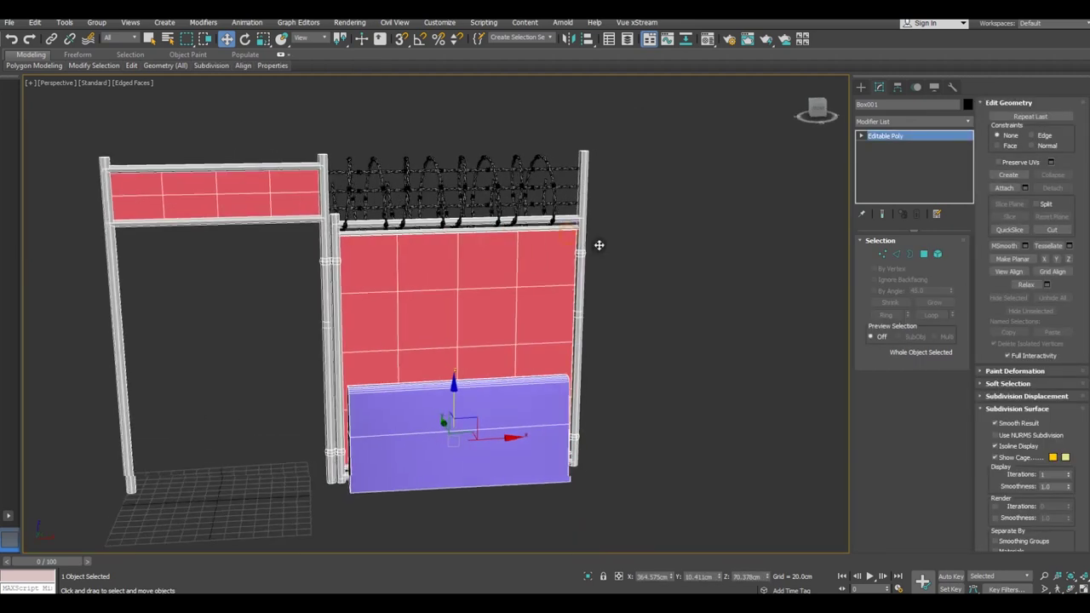
{"action": "middle_click_drag", "start_coordinate": [598, 246], "coordinate": [610, 252], "text": "alt"}
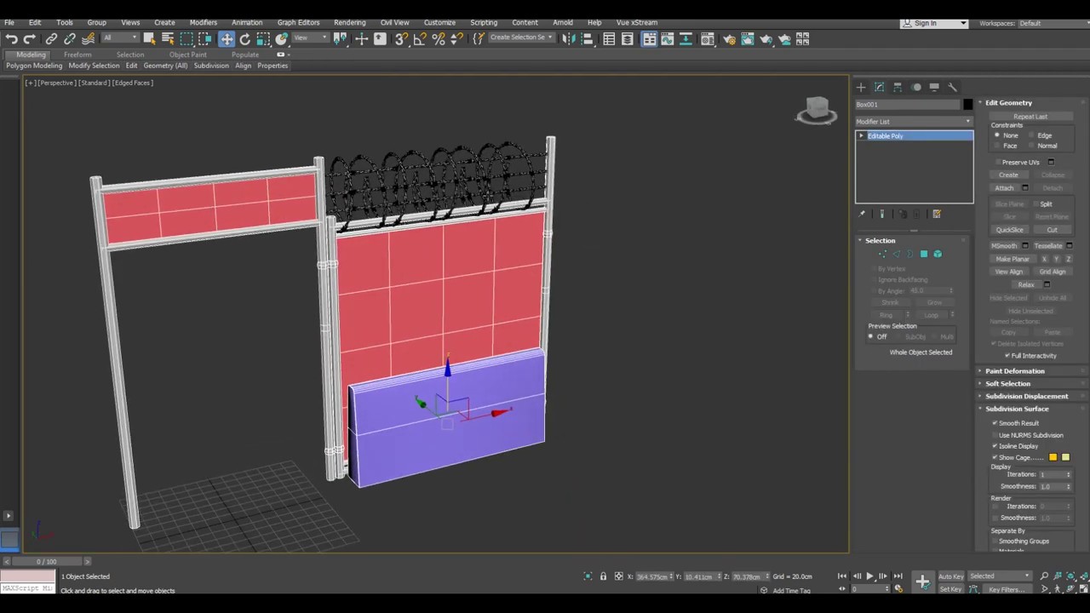
{"action": "left_click", "coordinate": [678, 288]}
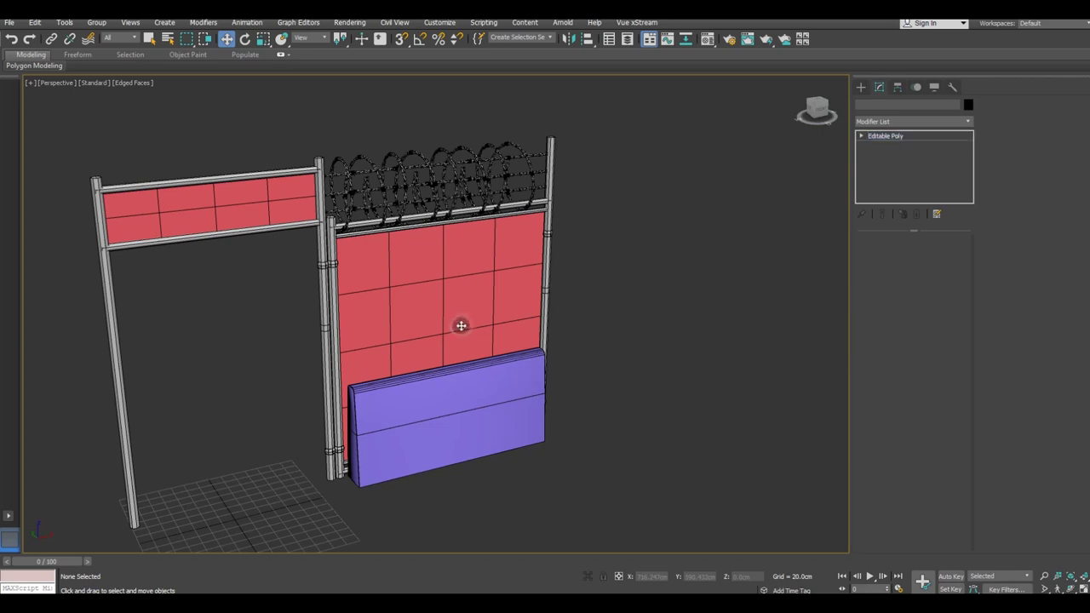
{"action": "left_click", "coordinate": [460, 375]}
{"action": "middle_click_drag", "start_coordinate": [466, 347], "coordinate": [516, 344]}
{"action": "scroll", "coordinate": [500, 384], "scroll_direction": "down", "scroll_amount": 3}
{"action": "middle_click_drag", "start_coordinate": [342, 474], "coordinate": [470, 438], "text": "alt"}
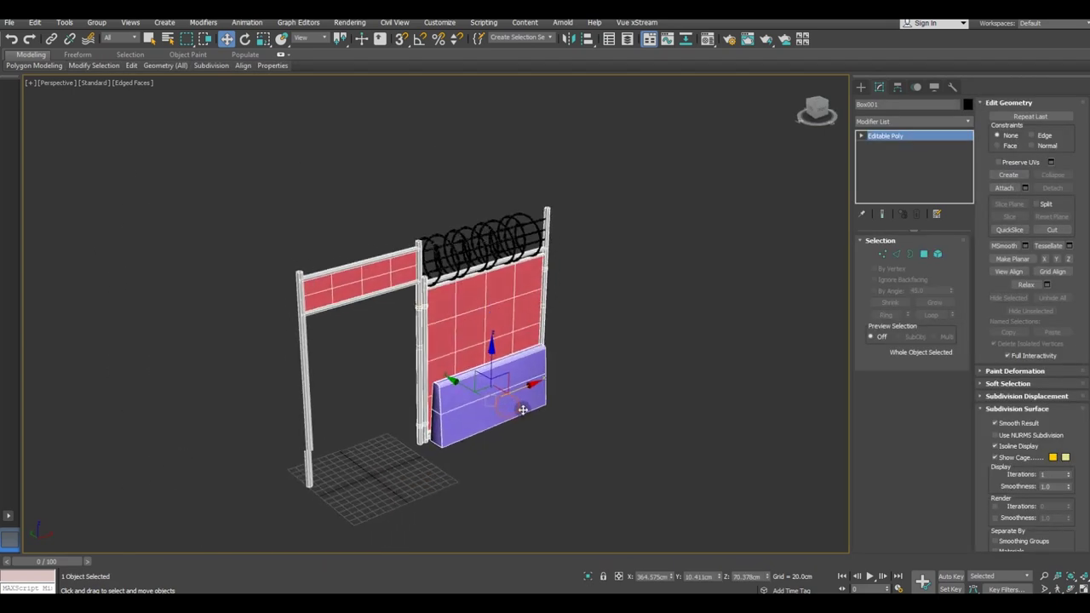
{"action": "scroll", "coordinate": [419, 461], "scroll_direction": "up", "scroll_amount": 2}
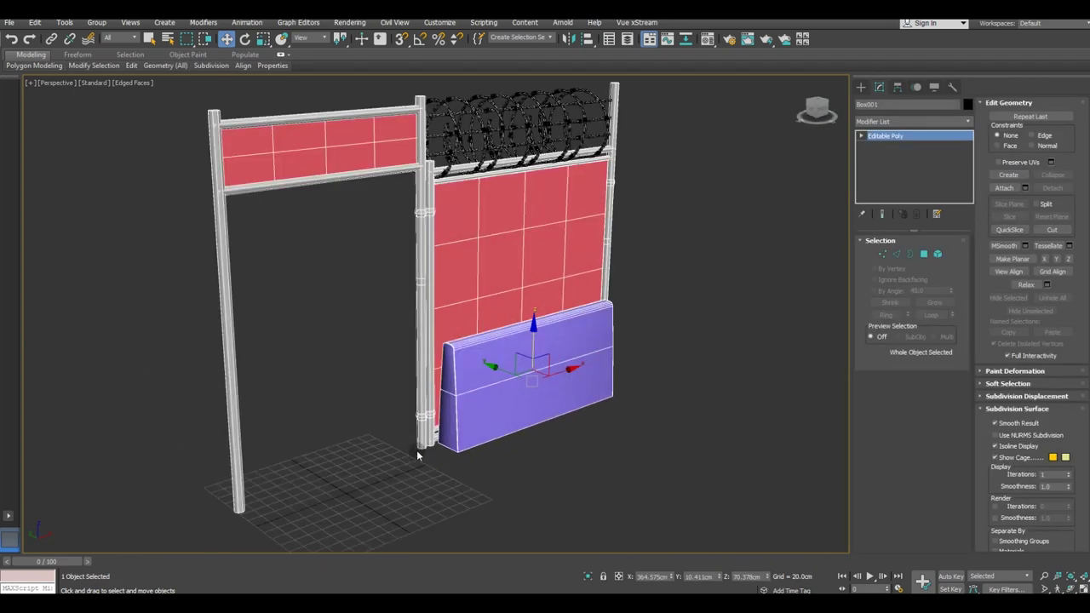
Snap the fence box's pivot to its bottom corner and move it to the origin (0,0,0).
{"action": "left_click", "coordinate": [899, 88]}
{"action": "left_click", "coordinate": [911, 165]}
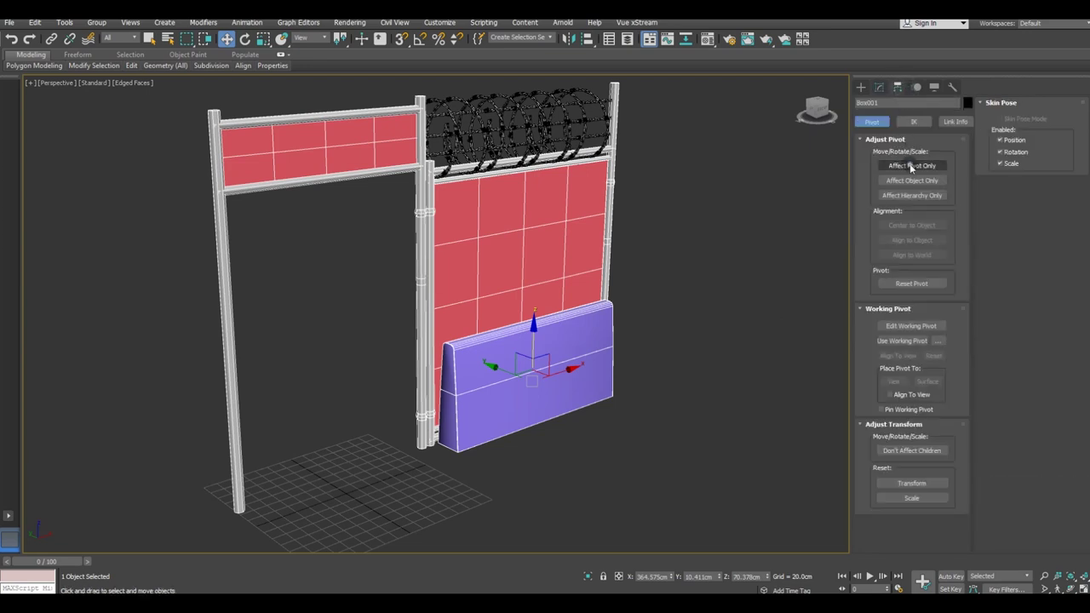
{"action": "left_click", "coordinate": [401, 39]}
{"action": "left_click_drag", "start_coordinate": [531, 375], "coordinate": [420, 459]}
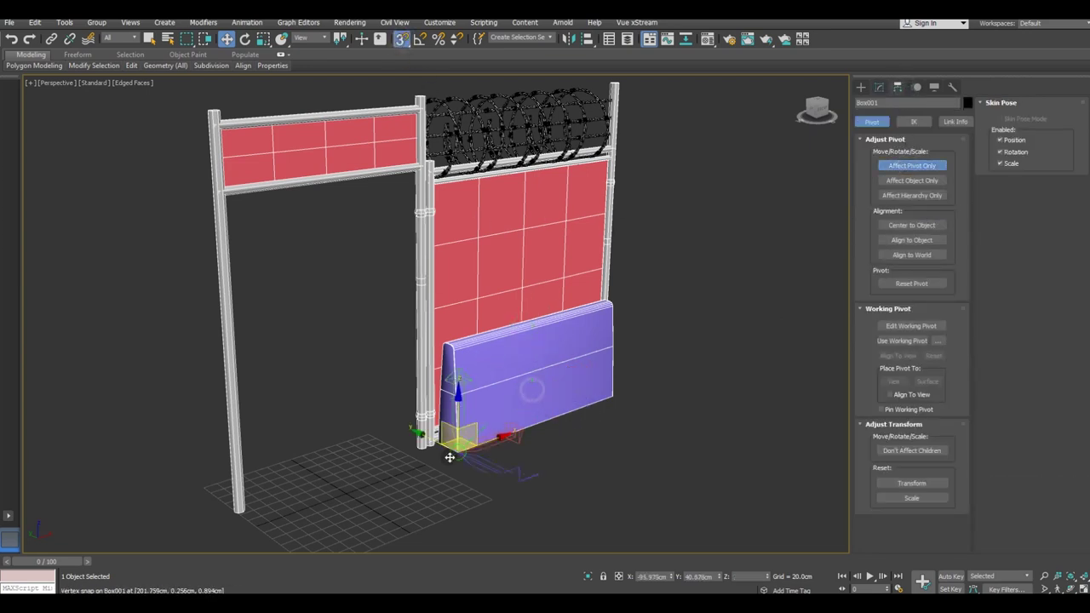
{"action": "left_click", "coordinate": [879, 88]}
{"action": "left_click_drag", "start_coordinate": [415, 461], "coordinate": [356, 487]}
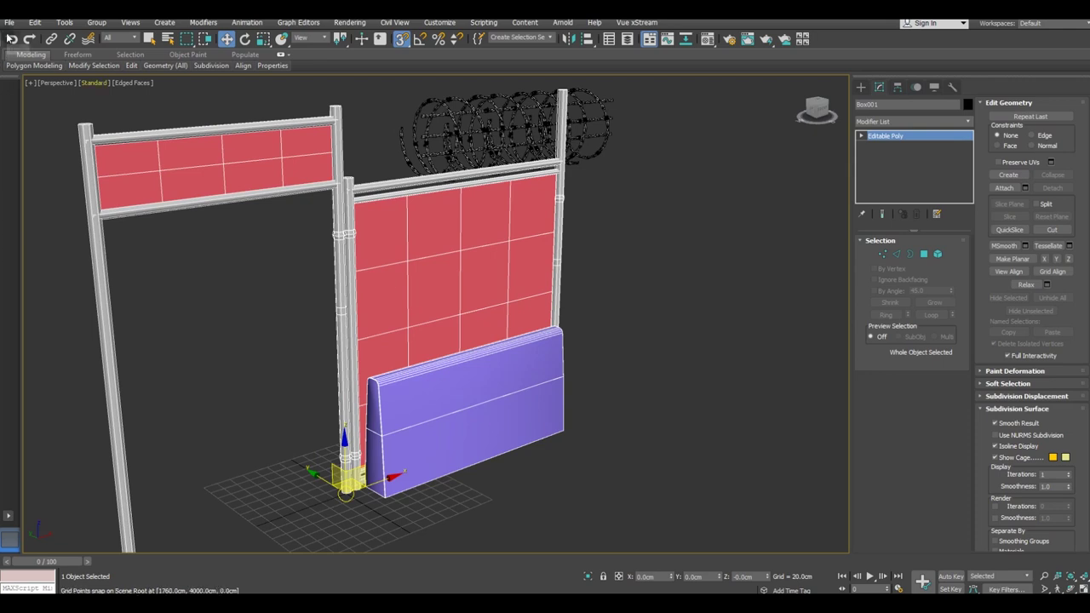
Select all the barbed-wire coils and slide them left along the fence top.
{"action": "left_click", "coordinate": [447, 126]}
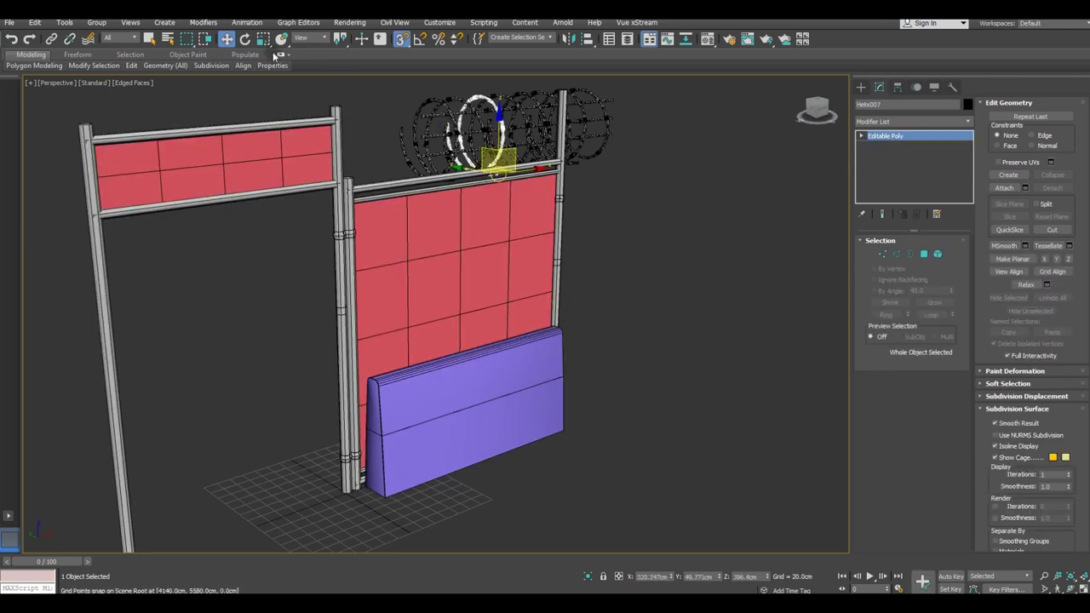
{"action": "mouse_move", "coordinate": [397, 96]}
{"action": "left_mouse_down"}
{"action": "mouse_move", "coordinate": [624, 116]}
{"action": "mouse_move", "coordinate": [593, 157]}
{"action": "left_mouse_up"}
{"action": "middle_click_drag", "start_coordinate": [596, 166], "coordinate": [564, 175], "text": "alt"}
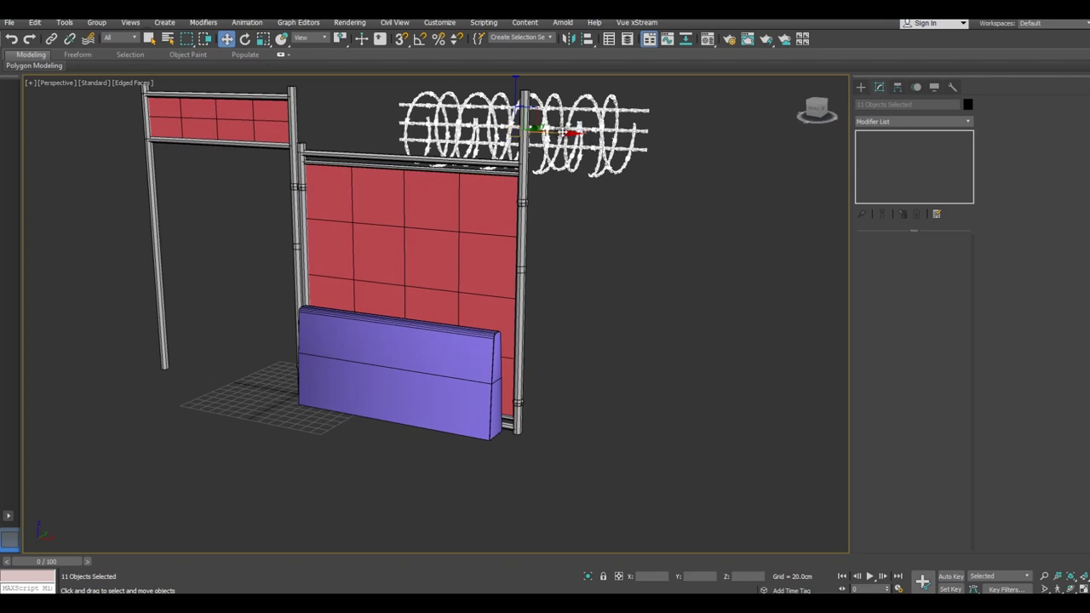
{"action": "left_click_drag", "start_coordinate": [571, 133], "coordinate": [477, 131]}
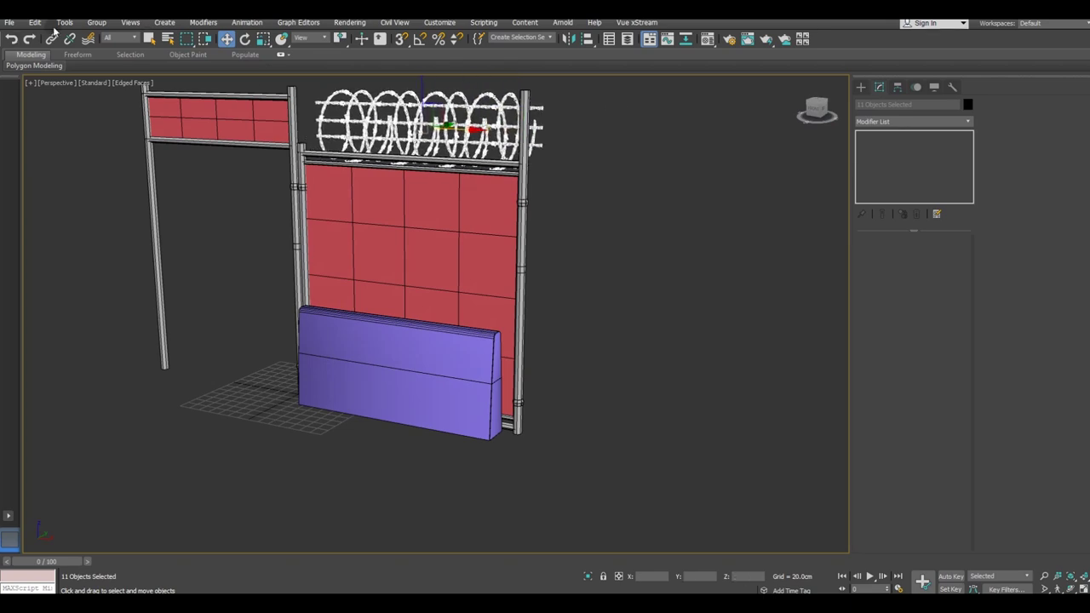
Group the selected objects under the name Group003.
{"action": "left_click", "coordinate": [88, 26]}
{"action": "left_click", "coordinate": [104, 41]}
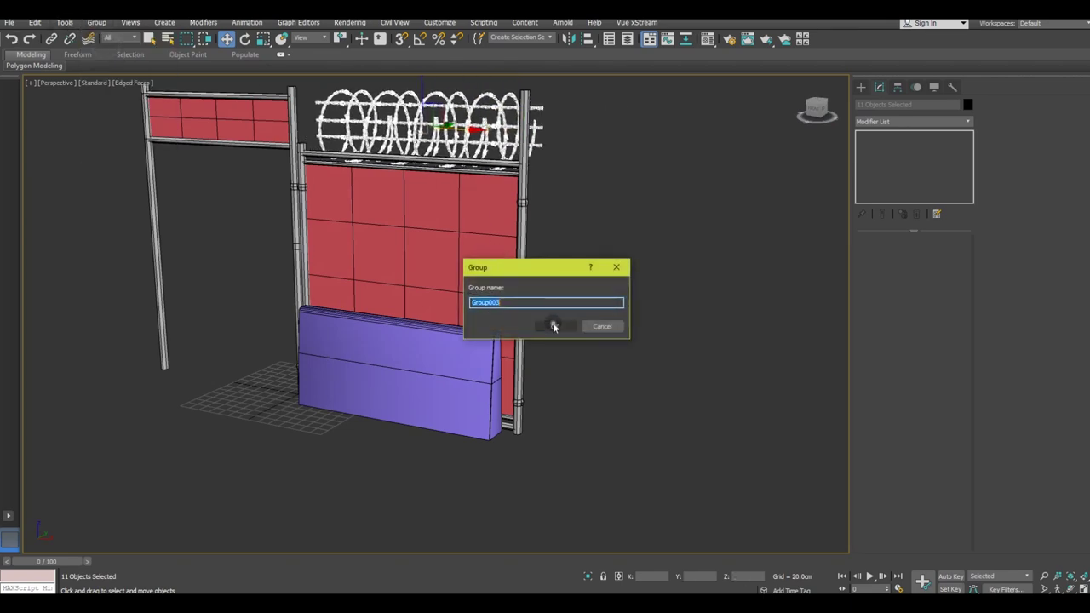
{"action": "left_click", "coordinate": [552, 324]}
{"action": "mouse_move", "coordinate": [489, 293]}
{"action": "middle_mouse_down", "text": "alt"}
{"action": "mouse_move", "coordinate": [468, 310]}
{"action": "mouse_move", "coordinate": [433, 196]}
{"action": "middle_mouse_up", "text": "alt"}
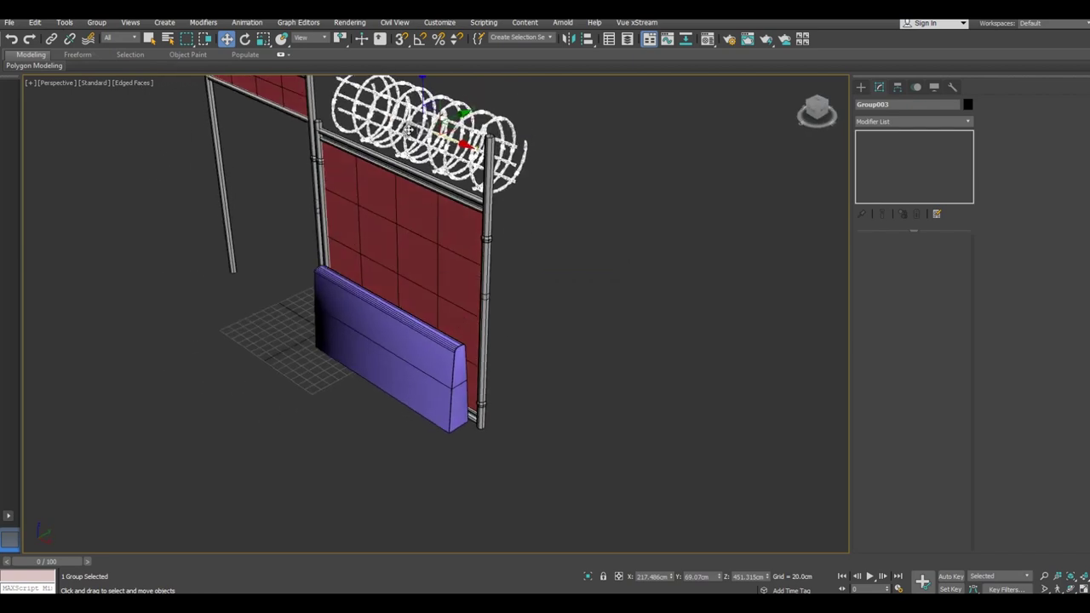
Lower Group003's wire coils onto the fence's top rail and nudge them along X.
{"action": "scroll", "coordinate": [408, 127], "scroll_direction": "up", "scroll_amount": 3}
{"action": "middle_click_drag", "start_coordinate": [409, 128], "coordinate": [443, 204], "text": "alt"}
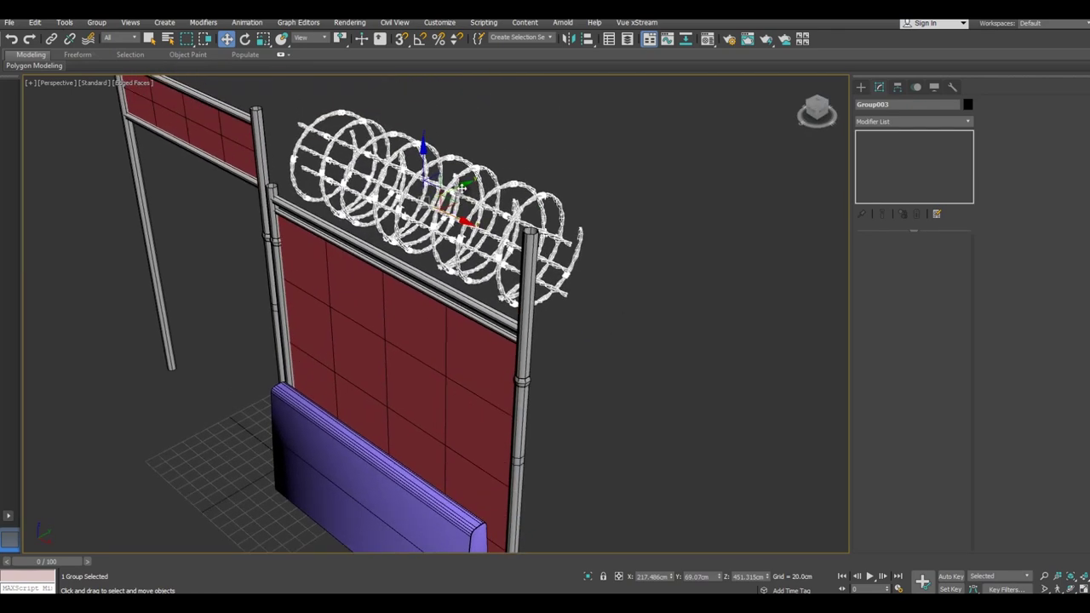
{"action": "left_click_drag", "start_coordinate": [463, 185], "coordinate": [435, 199]}
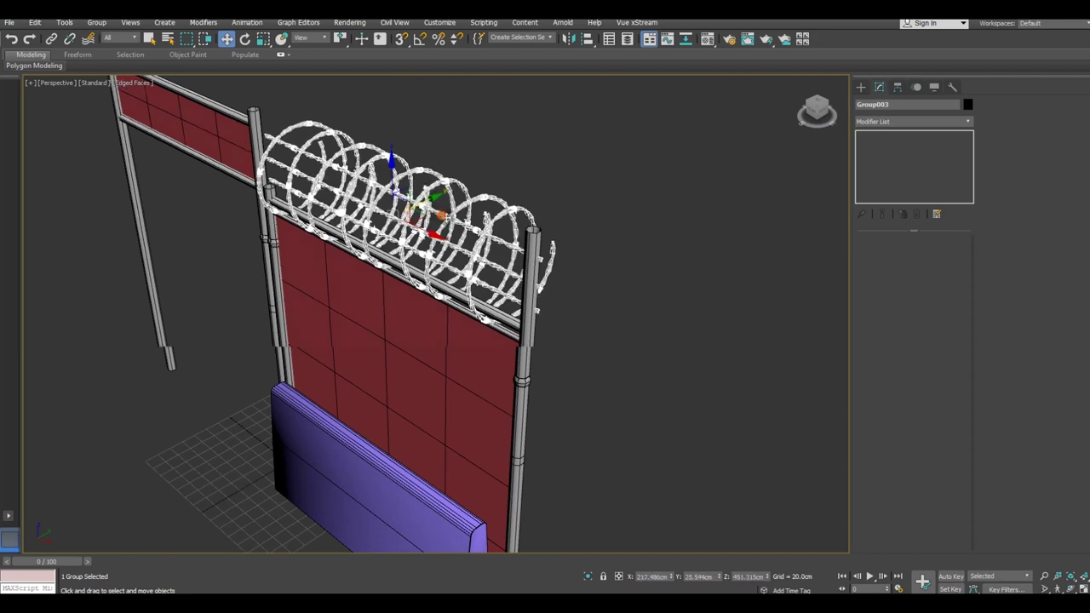
{"action": "middle_click_drag", "start_coordinate": [434, 199], "coordinate": [449, 211], "text": "alt"}
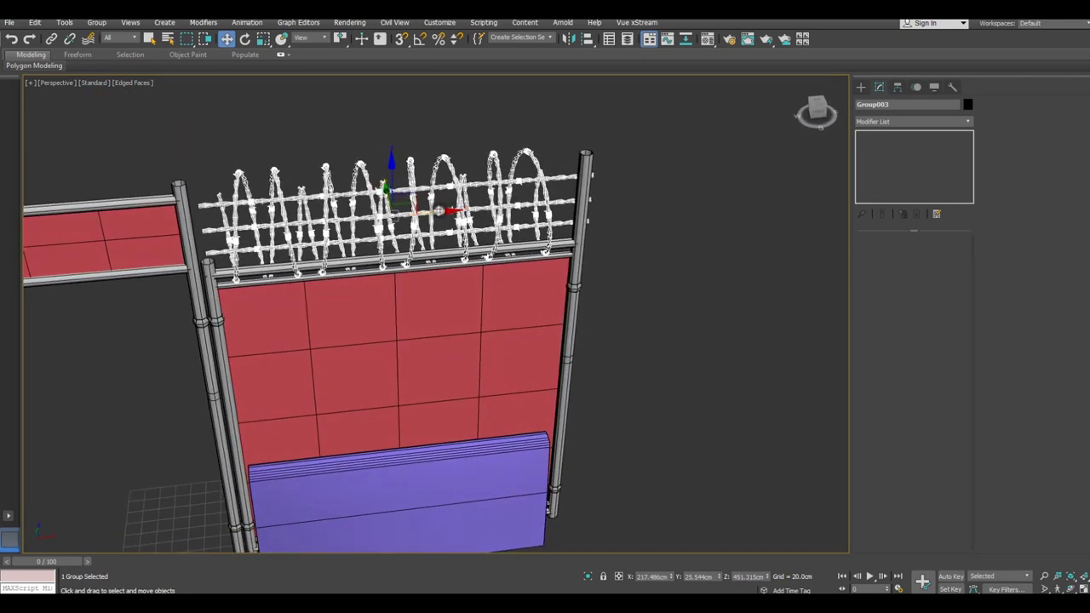
{"action": "left_click_drag", "start_coordinate": [439, 210], "coordinate": [429, 213]}
Shift the coils slightly left to about X 204.5 cm, Y 23.1 cm, between the poles.
{"action": "middle_click_drag", "start_coordinate": [429, 213], "coordinate": [415, 196], "text": "alt"}
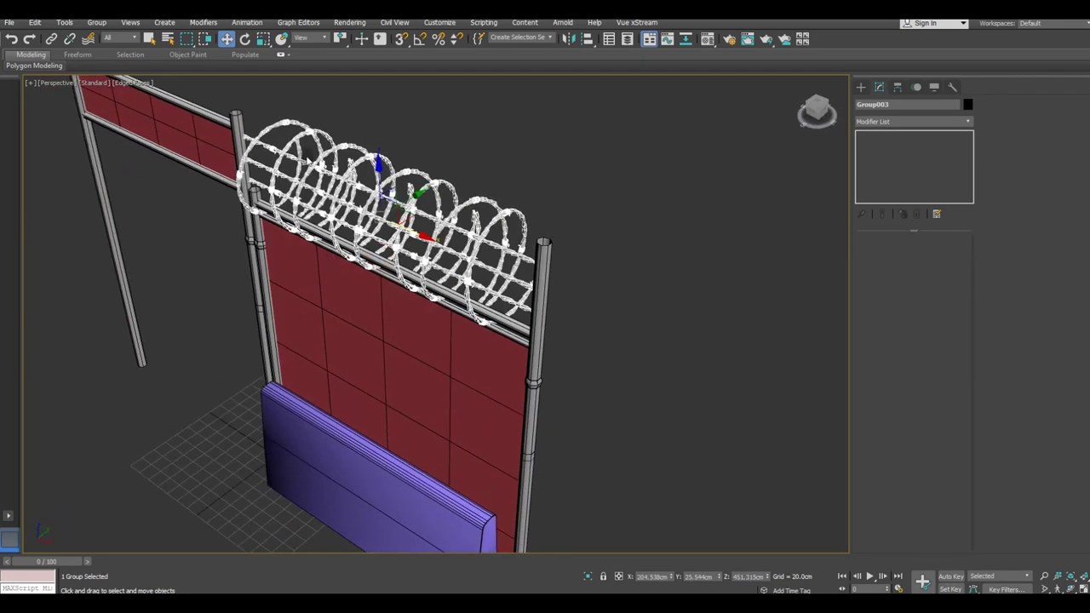
{"action": "scroll", "coordinate": [341, 183], "scroll_direction": "up", "scroll_amount": 3}
{"action": "scroll", "coordinate": [464, 280], "scroll_direction": "up", "scroll_amount": 3}
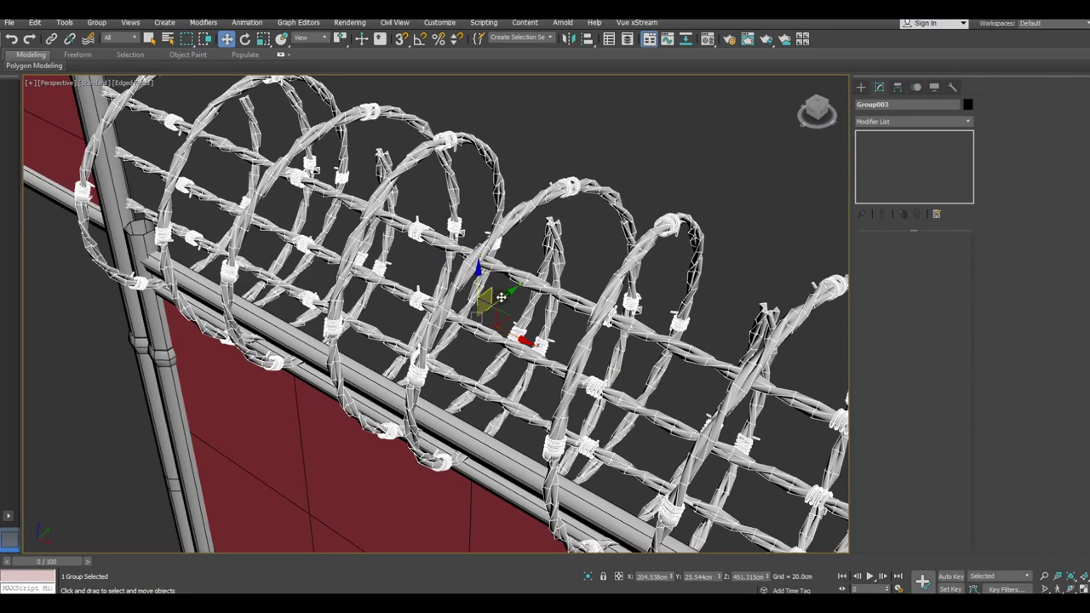
{"action": "left_click_drag", "start_coordinate": [504, 296], "coordinate": [497, 297]}
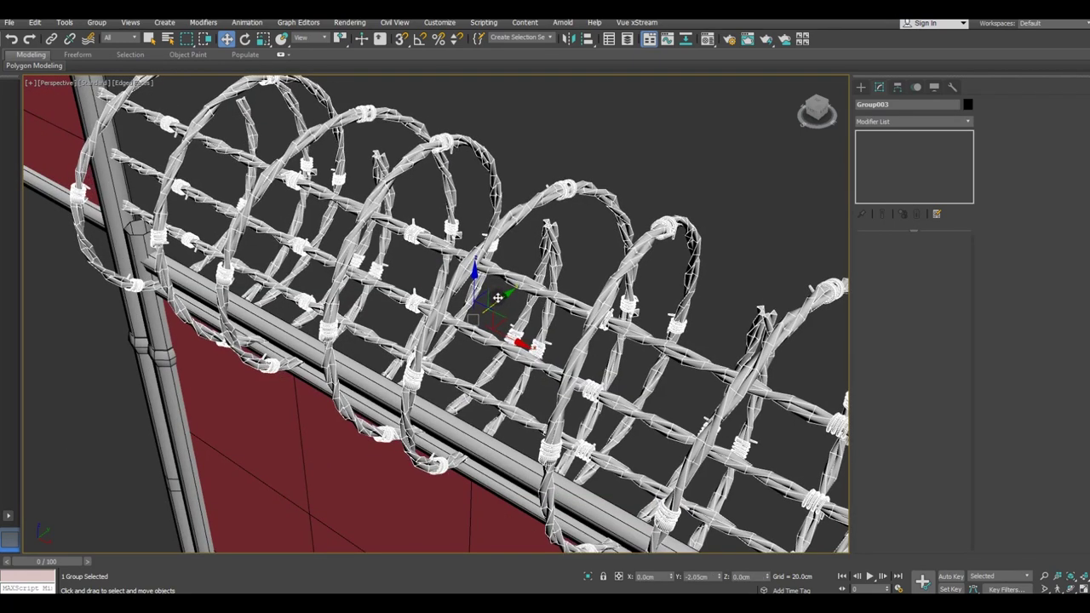
{"action": "scroll", "coordinate": [498, 298], "scroll_direction": "down", "scroll_amount": 6}
{"action": "middle_click_drag", "start_coordinate": [498, 298], "coordinate": [490, 243], "text": "alt"}
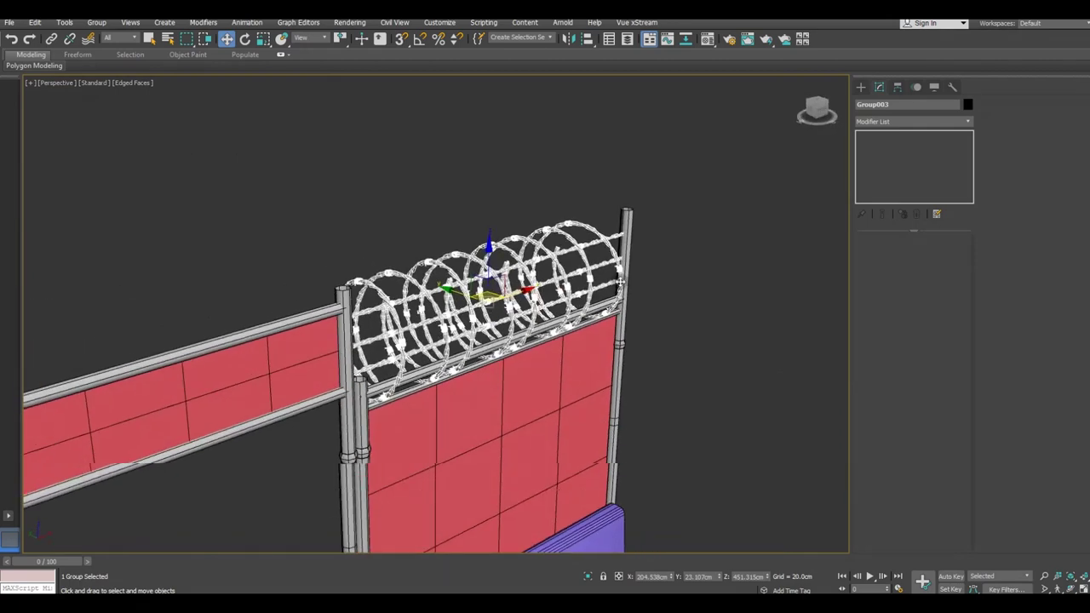
{"action": "scroll", "coordinate": [555, 291], "scroll_direction": "down", "scroll_amount": 2}
{"action": "scroll", "coordinate": [556, 290], "scroll_direction": "down", "scroll_amount": 2}
Add the fence panel to the selection and clone it, then undo moving the copy.
{"action": "left_click", "coordinate": [555, 290], "text": "ctrl"}
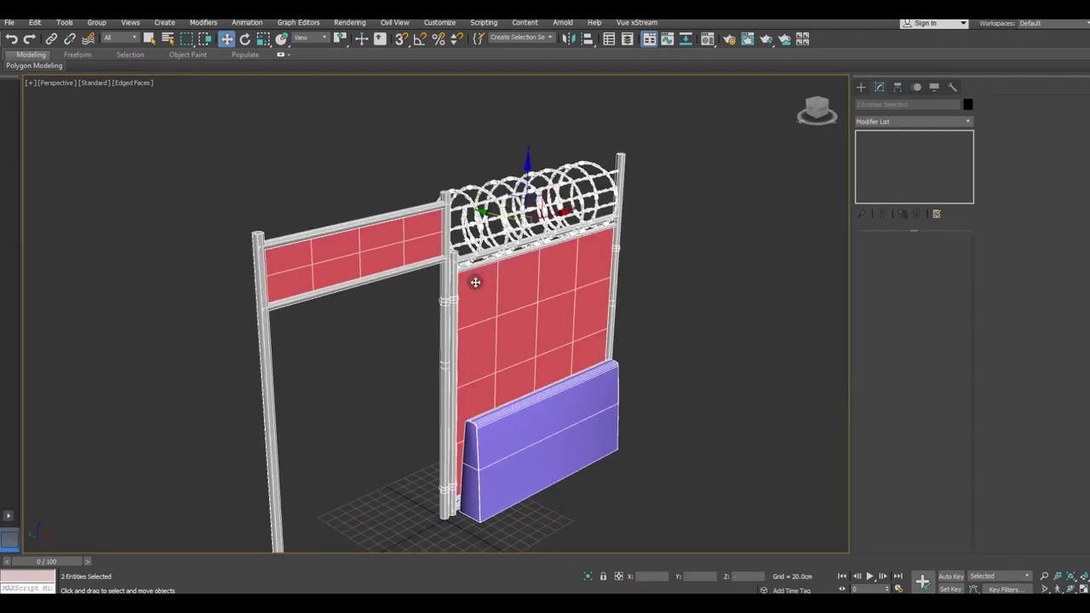
{"action": "middle_click_drag", "start_coordinate": [483, 291], "coordinate": [506, 255]}
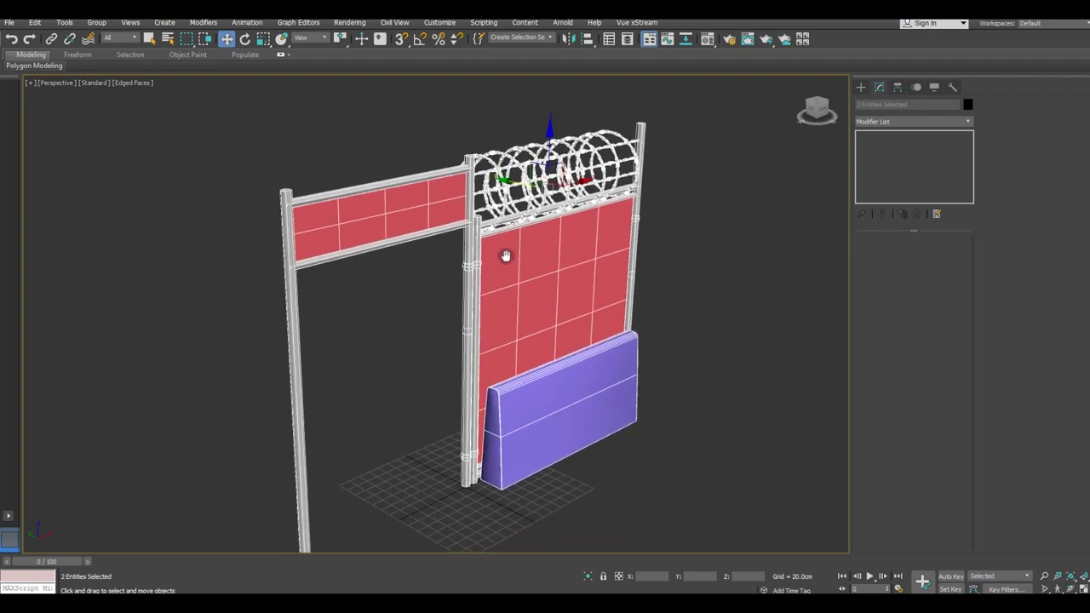
{"action": "left_click", "coordinate": [35, 22]}
{"action": "left_click", "coordinate": [81, 114]}
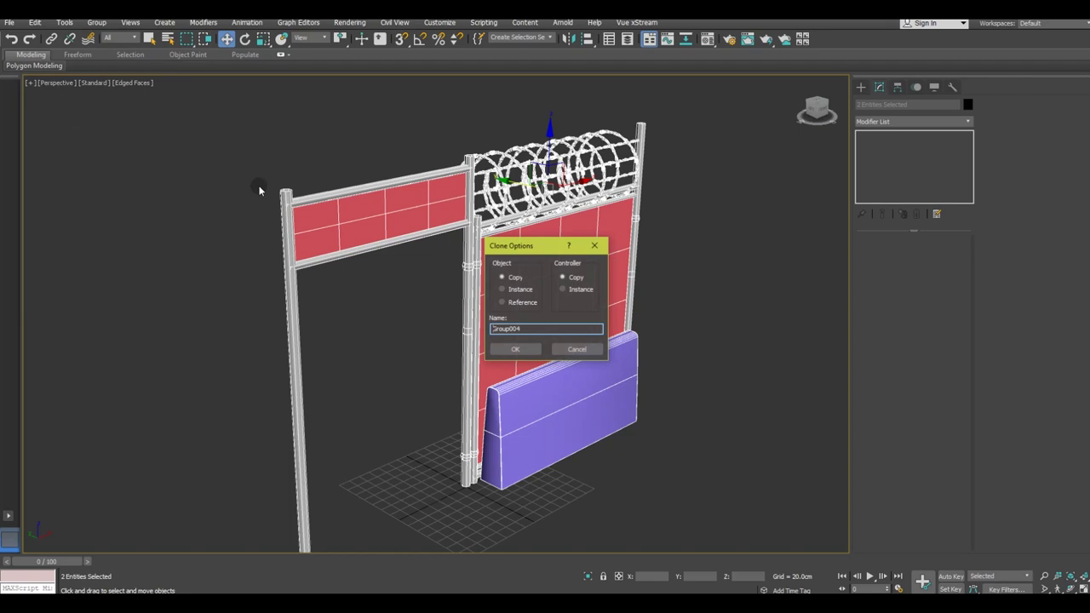
{"action": "left_click", "coordinate": [518, 348]}
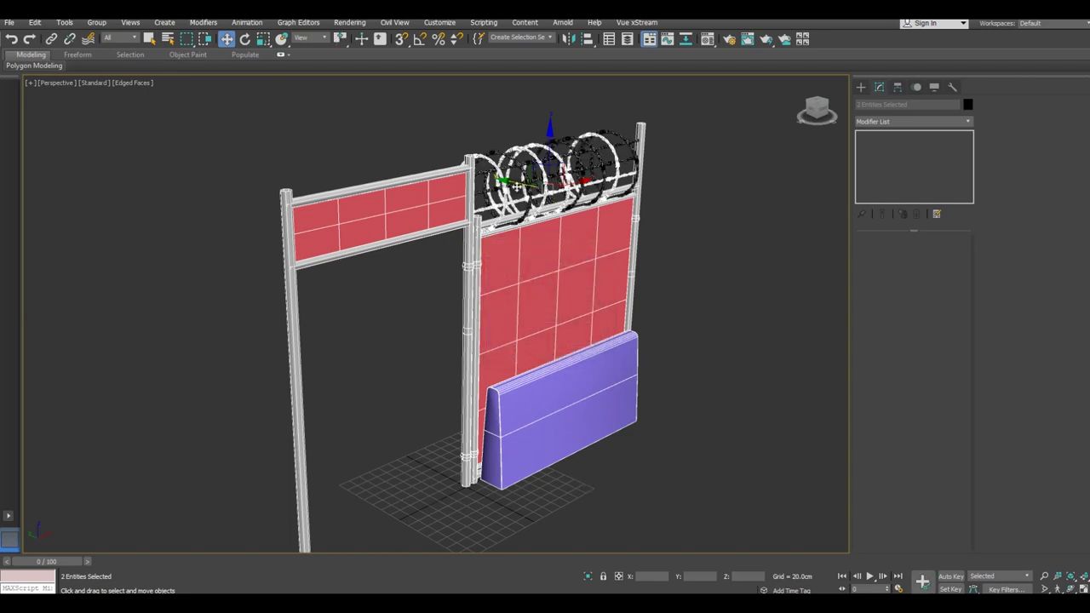
{"action": "left_click_drag", "start_coordinate": [515, 184], "coordinate": [414, 198]}
{"action": "middle_click_drag", "start_coordinate": [414, 198], "coordinate": [405, 209], "text": "alt"}
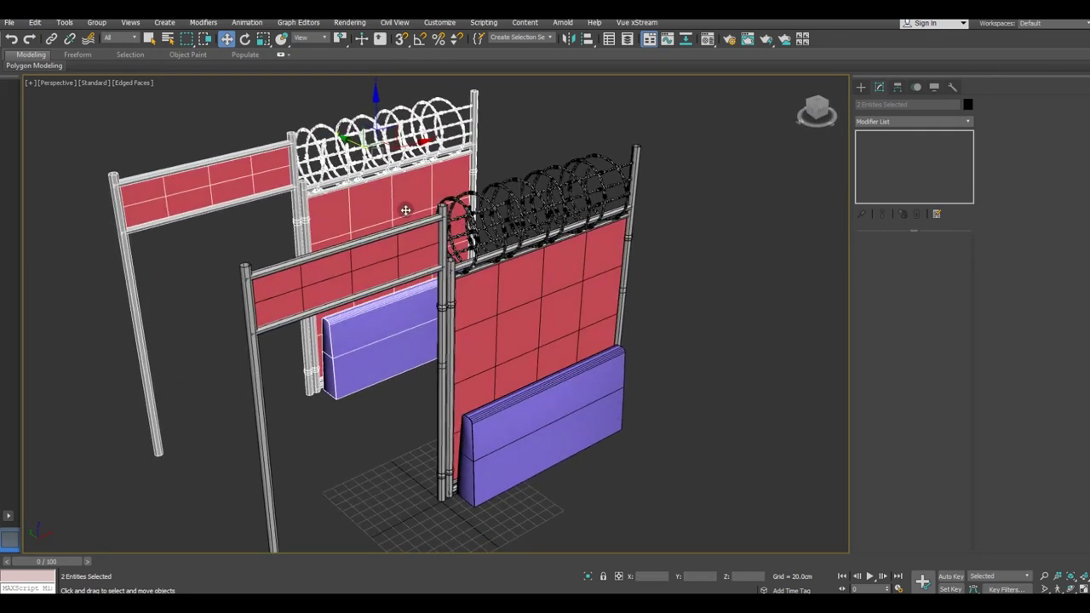
{"action": "left_click", "coordinate": [13, 38]}
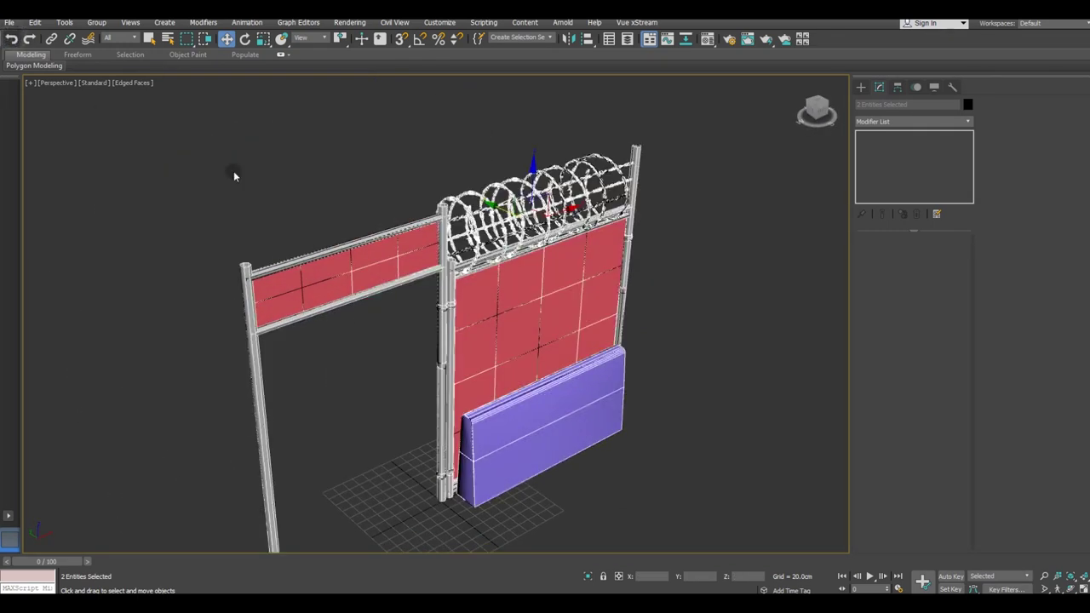
Isolate the selected gate section with its razor wire and barrier, then deselect.
{"action": "right_click", "coordinate": [533, 284]}
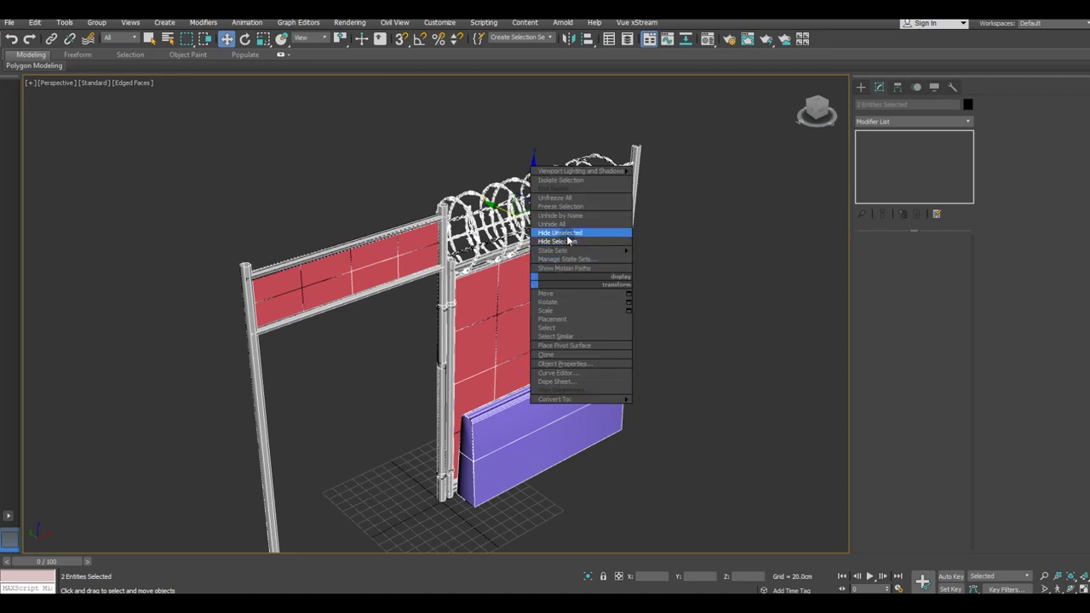
{"action": "left_click", "coordinate": [590, 577]}
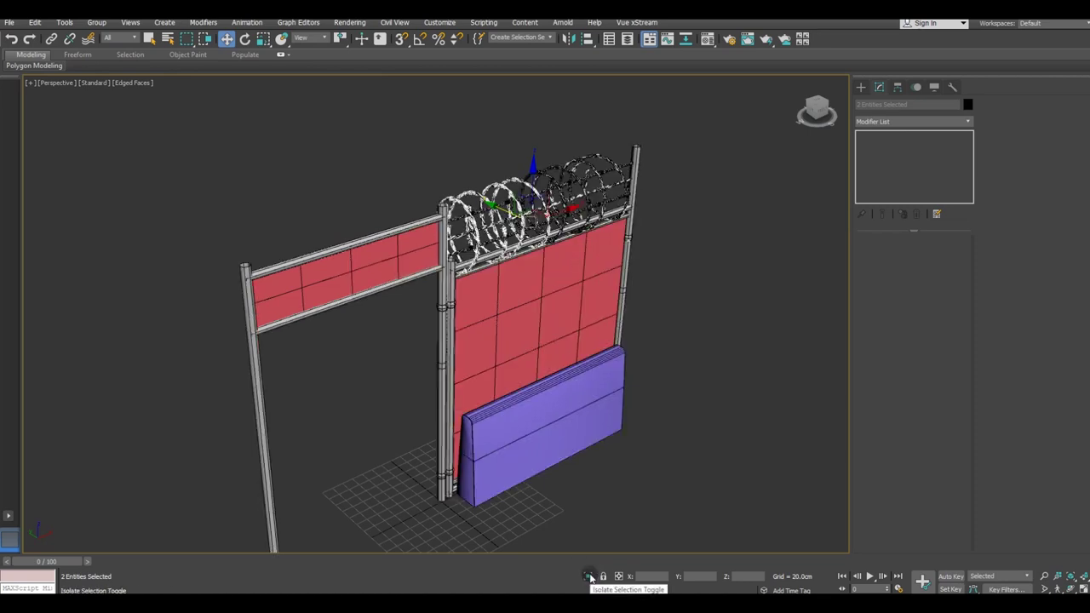
{"action": "left_click", "coordinate": [590, 576]}
{"action": "left_click", "coordinate": [612, 491]}
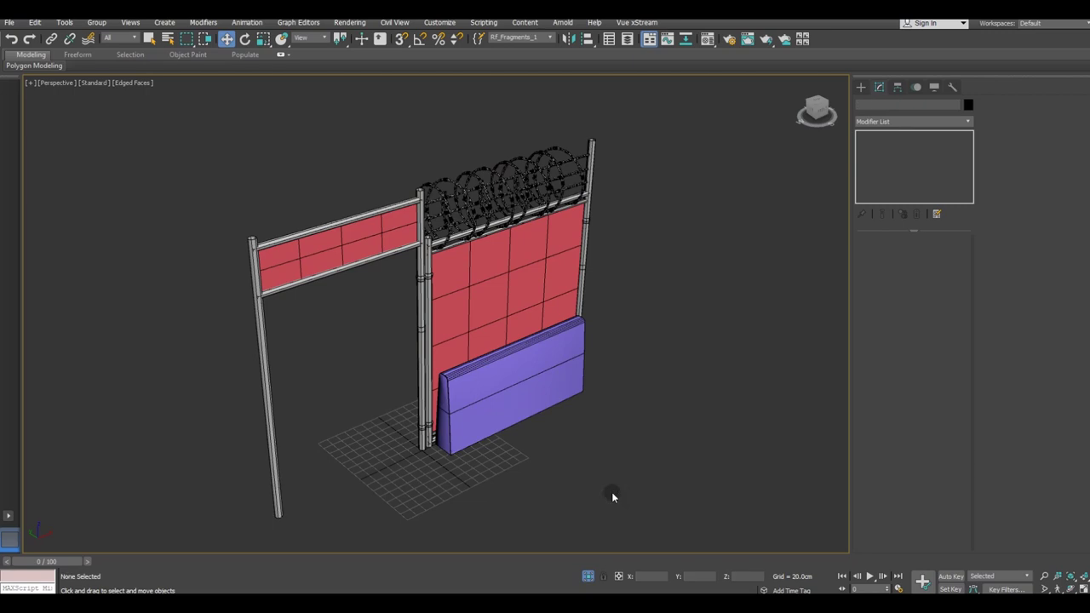
Ring the block's middle edge and connect it with a single edge loop.
{"action": "scroll", "coordinate": [302, 375], "scroll_direction": "up", "scroll_amount": 3}
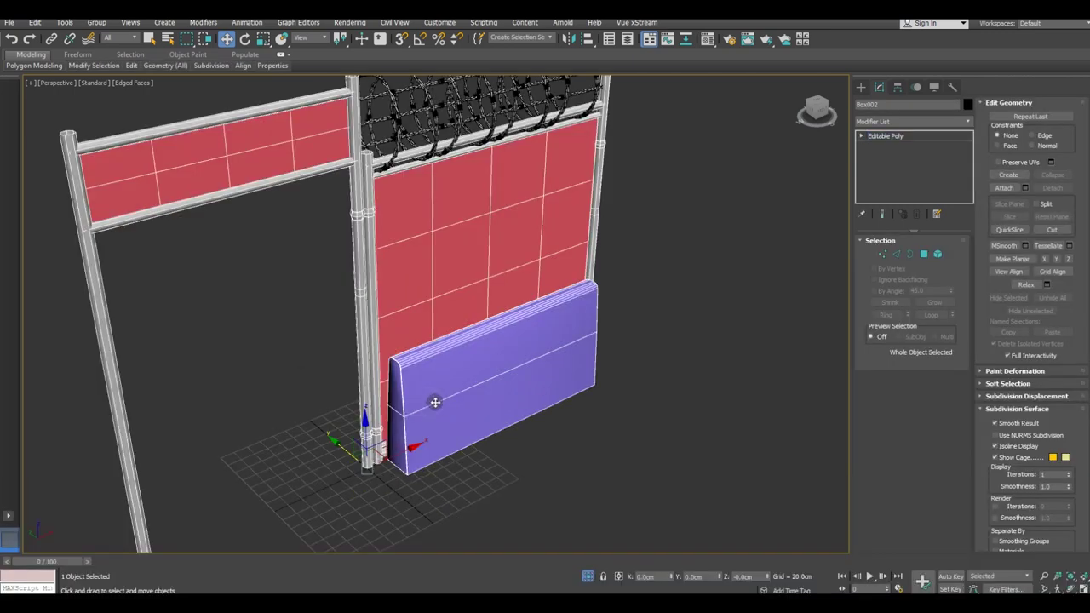
{"action": "scroll", "coordinate": [430, 400], "scroll_direction": "up", "scroll_amount": 2}
{"action": "left_click", "coordinate": [904, 257]}
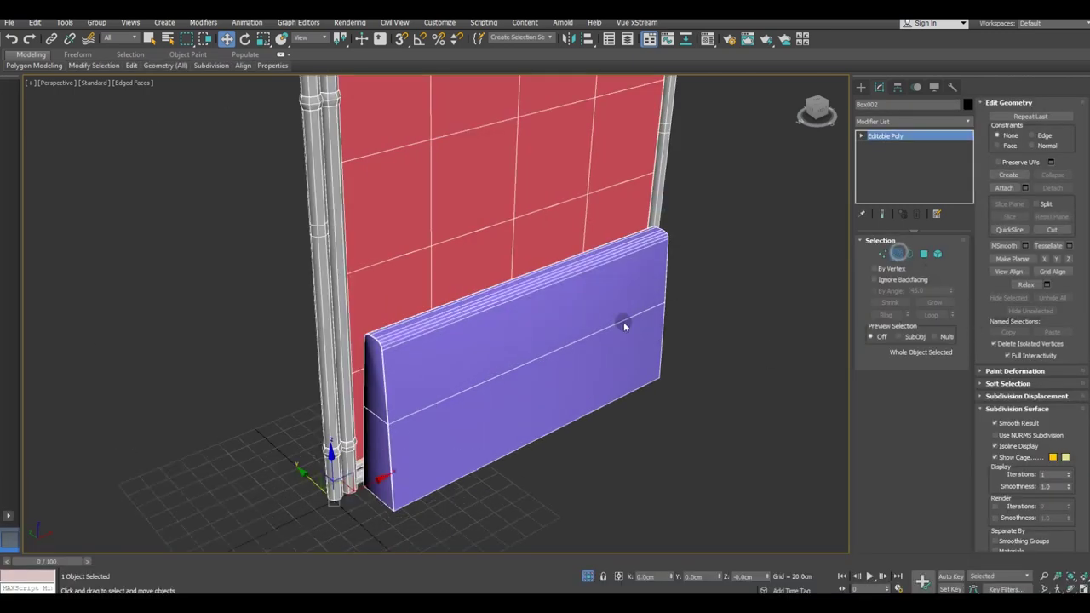
{"action": "left_click", "coordinate": [495, 378]}
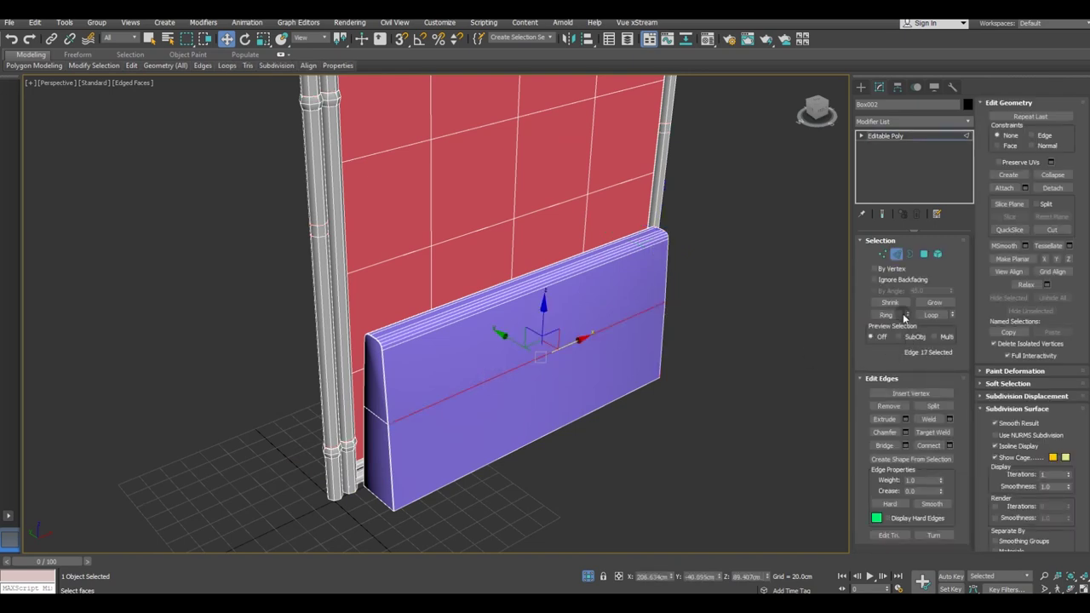
{"action": "left_click", "coordinate": [887, 316]}
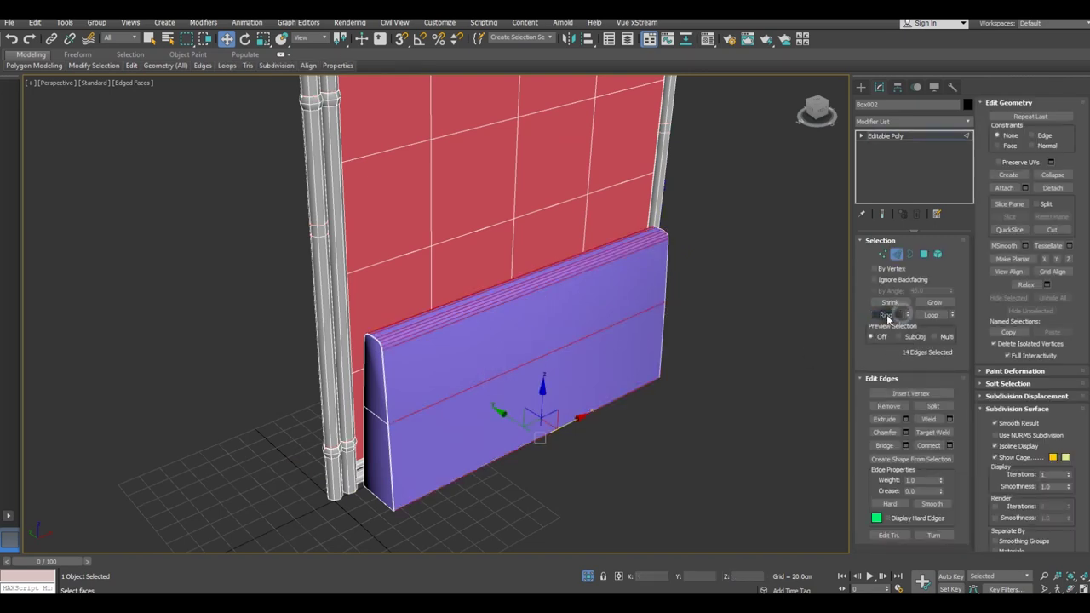
{"action": "left_click", "coordinate": [949, 445]}
{"action": "middle_click_drag", "start_coordinate": [574, 408], "coordinate": [565, 323], "text": "alt"}
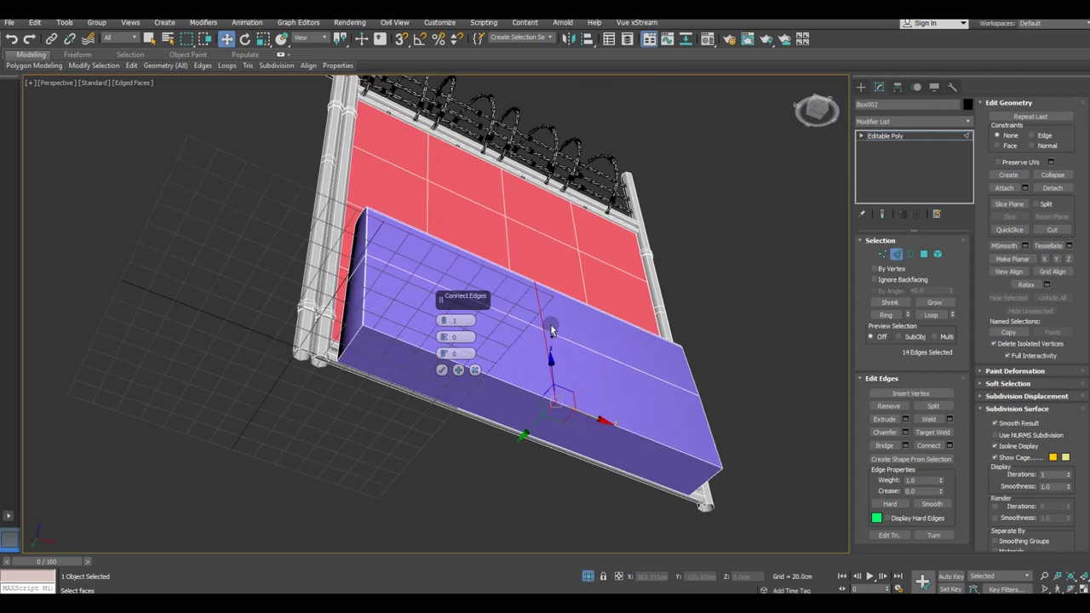
{"action": "left_click", "coordinate": [474, 370]}
Reconnect the edge ring with 3 segments pinched tightly together.
{"action": "left_click", "coordinate": [460, 404]}
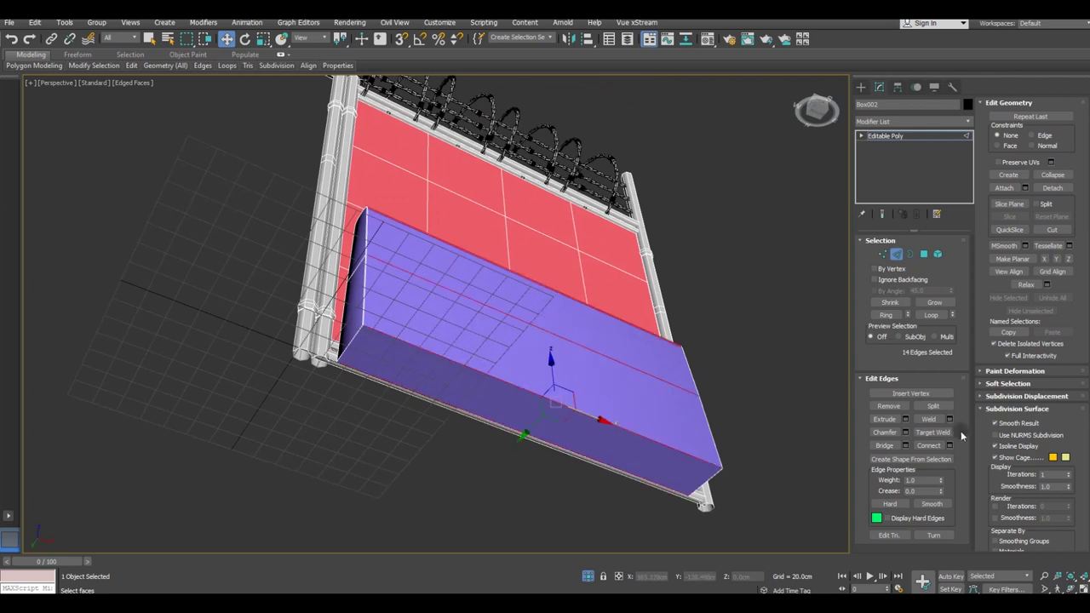
{"action": "left_click", "coordinate": [951, 445]}
{"action": "scroll", "coordinate": [559, 415], "scroll_direction": "up", "scroll_amount": 4}
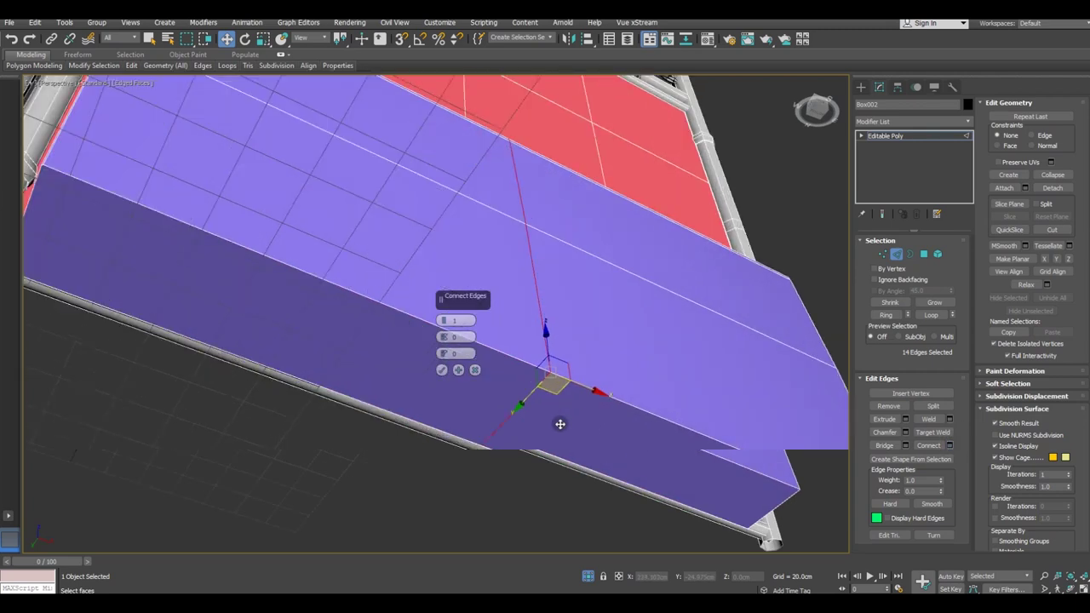
{"action": "scroll", "coordinate": [559, 421], "scroll_direction": "up", "scroll_amount": 3}
{"action": "left_click_drag", "start_coordinate": [445, 321], "coordinate": [460, 320]}
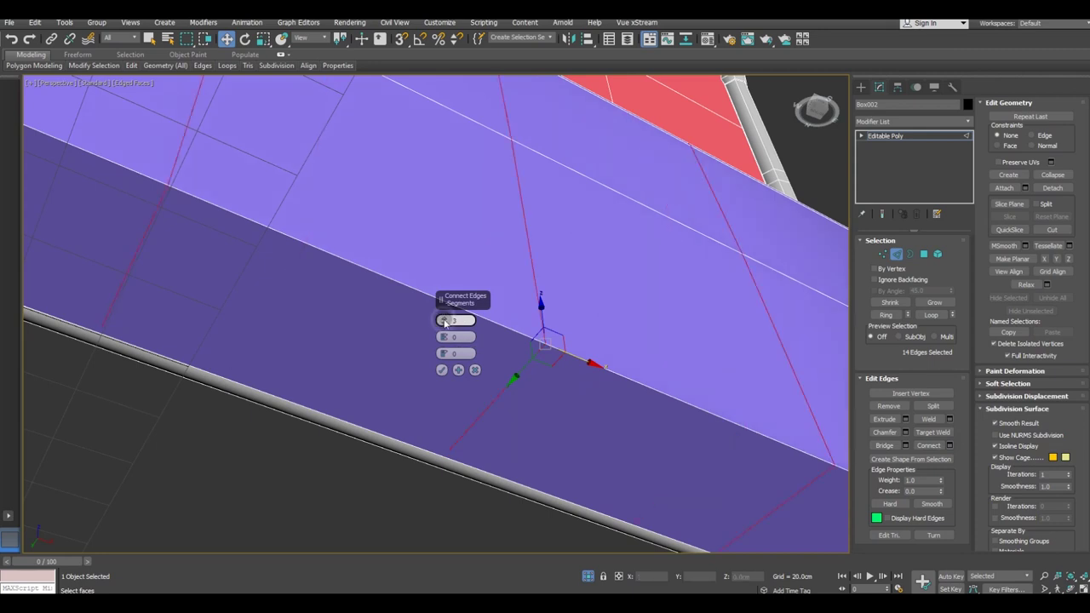
{"action": "scroll", "coordinate": [372, 357], "scroll_direction": "down", "scroll_amount": 5}
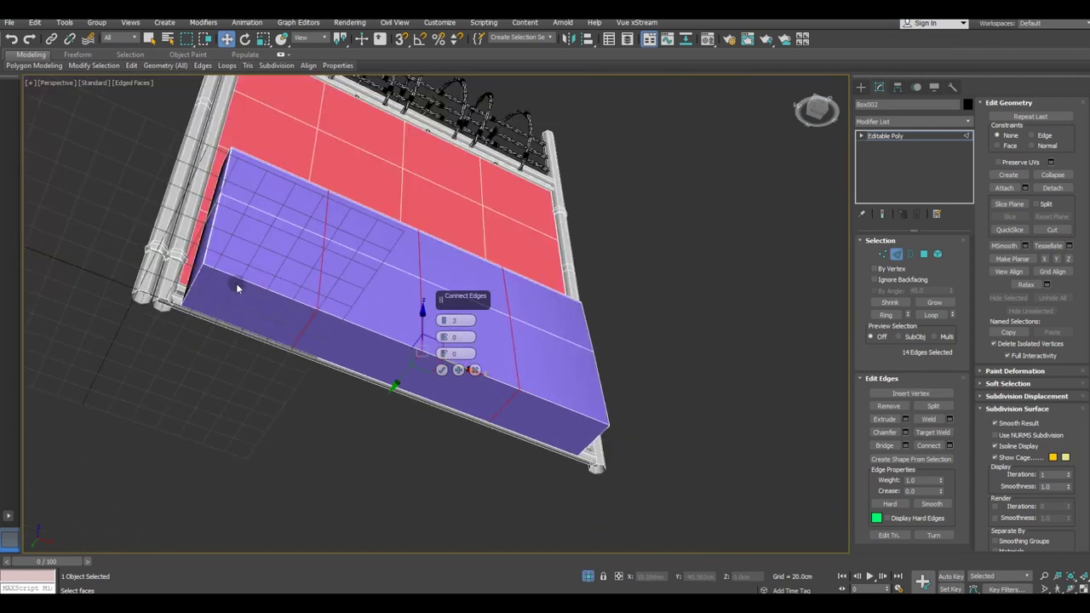
{"action": "scroll", "coordinate": [236, 288], "scroll_direction": "up", "scroll_amount": 5}
{"action": "mouse_move", "coordinate": [442, 336]}
{"action": "left_mouse_down"}
{"action": "mouse_move", "coordinate": [352, 176]}
{"action": "mouse_move", "coordinate": [280, 111]}
{"action": "left_mouse_up"}
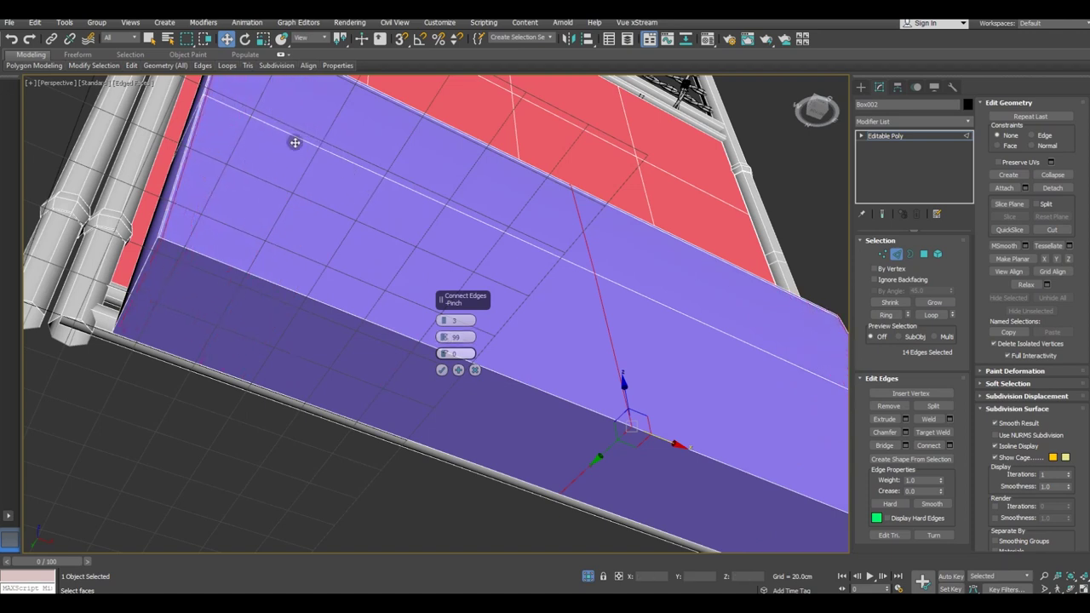
{"action": "left_click", "coordinate": [442, 371]}
{"action": "scroll", "coordinate": [169, 301], "scroll_direction": "down", "scroll_amount": 3}
{"action": "mouse_move", "coordinate": [187, 361]}
{"action": "middle_mouse_down", "text": "alt"}
{"action": "mouse_move", "coordinate": [311, 389]}
{"action": "mouse_move", "coordinate": [339, 439]}
{"action": "mouse_move", "coordinate": [353, 416]}
{"action": "mouse_move", "coordinate": [332, 416]}
{"action": "middle_mouse_up", "text": "alt"}
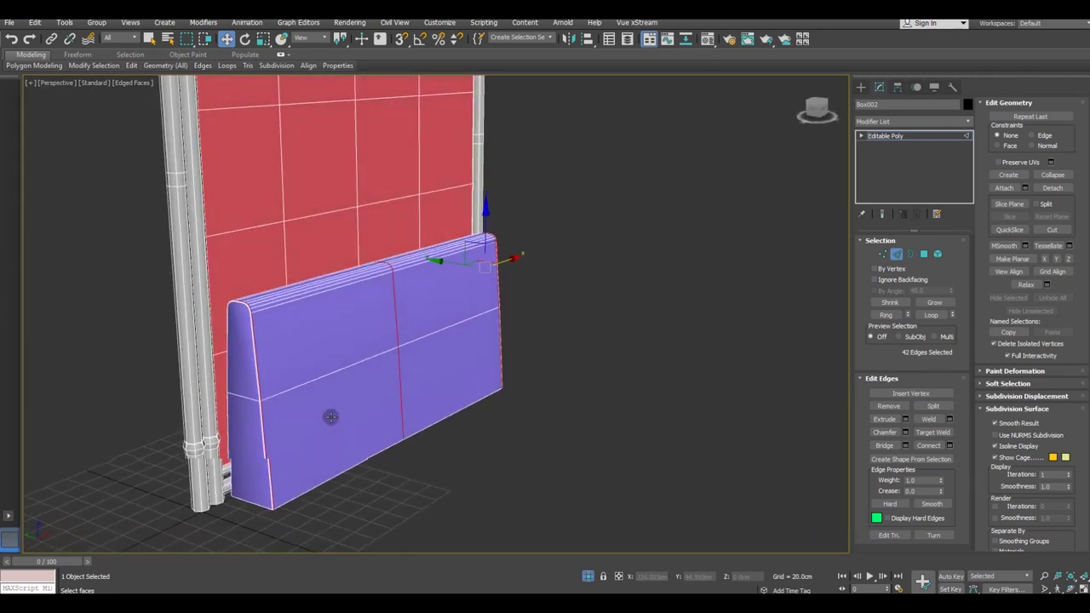
Add a TurboSmooth modifier above the block's Editable Poly, then return to its edge level.
{"action": "left_click", "coordinate": [933, 137]}
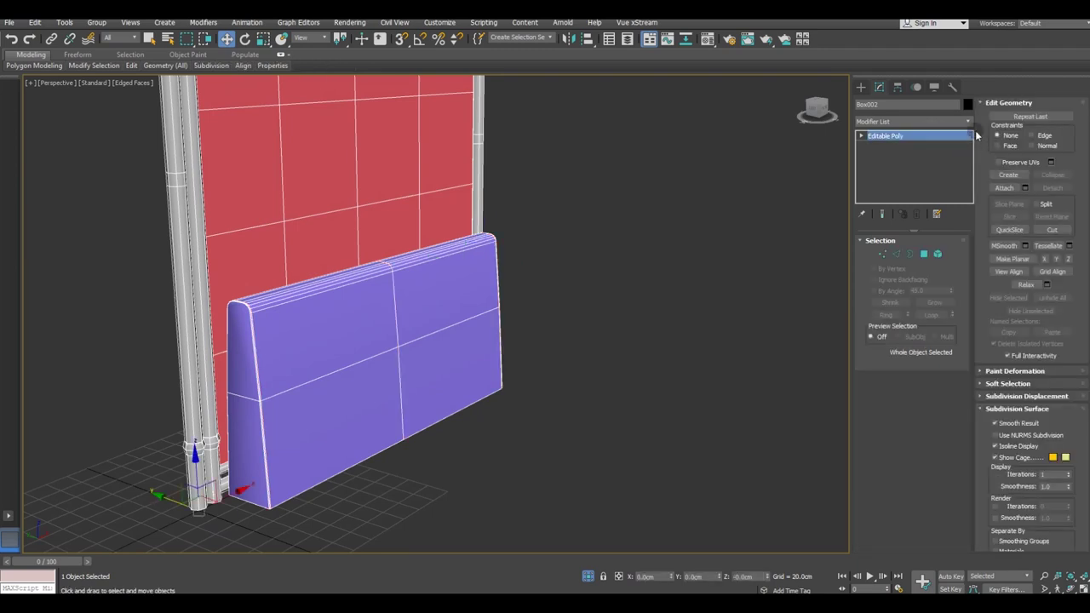
{"action": "left_click", "coordinate": [972, 126]}
{"action": "left_click_drag", "start_coordinate": [969, 171], "coordinate": [969, 570]}
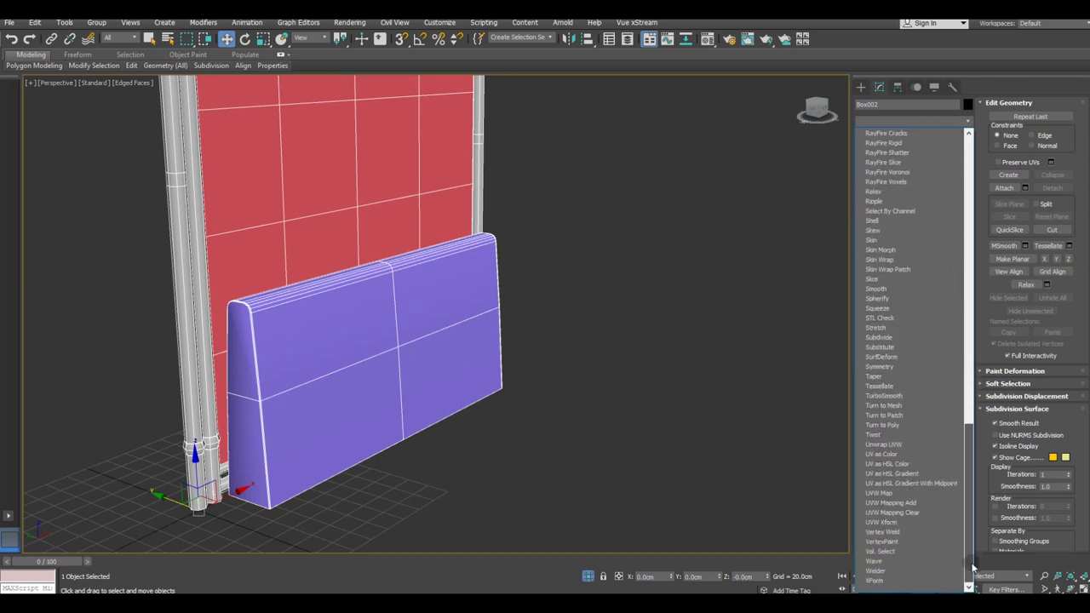
{"action": "left_click", "coordinate": [886, 396]}
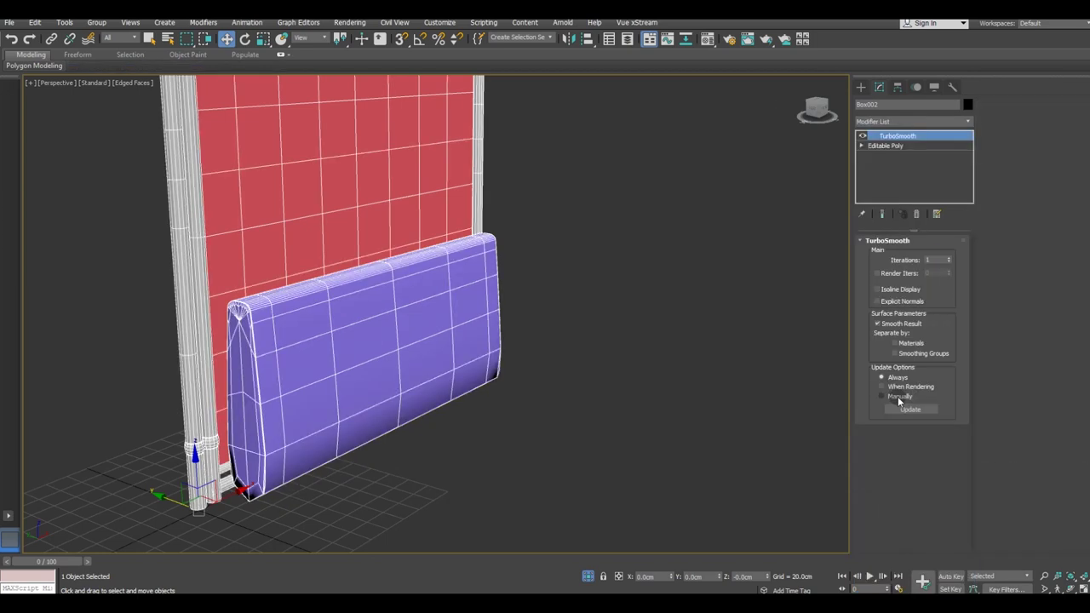
{"action": "left_click", "coordinate": [886, 145]}
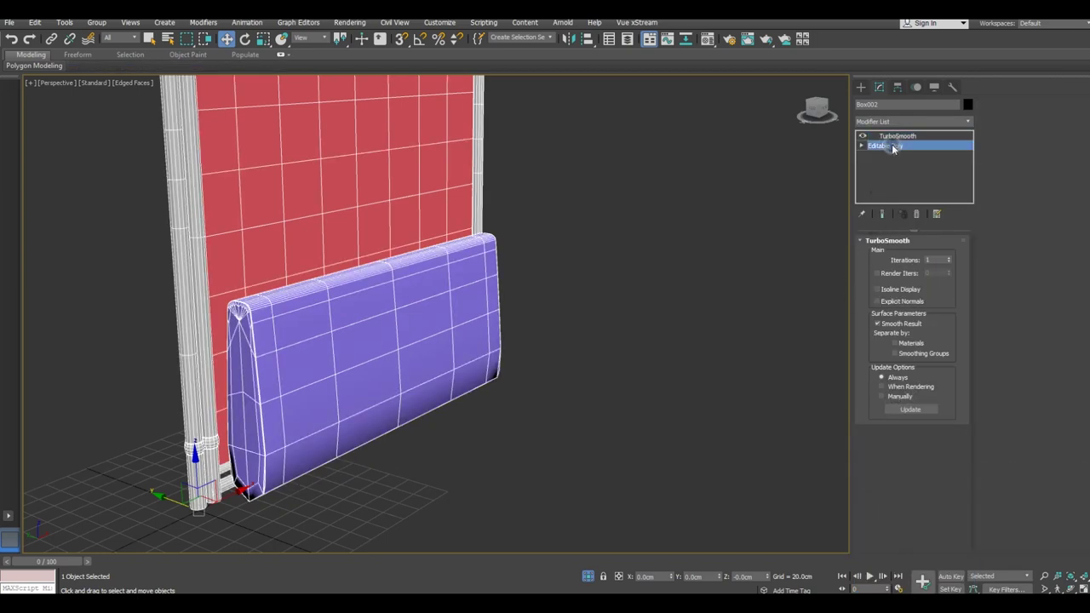
{"action": "middle_click_drag", "start_coordinate": [468, 302], "coordinate": [914, 298], "text": "alt"}
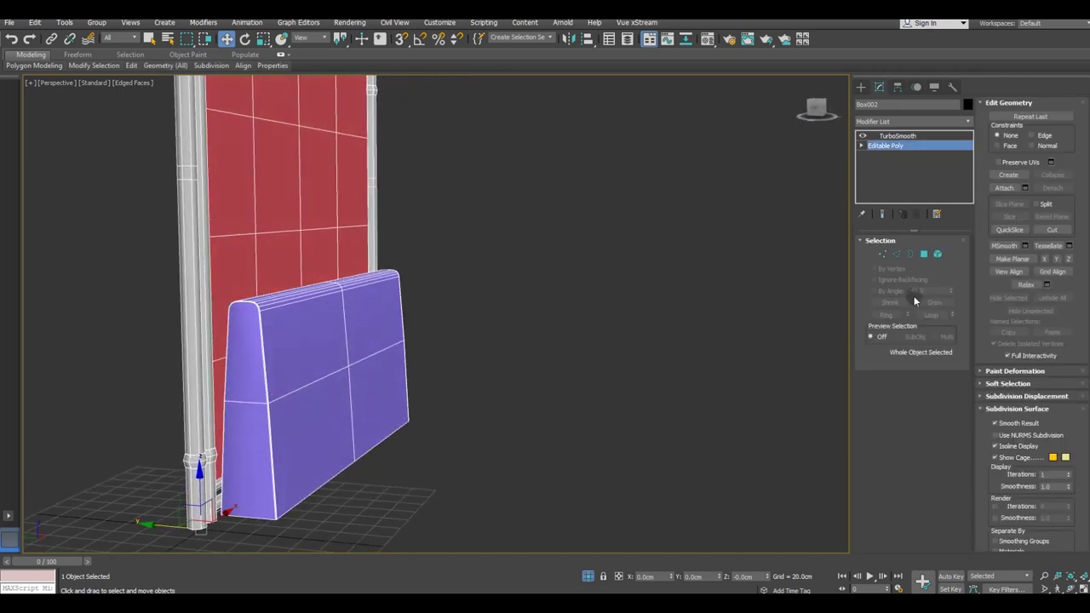
{"action": "left_click", "coordinate": [898, 254]}
Connect the block's vertical side edges to add horizontal support loops.
{"action": "mouse_move", "coordinate": [441, 385]}
{"action": "middle_mouse_down", "text": "alt"}
{"action": "mouse_move", "coordinate": [488, 377]}
{"action": "mouse_move", "coordinate": [459, 359]}
{"action": "middle_mouse_up", "text": "alt"}
{"action": "scroll", "coordinate": [325, 339], "scroll_direction": "up", "scroll_amount": 2}
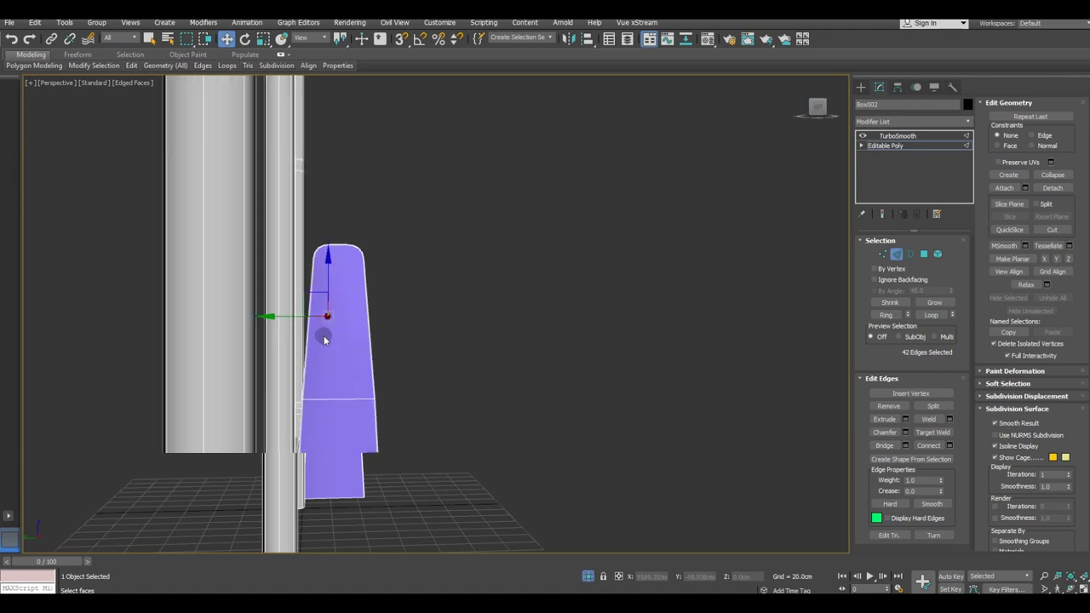
{"action": "scroll", "coordinate": [328, 324], "scroll_direction": "up", "scroll_amount": 2}
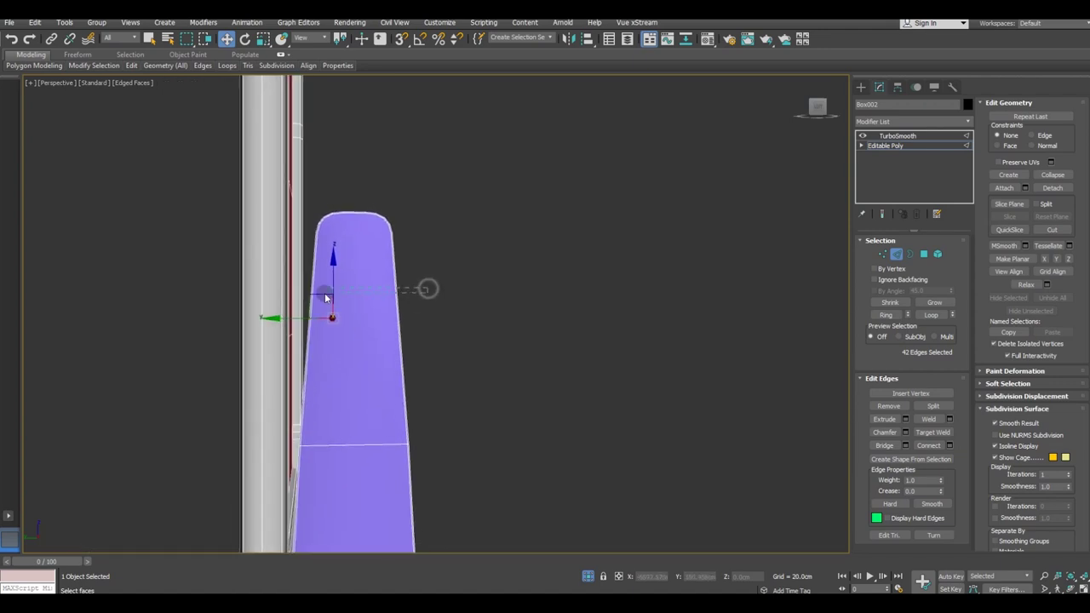
{"action": "double_click", "coordinate": [311, 305]}
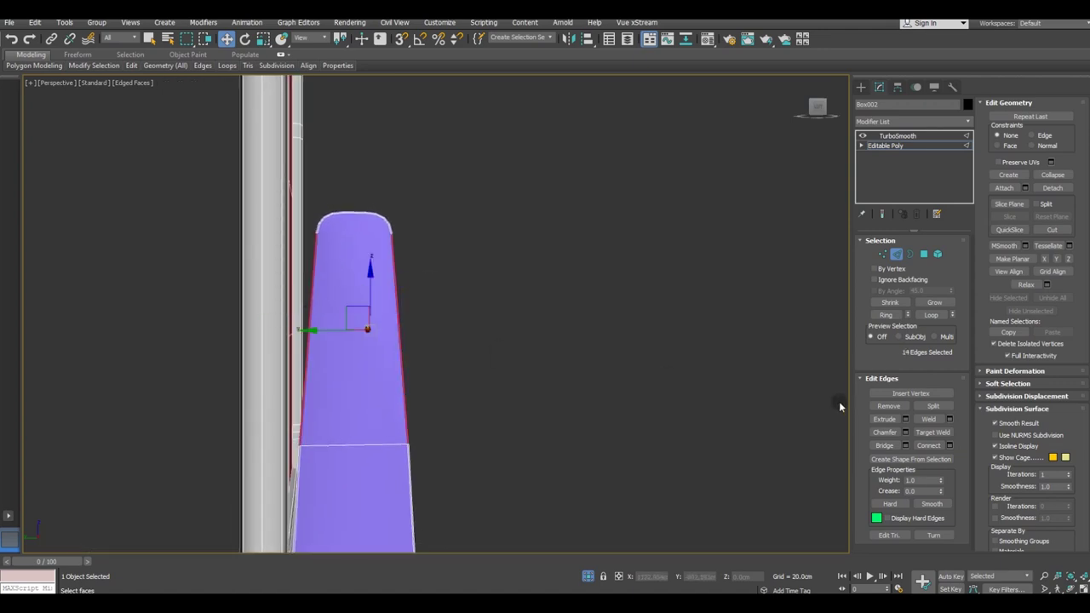
{"action": "left_click", "coordinate": [930, 445]}
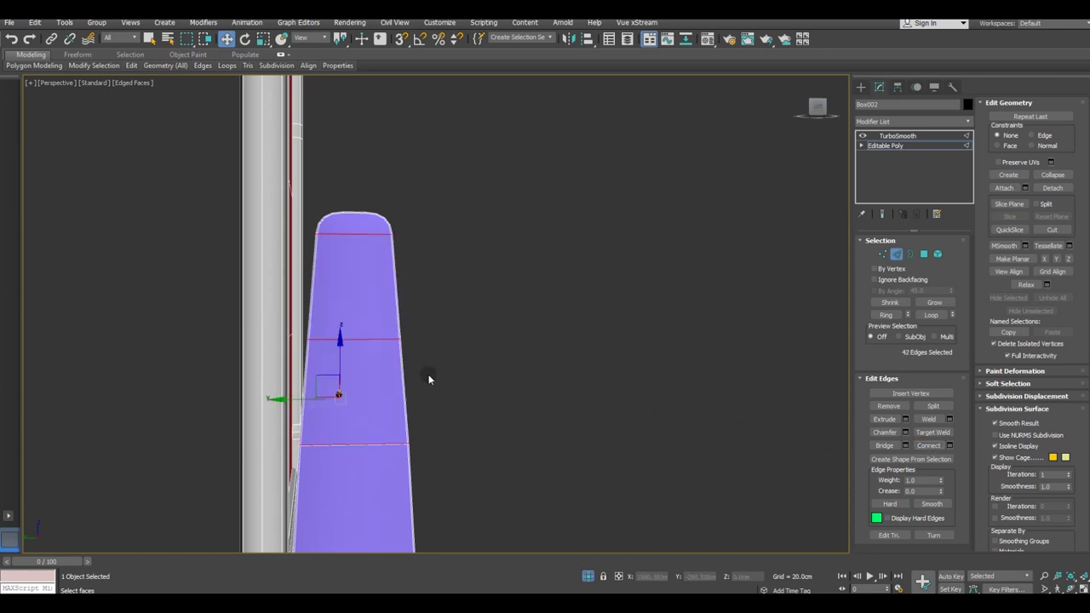
{"action": "middle_click_drag", "start_coordinate": [428, 380], "coordinate": [445, 321]}
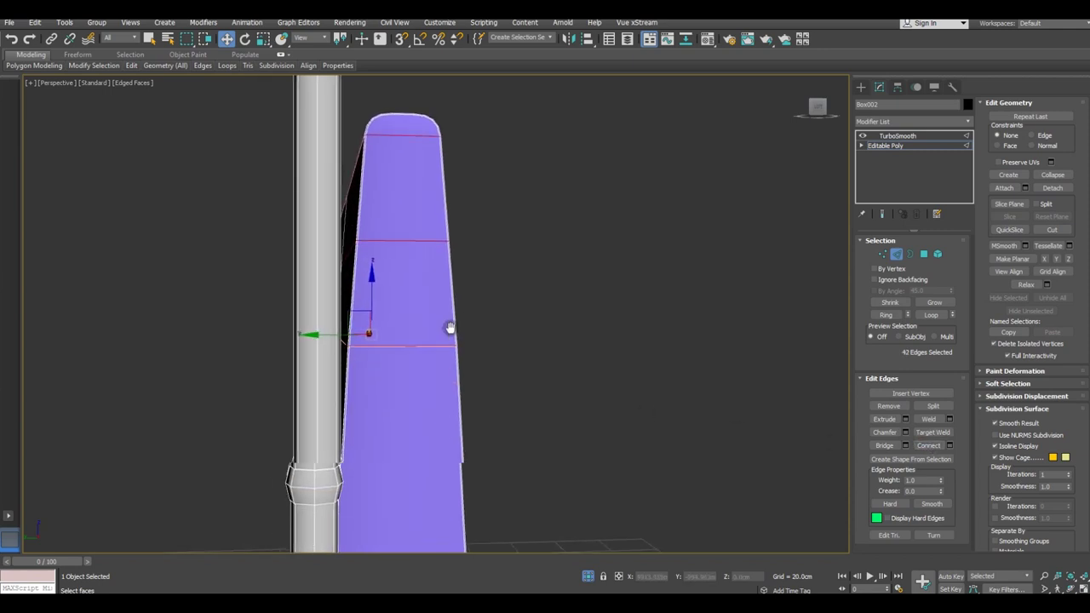
Ring the side edges below the middle loop and connect them into more support loops.
{"action": "double_click", "coordinate": [336, 374]}
{"action": "mouse_move", "coordinate": [479, 420]}
{"action": "middle_mouse_down", "text": "alt"}
{"action": "mouse_move", "coordinate": [258, 423]}
{"action": "mouse_move", "coordinate": [289, 409]}
{"action": "middle_mouse_up", "text": "alt"}
{"action": "mouse_move", "coordinate": [324, 367]}
{"action": "middle_mouse_down", "text": "alt"}
{"action": "mouse_move", "coordinate": [475, 443]}
{"action": "mouse_move", "coordinate": [462, 432]}
{"action": "mouse_move", "coordinate": [674, 441]}
{"action": "mouse_move", "coordinate": [499, 445]}
{"action": "mouse_move", "coordinate": [454, 432]}
{"action": "mouse_move", "coordinate": [462, 446]}
{"action": "mouse_move", "coordinate": [571, 463]}
{"action": "mouse_move", "coordinate": [494, 341]}
{"action": "middle_mouse_up", "text": "alt"}
{"action": "left_click", "coordinate": [886, 315]}
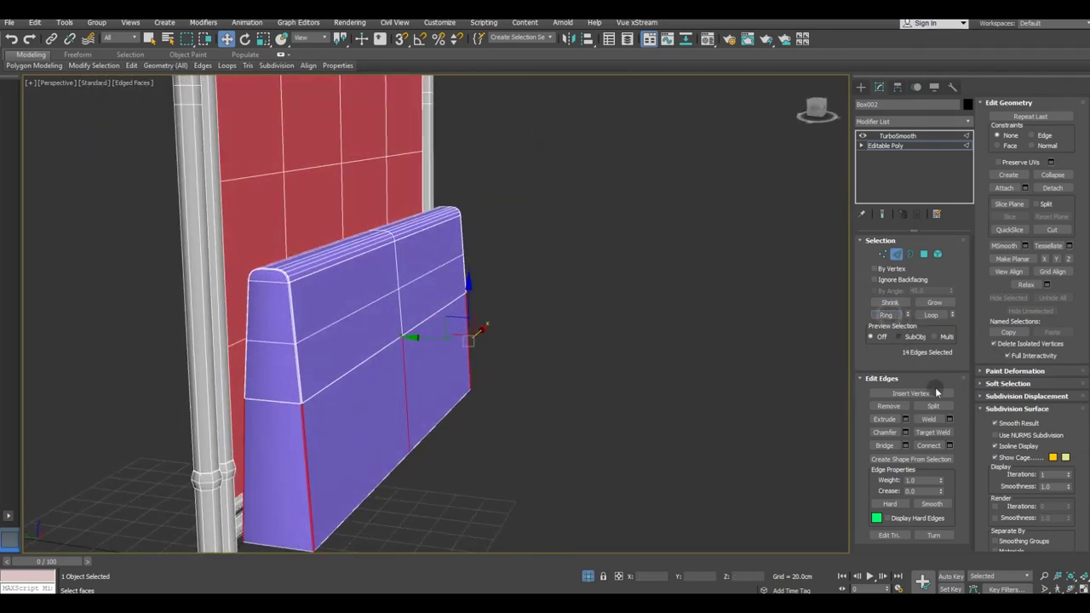
{"action": "left_click", "coordinate": [940, 447]}
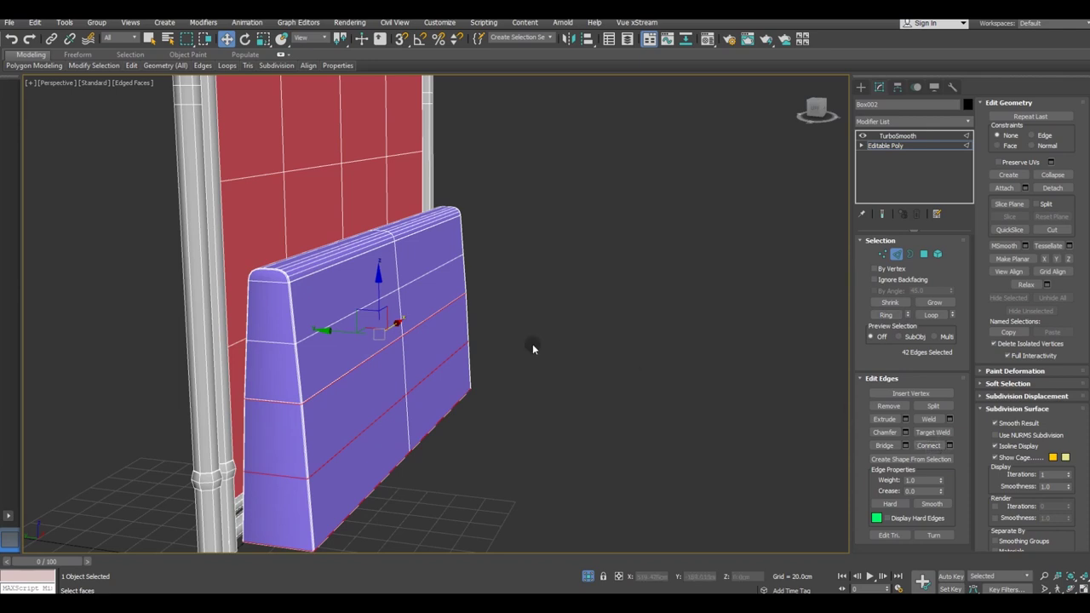
Add a vertical loop through a horizontal edge ring and enable Show End Result.
{"action": "middle_click_drag", "start_coordinate": [353, 345], "coordinate": [362, 381], "text": "alt"}
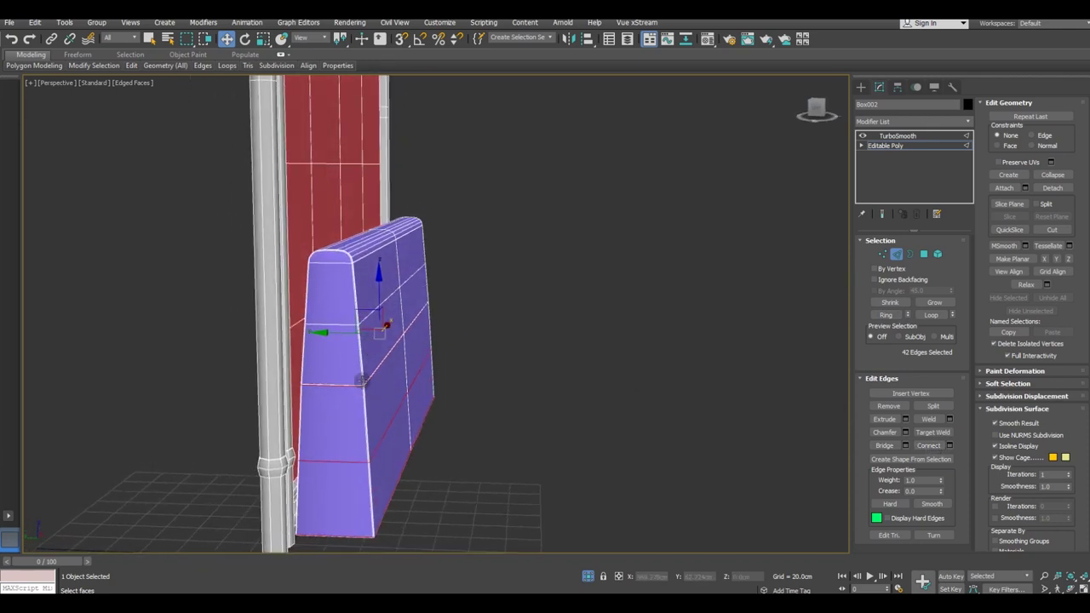
{"action": "left_click", "coordinate": [344, 463]}
{"action": "left_click", "coordinate": [882, 315]}
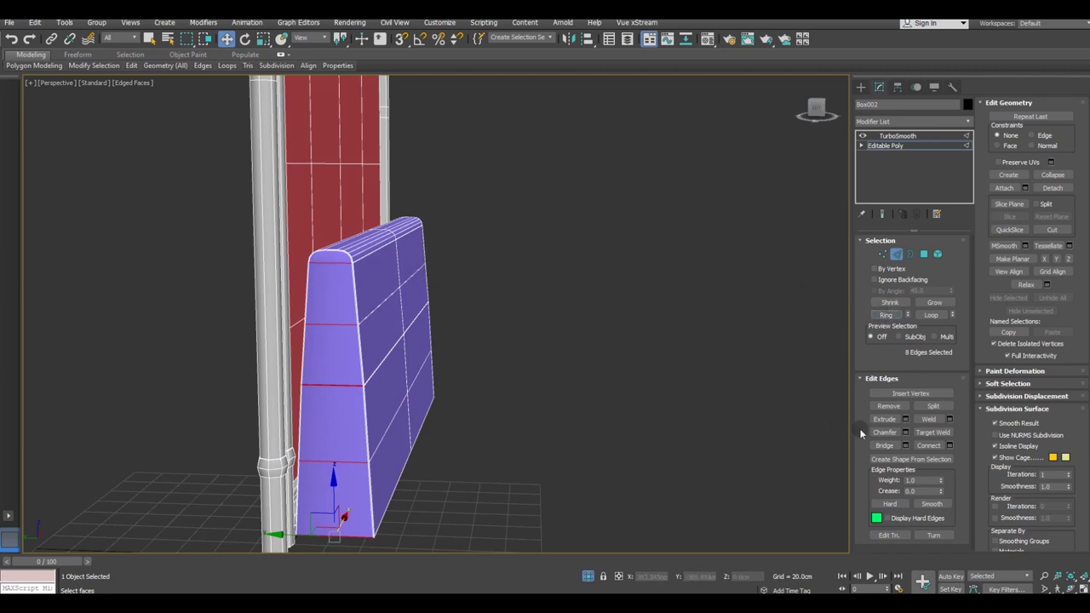
{"action": "left_click", "coordinate": [928, 446]}
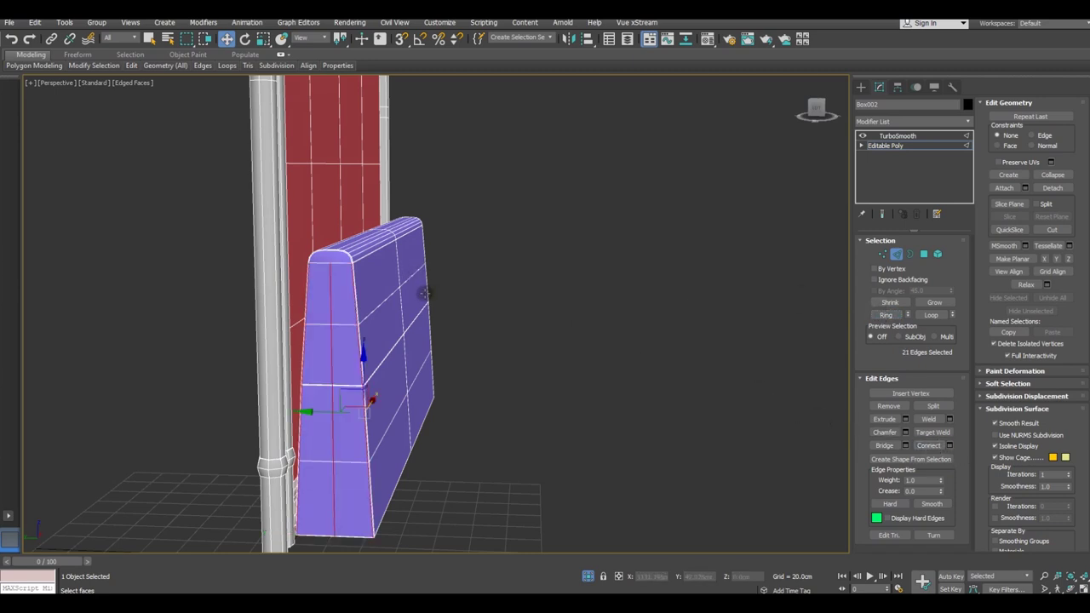
{"action": "left_click", "coordinate": [885, 214]}
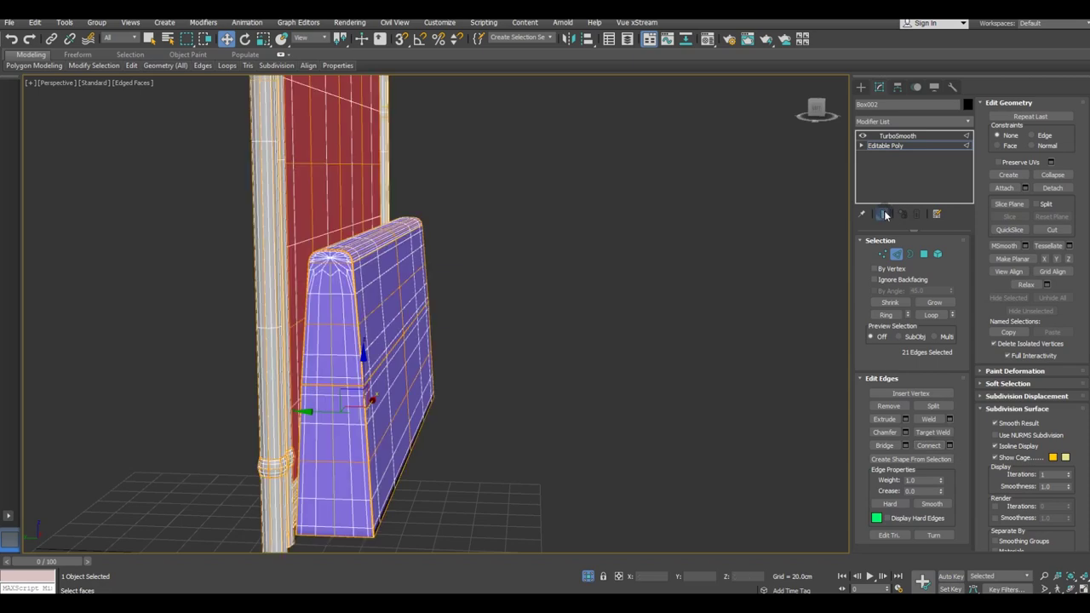
{"action": "mouse_move", "coordinate": [452, 321]}
{"action": "middle_mouse_down", "text": "alt"}
{"action": "mouse_move", "coordinate": [450, 304]}
{"action": "mouse_move", "coordinate": [418, 304]}
{"action": "mouse_move", "coordinate": [409, 339]}
{"action": "middle_mouse_up", "text": "alt"}
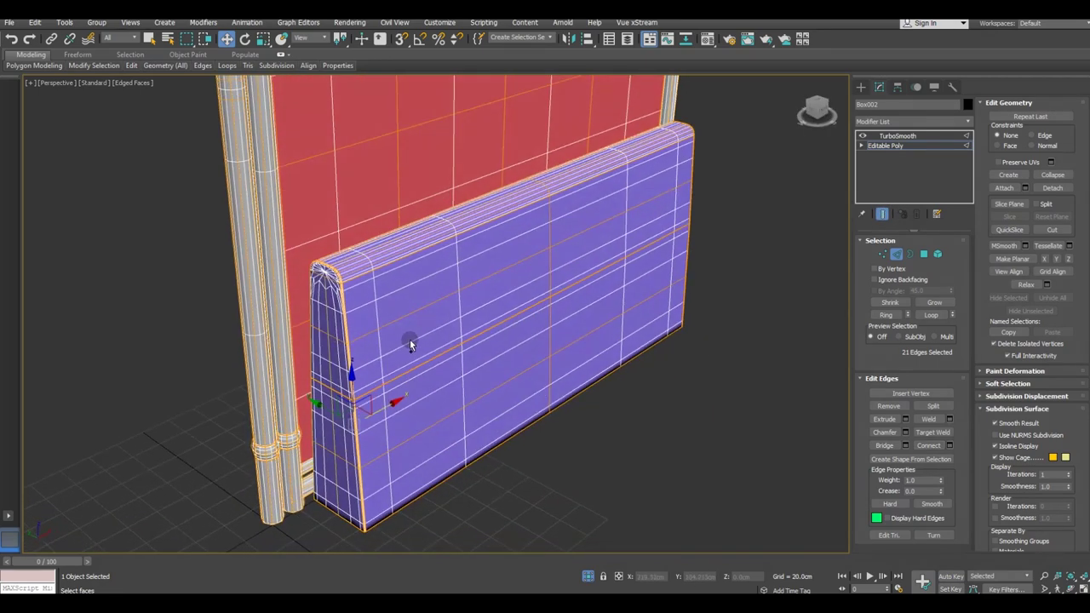
{"action": "scroll", "coordinate": [324, 271], "scroll_direction": "up", "scroll_amount": 3}
{"action": "scroll", "coordinate": [332, 280], "scroll_direction": "up", "scroll_amount": 2}
{"action": "scroll", "coordinate": [341, 290], "scroll_direction": "up", "scroll_amount": 2}
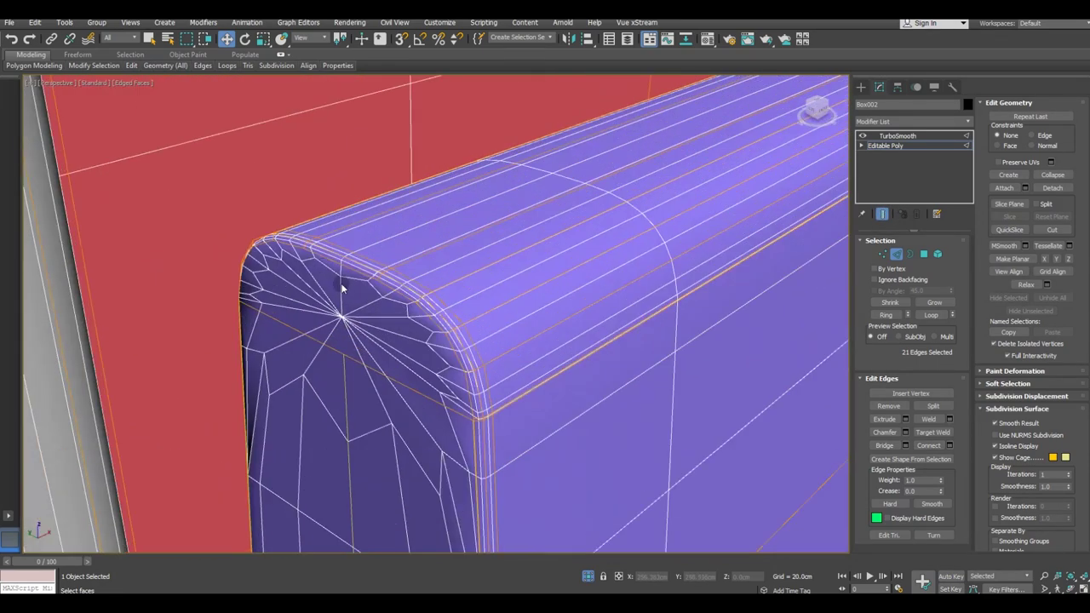
Turn off Show End Result and set TurboSmooth to 2 iterations.
{"action": "left_click", "coordinate": [884, 215]}
{"action": "left_click", "coordinate": [893, 136]}
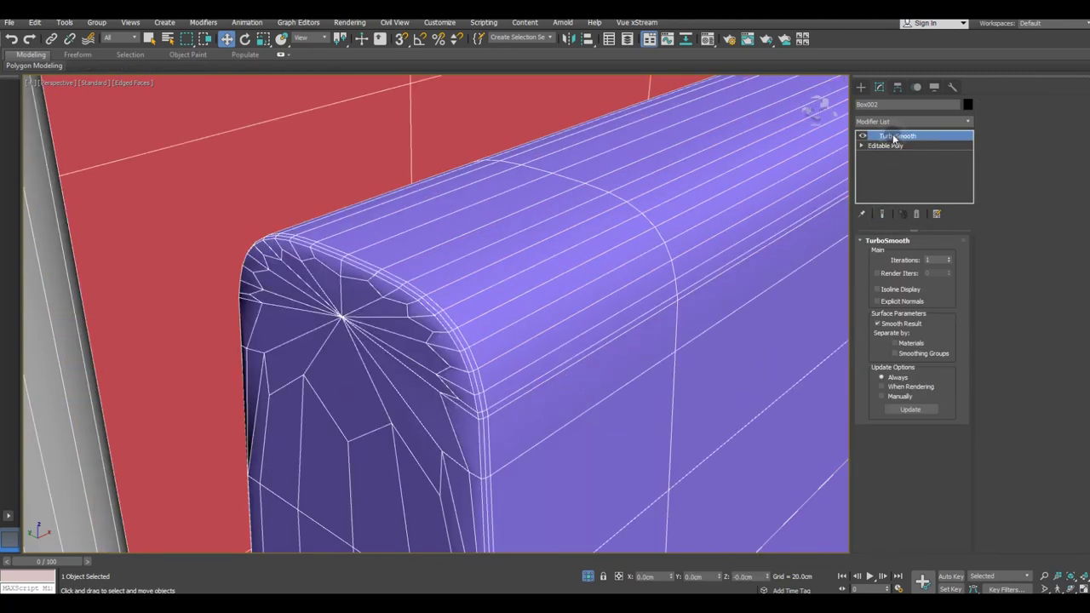
{"action": "left_click", "coordinate": [949, 259]}
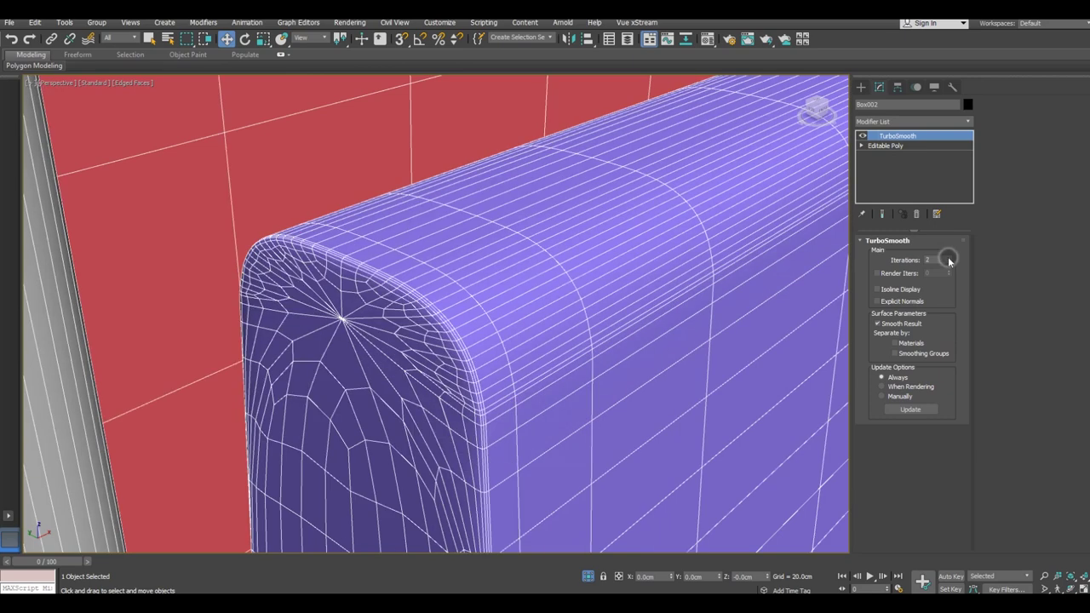
{"action": "scroll", "coordinate": [313, 330], "scroll_direction": "down", "scroll_amount": 3}
{"action": "scroll", "coordinate": [313, 330], "scroll_direction": "down", "scroll_amount": 4}
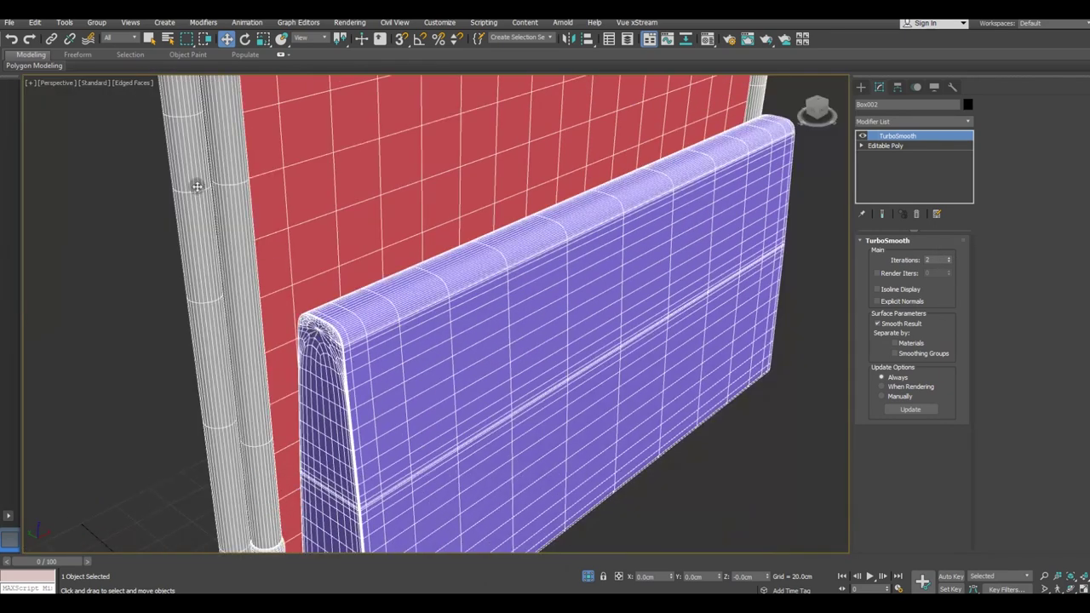
Turn off Edged Faces in the viewport shading.
{"action": "left_click", "coordinate": [129, 84]}
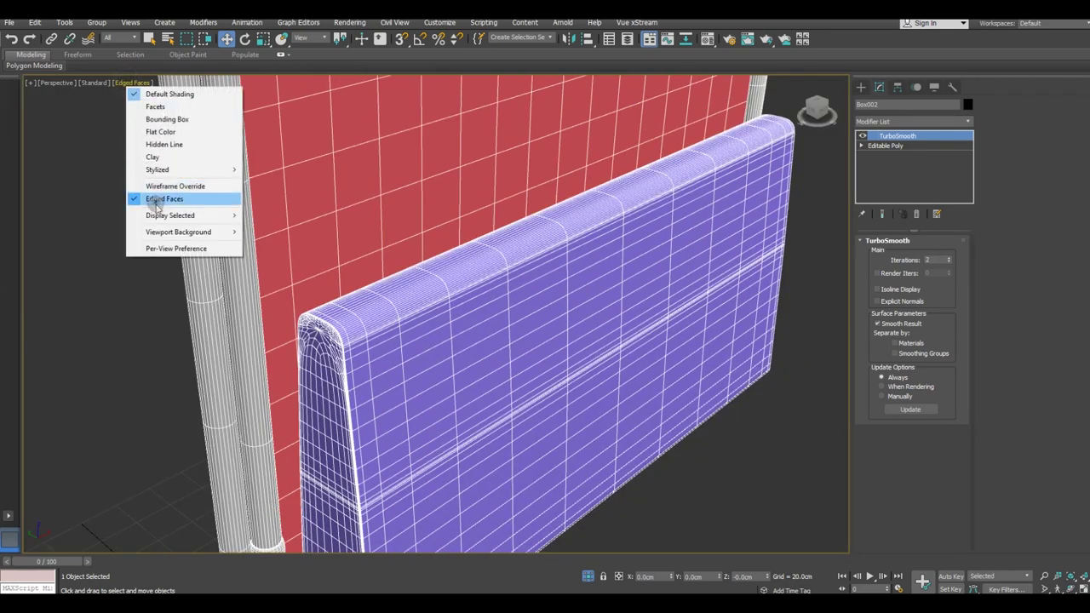
{"action": "left_click", "coordinate": [156, 201]}
{"action": "scroll", "coordinate": [377, 322], "scroll_direction": "down", "scroll_amount": 3}
{"action": "scroll", "coordinate": [377, 322], "scroll_direction": "down", "scroll_amount": 2}
{"action": "middle_click_drag", "start_coordinate": [378, 322], "coordinate": [352, 344], "text": "alt"}
{"action": "scroll", "coordinate": [315, 413], "scroll_direction": "up", "scroll_amount": 4}
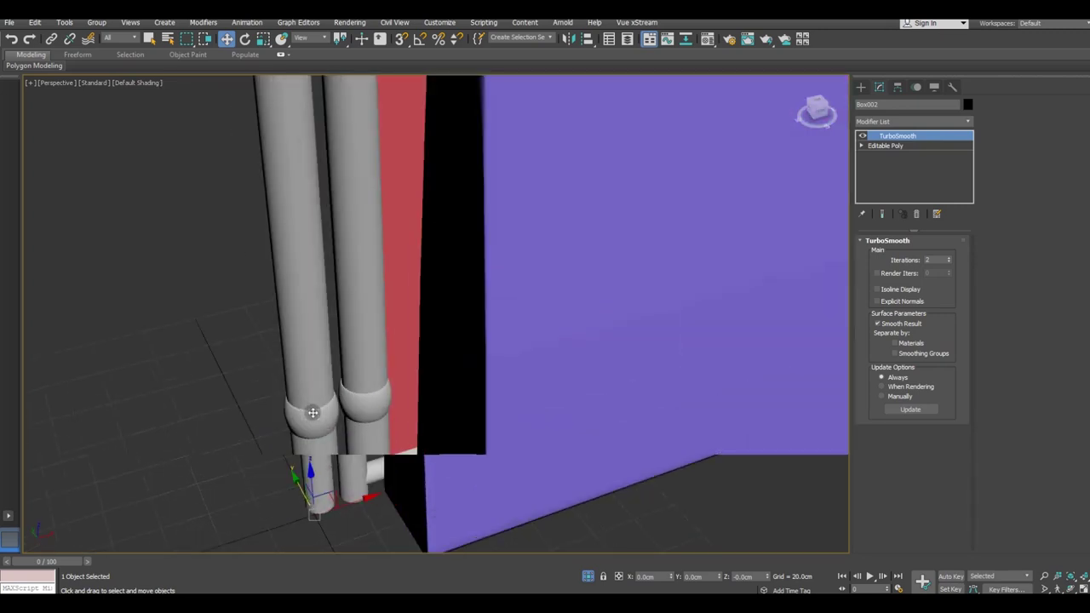
{"action": "scroll", "coordinate": [315, 413], "scroll_direction": "up", "scroll_amount": 2}
{"action": "scroll", "coordinate": [316, 412], "scroll_direction": "up", "scroll_amount": 2}
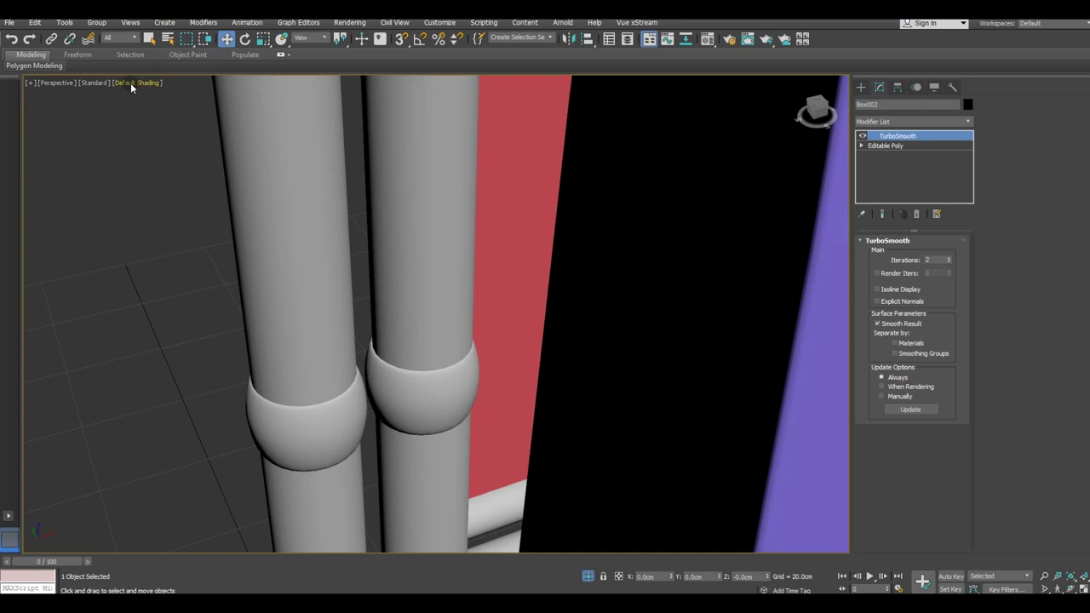
Disable TurboSmooth to show faceted collars, re-enable Edged Faces, and select Editable Poly.
{"action": "left_click", "coordinate": [863, 136]}
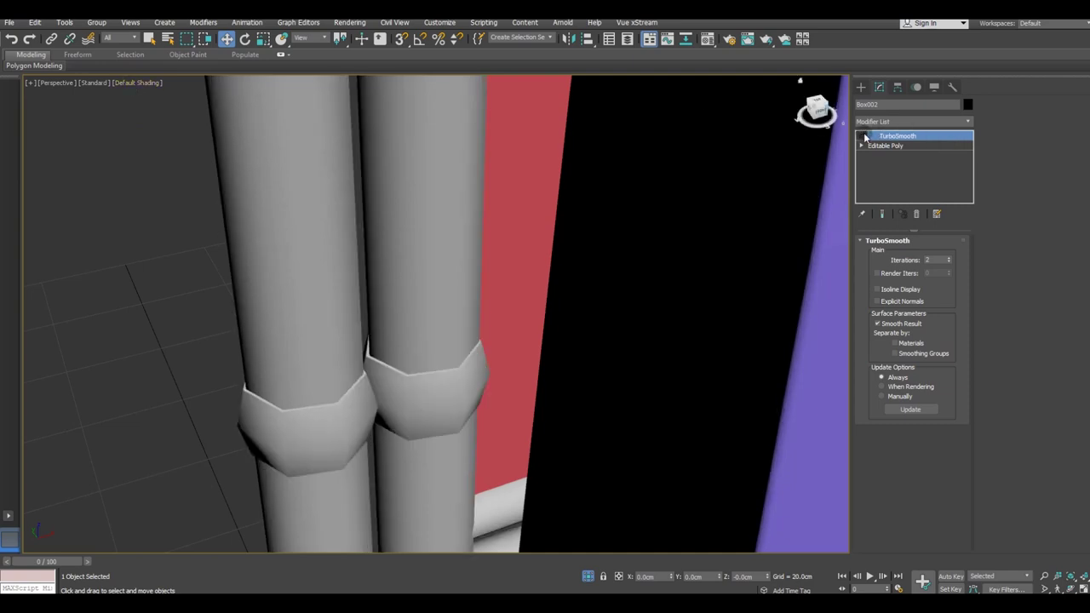
{"action": "left_click", "coordinate": [863, 136]}
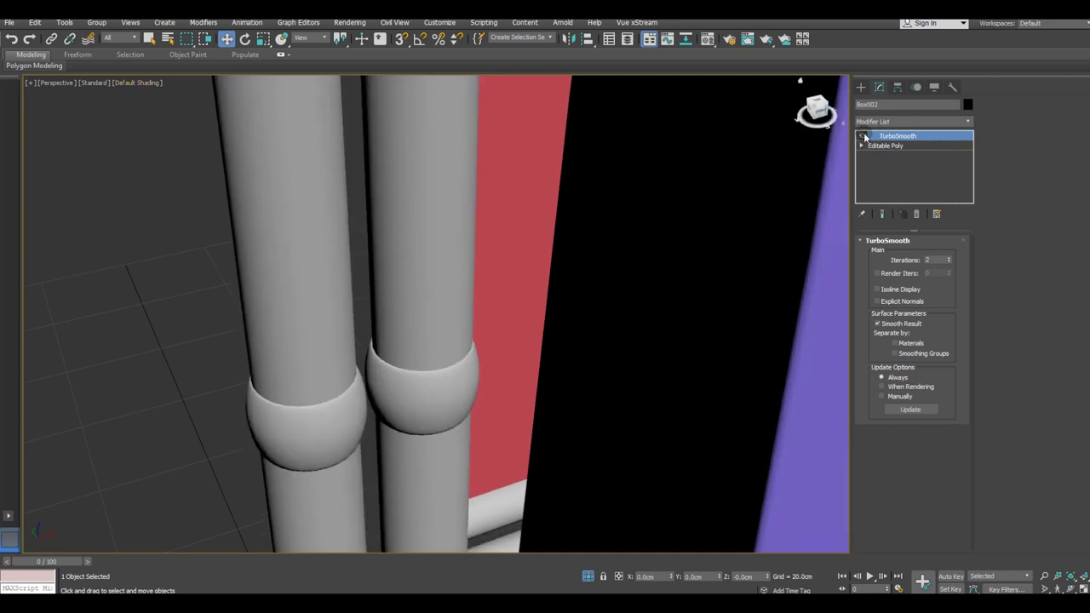
{"action": "left_click", "coordinate": [866, 136]}
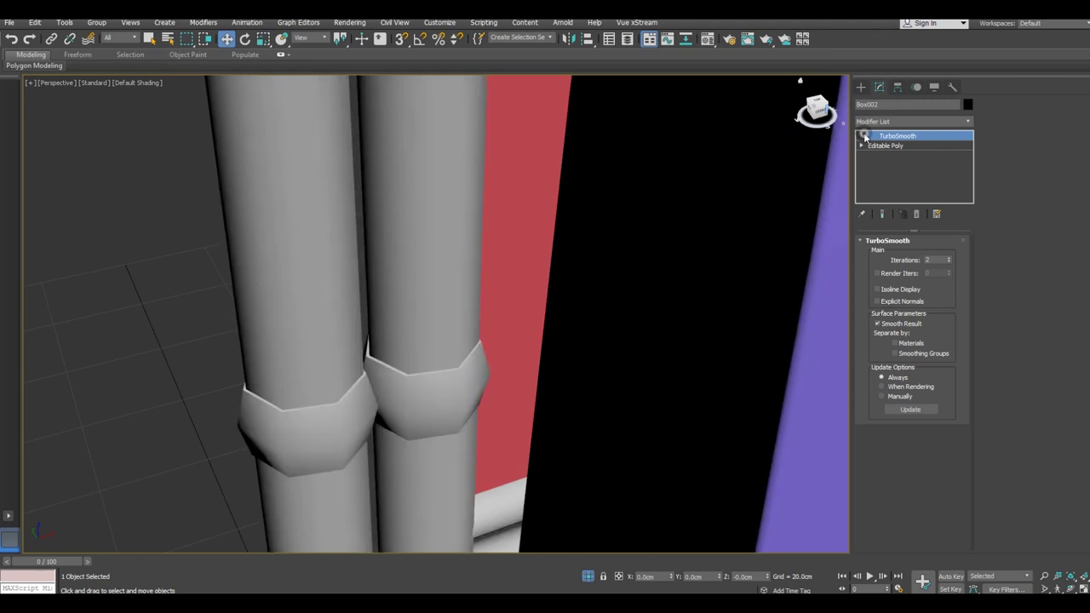
{"action": "left_click", "coordinate": [155, 85]}
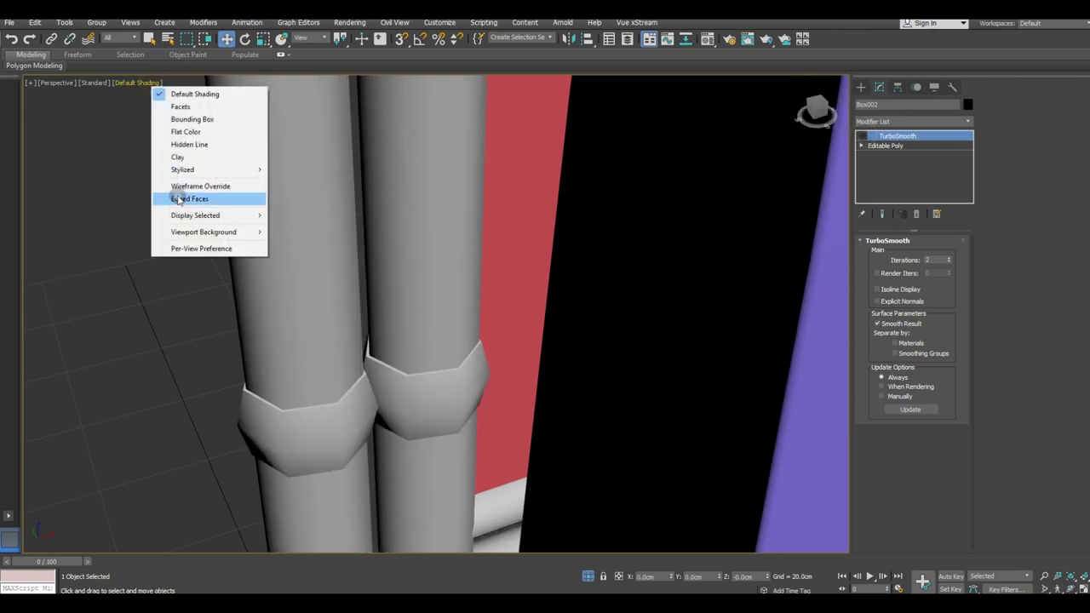
{"action": "left_click", "coordinate": [179, 197]}
{"action": "left_click", "coordinate": [890, 146]}
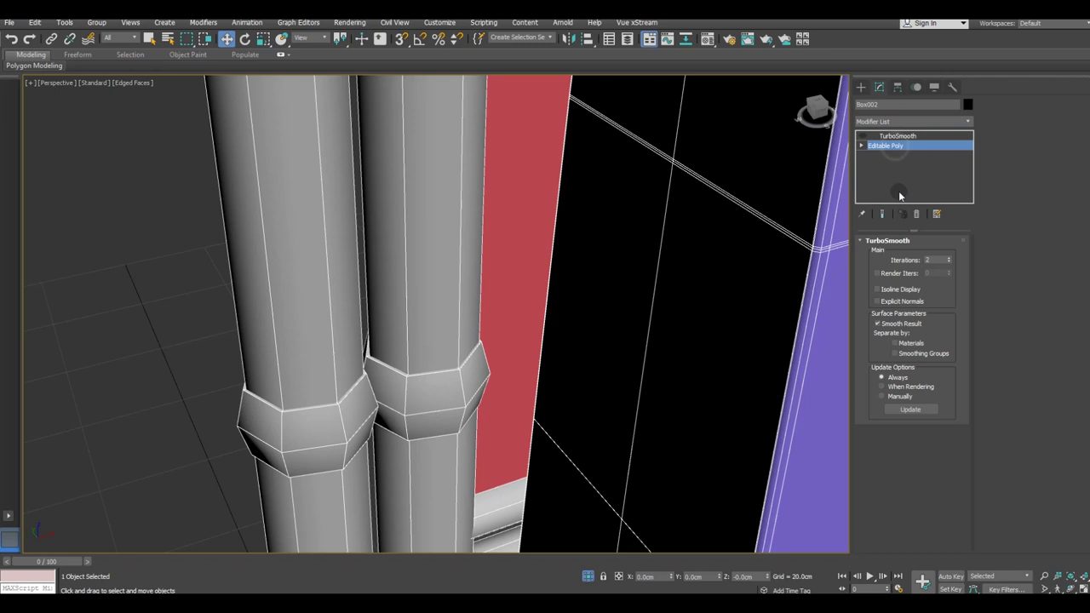
Select the horizontal edge loops on the pillar collars of both pipes.
{"action": "left_click", "coordinate": [896, 258]}
{"action": "double_click", "coordinate": [329, 449]}
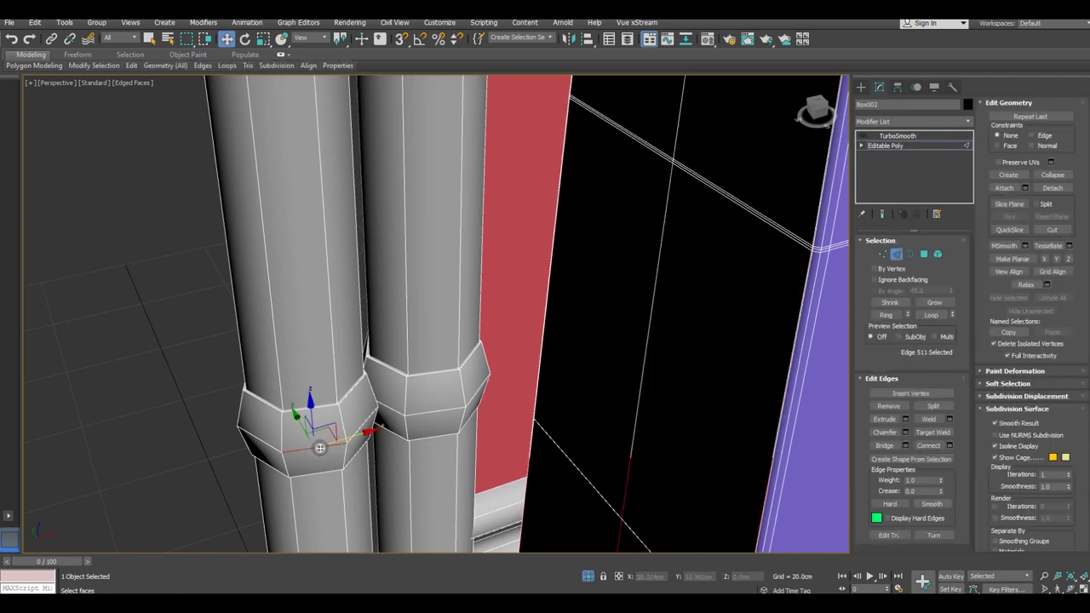
{"action": "double_click", "coordinate": [415, 414], "text": "ctrl"}
{"action": "scroll", "coordinate": [422, 443], "scroll_direction": "down", "scroll_amount": 4}
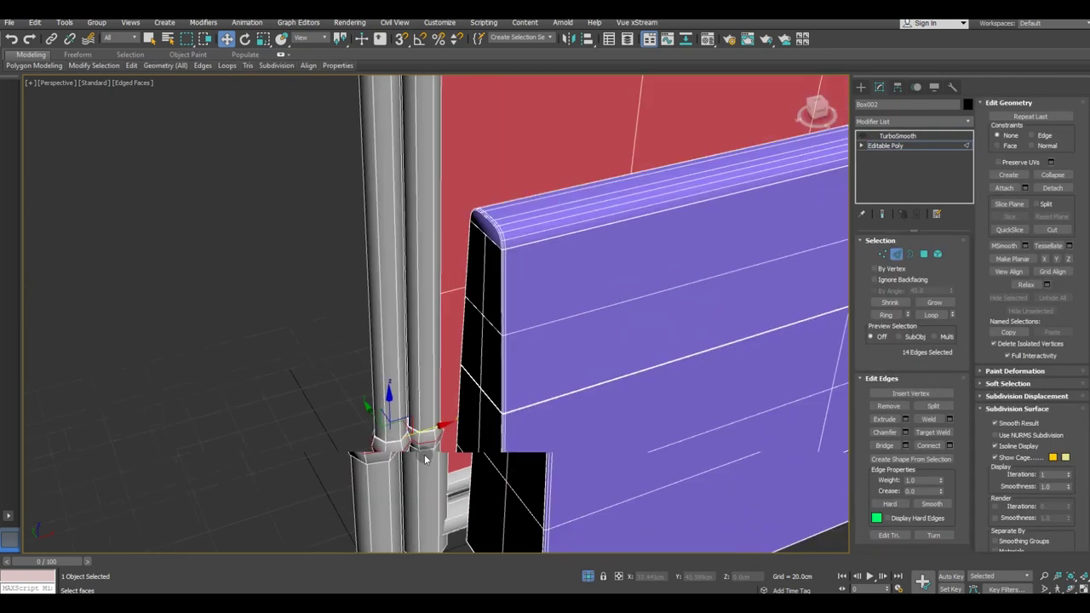
{"action": "scroll", "coordinate": [424, 451], "scroll_direction": "down", "scroll_amount": 5}
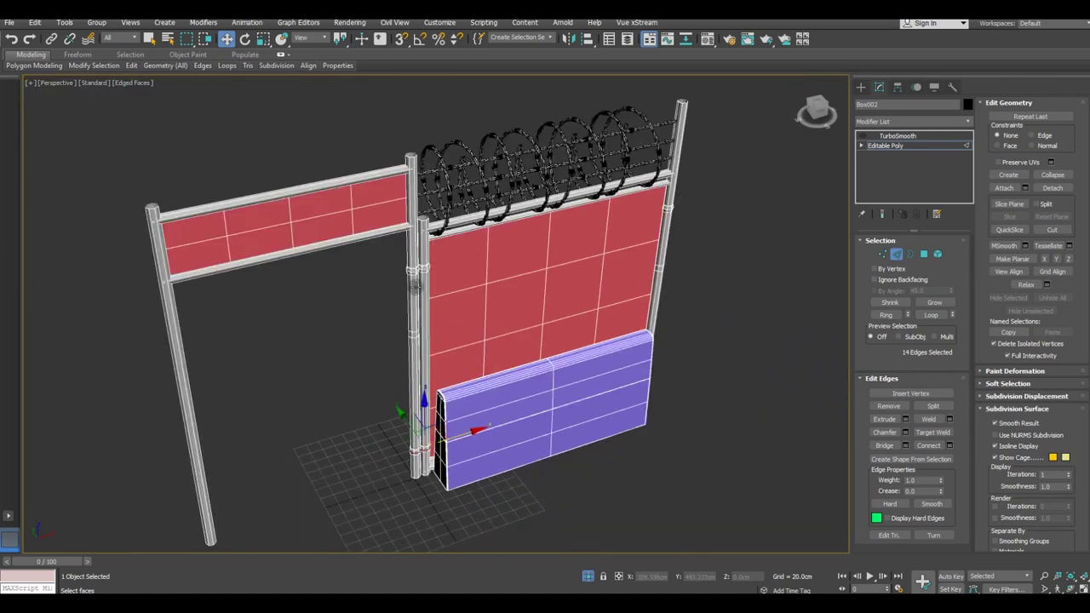
{"action": "scroll", "coordinate": [413, 281], "scroll_direction": "up", "scroll_amount": 5}
{"action": "scroll", "coordinate": [416, 271], "scroll_direction": "up", "scroll_amount": 3}
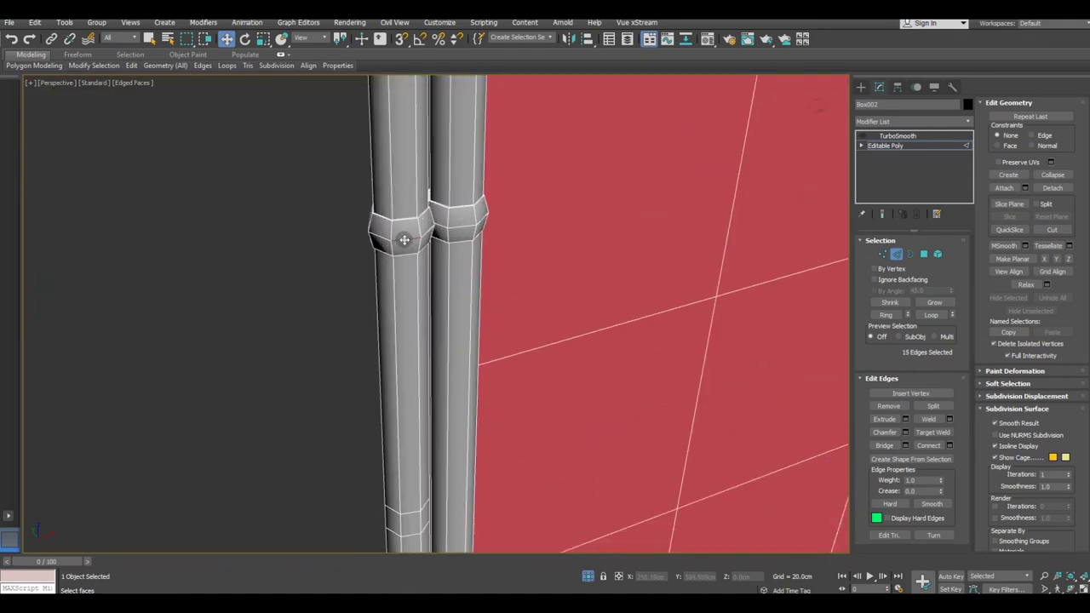
{"action": "double_click", "coordinate": [467, 226], "text": "ctrl"}
{"action": "scroll", "coordinate": [468, 226], "scroll_direction": "down", "scroll_amount": 4}
{"action": "scroll", "coordinate": [460, 234], "scroll_direction": "down", "scroll_amount": 3}
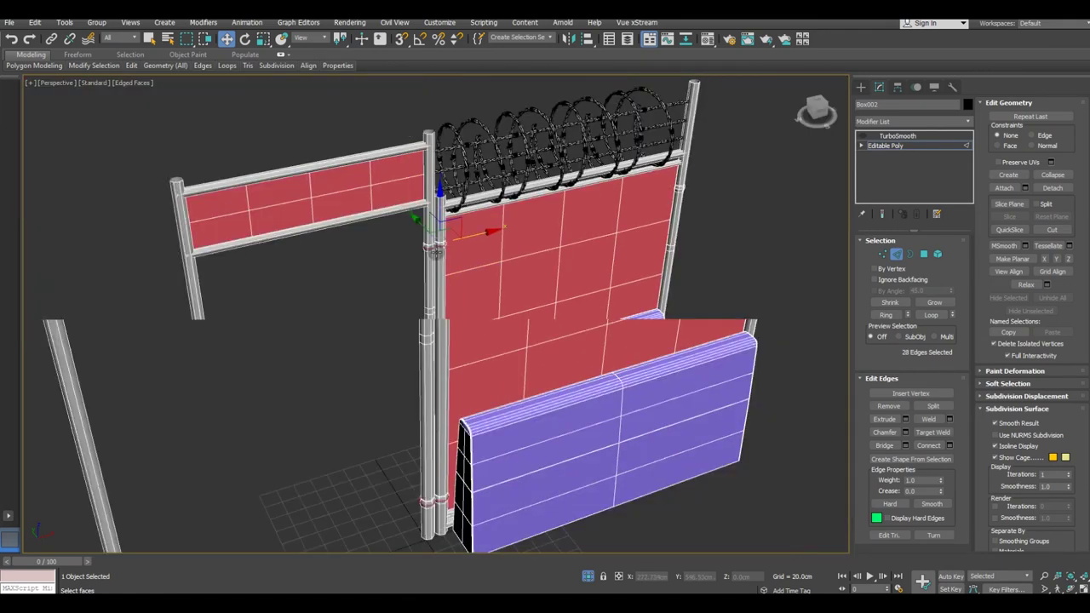
{"action": "scroll", "coordinate": [402, 277], "scroll_direction": "down", "scroll_amount": 1}
{"action": "scroll", "coordinate": [591, 227], "scroll_direction": "up", "scroll_amount": 1}
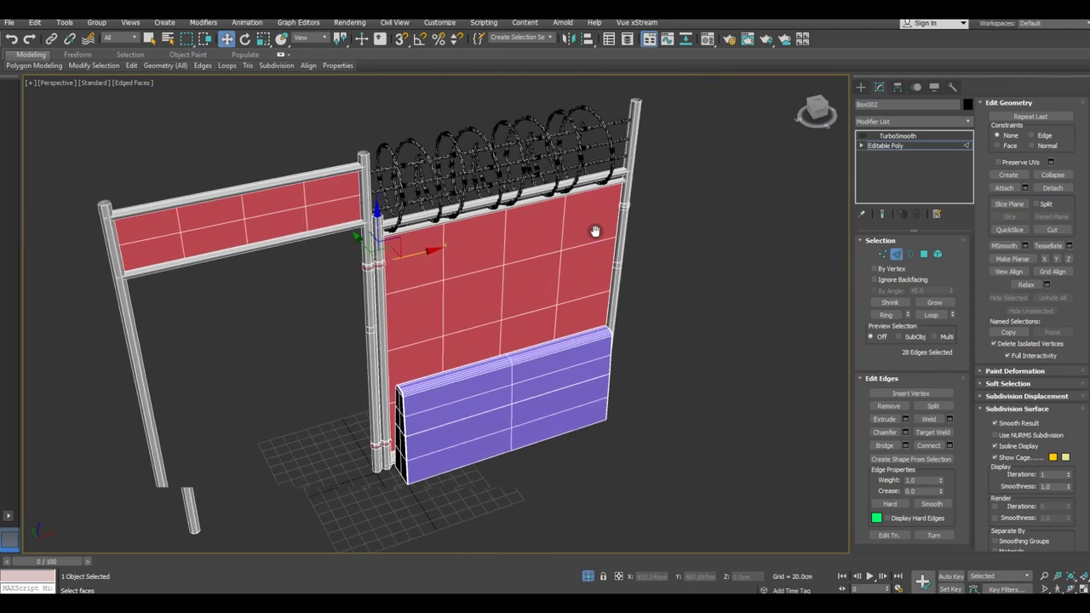
{"action": "scroll", "coordinate": [511, 247], "scroll_direction": "up", "scroll_amount": 2}
{"action": "scroll", "coordinate": [507, 247], "scroll_direction": "up", "scroll_amount": 3}
{"action": "scroll", "coordinate": [506, 240], "scroll_direction": "up", "scroll_amount": 2}
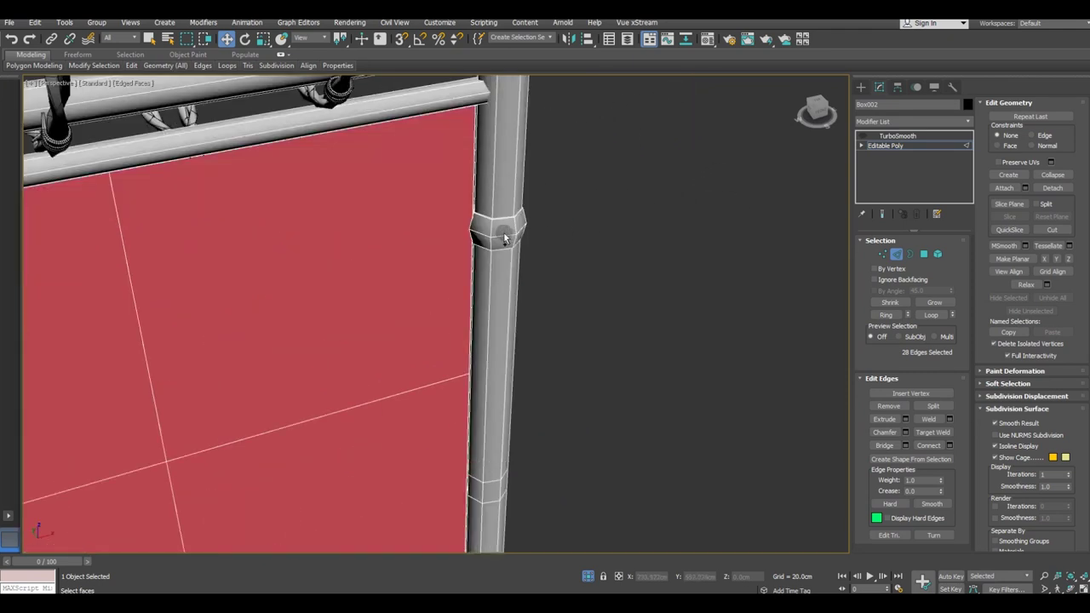
Chamfer the selected collar loops at 0.12 cm with 1 segment.
{"action": "scroll", "coordinate": [384, 218], "scroll_direction": "down", "scroll_amount": 2}
{"action": "scroll", "coordinate": [378, 220], "scroll_direction": "down", "scroll_amount": 2}
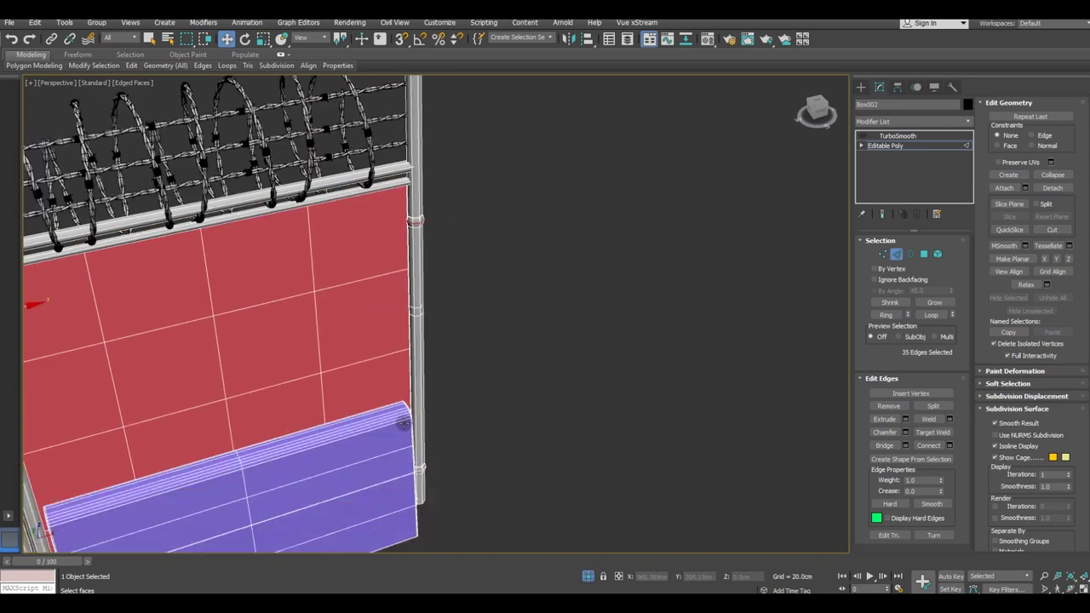
{"action": "scroll", "coordinate": [426, 492], "scroll_direction": "up", "scroll_amount": 3}
{"action": "scroll", "coordinate": [428, 494], "scroll_direction": "up", "scroll_amount": 2}
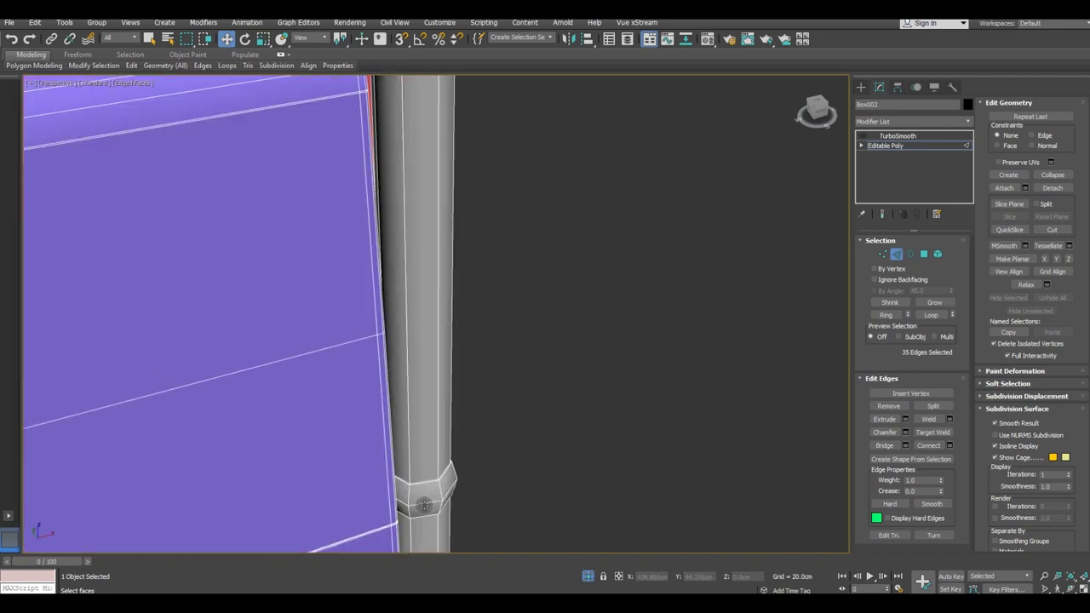
{"action": "scroll", "coordinate": [424, 505], "scroll_direction": "up", "scroll_amount": 2}
{"action": "scroll", "coordinate": [424, 505], "scroll_direction": "up", "scroll_amount": 3}
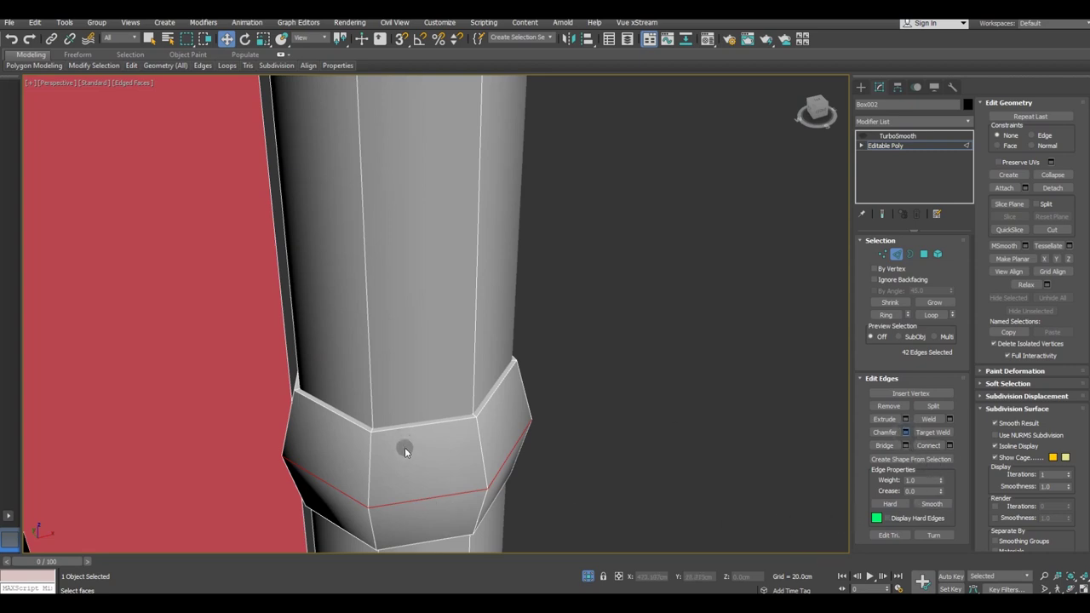
{"action": "key", "text": "ctrl+shift+c"}
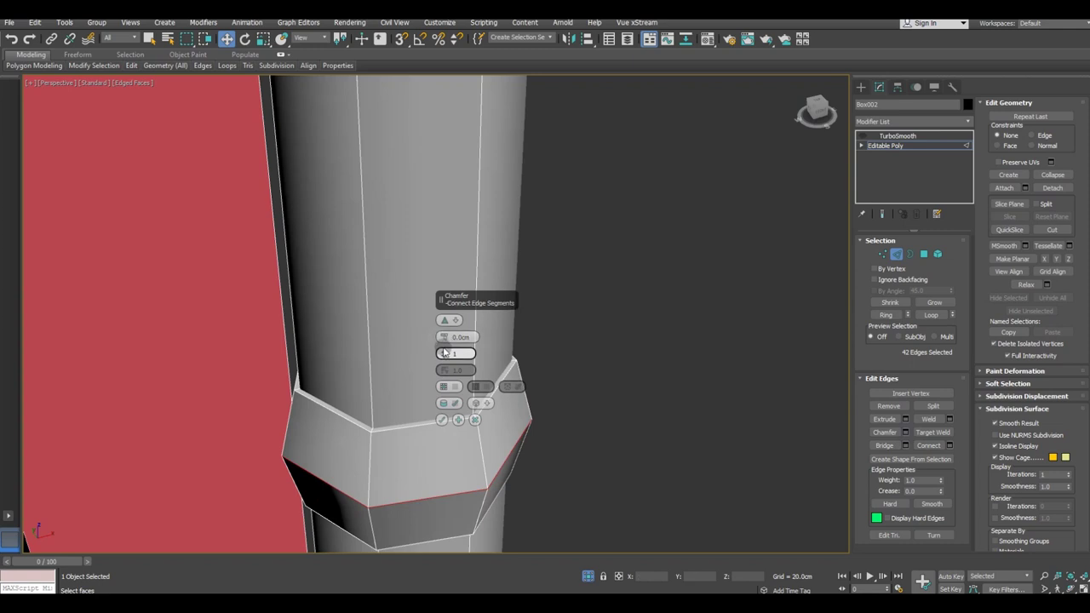
{"action": "left_click", "coordinate": [442, 335]}
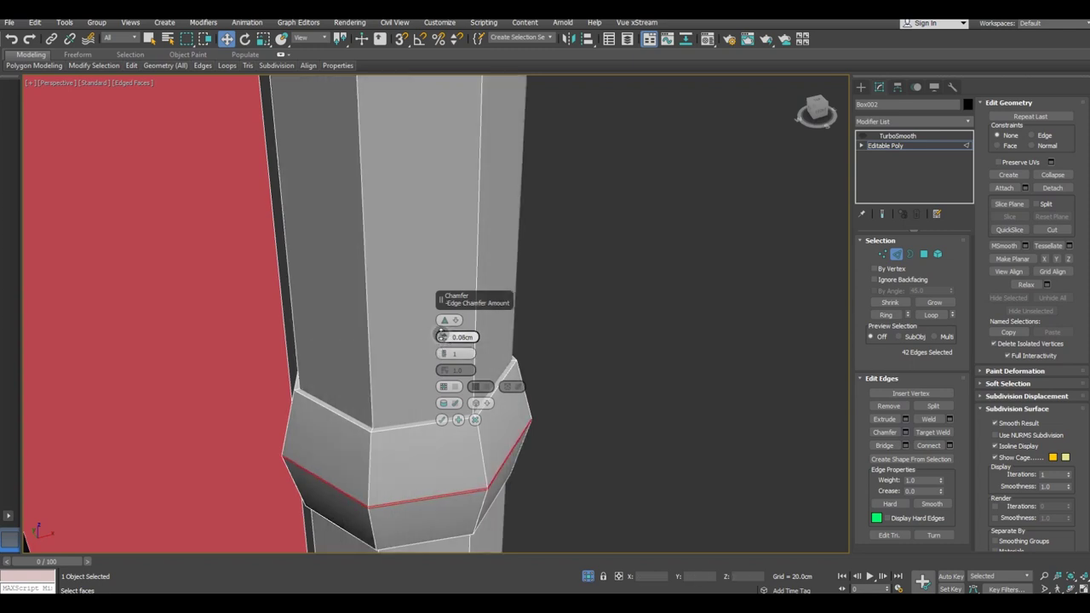
{"action": "left_click", "coordinate": [442, 419]}
Chamfer the collar's vertical edge ring as well.
{"action": "double_click", "coordinate": [366, 457]}
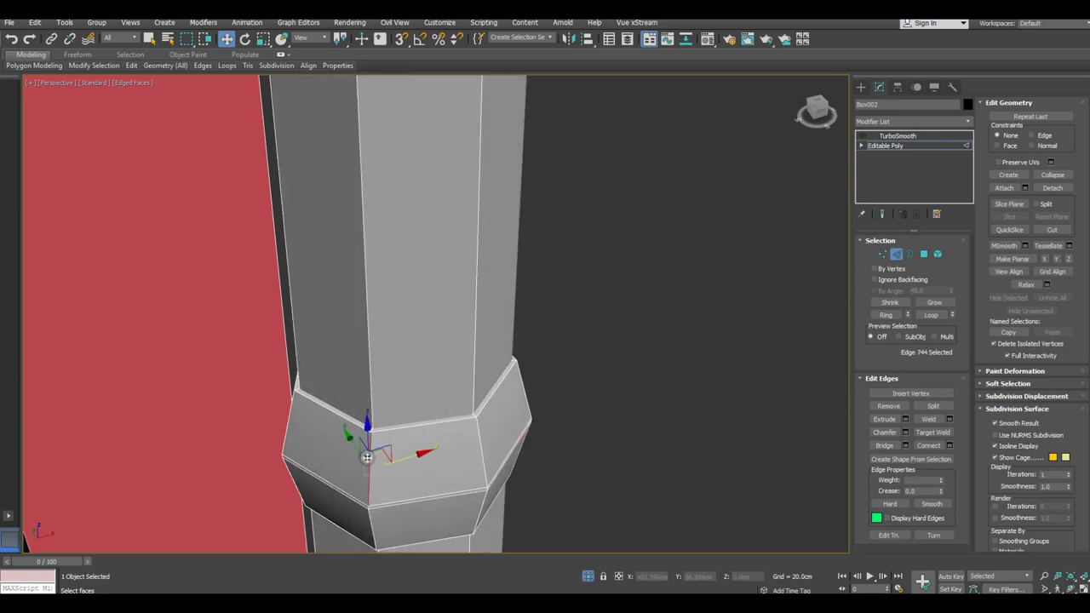
{"action": "left_click", "coordinate": [886, 316]}
{"action": "left_click", "coordinate": [888, 435]}
{"action": "left_click", "coordinate": [905, 431]}
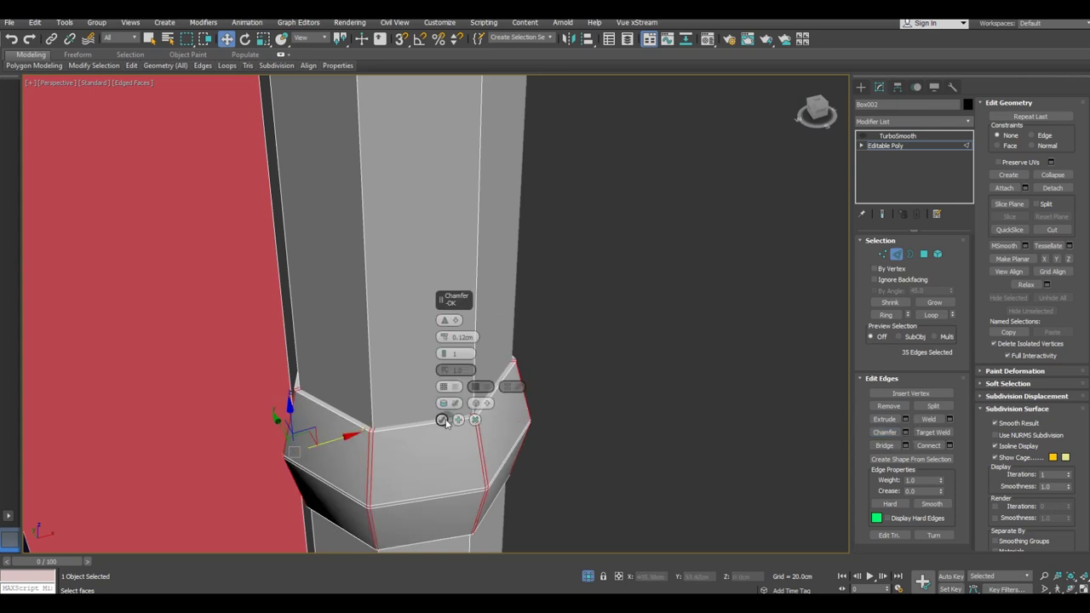
{"action": "left_click", "coordinate": [442, 419]}
Re-enable TurboSmooth and toggle Show End Result to check the smoothing.
{"action": "left_click", "coordinate": [863, 136]}
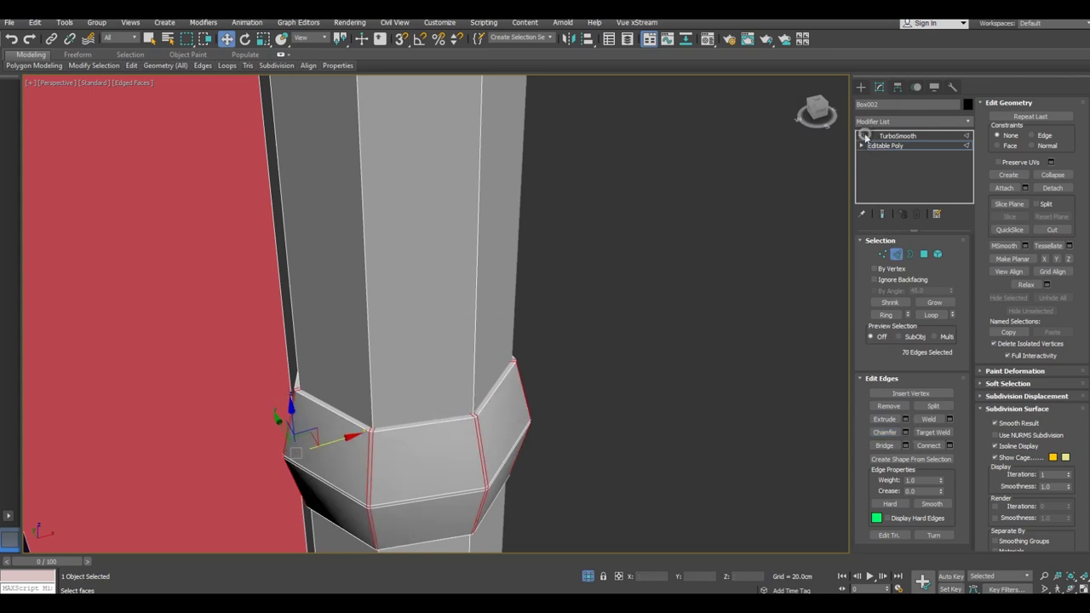
{"action": "left_click", "coordinate": [882, 214]}
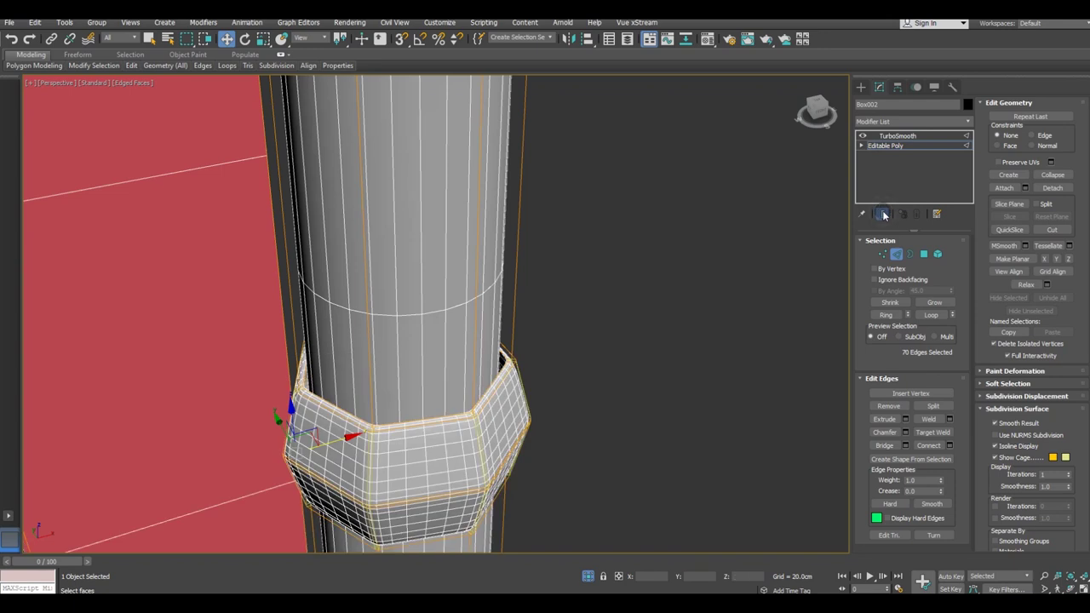
{"action": "left_click", "coordinate": [882, 214]}
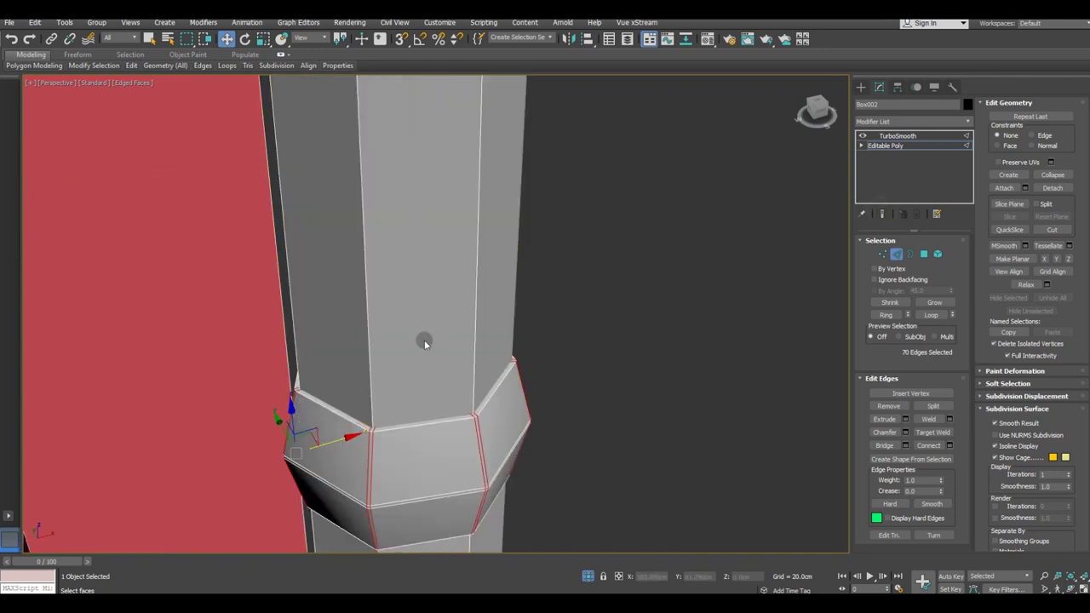
{"action": "scroll", "coordinate": [412, 454], "scroll_direction": "down", "scroll_amount": 3}
{"action": "scroll", "coordinate": [411, 454], "scroll_direction": "down", "scroll_amount": 2}
Select the edge loop around the first pole's band.
{"action": "scroll", "coordinate": [411, 458], "scroll_direction": "down", "scroll_amount": 3}
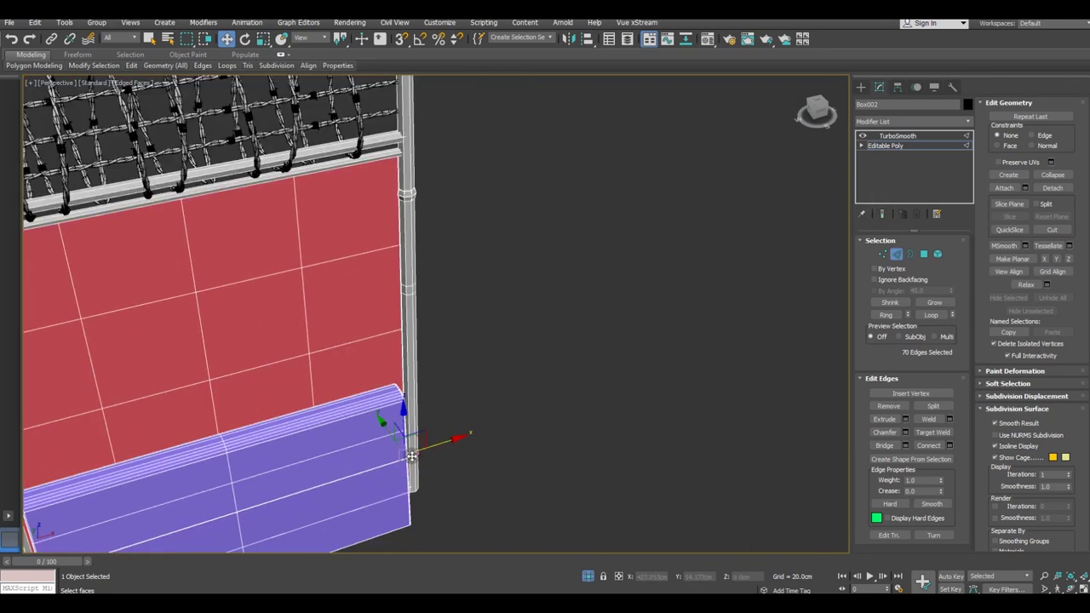
{"action": "scroll", "coordinate": [394, 198], "scroll_direction": "up", "scroll_amount": 3}
{"action": "scroll", "coordinate": [390, 200], "scroll_direction": "up", "scroll_amount": 2}
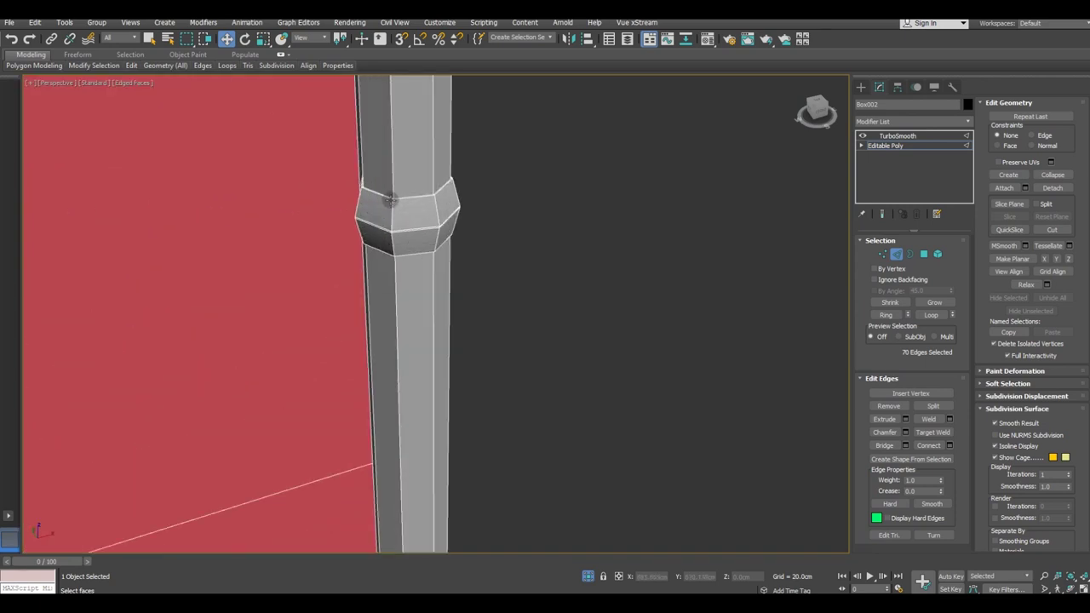
{"action": "double_click", "coordinate": [391, 210]}
{"action": "scroll", "coordinate": [518, 232], "scroll_direction": "down", "scroll_amount": 3}
{"action": "scroll", "coordinate": [518, 232], "scroll_direction": "down", "scroll_amount": 3}
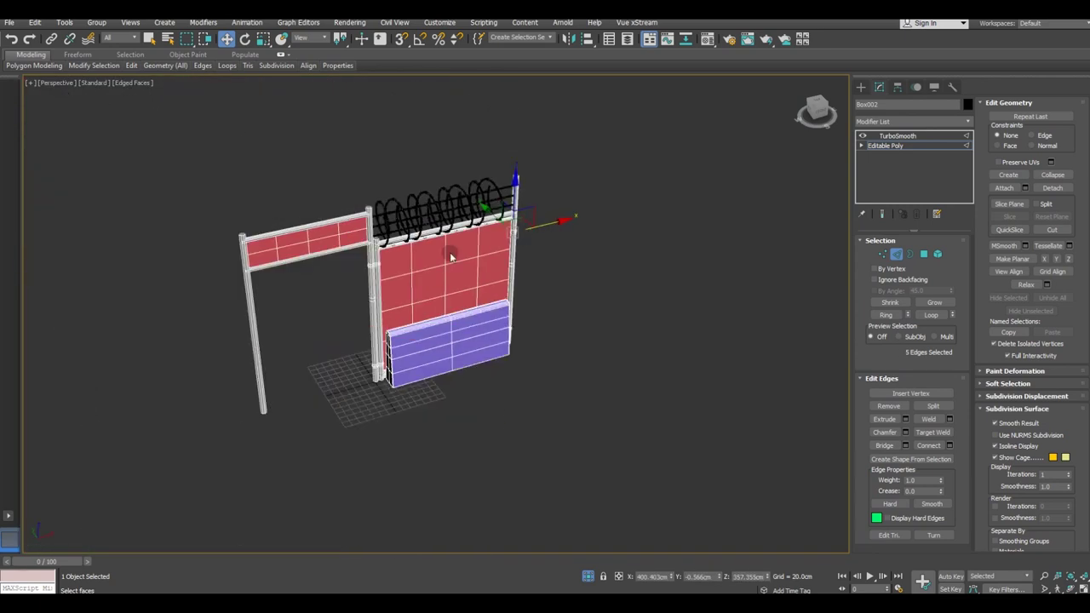
{"action": "scroll", "coordinate": [376, 297], "scroll_direction": "up", "scroll_amount": 5}
{"action": "scroll", "coordinate": [397, 203], "scroll_direction": "up", "scroll_amount": 1}
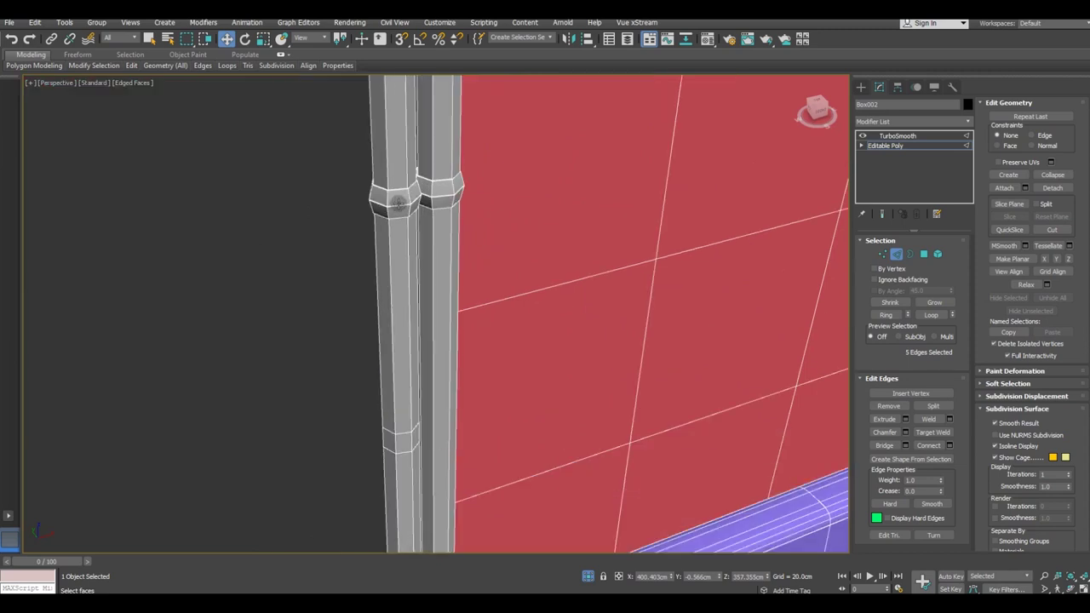
Add the remaining band edge loops on both poles to the selection.
{"action": "double_click", "coordinate": [440, 193], "text": "ctrl"}
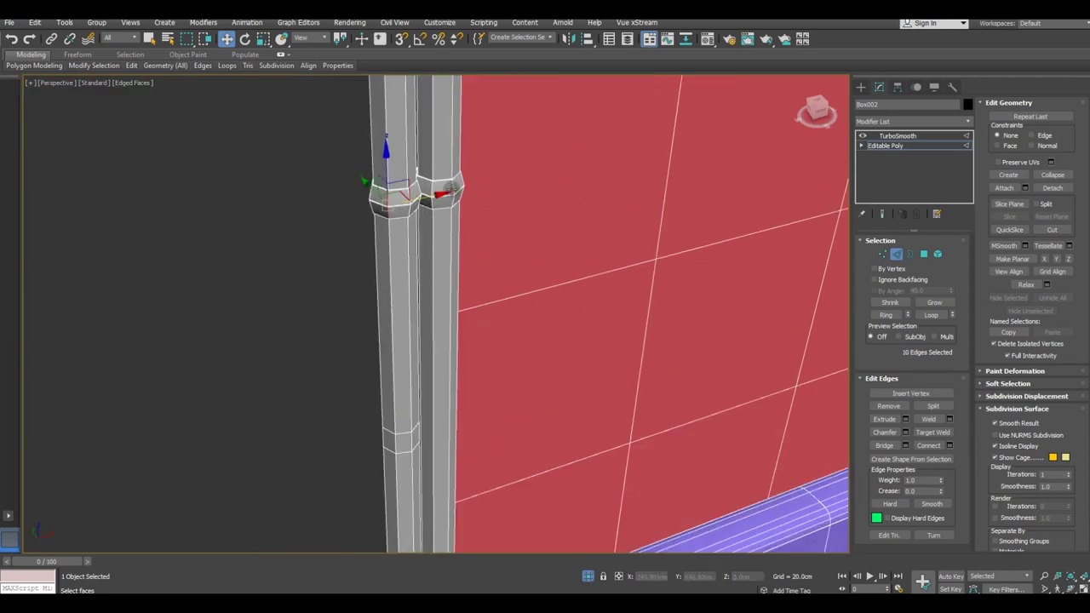
{"action": "scroll", "coordinate": [400, 170], "scroll_direction": "down", "scroll_amount": 3}
{"action": "double_click", "coordinate": [402, 493], "text": "ctrl"}
{"action": "scroll", "coordinate": [411, 521], "scroll_direction": "up", "scroll_amount": 3}
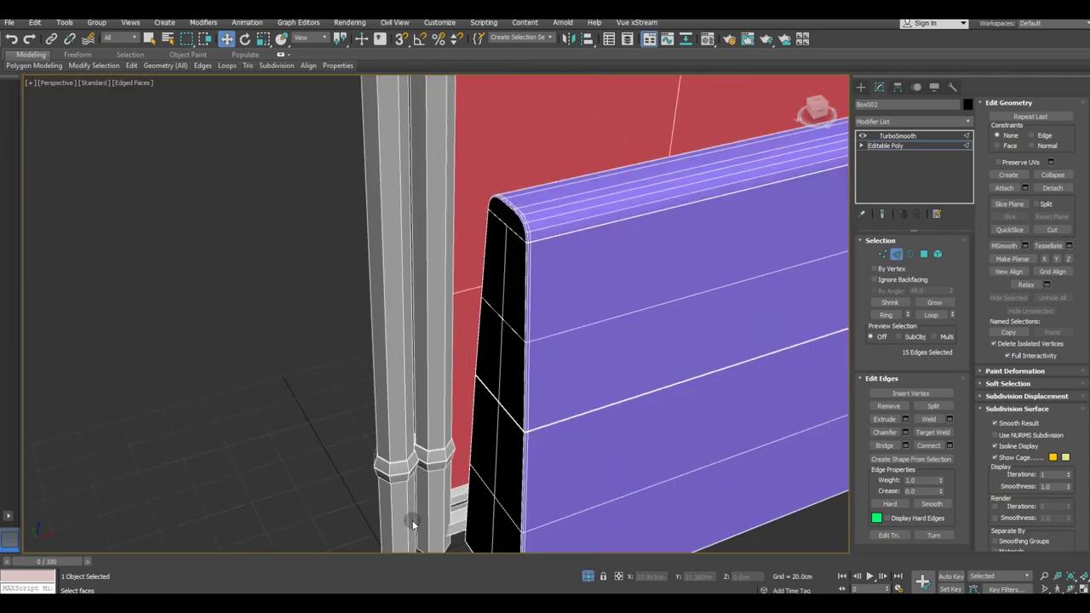
{"action": "scroll", "coordinate": [413, 523], "scroll_direction": "up", "scroll_amount": 2}
{"action": "scroll", "coordinate": [425, 405], "scroll_direction": "up", "scroll_amount": 2}
{"action": "double_click", "coordinate": [395, 382], "text": "ctrl"}
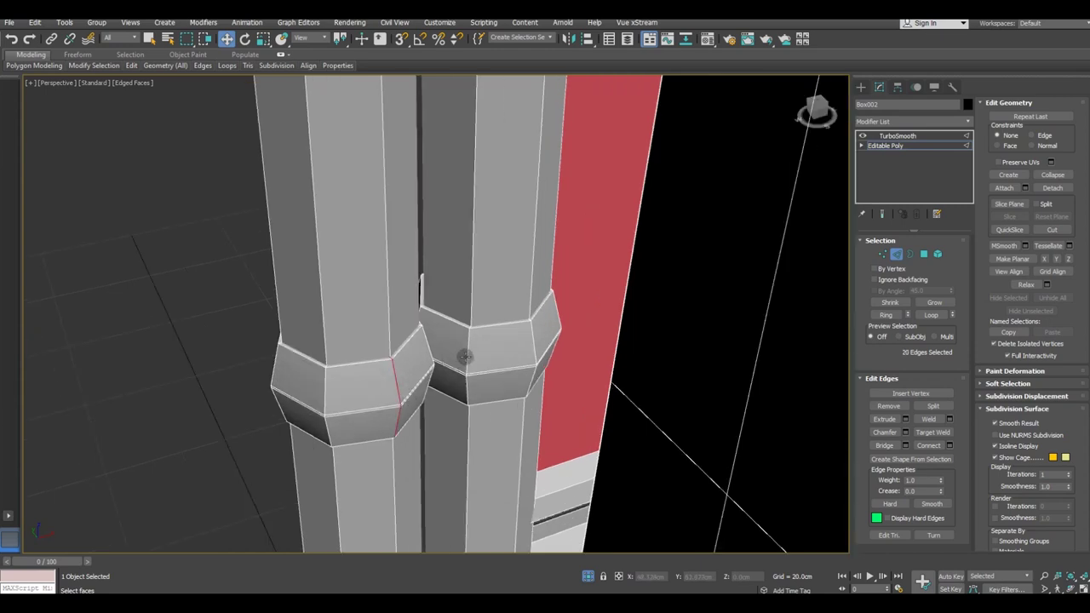
Expand to the band edge rings, chamfer them at 0.12 cm, and preview the smoothed result.
{"action": "left_click", "coordinate": [886, 314]}
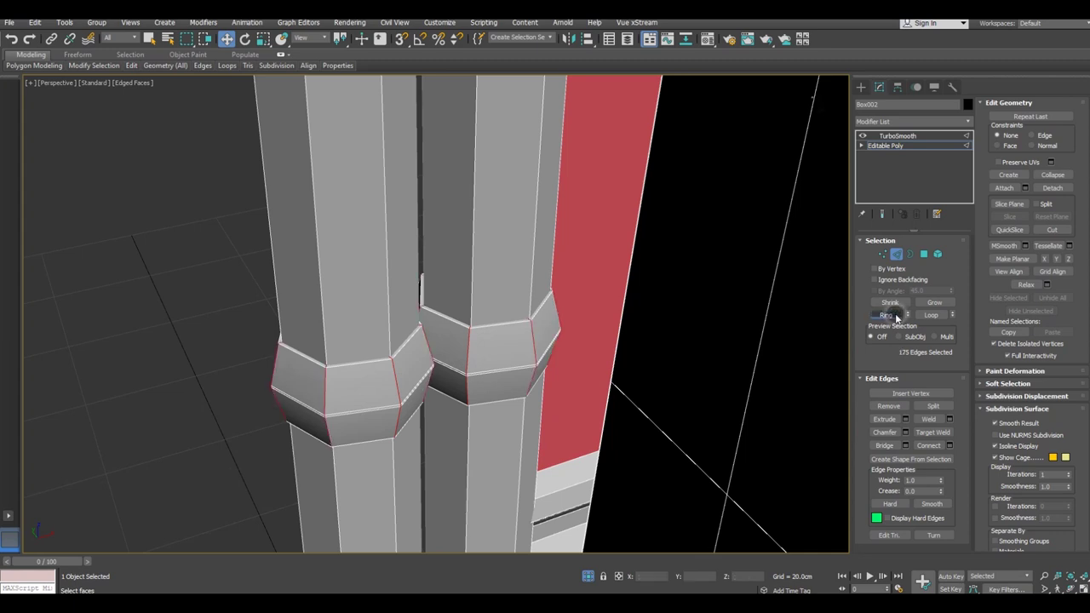
{"action": "left_click", "coordinate": [904, 432]}
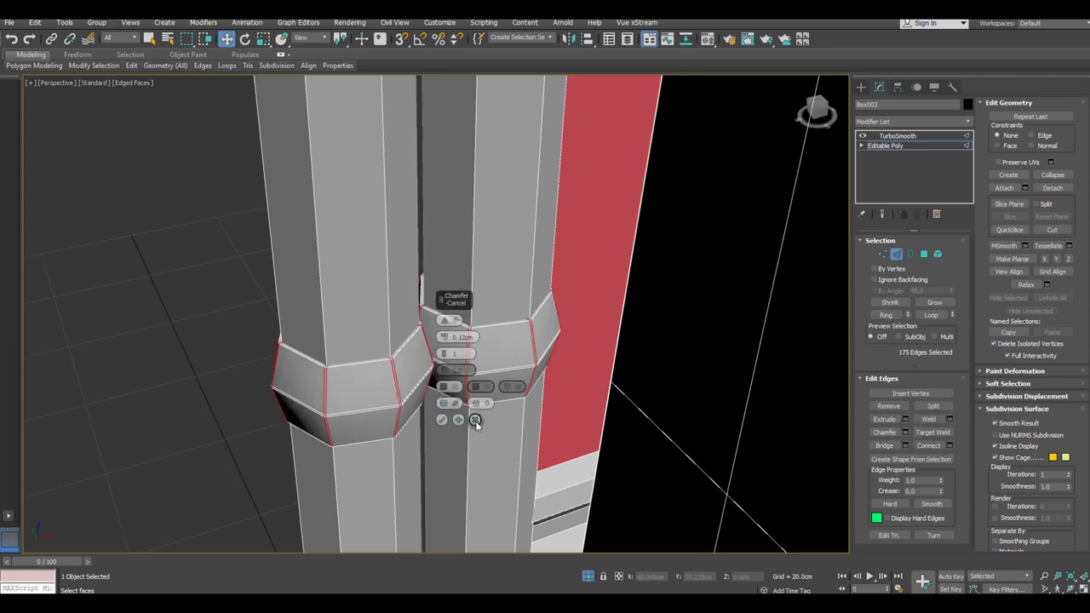
{"action": "left_click", "coordinate": [442, 419]}
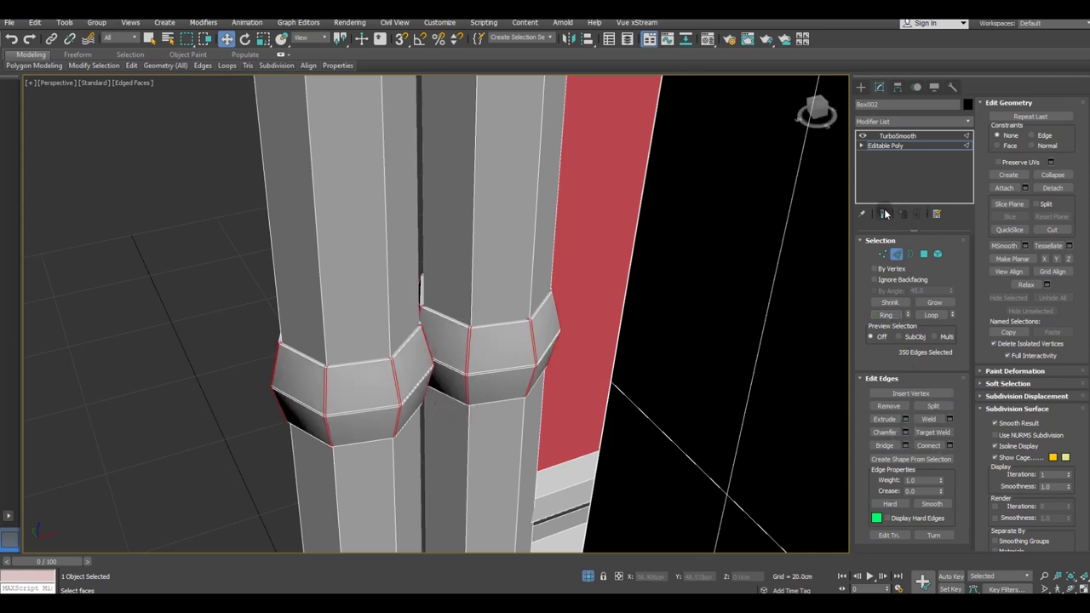
{"action": "left_click", "coordinate": [884, 214]}
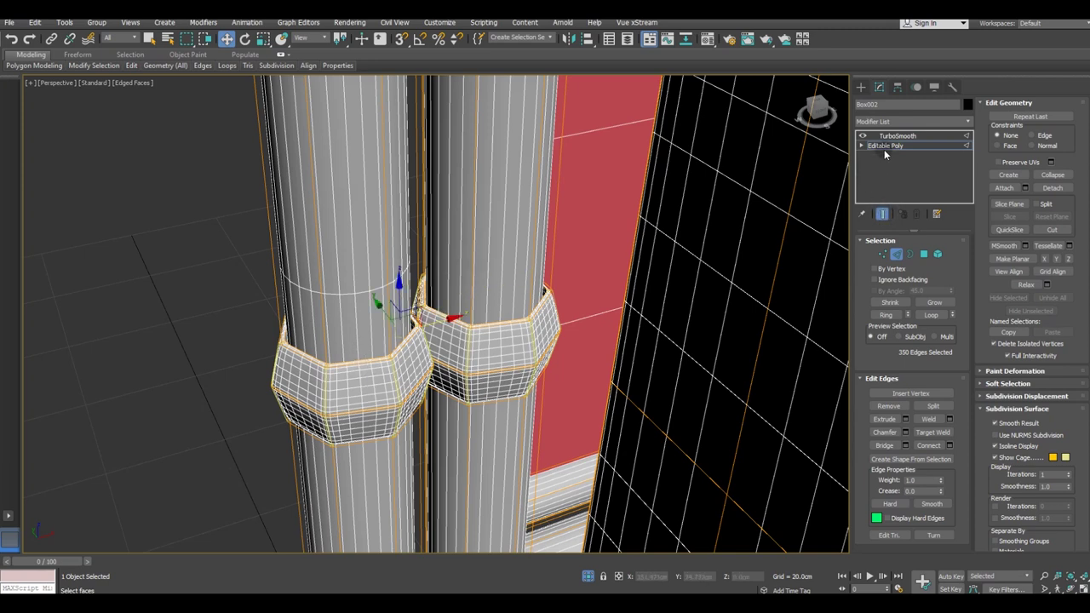
{"action": "left_click", "coordinate": [883, 214]}
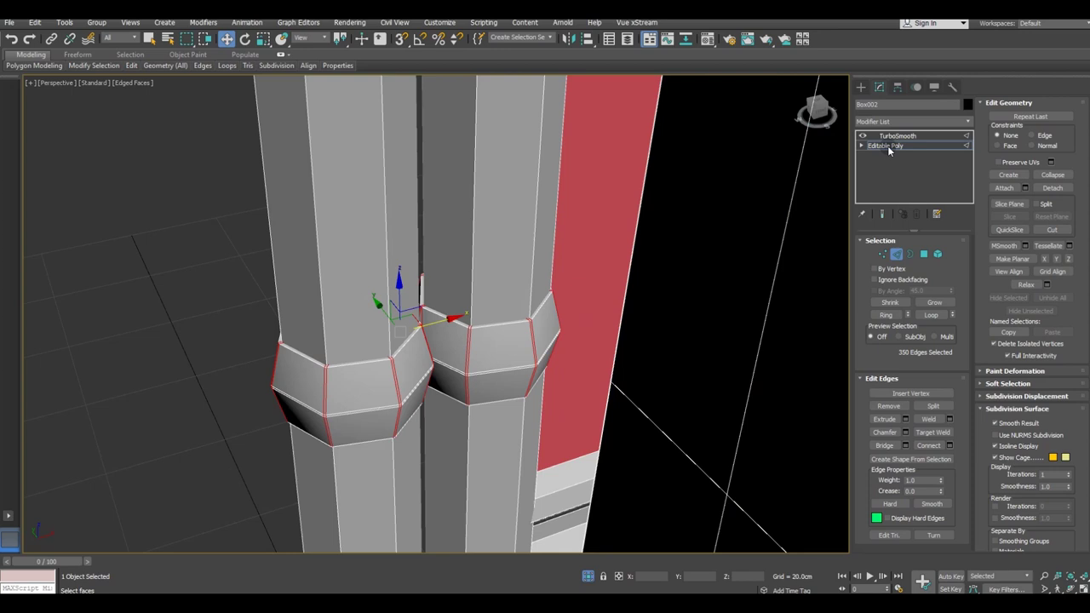
{"action": "left_click", "coordinate": [938, 254]}
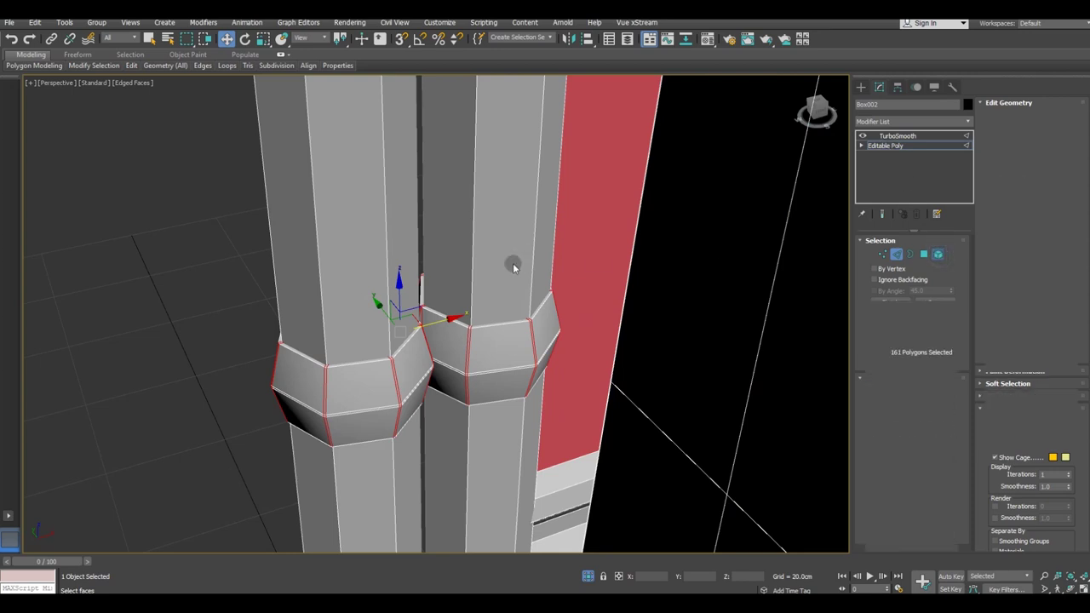
Clear all smoothing groups on the 733 polygons and assign them group 1.
{"action": "scroll", "coordinate": [423, 343], "scroll_direction": "down", "scroll_amount": 3}
{"action": "scroll", "coordinate": [423, 344], "scroll_direction": "down", "scroll_amount": 5}
{"action": "scroll", "coordinate": [423, 343], "scroll_direction": "down", "scroll_amount": 5}
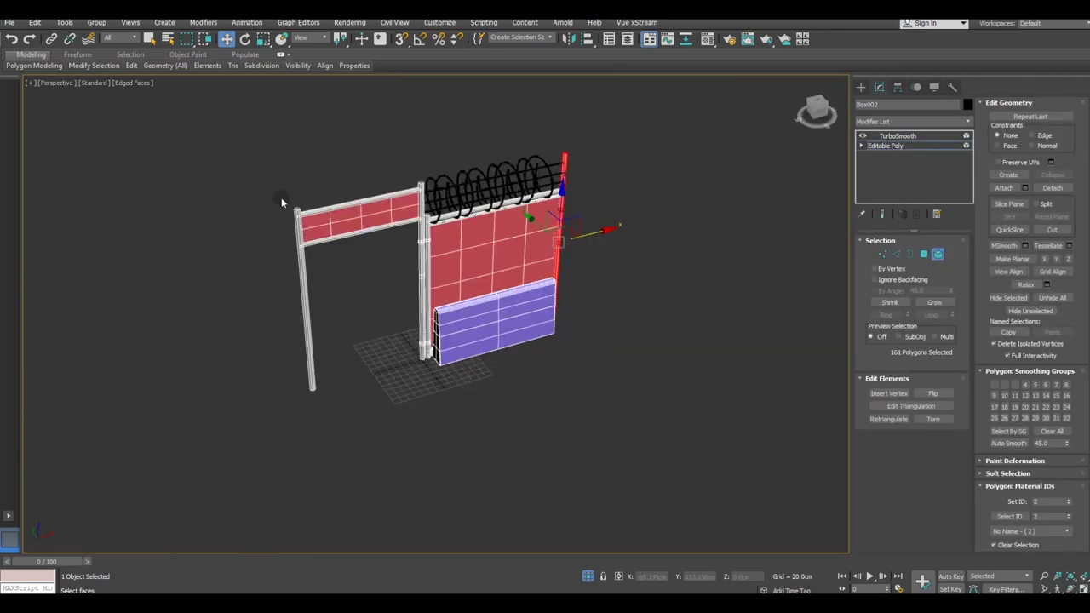
{"action": "key", "text": "ctrl+a"}
{"action": "scroll", "coordinate": [377, 318], "scroll_direction": "up", "scroll_amount": 3}
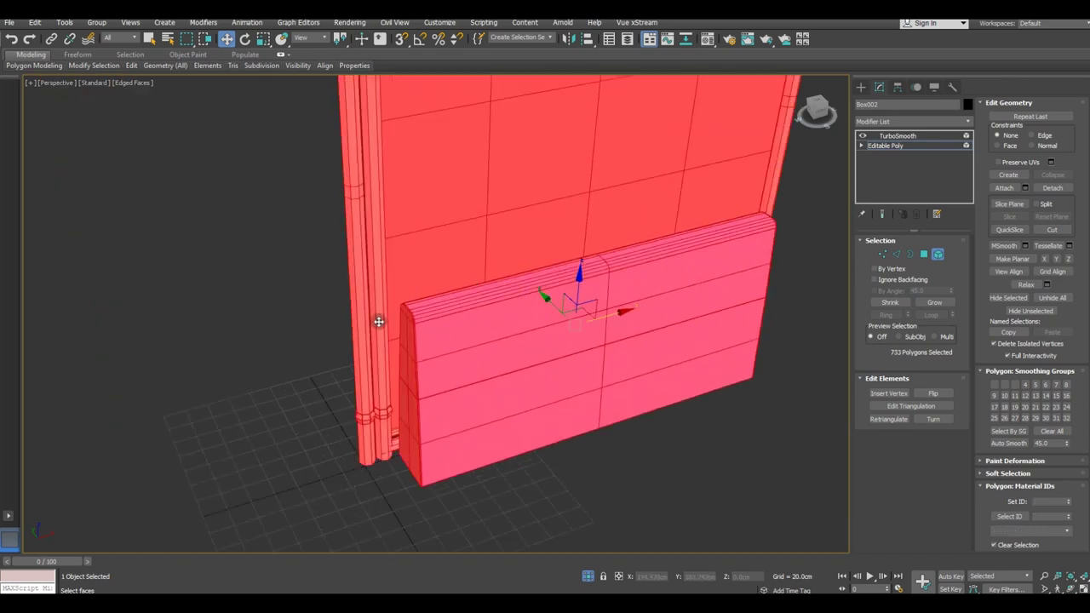
{"action": "scroll", "coordinate": [368, 320], "scroll_direction": "up", "scroll_amount": 3}
{"action": "scroll", "coordinate": [368, 319], "scroll_direction": "up", "scroll_amount": 2}
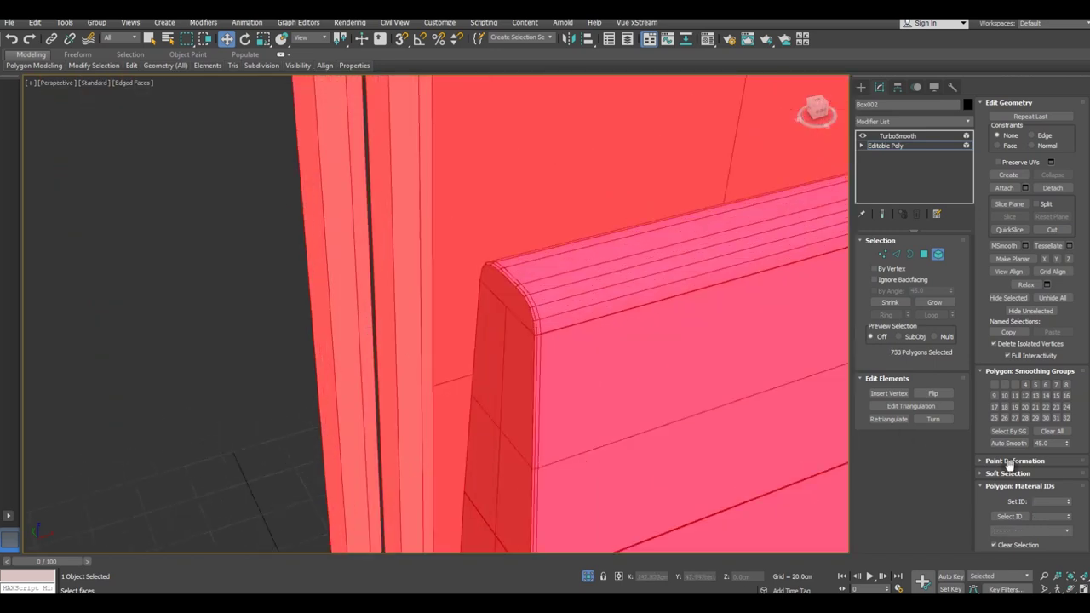
{"action": "left_click", "coordinate": [1052, 432]}
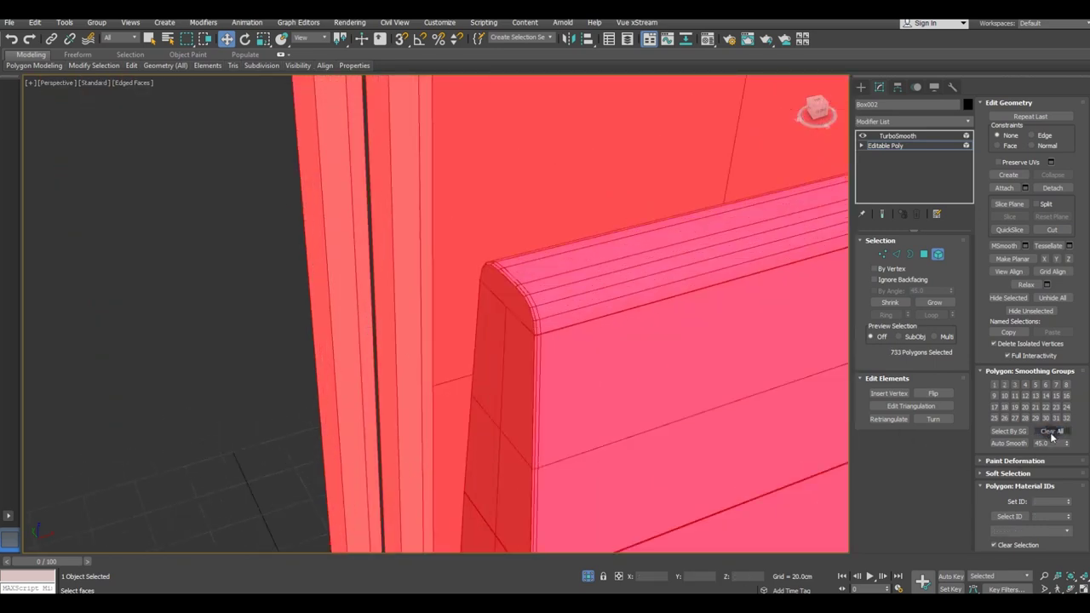
{"action": "left_click", "coordinate": [994, 385]}
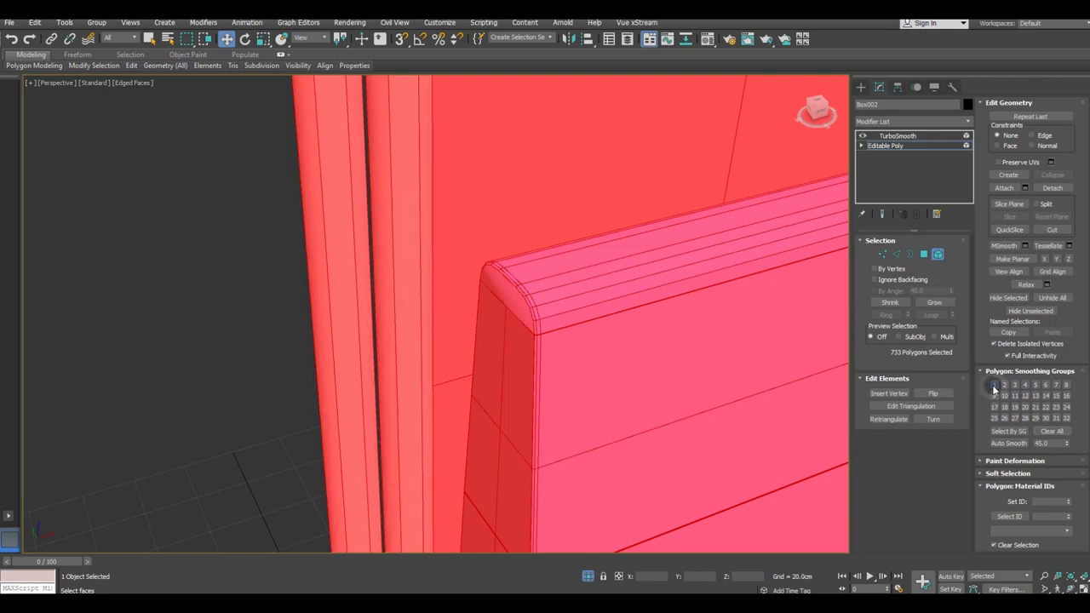
Return the mesh to object level and deselect the fence.
{"action": "left_click", "coordinate": [882, 147]}
{"action": "scroll", "coordinate": [383, 273], "scroll_direction": "down", "scroll_amount": 5}
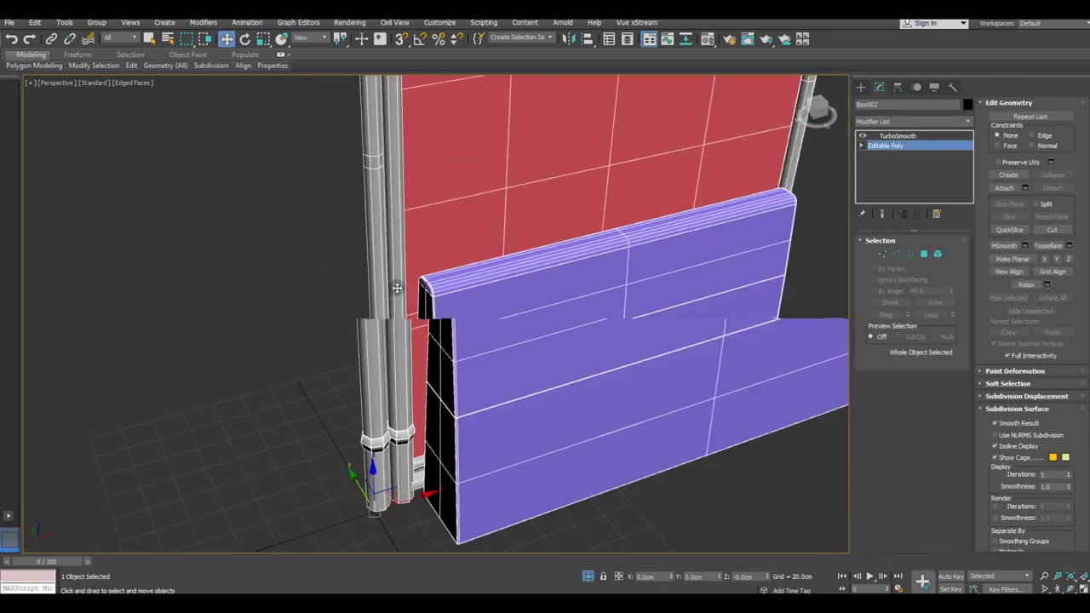
{"action": "scroll", "coordinate": [374, 422], "scroll_direction": "up", "scroll_amount": 4}
{"action": "scroll", "coordinate": [323, 396], "scroll_direction": "up", "scroll_amount": 2}
{"action": "left_click", "coordinate": [304, 383]}
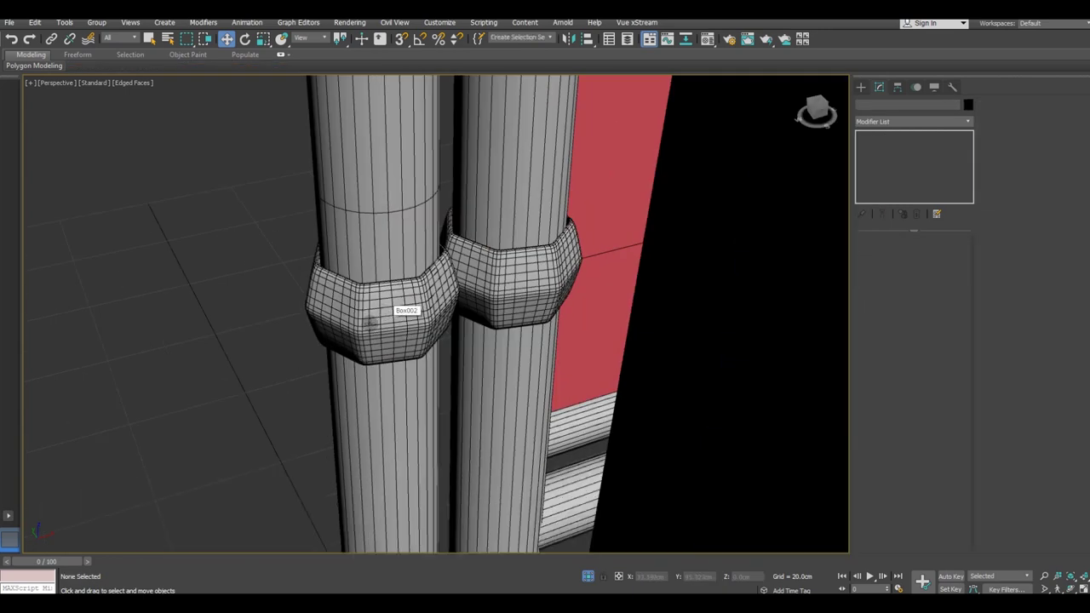
Disable TurboSmooth on Box002 and select the barbed-wire group atop the fence.
{"action": "scroll", "coordinate": [412, 364], "scroll_direction": "down", "scroll_amount": 3}
{"action": "scroll", "coordinate": [414, 375], "scroll_direction": "down", "scroll_amount": 3}
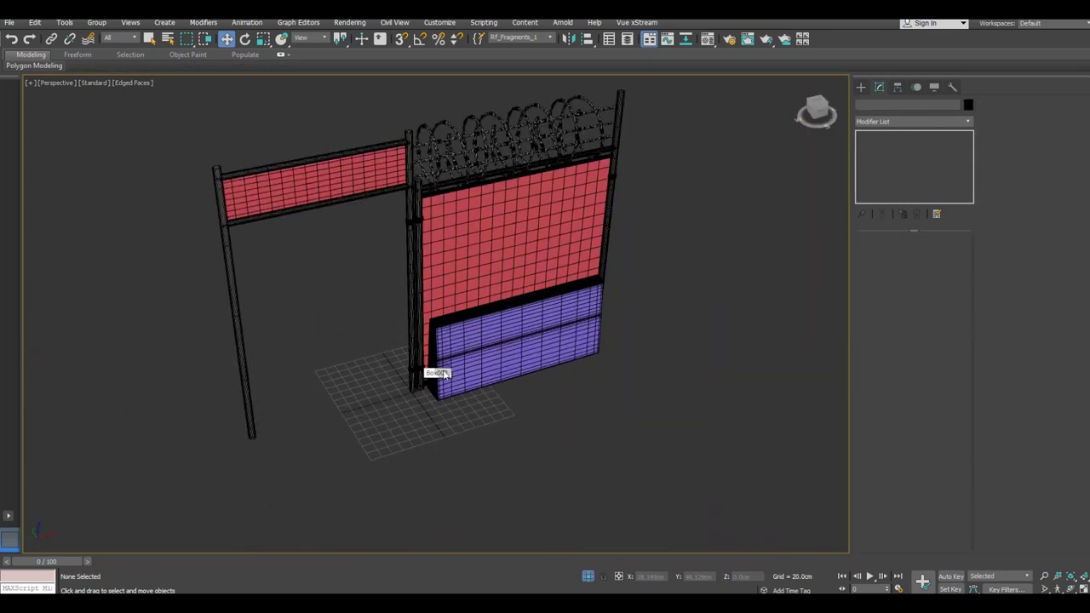
{"action": "middle_click_drag", "start_coordinate": [483, 260], "coordinate": [452, 336]}
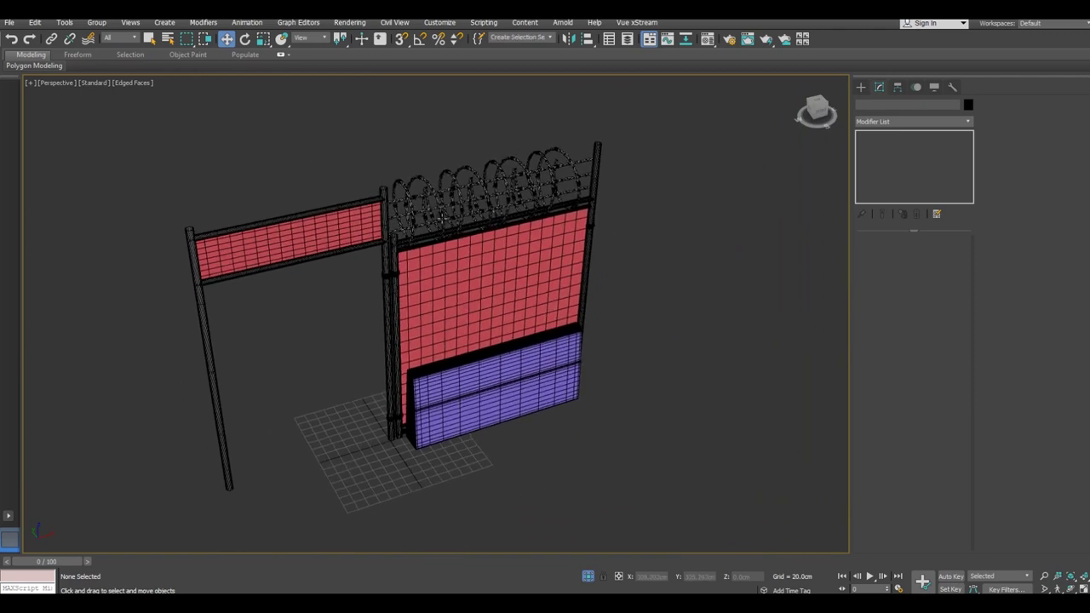
{"action": "scroll", "coordinate": [436, 207], "scroll_direction": "up", "scroll_amount": 5}
{"action": "left_click", "coordinate": [457, 347]}
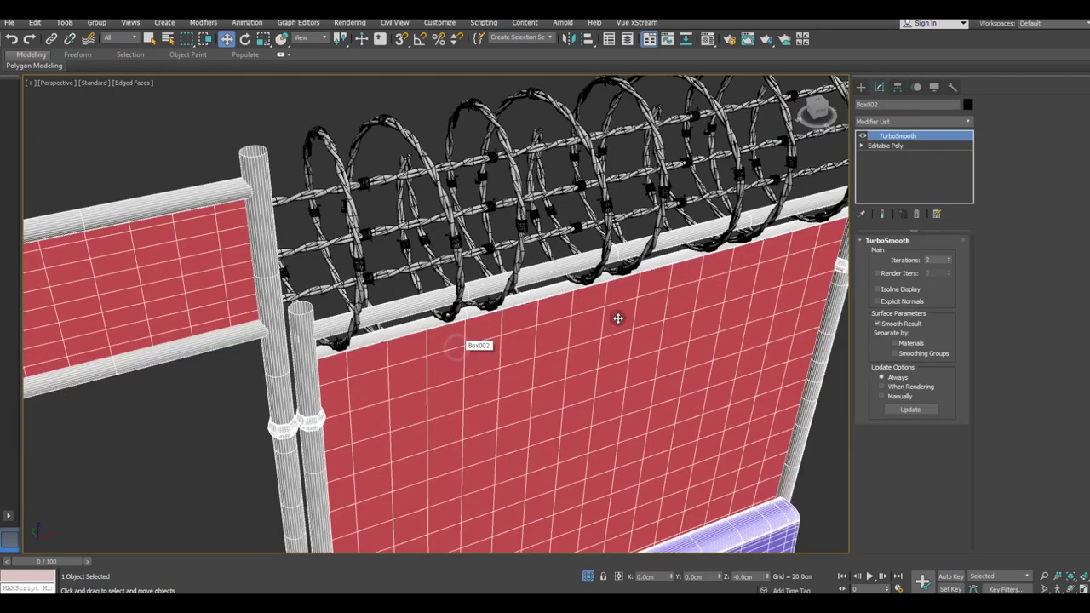
{"action": "left_click", "coordinate": [862, 136]}
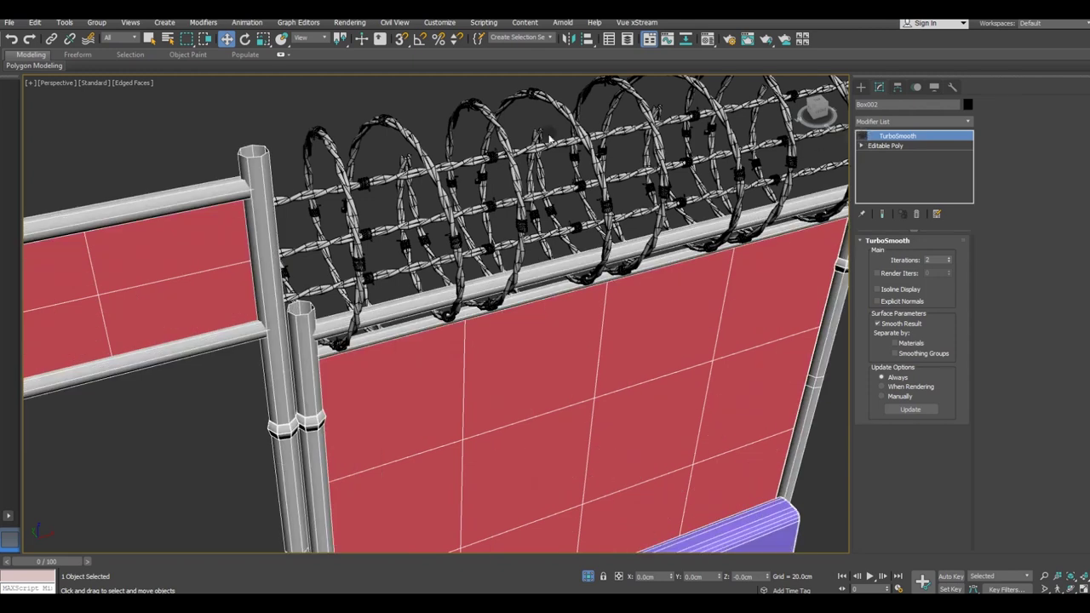
{"action": "left_click", "coordinate": [513, 160]}
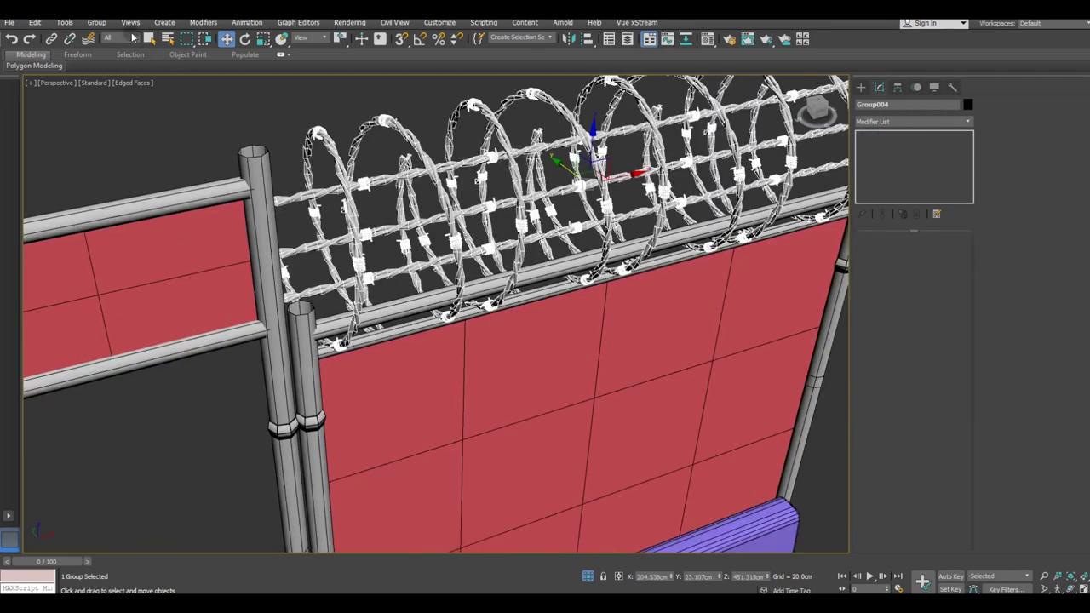
Ungroup the barbed wire and select the coil Helix016.
{"action": "left_click", "coordinate": [96, 23]}
{"action": "left_click", "coordinate": [111, 49]}
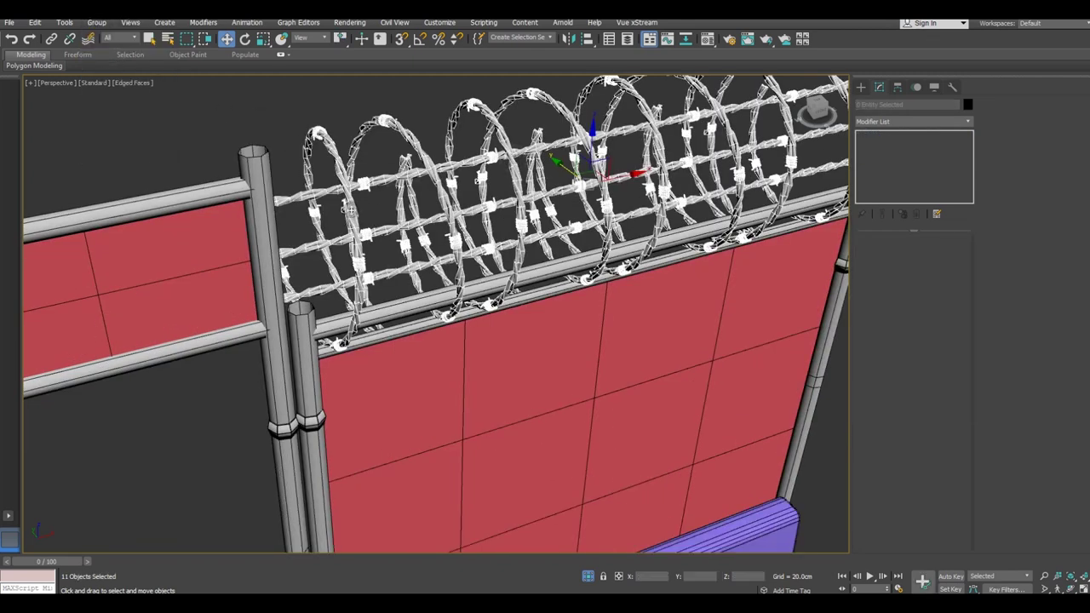
{"action": "left_click", "coordinate": [349, 206]}
Attach all other coils and horizontal wire strands to Helix016.
{"action": "left_click", "coordinate": [1005, 187]}
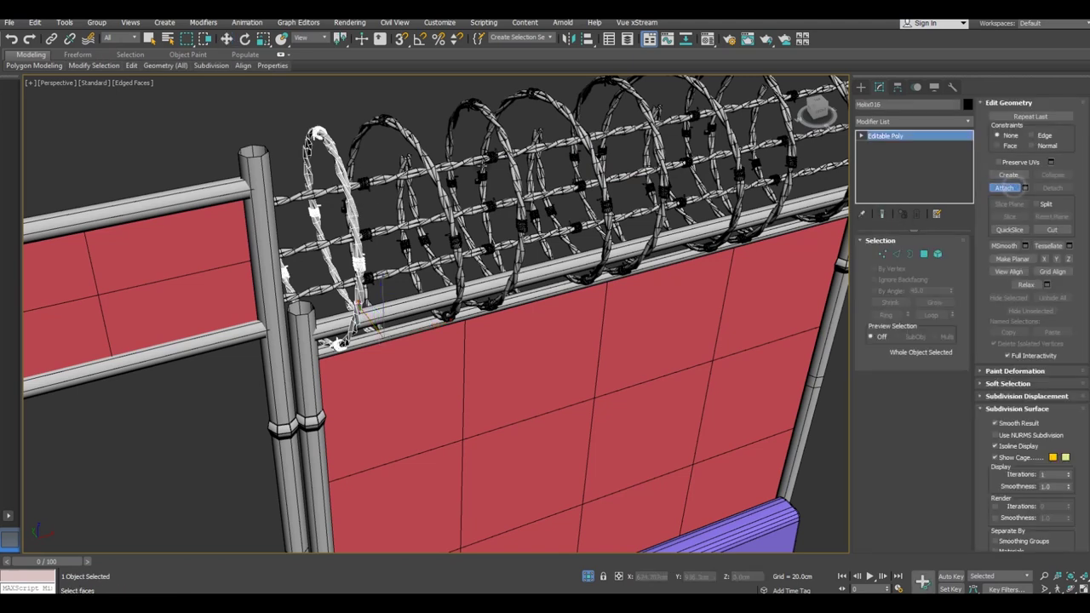
{"action": "left_click", "coordinate": [438, 188]}
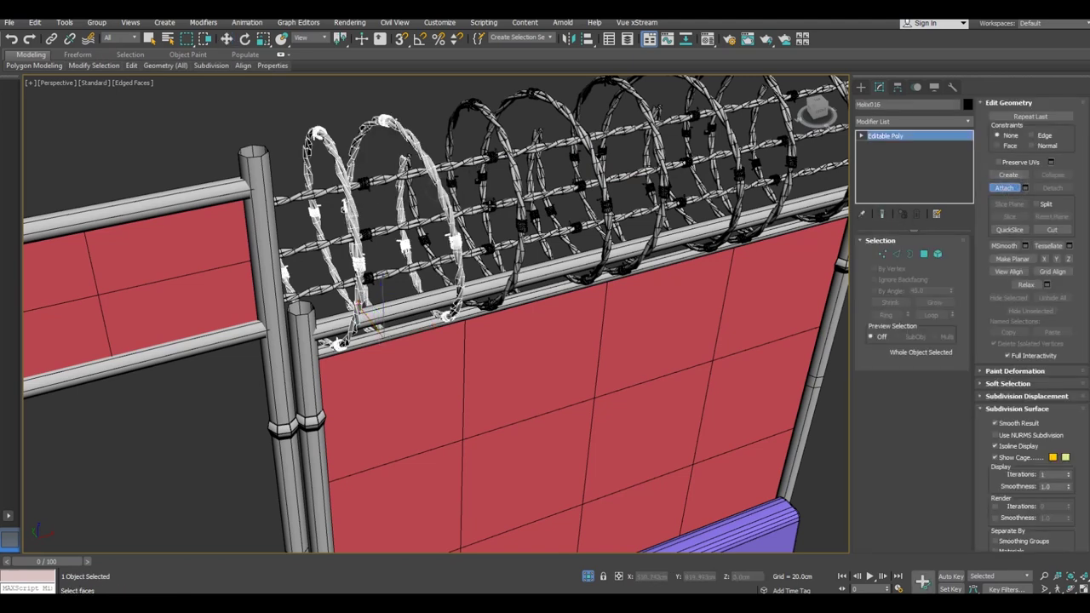
{"action": "left_click", "coordinate": [489, 206]}
{"action": "left_click", "coordinate": [503, 240]}
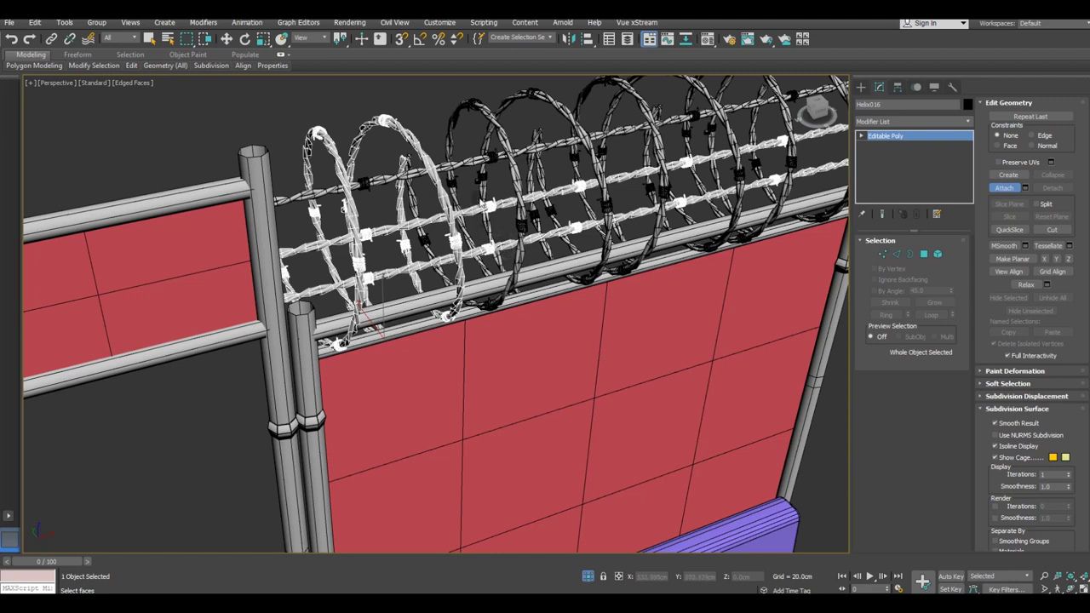
{"action": "left_click", "coordinate": [490, 153]}
{"action": "left_click", "coordinate": [494, 140]}
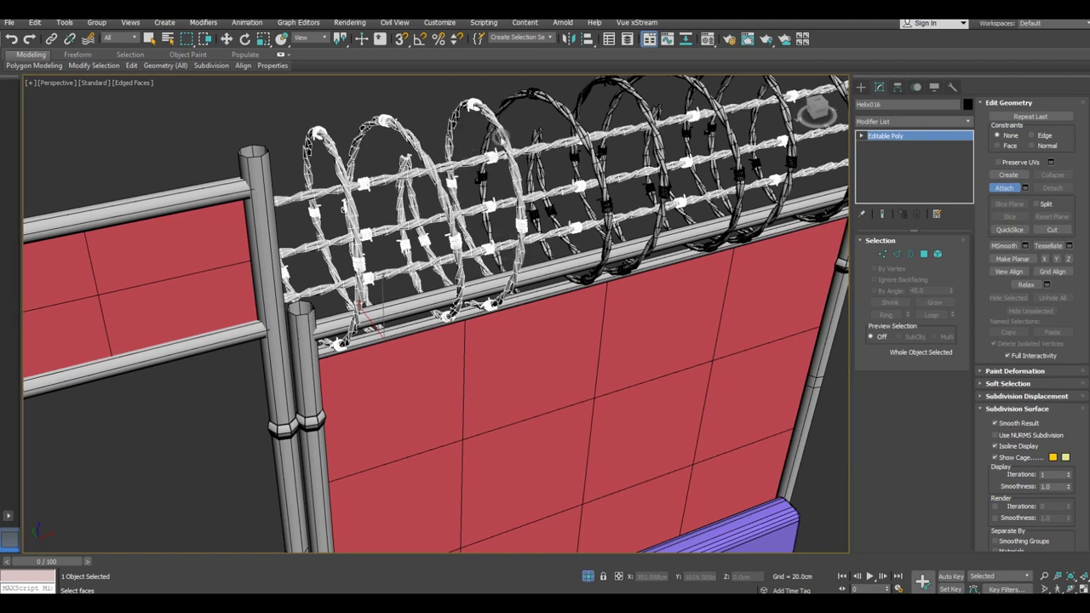
{"action": "left_click", "coordinate": [540, 156]}
{"action": "left_click", "coordinate": [536, 168]}
{"action": "middle_click_drag", "start_coordinate": [535, 167], "coordinate": [397, 276], "text": "alt"}
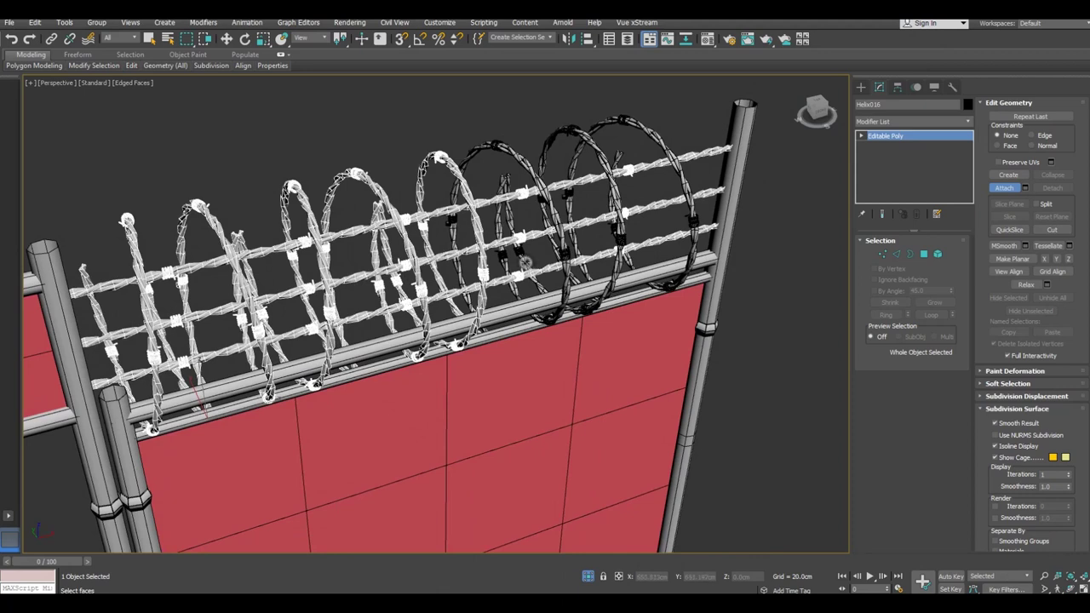
{"action": "left_click", "coordinate": [551, 256]}
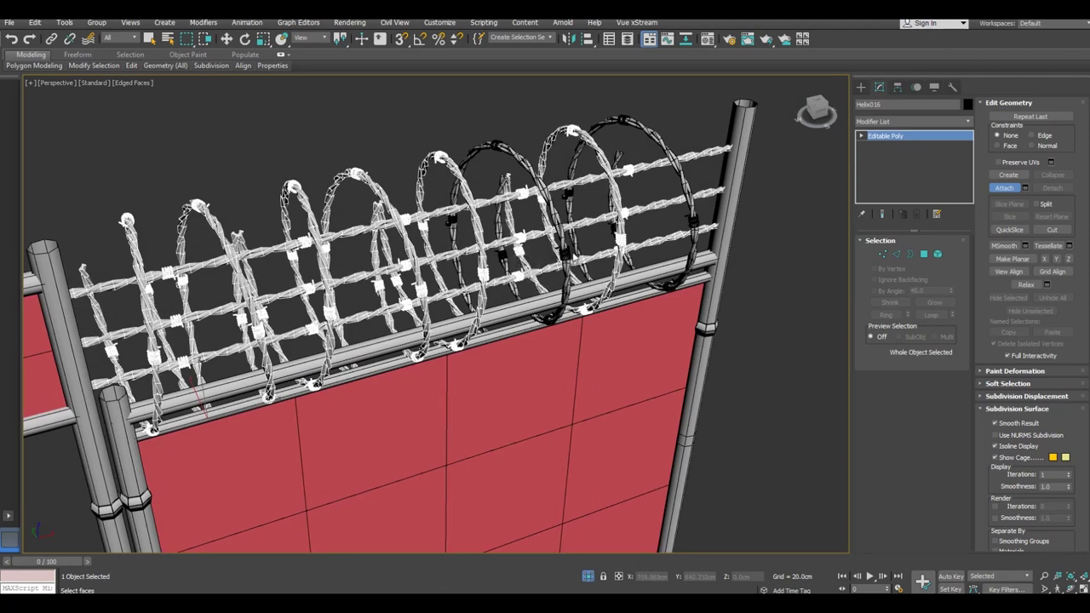
{"action": "left_click", "coordinate": [576, 249]}
{"action": "left_click", "coordinate": [565, 249]}
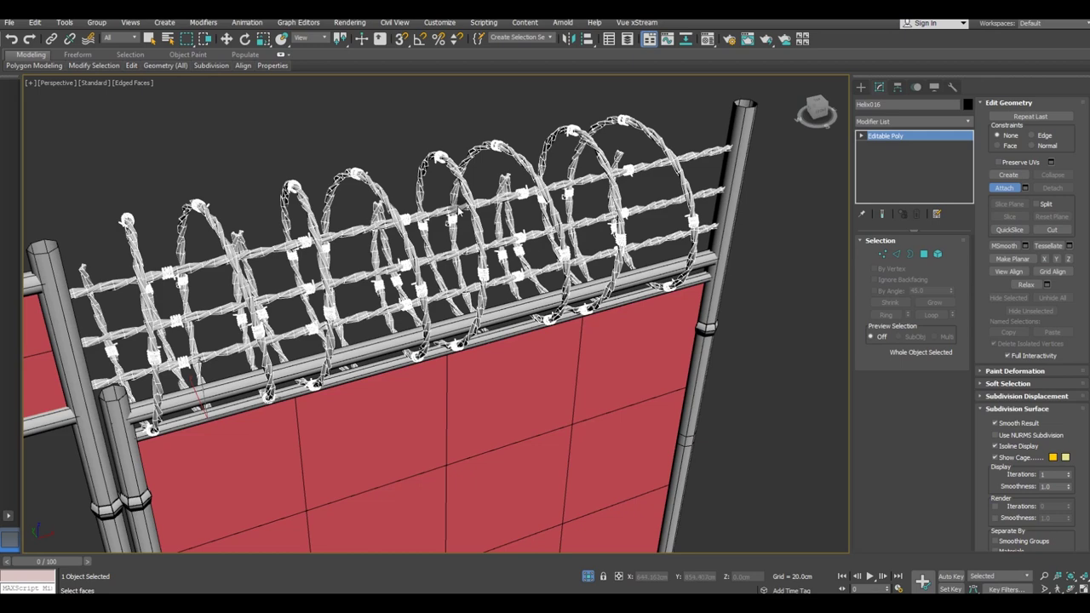
Switch to Select and Move, then undo an accidental nudge of the coil.
{"action": "mouse_move", "coordinate": [406, 256]}
{"action": "middle_mouse_down", "text": "alt"}
{"action": "mouse_move", "coordinate": [382, 247]}
{"action": "mouse_move", "coordinate": [234, 405]}
{"action": "mouse_move", "coordinate": [347, 375]}
{"action": "middle_mouse_up", "text": "alt"}
{"action": "key", "text": "w"}
{"action": "left_click_drag", "start_coordinate": [347, 376], "coordinate": [350, 375]}
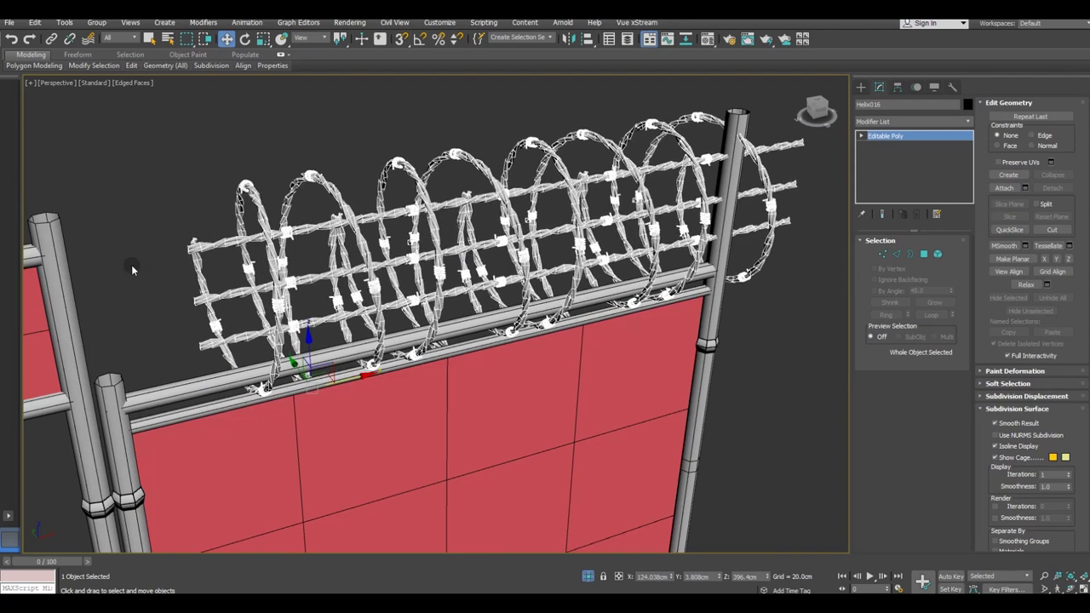
{"action": "left_click", "coordinate": [12, 39]}
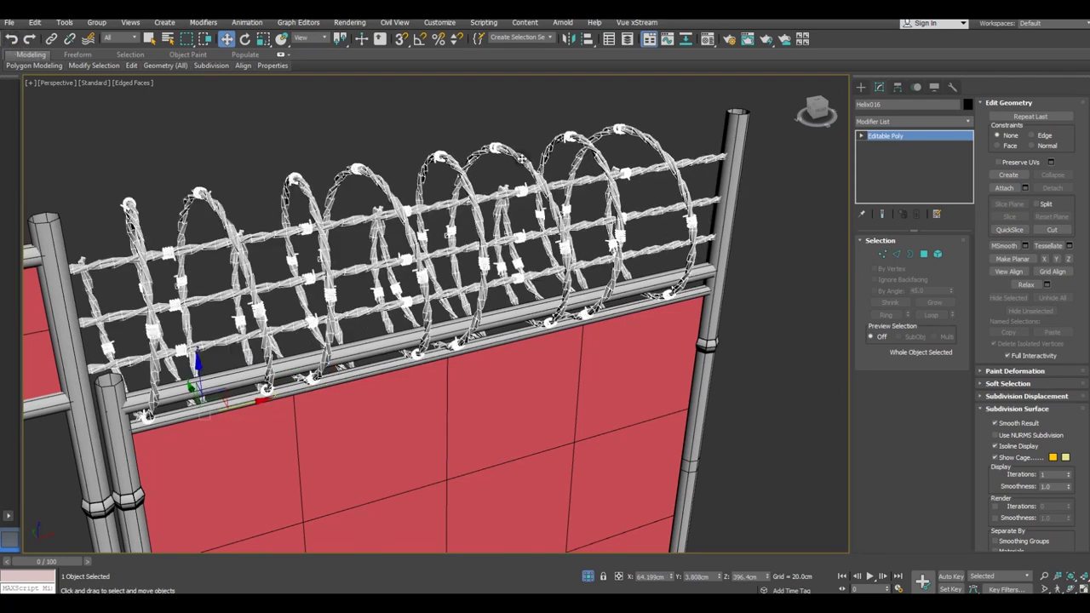
{"action": "left_click", "coordinate": [966, 119]}
{"action": "left_click_drag", "start_coordinate": [969, 160], "coordinate": [922, 443]}
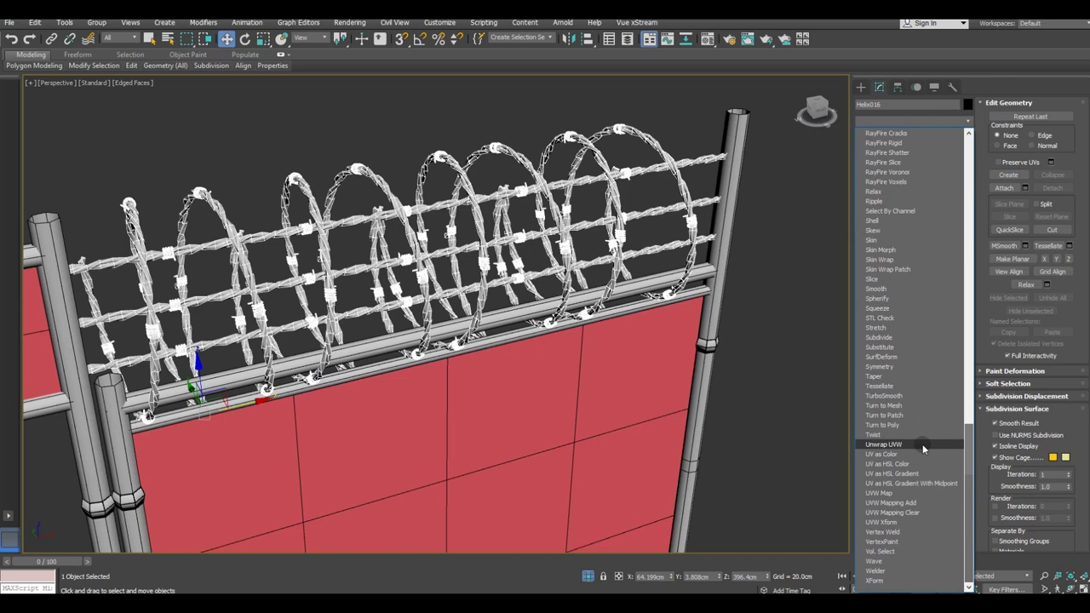
{"action": "left_click", "coordinate": [886, 396]}
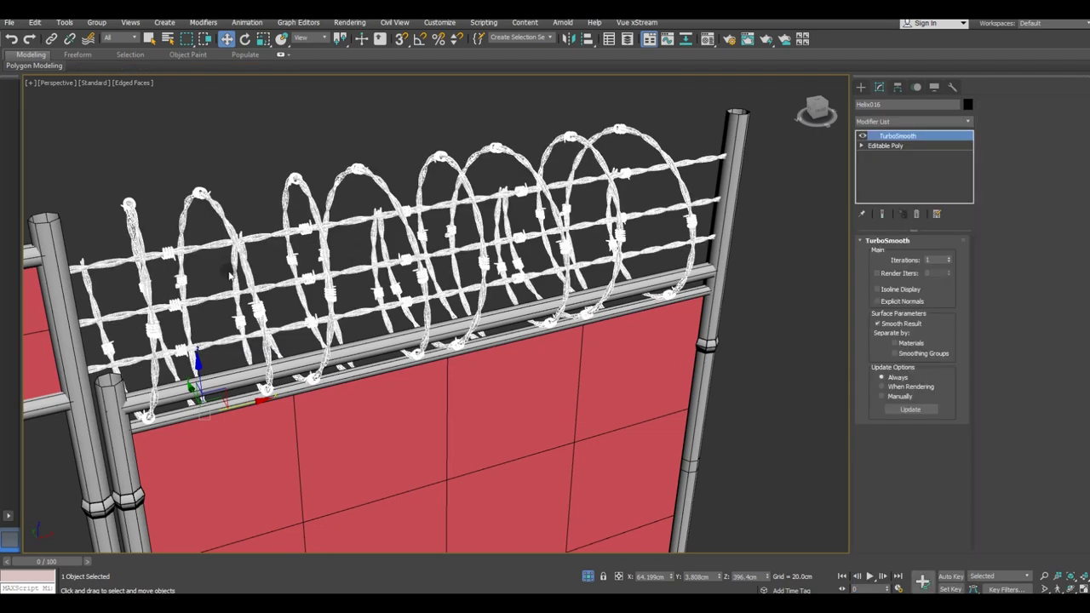
{"action": "scroll", "coordinate": [250, 281], "scroll_direction": "up", "scroll_amount": 3}
{"action": "scroll", "coordinate": [250, 281], "scroll_direction": "up", "scroll_amount": 3}
{"action": "scroll", "coordinate": [250, 281], "scroll_direction": "up", "scroll_amount": 3}
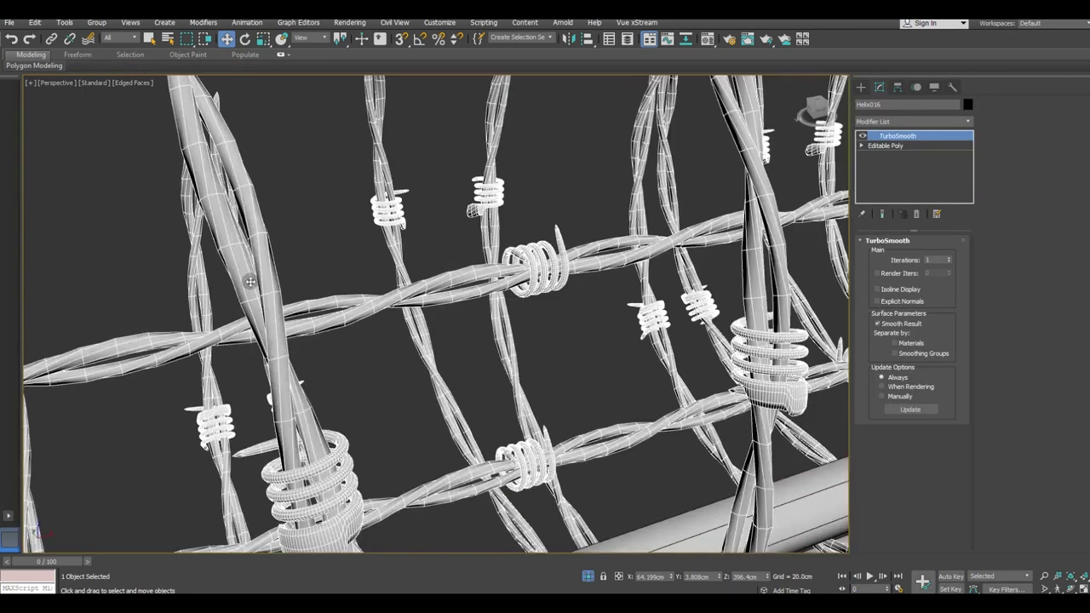
{"action": "scroll", "coordinate": [250, 281], "scroll_direction": "up", "scroll_amount": 3}
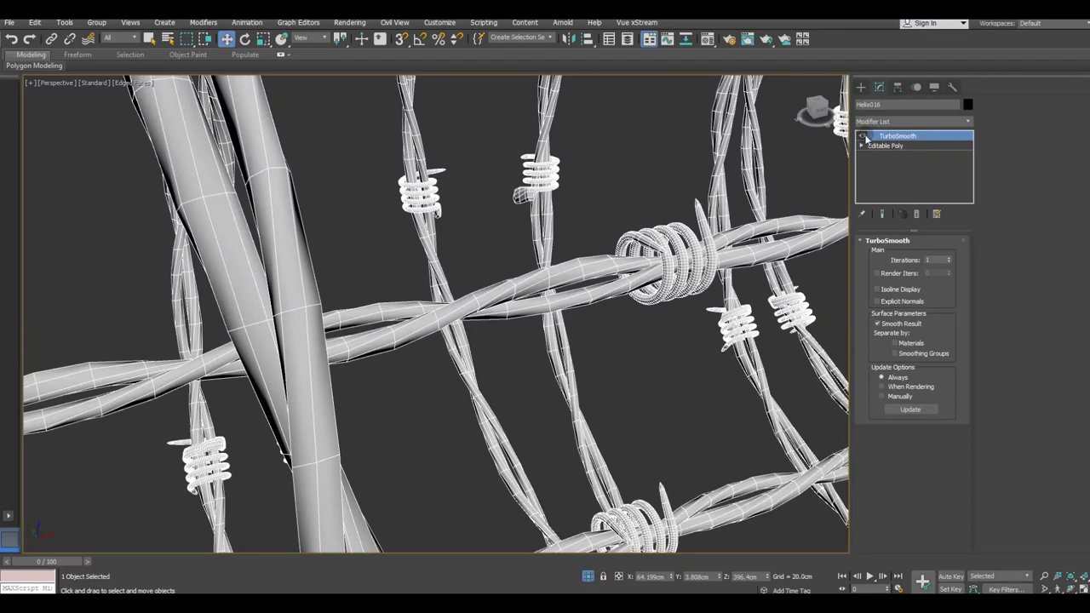
{"action": "left_click", "coordinate": [863, 137]}
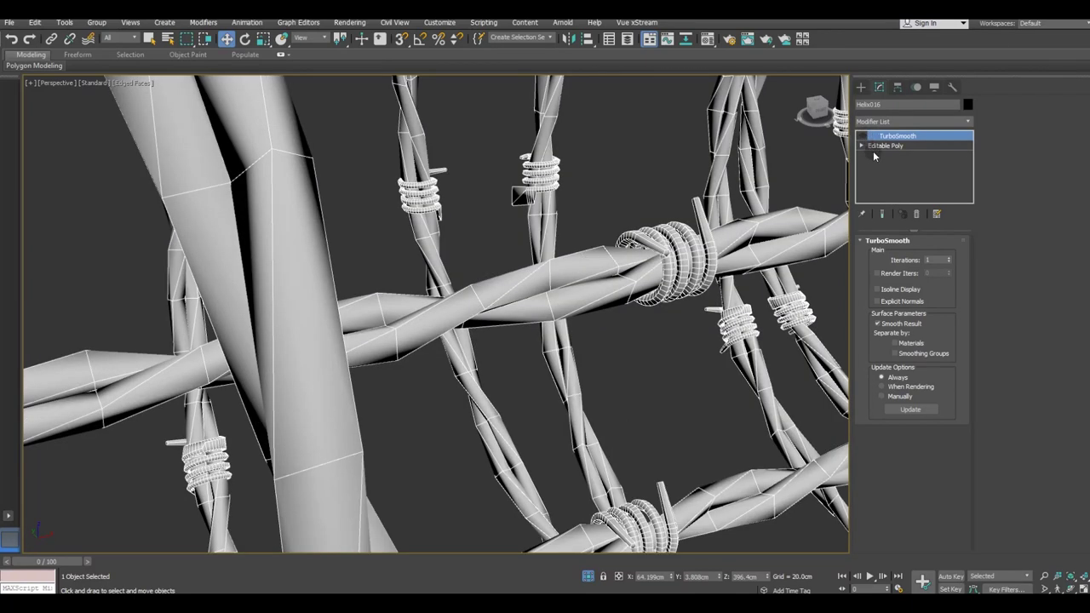
{"action": "right_click", "coordinate": [890, 138]}
{"action": "left_click", "coordinate": [896, 151]}
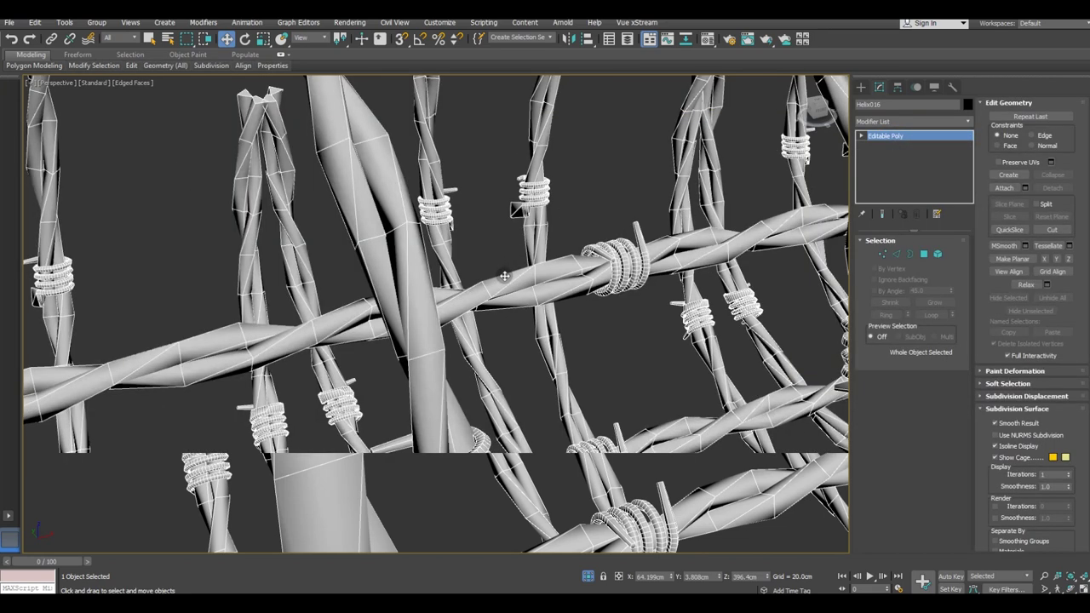
{"action": "scroll", "coordinate": [504, 276], "scroll_direction": "down", "scroll_amount": 5}
{"action": "scroll", "coordinate": [505, 276], "scroll_direction": "down", "scroll_amount": 3}
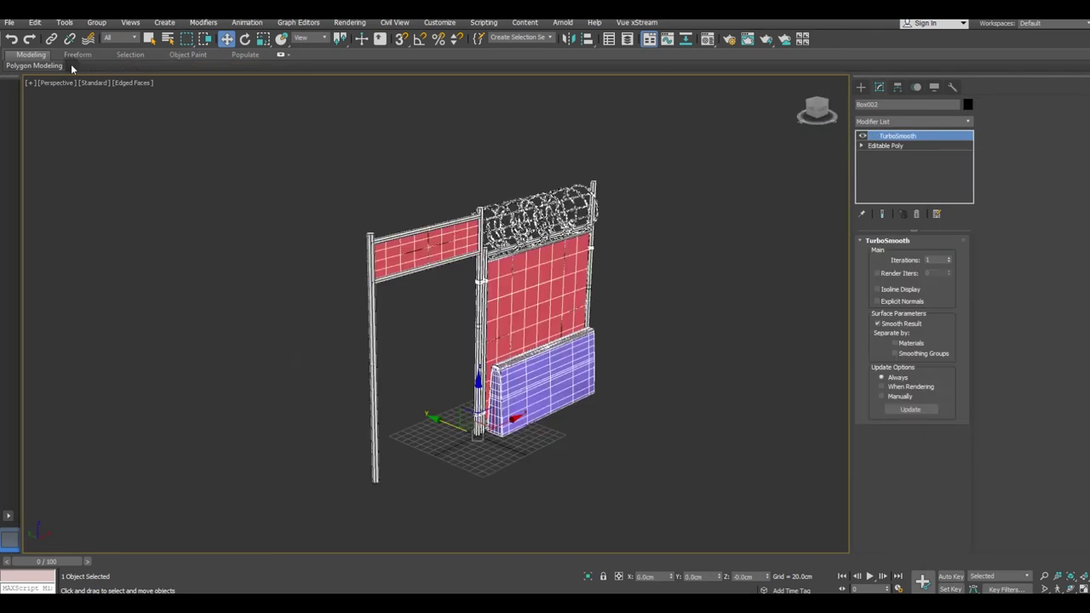
Export the selected high-poly fence as Fence_H.FBX into the Desktop Checkpoint folder.
{"action": "left_click", "coordinate": [10, 24]}
{"action": "mouse_move", "coordinate": [34, 192]}
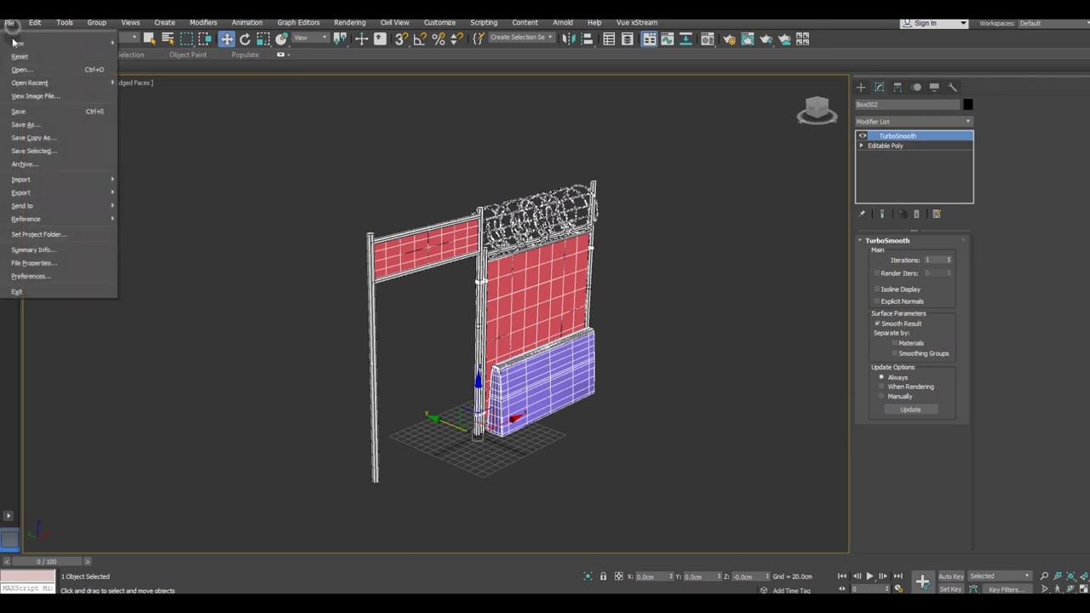
{"action": "left_click", "coordinate": [162, 203]}
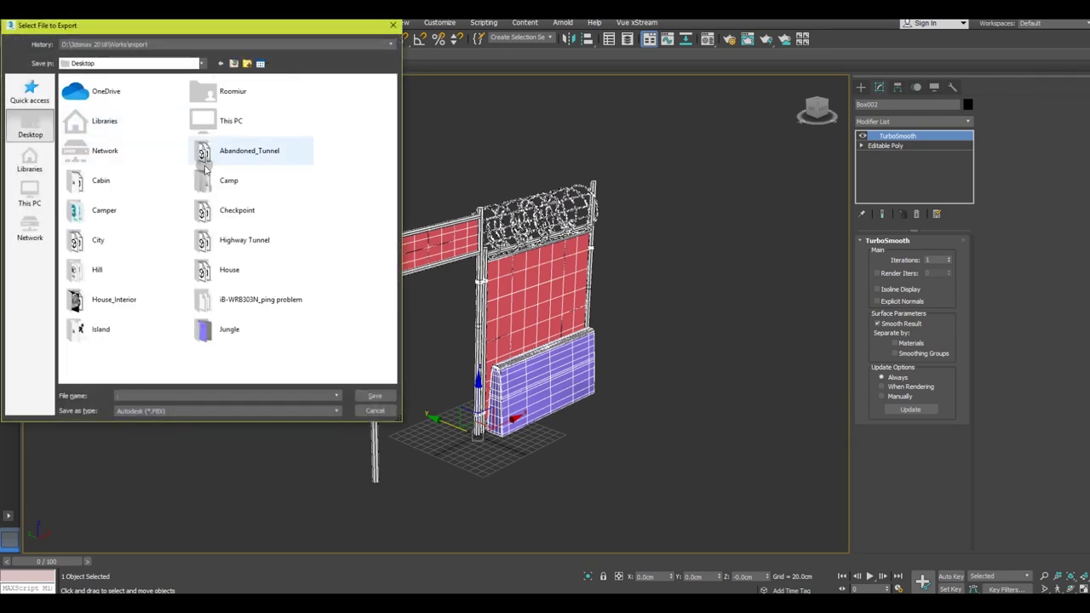
{"action": "left_click", "coordinate": [252, 163]}
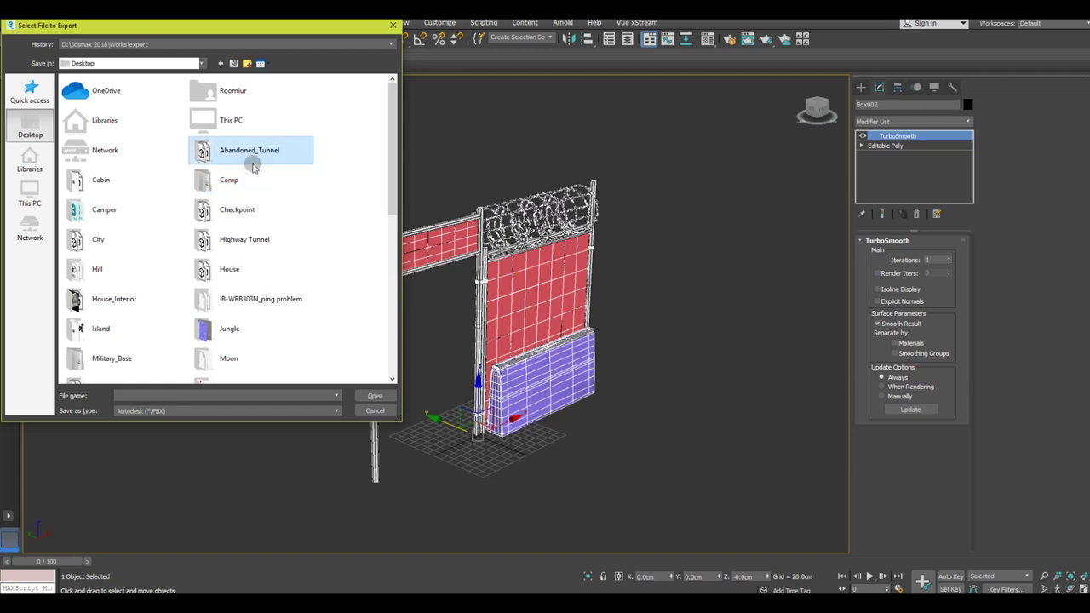
{"action": "double_click", "coordinate": [256, 218]}
{"action": "type", "text": "Fence_H"}
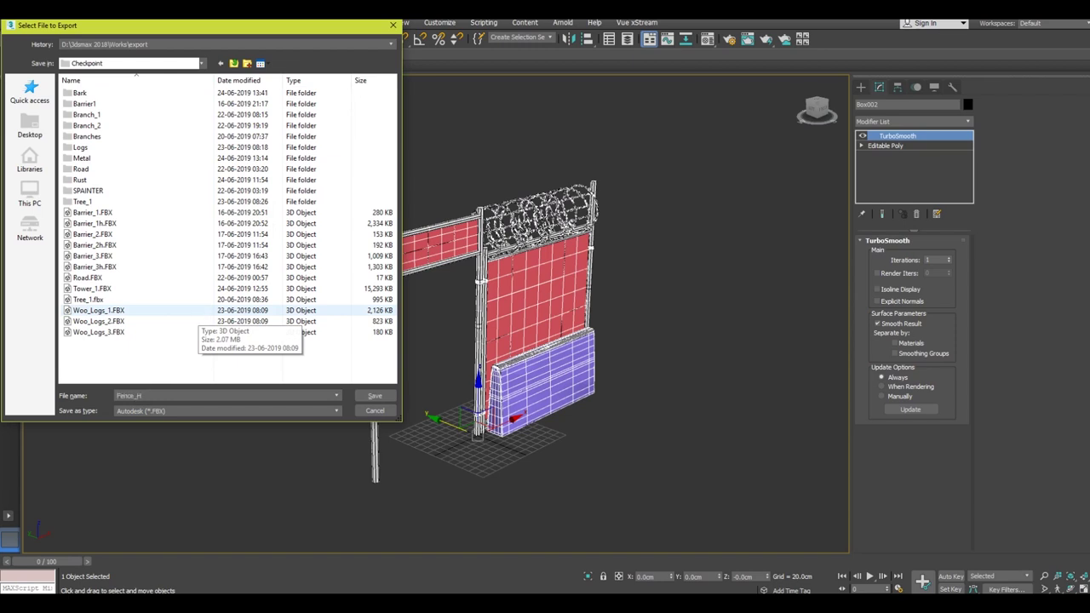
{"action": "key", "text": "Return"}
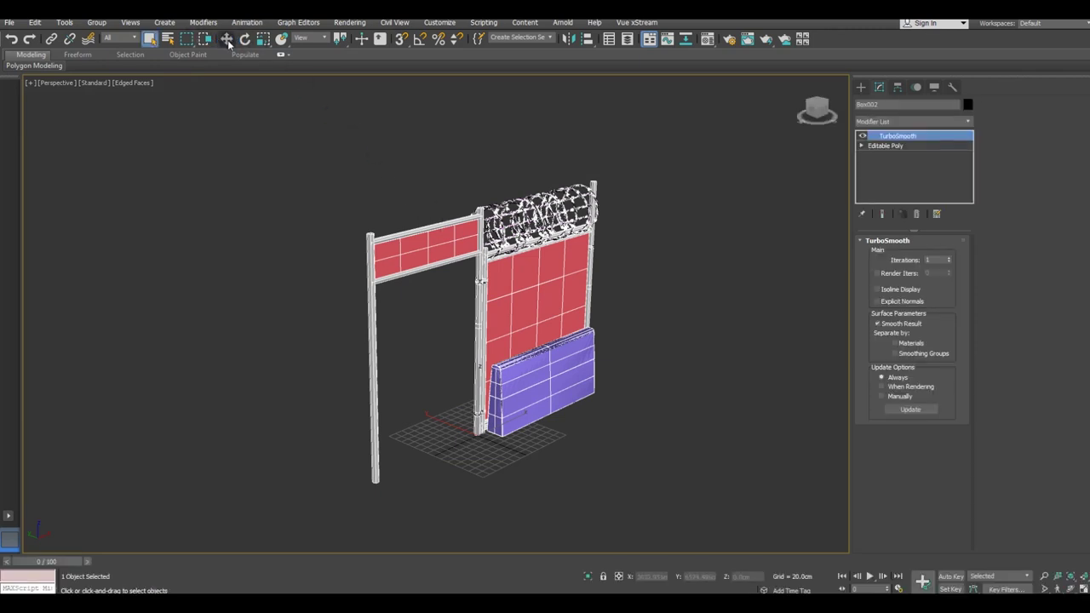
Export the selected low-poly Box001 as Fence.FBX beside Fence_H.FBX in Checkpoint.
{"action": "left_click", "coordinate": [227, 39]}
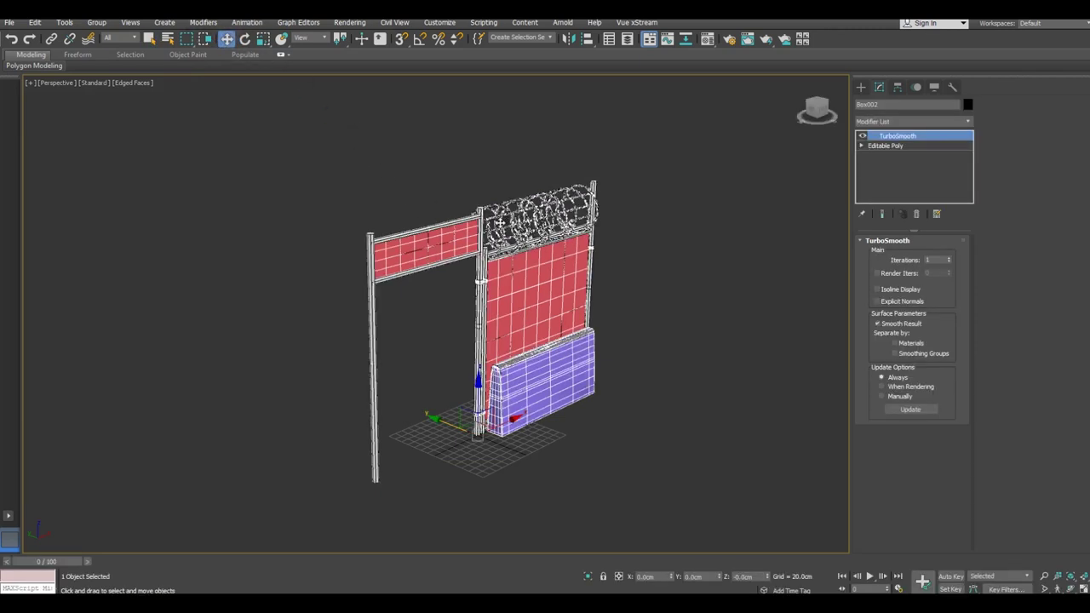
{"action": "left_click", "coordinate": [425, 246]}
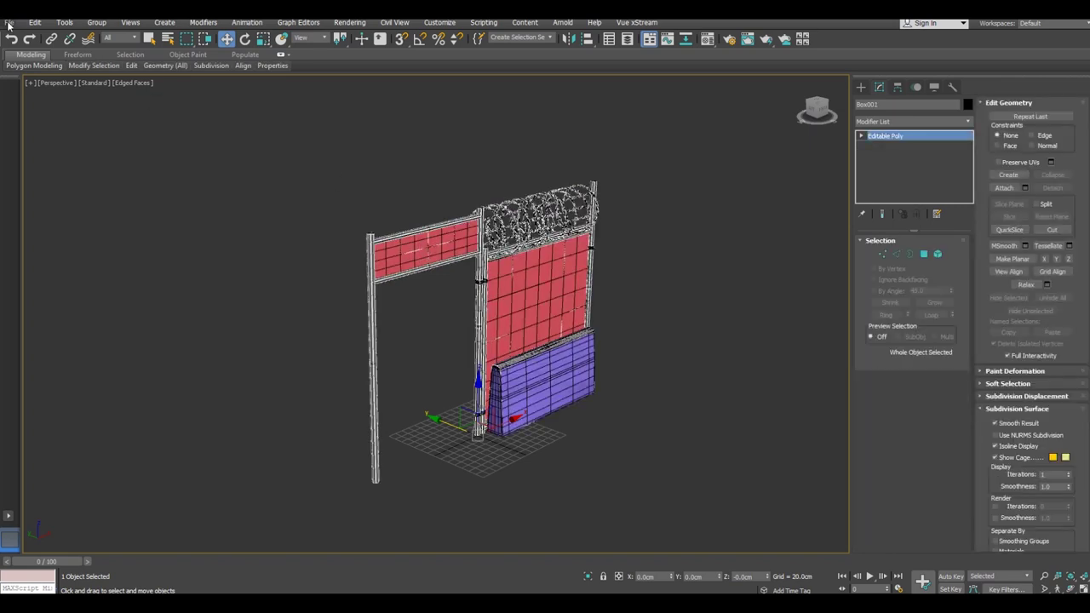
{"action": "left_click", "coordinate": [8, 22]}
{"action": "left_click", "coordinate": [154, 206]}
{"action": "scroll", "coordinate": [170, 256], "scroll_direction": "down", "scroll_amount": 2}
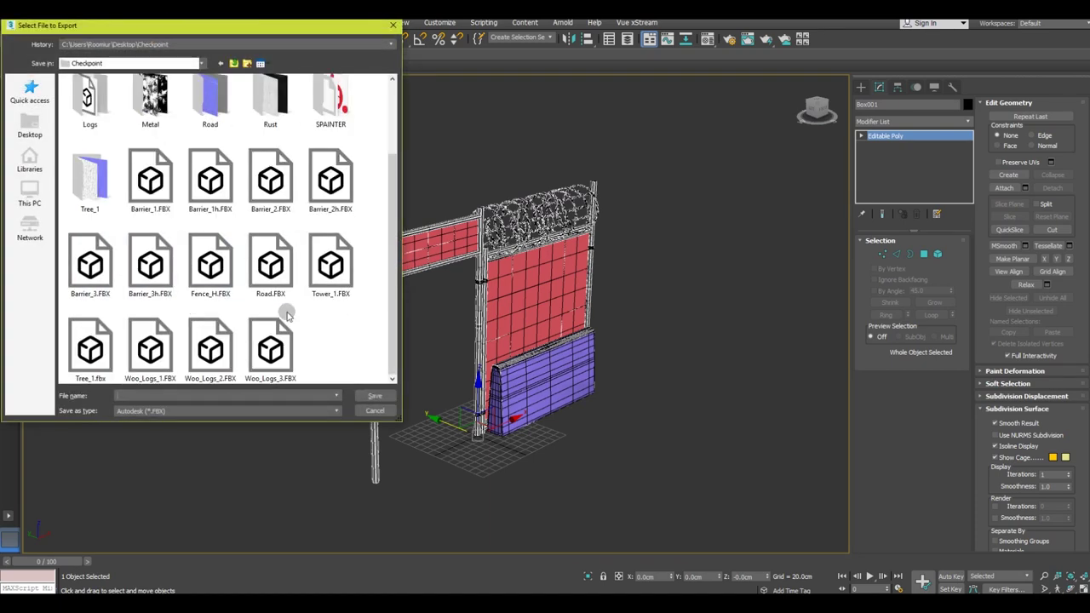
{"action": "left_click", "coordinate": [216, 286]}
{"action": "left_click", "coordinate": [138, 396]}
{"action": "key", "text": "BackSpace"}
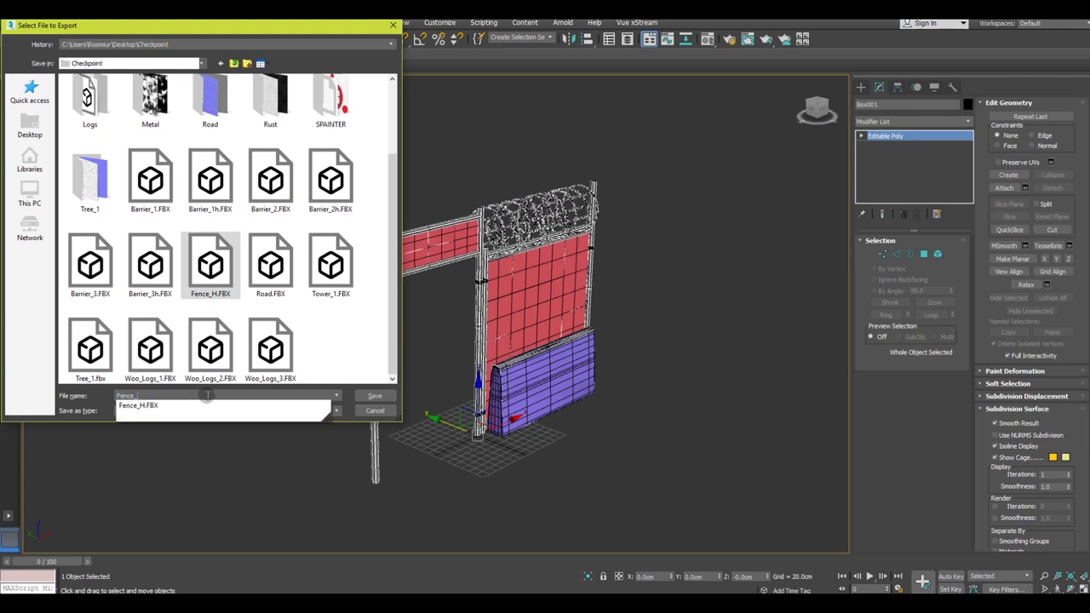
{"action": "key", "text": "Escape"}
{"action": "key", "text": "Return"}
{"action": "key", "text": "Return"}
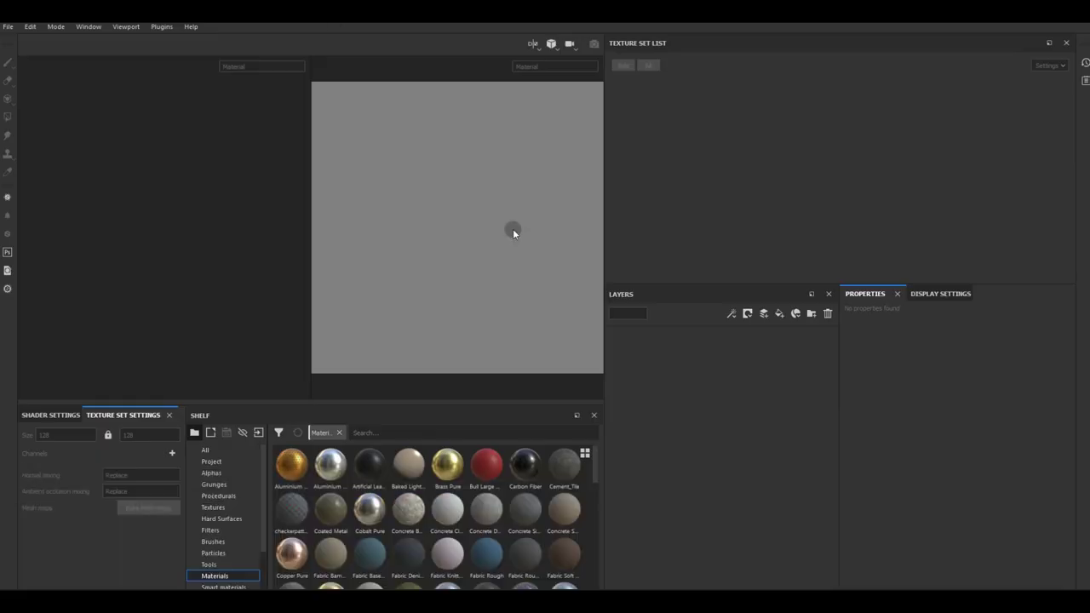
Create a new project using Fence.FBX from the Checkpoint folder as its mesh.
{"action": "left_click", "coordinate": [8, 26]}
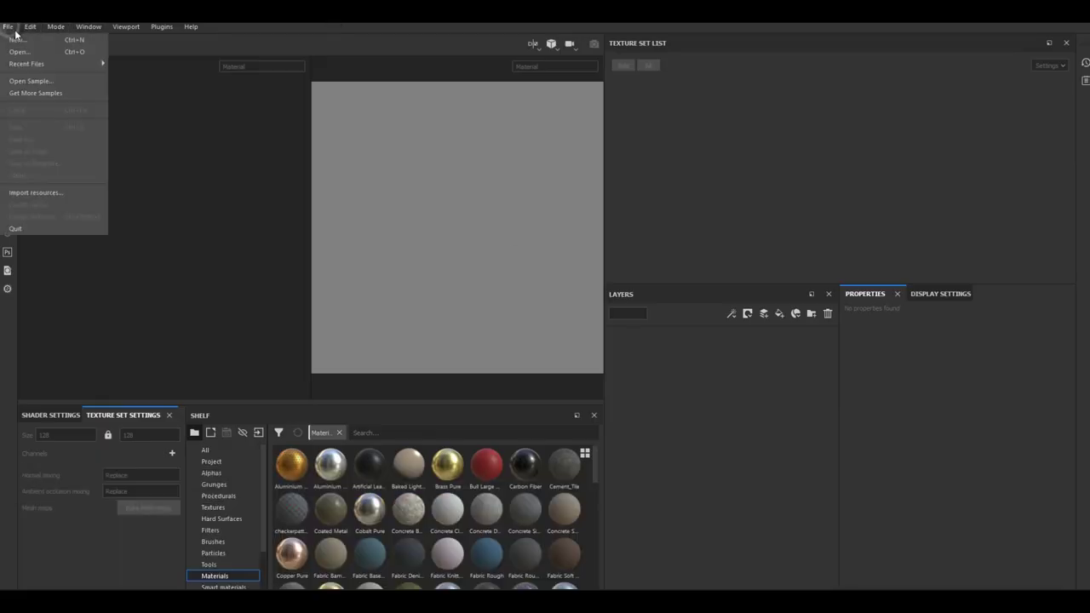
{"action": "left_click", "coordinate": [16, 39]}
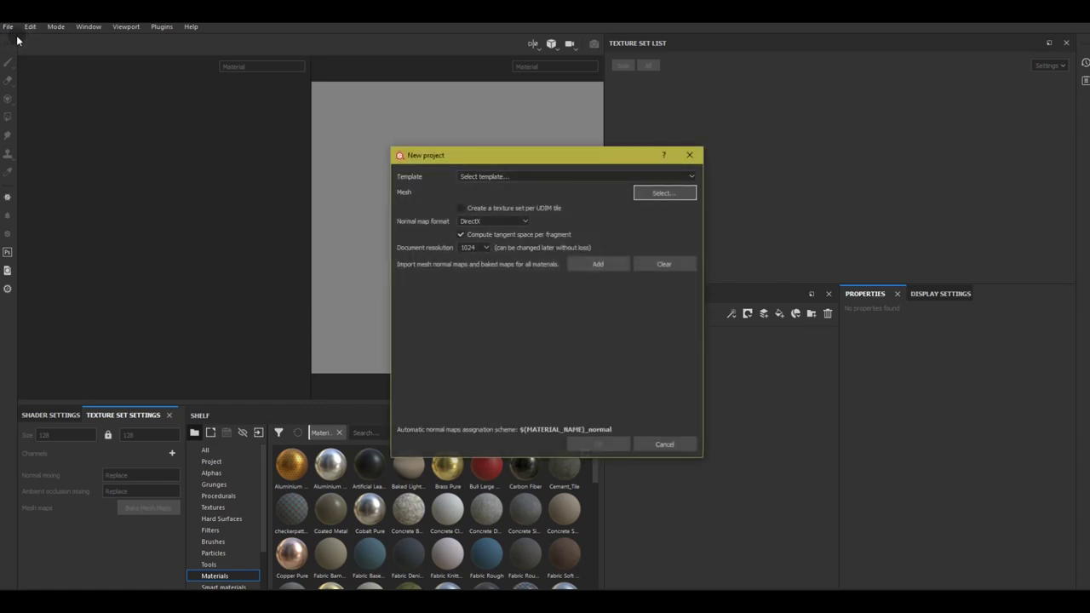
{"action": "left_click", "coordinate": [654, 193]}
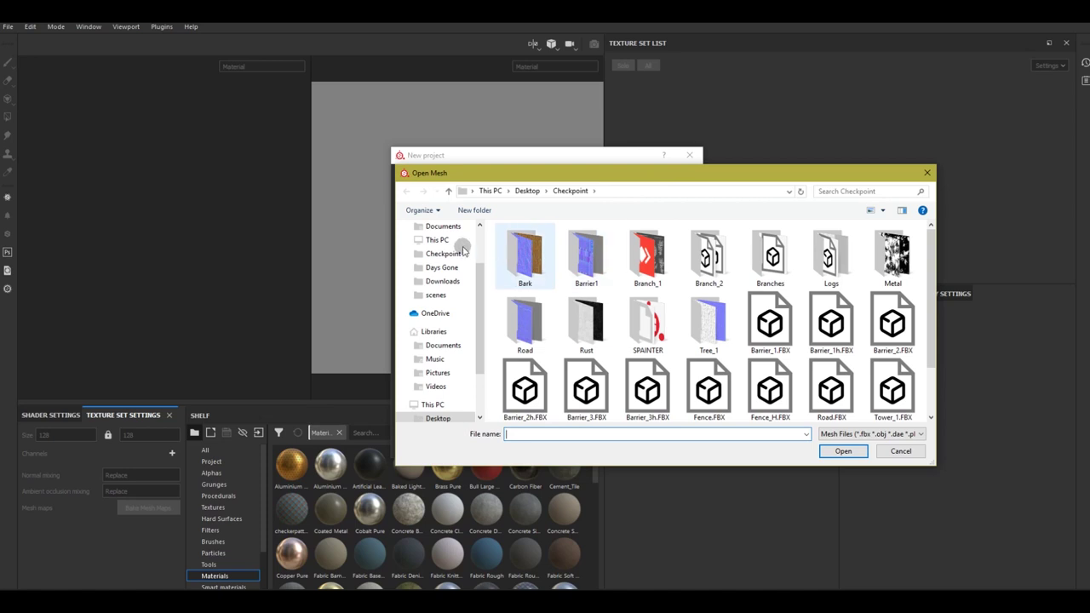
{"action": "scroll", "coordinate": [463, 281], "scroll_direction": "up", "scroll_amount": 2}
{"action": "left_click", "coordinate": [443, 318]}
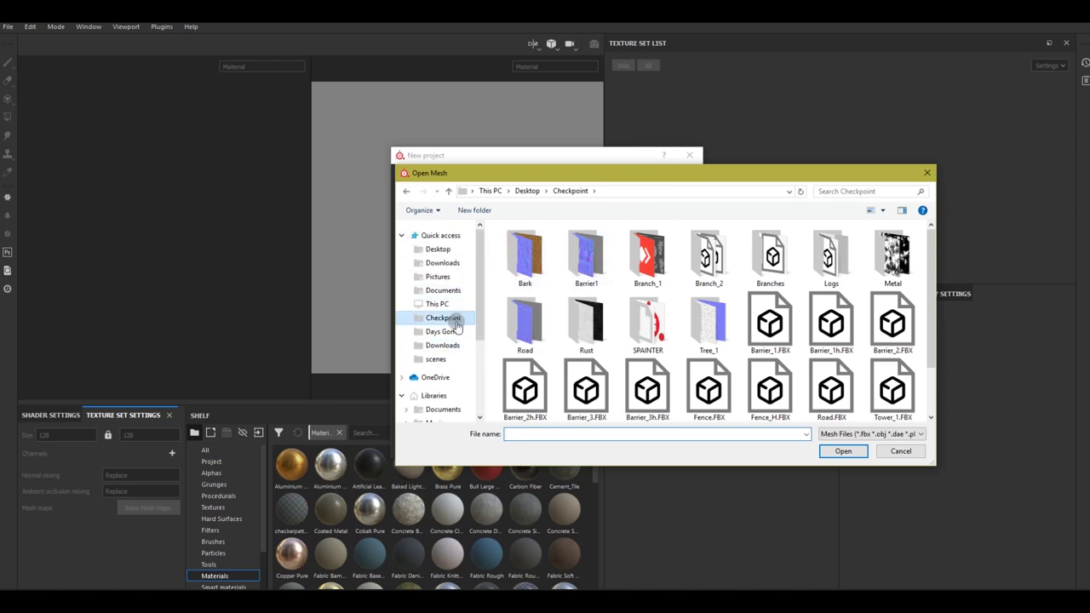
{"action": "scroll", "coordinate": [601, 335], "scroll_direction": "down", "scroll_amount": 1}
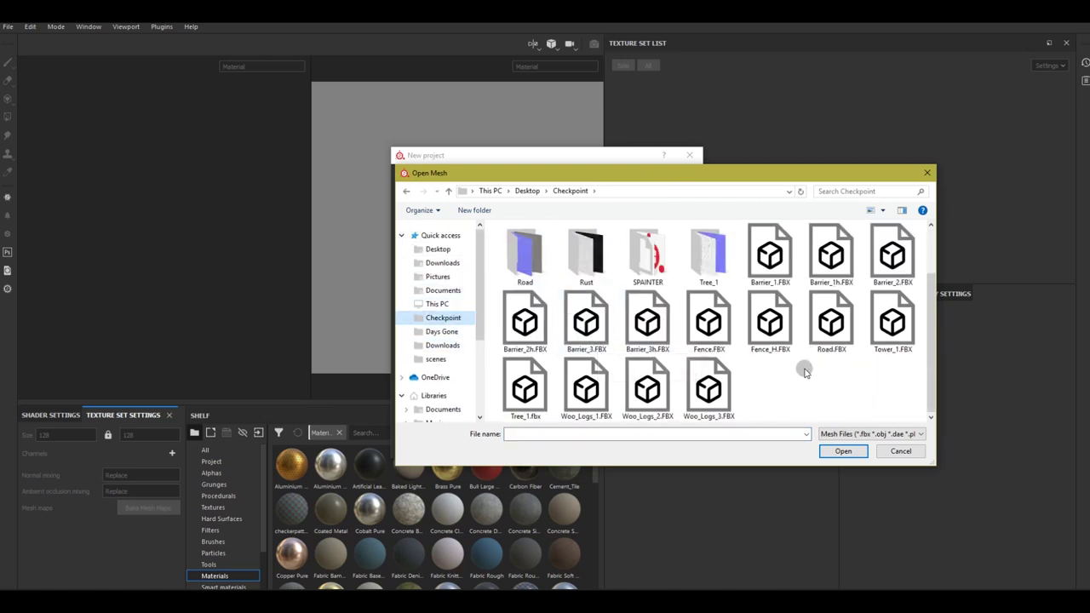
{"action": "double_click", "coordinate": [709, 322]}
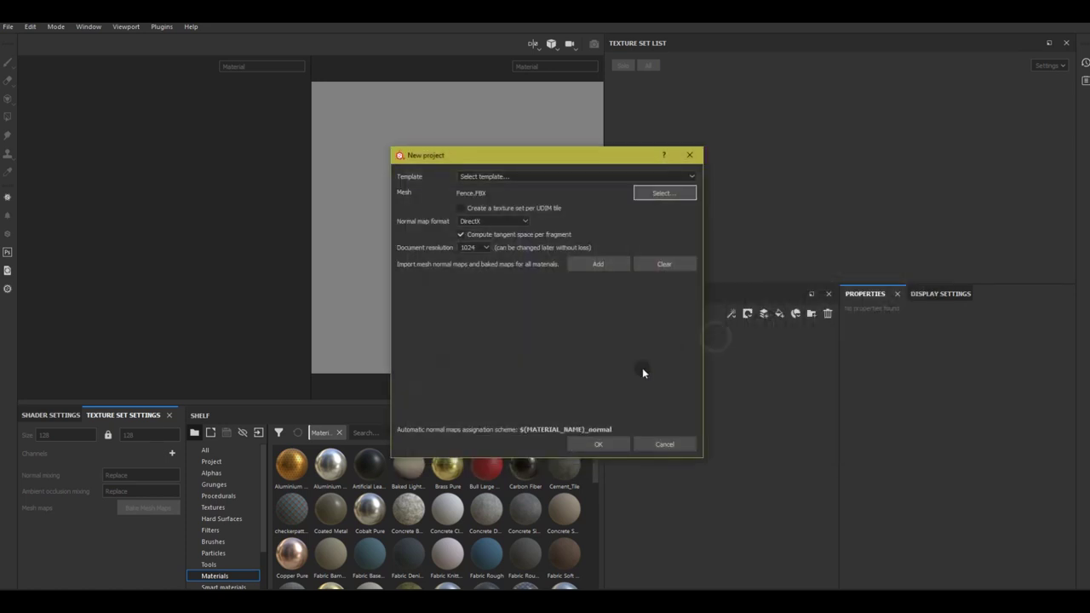
{"action": "left_click", "coordinate": [603, 443]}
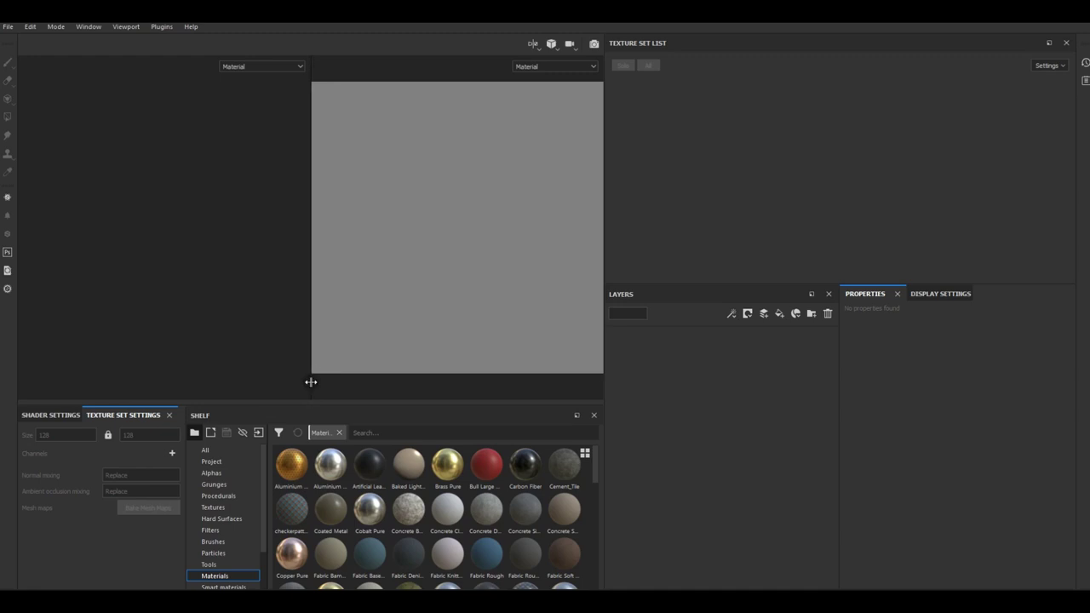
Enlarge the 3D view, orbit the fence frontally, and scroll the texture set settings.
{"action": "mouse_move", "coordinate": [311, 382]}
{"action": "left_mouse_down"}
{"action": "mouse_move", "coordinate": [515, 348]}
{"action": "mouse_move", "coordinate": [574, 346]}
{"action": "mouse_move", "coordinate": [576, 355]}
{"action": "left_mouse_up"}
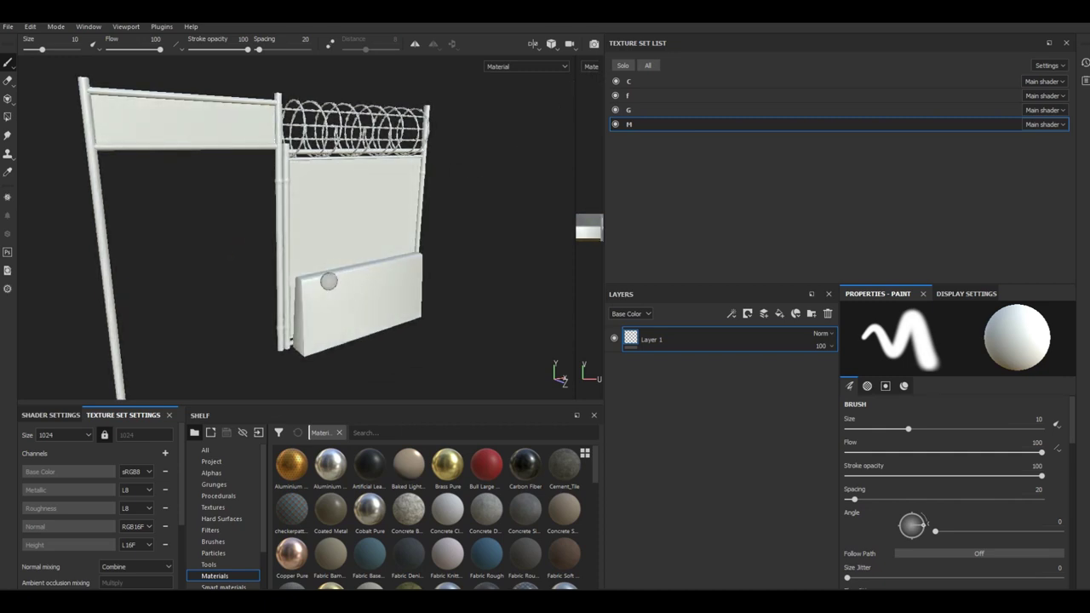
{"action": "mouse_move", "coordinate": [345, 268]}
{"action": "left_mouse_down", "text": "alt"}
{"action": "mouse_move", "coordinate": [380, 261]}
{"action": "mouse_move", "coordinate": [360, 286]}
{"action": "left_mouse_up", "text": "alt"}
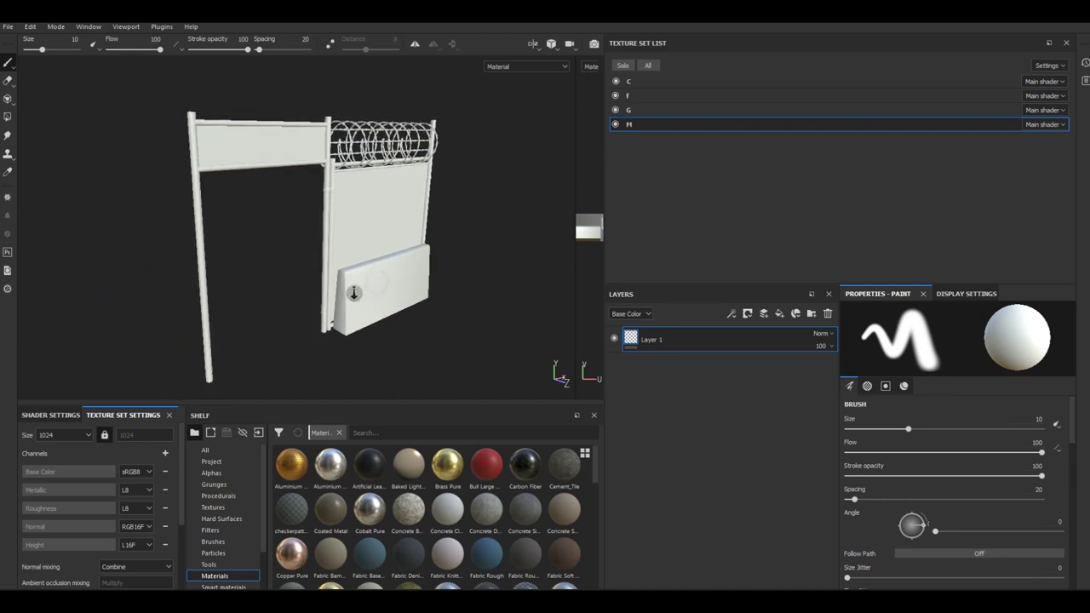
{"action": "scroll", "coordinate": [145, 545], "scroll_direction": "down", "scroll_amount": 2}
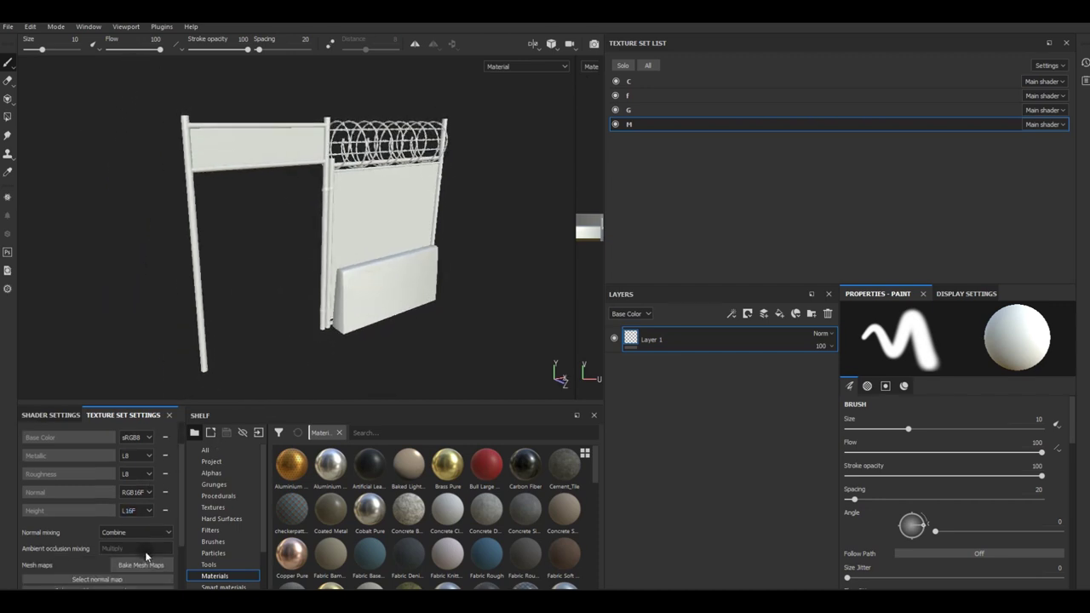
Set bake output to 2048, exclude AO and thickness, and load Fence_H.FBX as high-poly.
{"action": "left_click", "coordinate": [141, 565]}
{"action": "mouse_move", "coordinate": [553, 171]}
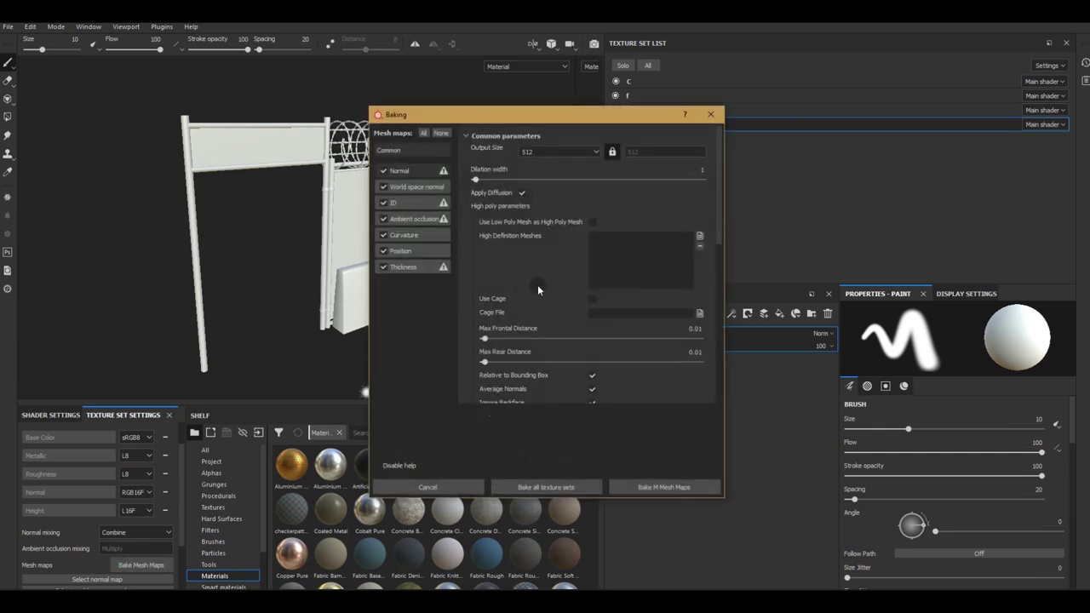
{"action": "left_click", "coordinate": [553, 152]}
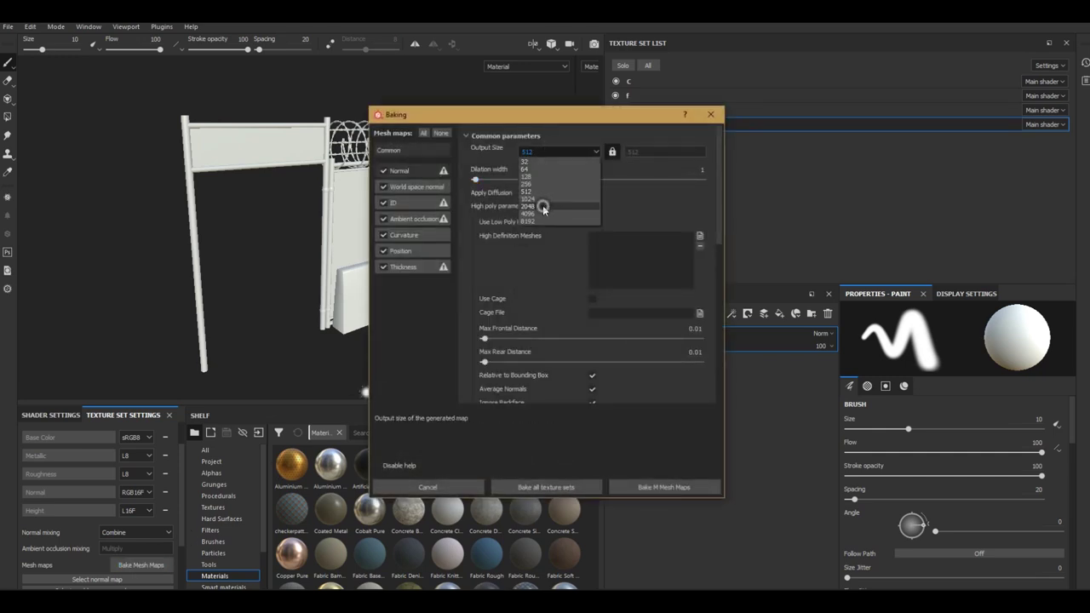
{"action": "left_click", "coordinate": [543, 205]}
{"action": "left_click", "coordinate": [383, 219]}
{"action": "left_click", "coordinate": [383, 267]}
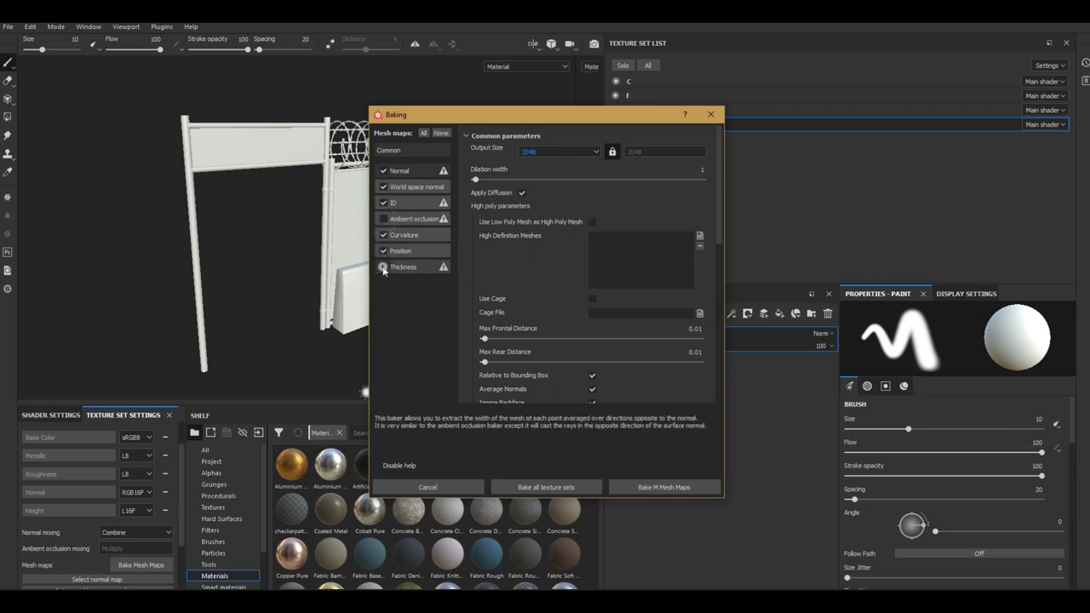
{"action": "left_click", "coordinate": [698, 239]}
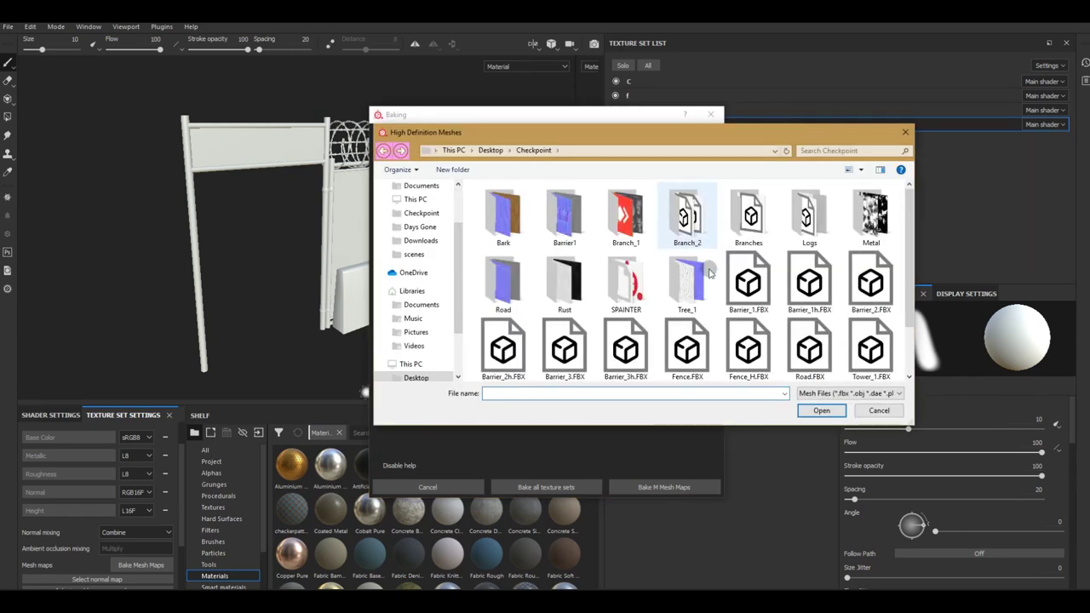
{"action": "scroll", "coordinate": [716, 289], "scroll_direction": "down", "scroll_amount": 1}
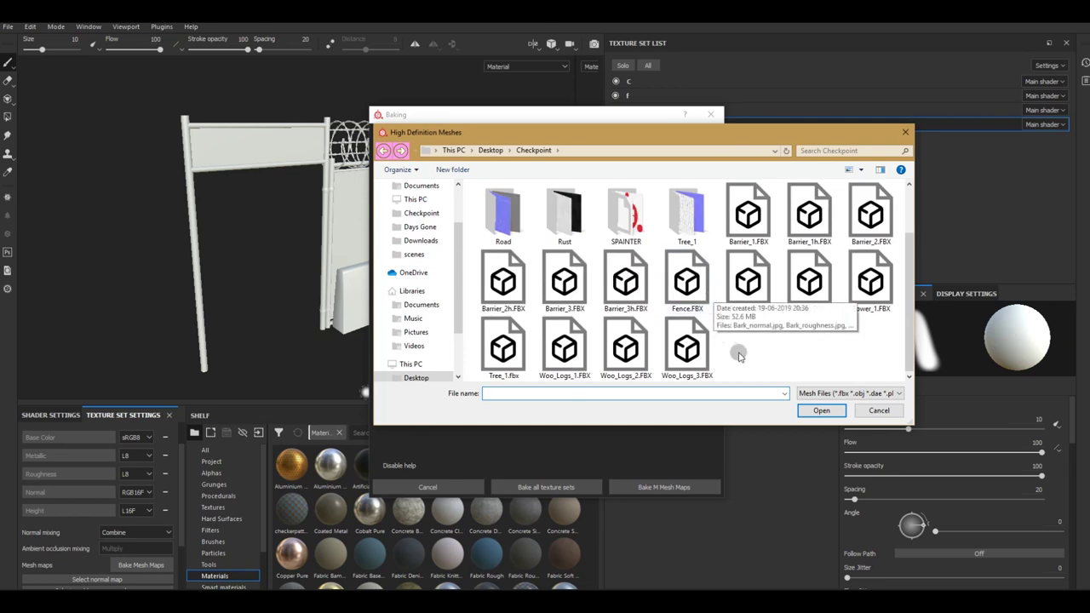
{"action": "double_click", "coordinate": [741, 290]}
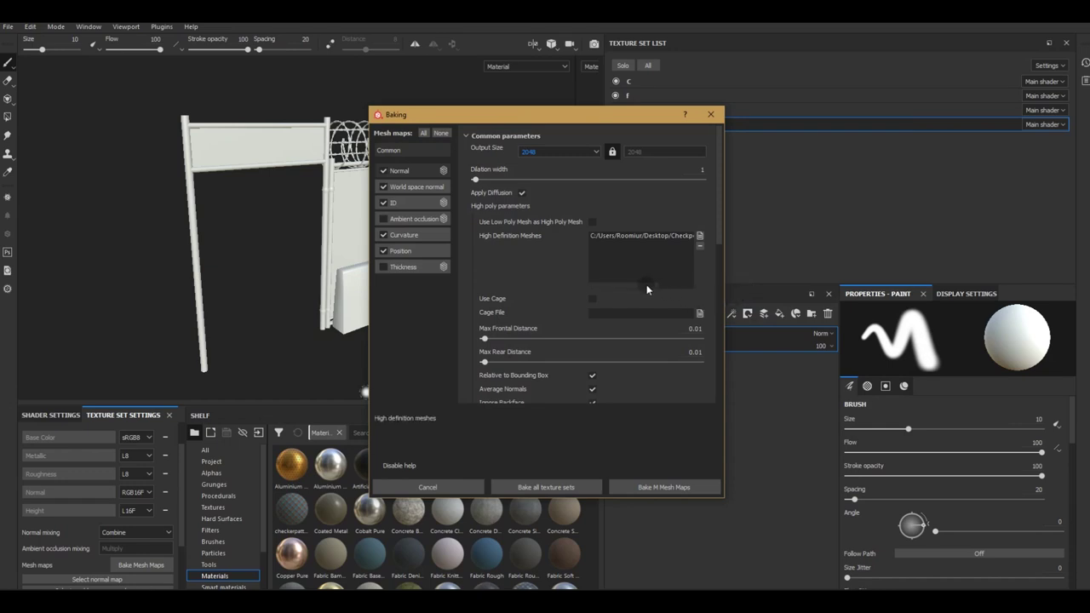
Set dilation 24, rear distance 0.395, 4x4 subsampling, and bake all texture sets.
{"action": "left_click_drag", "start_coordinate": [644, 288], "coordinate": [674, 285]}
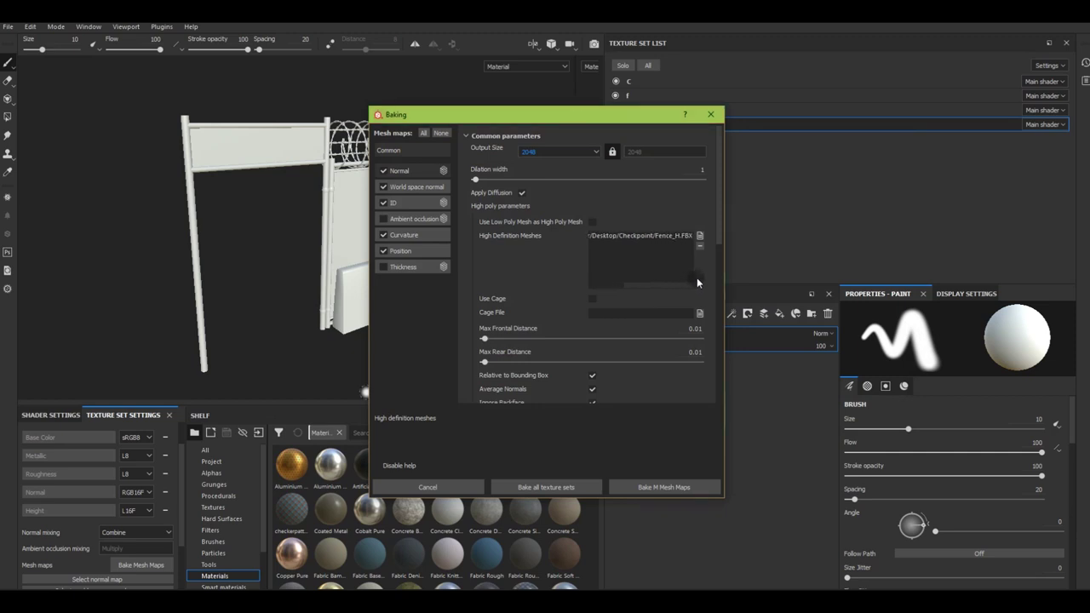
{"action": "left_click_drag", "start_coordinate": [502, 174], "coordinate": [520, 183]}
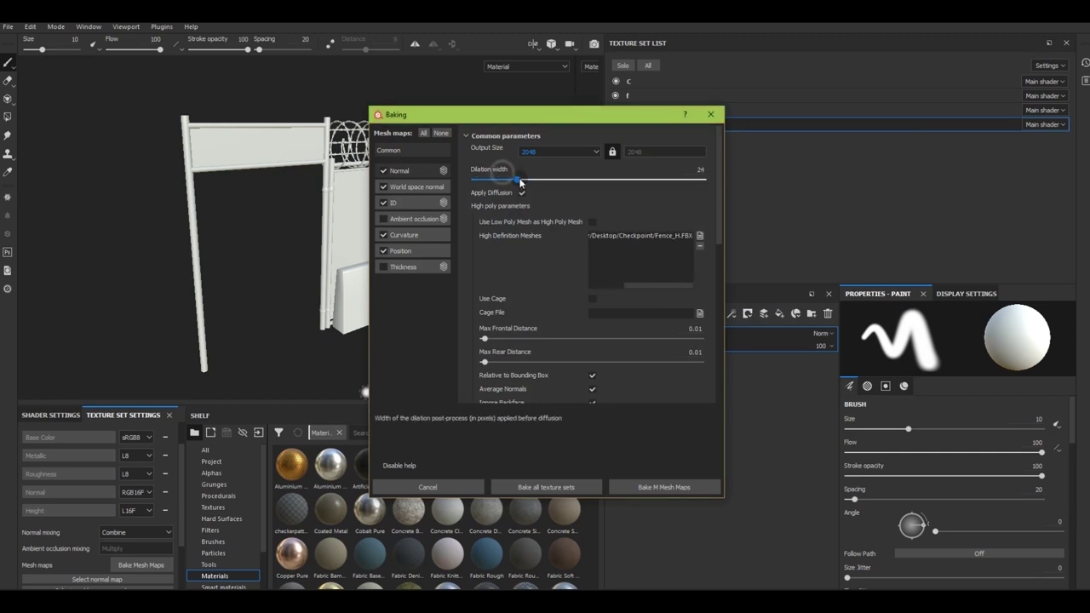
{"action": "left_click_drag", "start_coordinate": [570, 362], "coordinate": [568, 362]}
{"action": "left_click", "coordinate": [593, 389]}
{"action": "scroll", "coordinate": [609, 379], "scroll_direction": "down", "scroll_amount": 2}
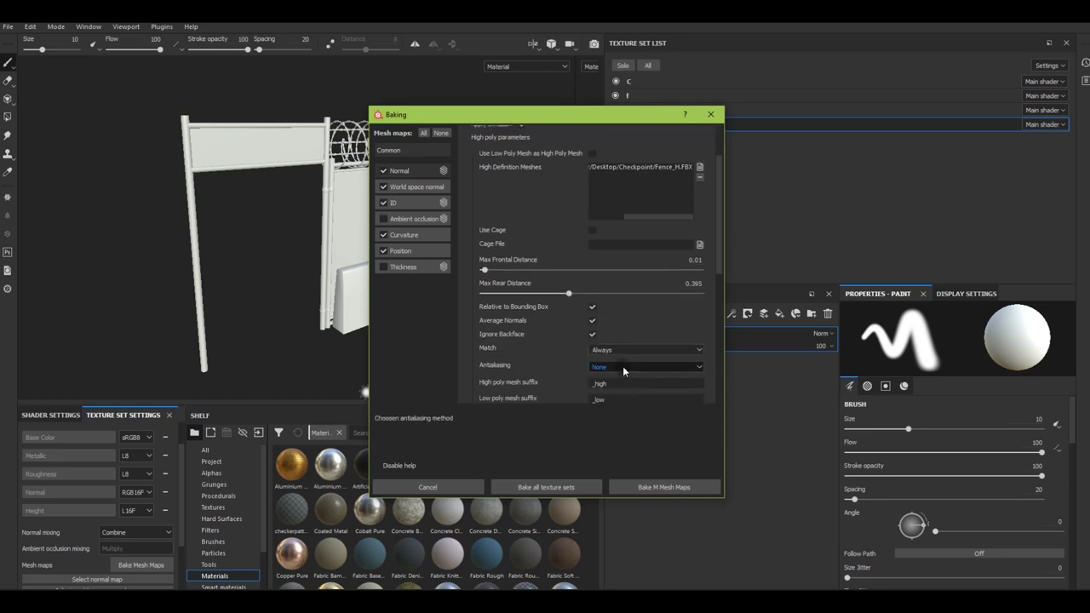
{"action": "left_click", "coordinate": [622, 367]}
{"action": "left_click", "coordinate": [632, 392]}
{"action": "left_click", "coordinate": [598, 270]}
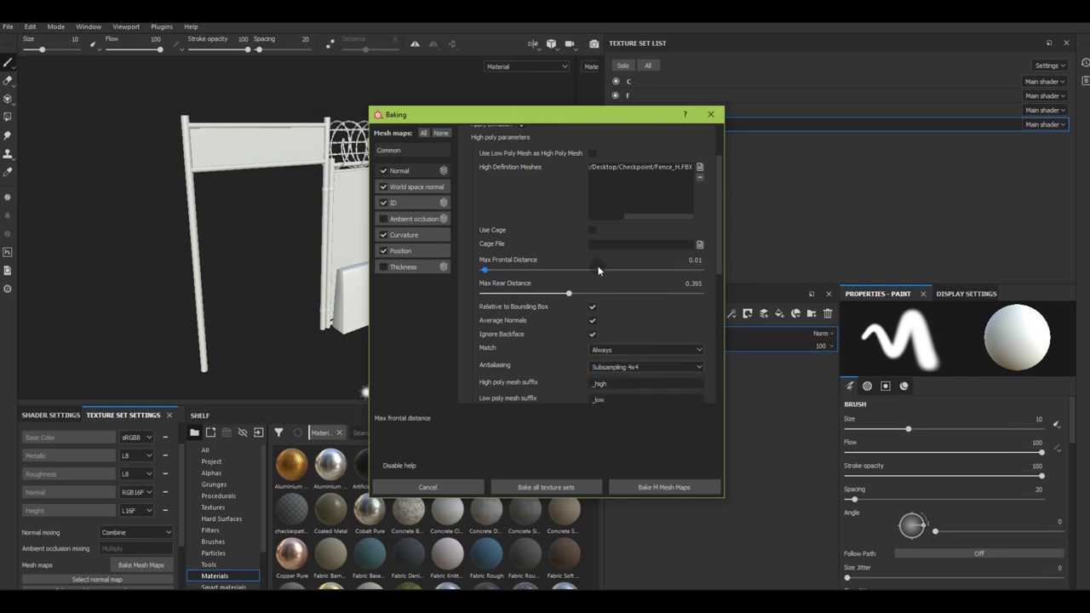
{"action": "scroll", "coordinate": [557, 248], "scroll_direction": "up", "scroll_amount": 2}
{"action": "scroll", "coordinate": [557, 259], "scroll_direction": "down", "scroll_amount": 1}
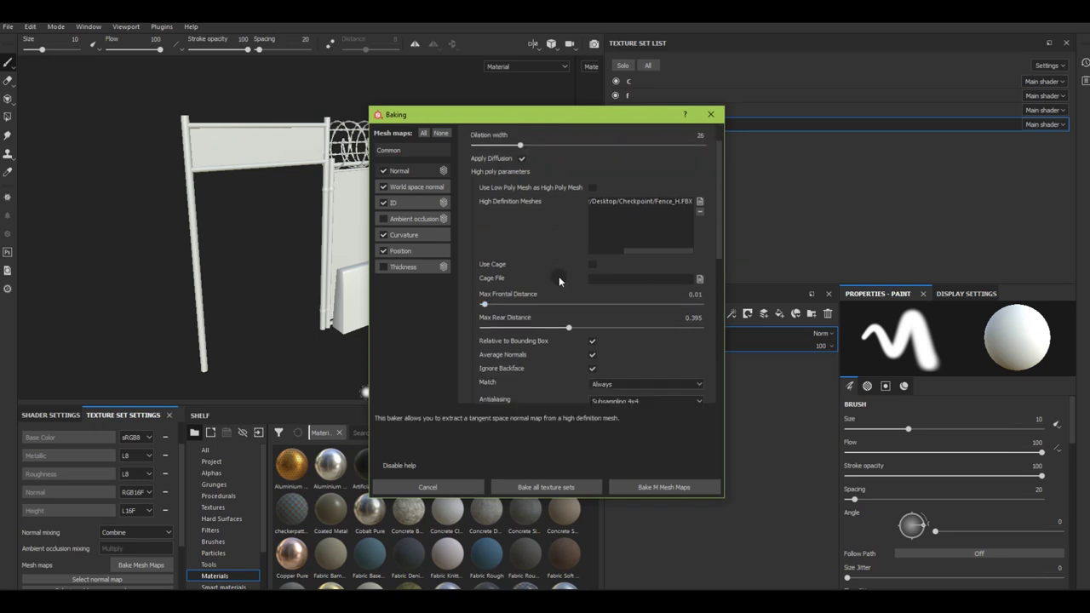
{"action": "scroll", "coordinate": [558, 276], "scroll_direction": "down", "scroll_amount": 1}
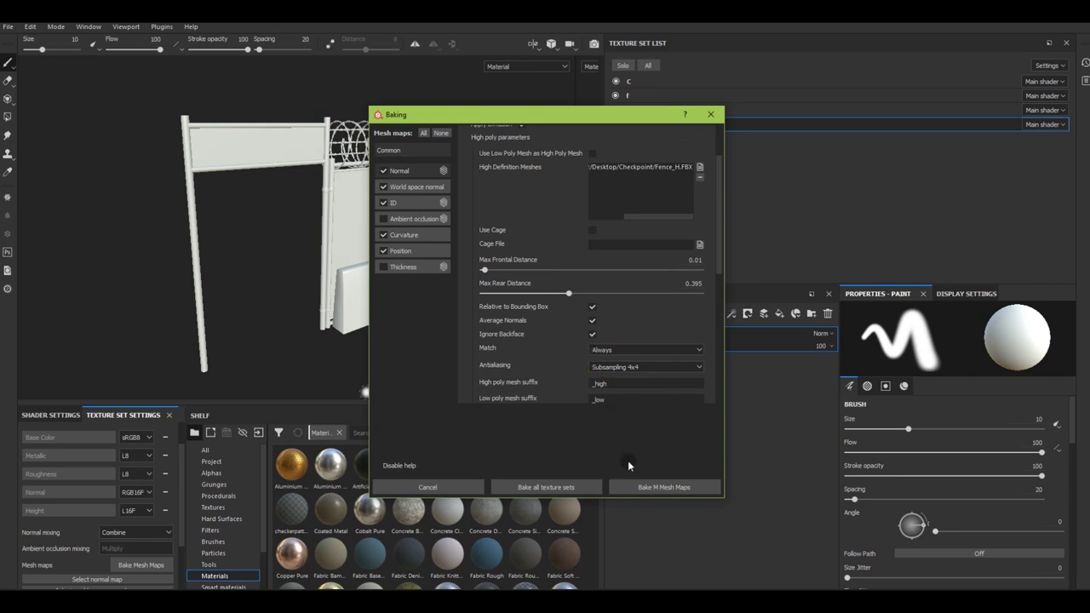
{"action": "left_click", "coordinate": [574, 489]}
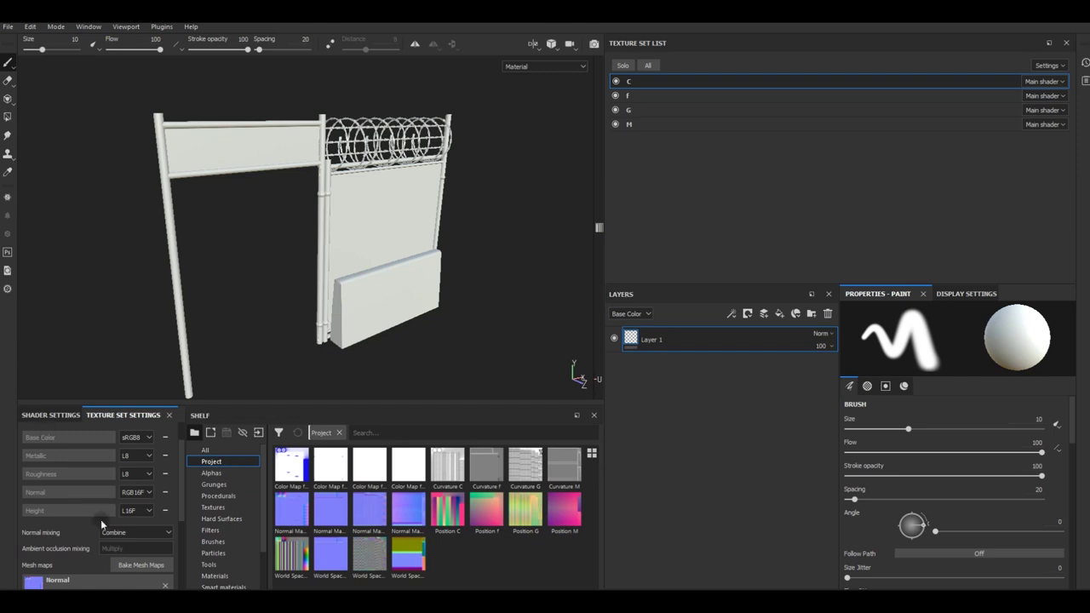
Bake only ambient occlusion for all texture sets with antialiasing set to None.
{"action": "left_click", "coordinate": [152, 565]}
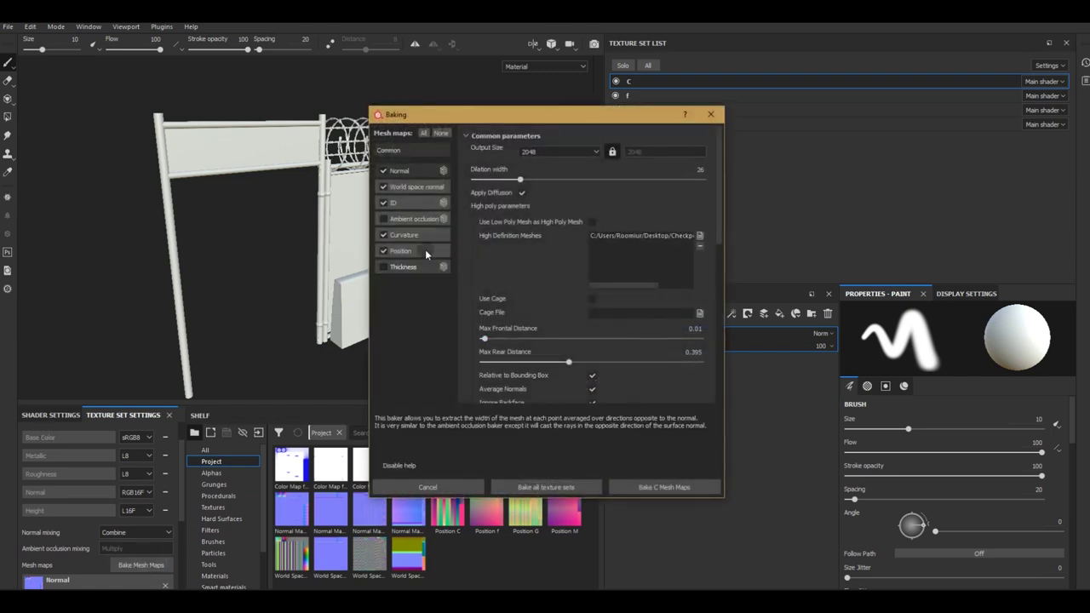
{"action": "left_click", "coordinate": [440, 133]}
{"action": "left_click", "coordinate": [383, 219]}
{"action": "scroll", "coordinate": [662, 379], "scroll_direction": "down", "scroll_amount": 1}
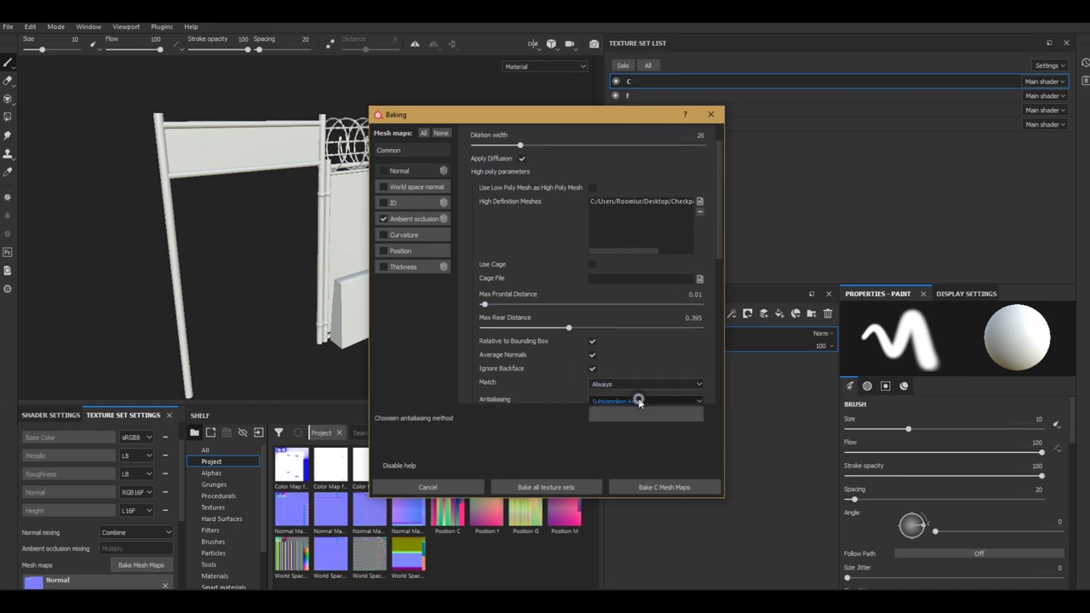
{"action": "left_click", "coordinate": [639, 400]}
{"action": "left_click", "coordinate": [629, 412]}
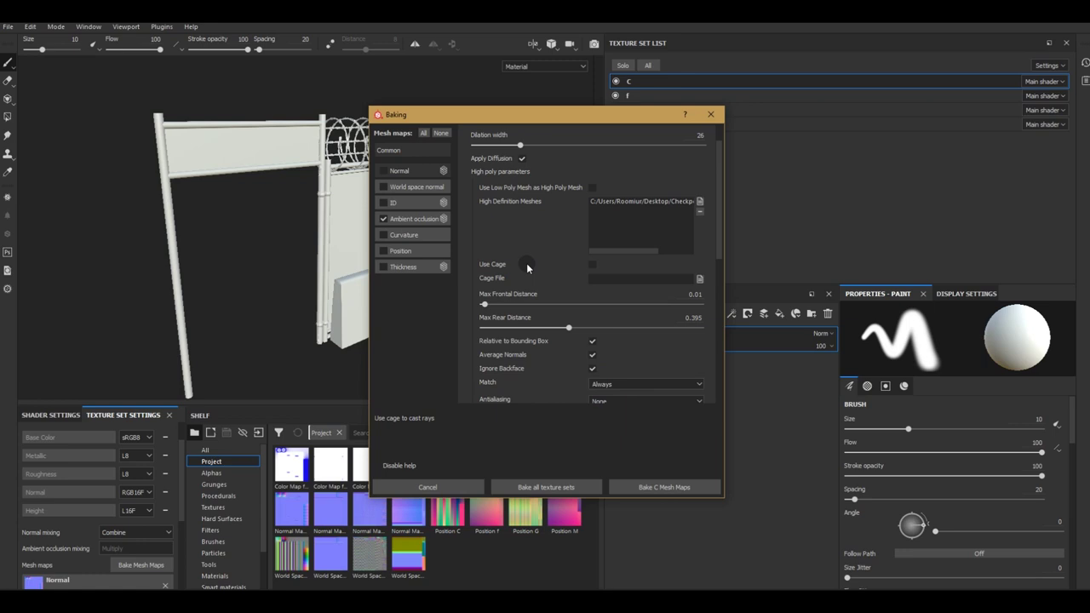
{"action": "scroll", "coordinate": [527, 263], "scroll_direction": "down", "scroll_amount": 1}
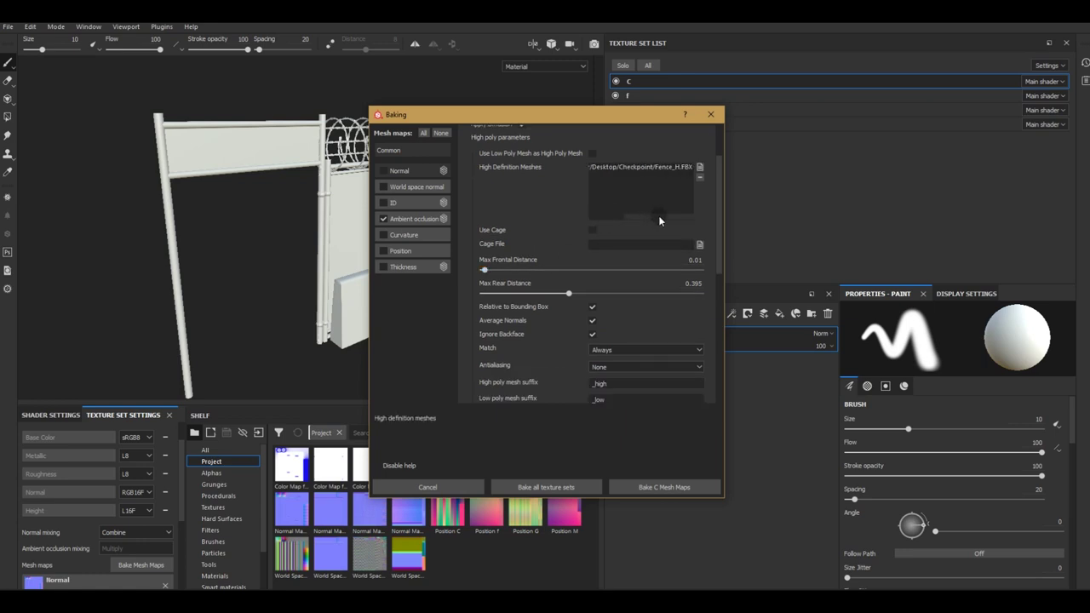
{"action": "scroll", "coordinate": [532, 272], "scroll_direction": "up", "scroll_amount": 1}
{"action": "scroll", "coordinate": [532, 272], "scroll_direction": "up", "scroll_amount": 1}
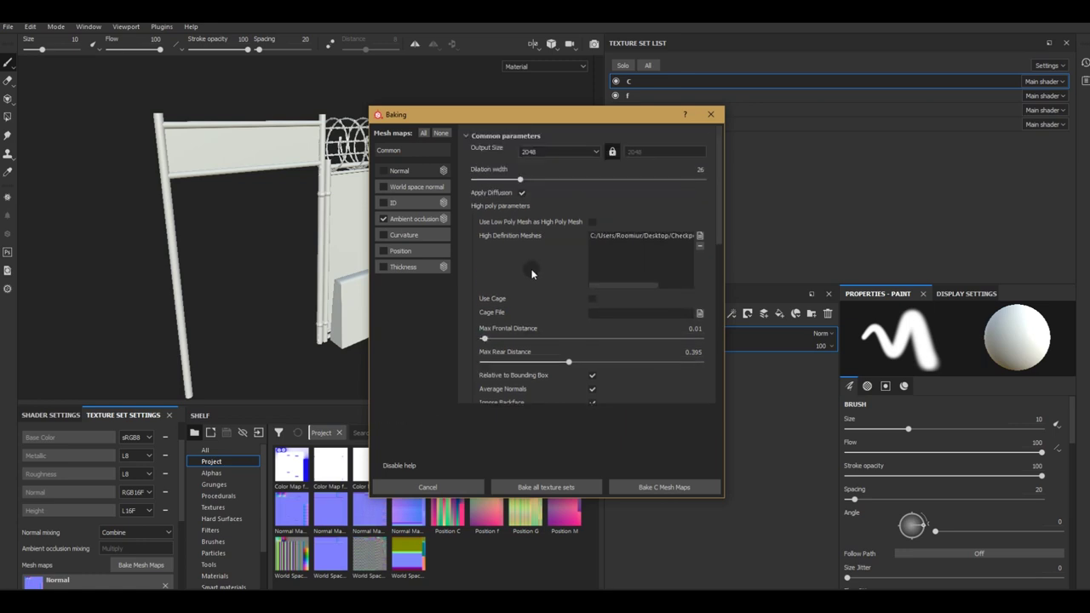
{"action": "scroll", "coordinate": [533, 285], "scroll_direction": "down", "scroll_amount": 3}
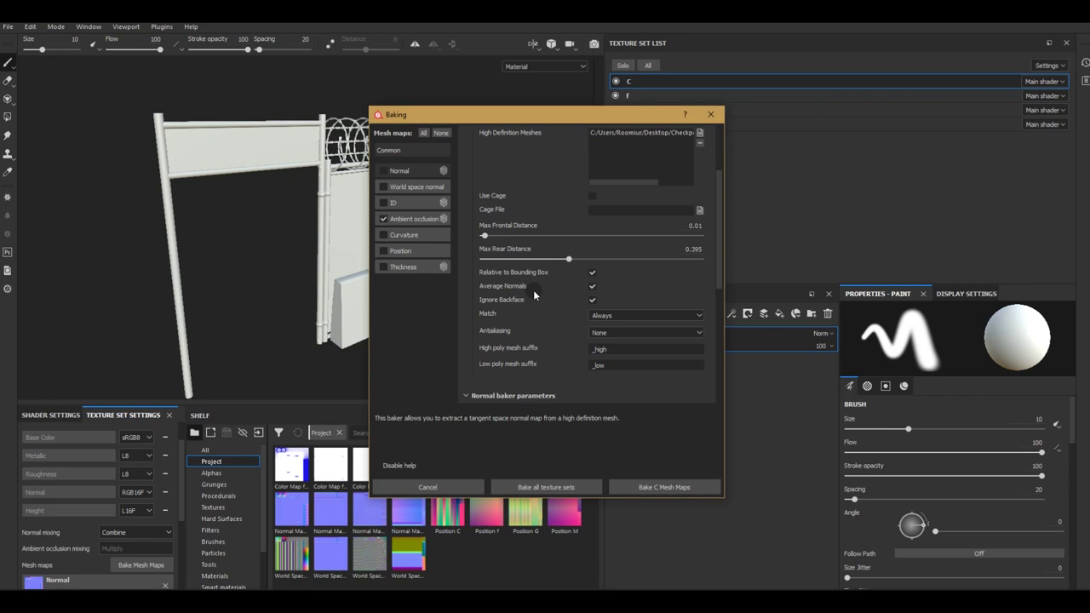
{"action": "left_click", "coordinate": [562, 489]}
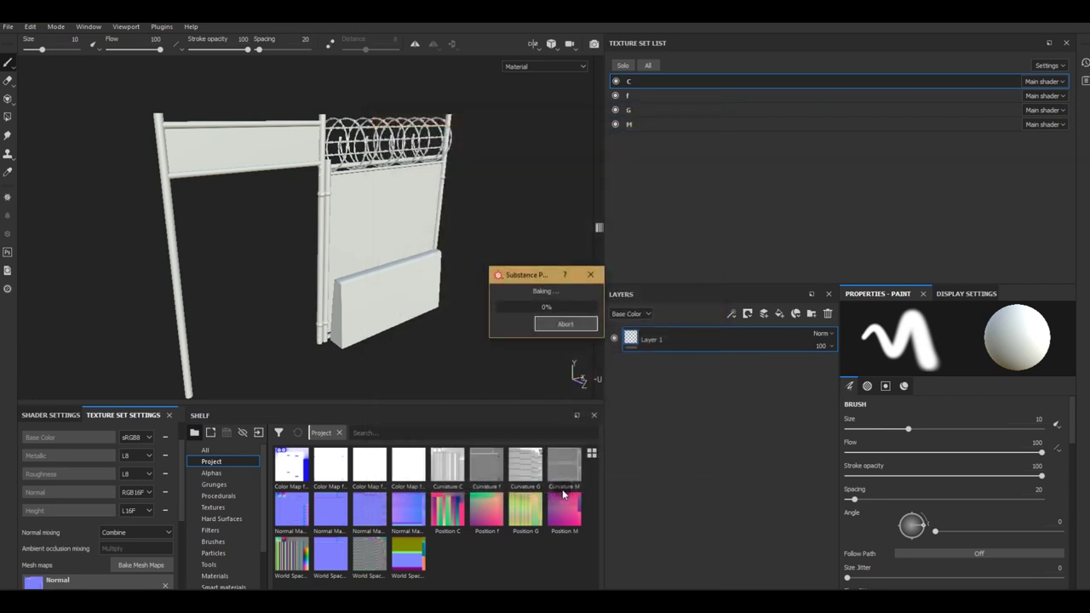
Add two fill layers and give Fill layer 2 mesh C's ambient occlusion map as base colour.
{"action": "left_click", "coordinate": [781, 317]}
{"action": "left_click", "coordinate": [781, 317]}
{"action": "left_click", "coordinate": [1050, 495]}
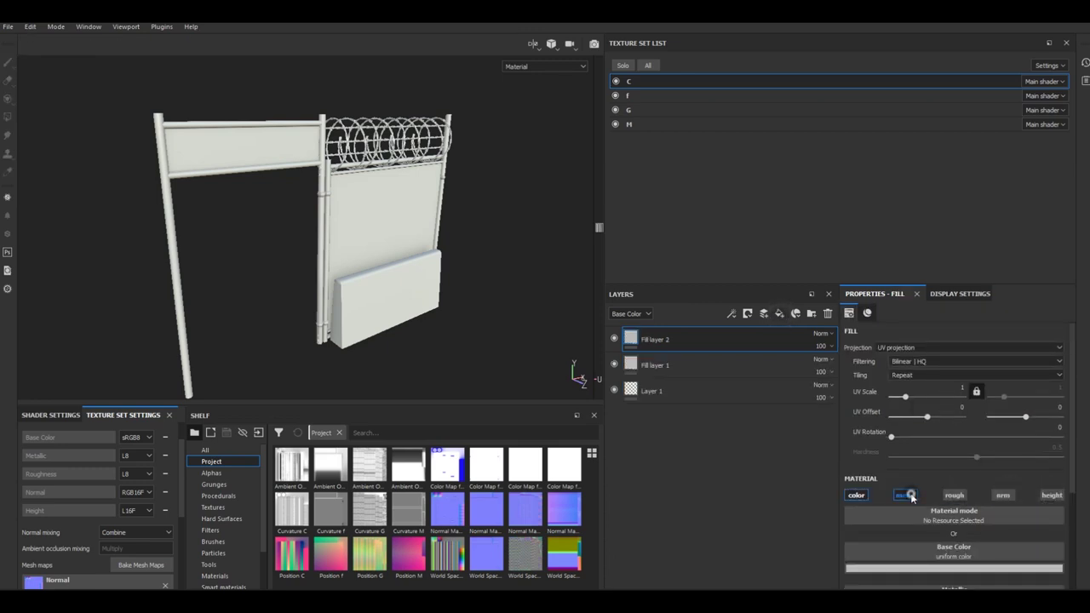
{"action": "left_click", "coordinate": [925, 548]}
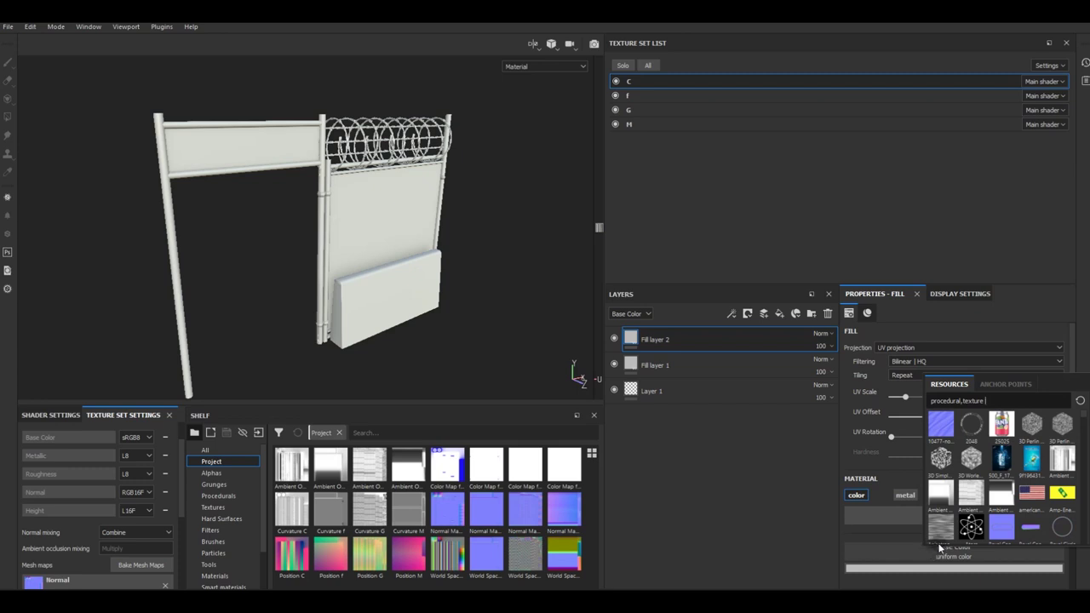
{"action": "left_click", "coordinate": [1065, 469]}
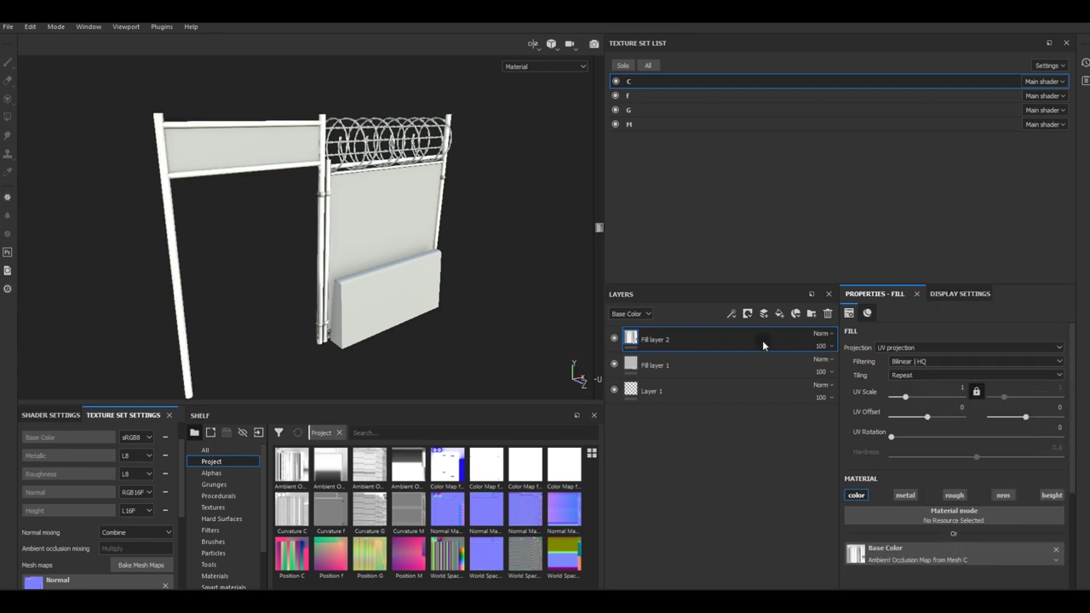
Blend Fill layer 2 in Multiply mode at 55 opacity.
{"action": "left_click", "coordinate": [811, 333]}
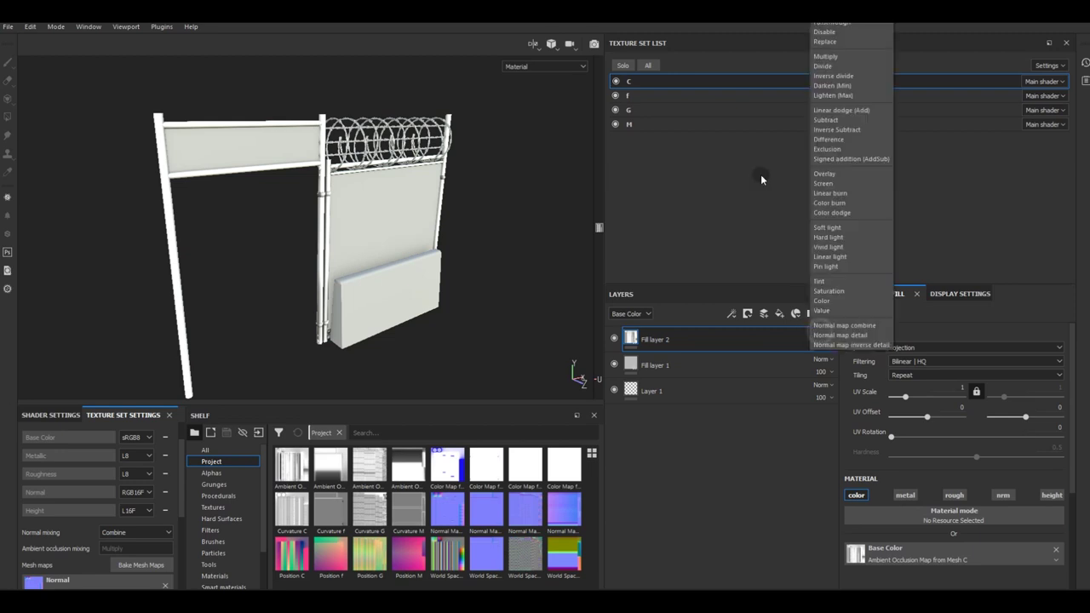
{"action": "left_click", "coordinate": [853, 56]}
{"action": "left_click_drag", "start_coordinate": [824, 348], "coordinate": [841, 362]}
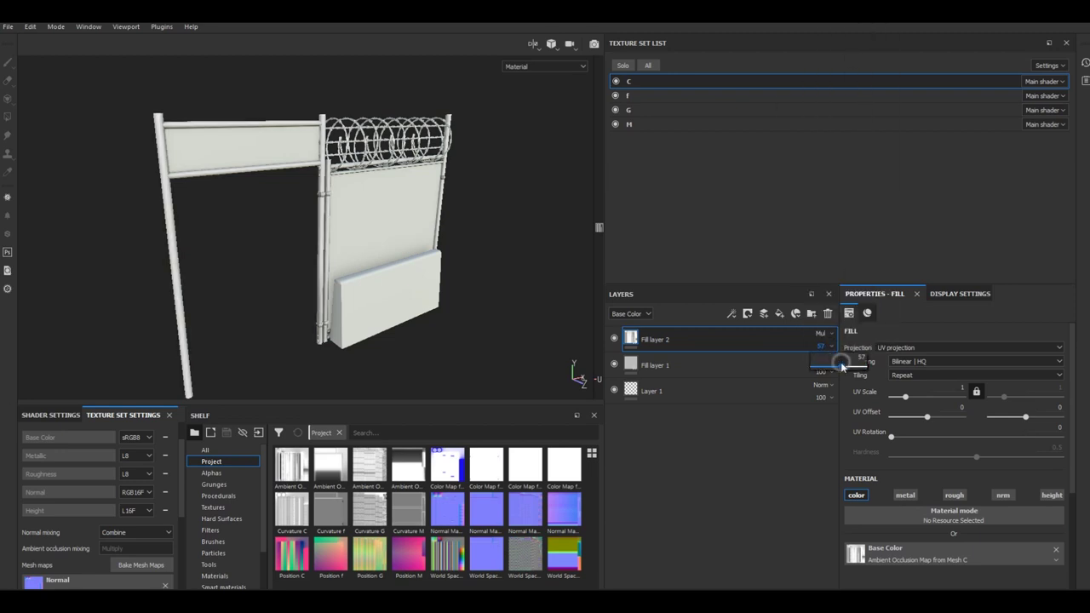
Select Fill layer 1 and browse the Materials shelf.
{"action": "left_click", "coordinate": [688, 367]}
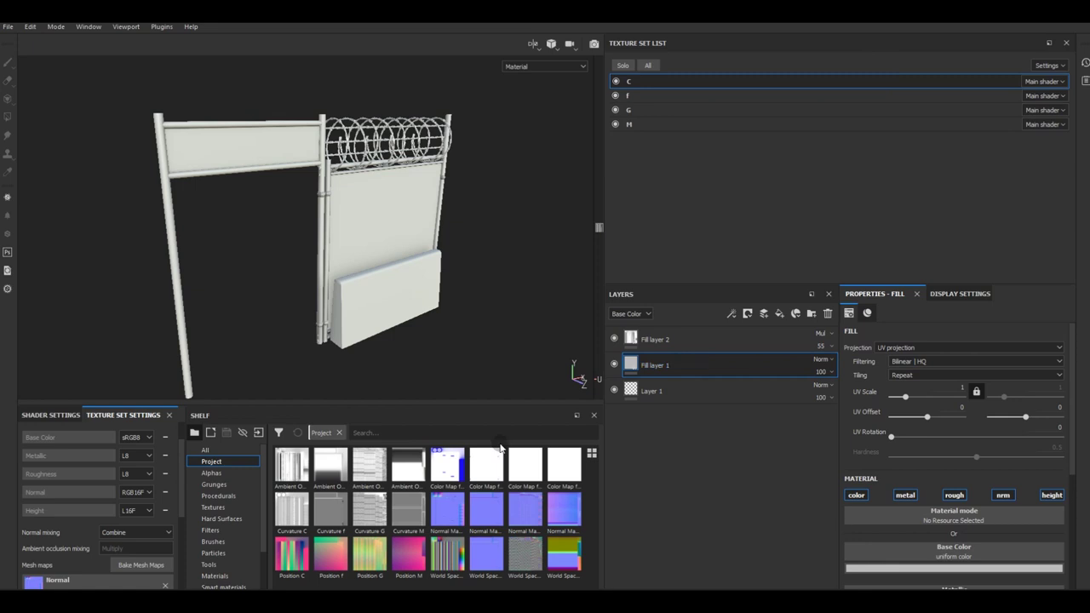
{"action": "left_click", "coordinate": [224, 574]}
{"action": "scroll", "coordinate": [378, 548], "scroll_direction": "down", "scroll_amount": 3}
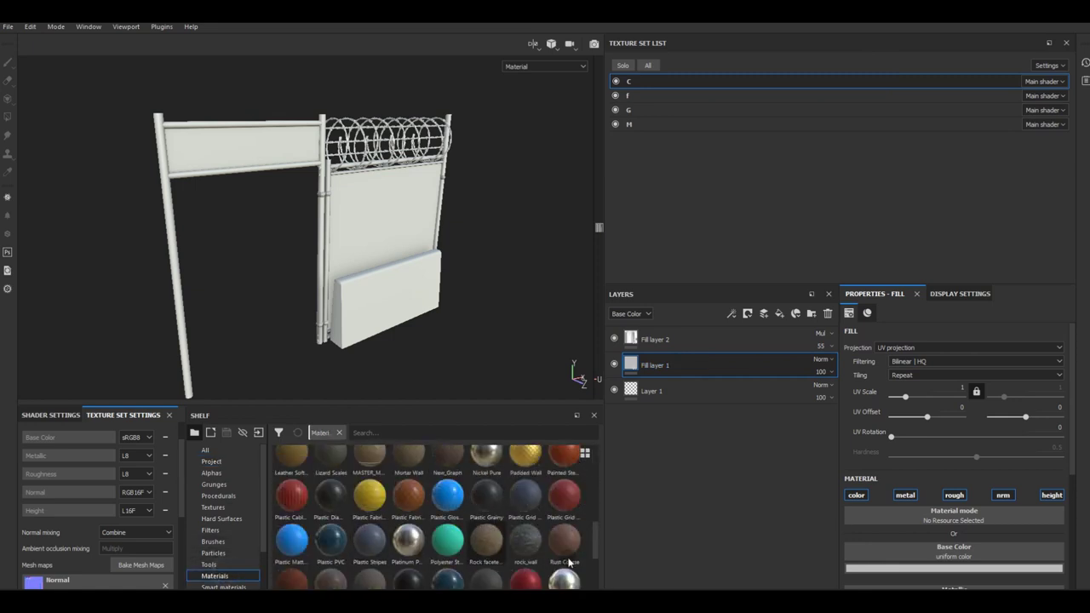
{"action": "left_click_drag", "start_coordinate": [595, 542], "coordinate": [600, 573]}
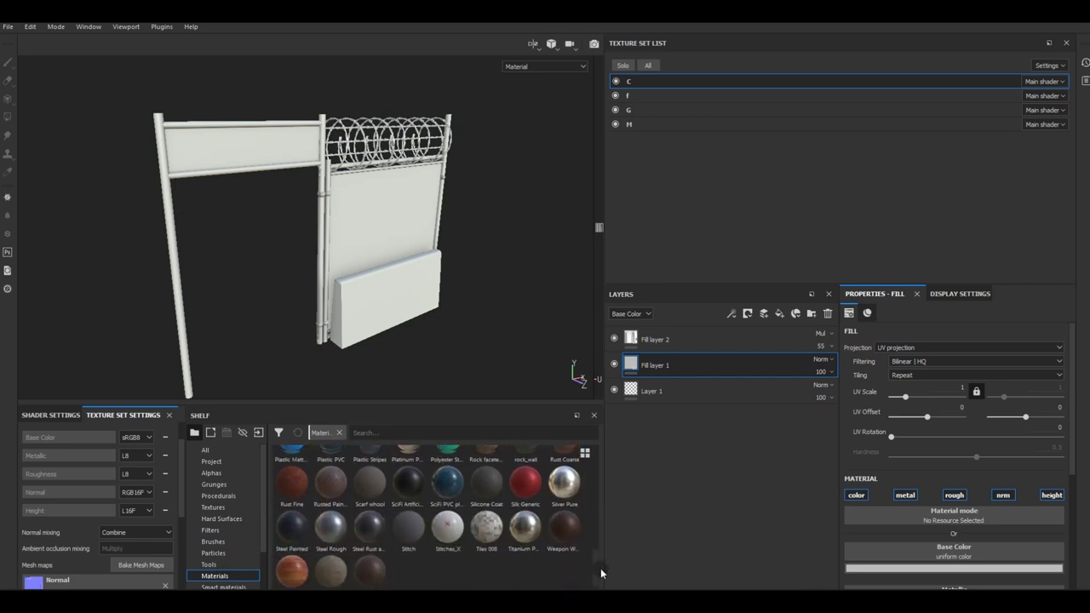
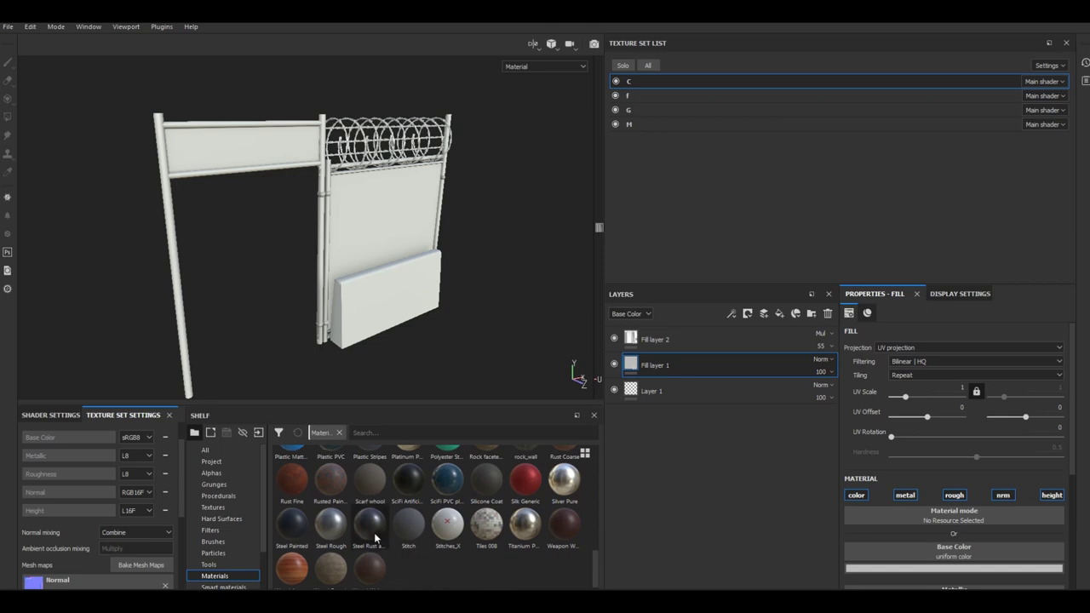
Apply the Steel Painted material to Fill layer 1 with tri-planar projection.
{"action": "left_click", "coordinate": [299, 534]}
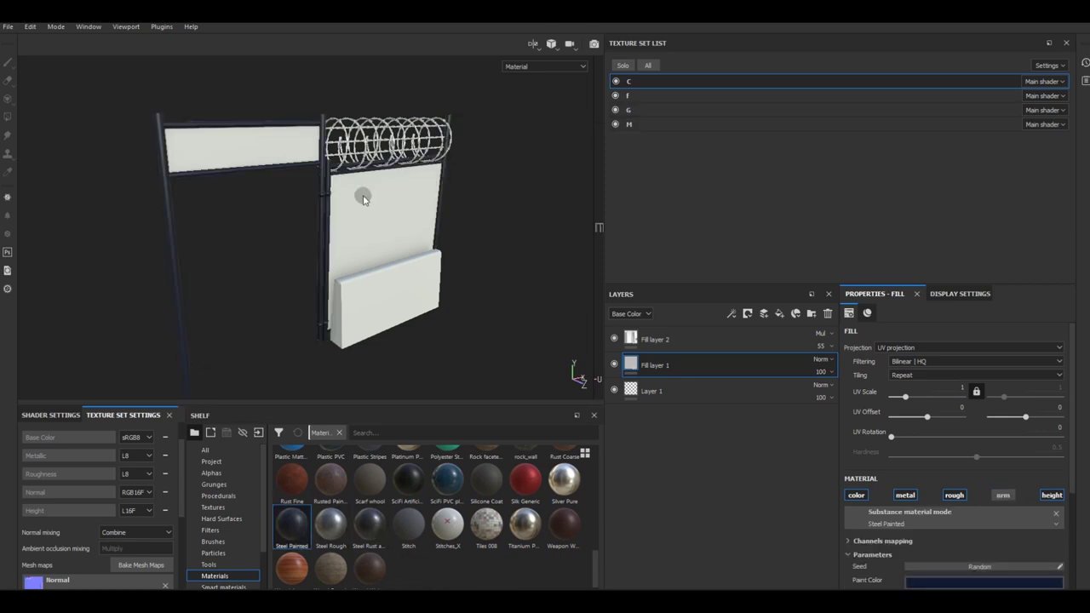
{"action": "scroll", "coordinate": [153, 229], "scroll_direction": "up", "scroll_amount": 2}
{"action": "mouse_move", "coordinate": [184, 242]}
{"action": "left_mouse_down", "text": "alt"}
{"action": "mouse_move", "coordinate": [261, 236]}
{"action": "mouse_move", "coordinate": [294, 269]}
{"action": "left_mouse_up", "text": "alt"}
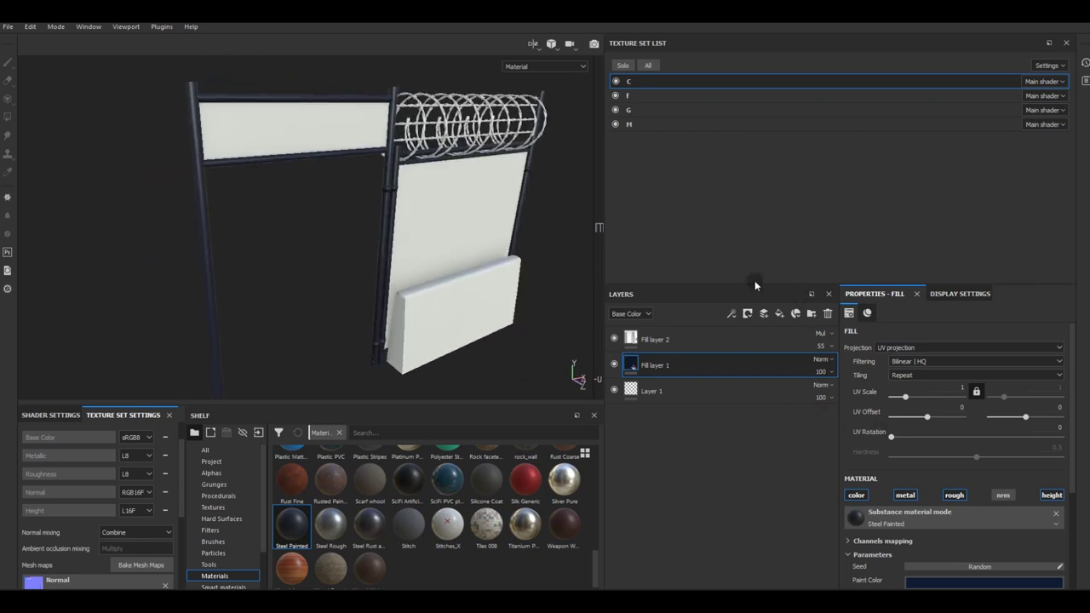
{"action": "mouse_move", "coordinate": [755, 283]}
{"action": "left_mouse_down"}
{"action": "mouse_move", "coordinate": [738, 142]}
{"action": "mouse_move", "coordinate": [738, 167]}
{"action": "left_mouse_up"}
{"action": "left_click", "coordinate": [902, 220]}
{"action": "left_click", "coordinate": [901, 238]}
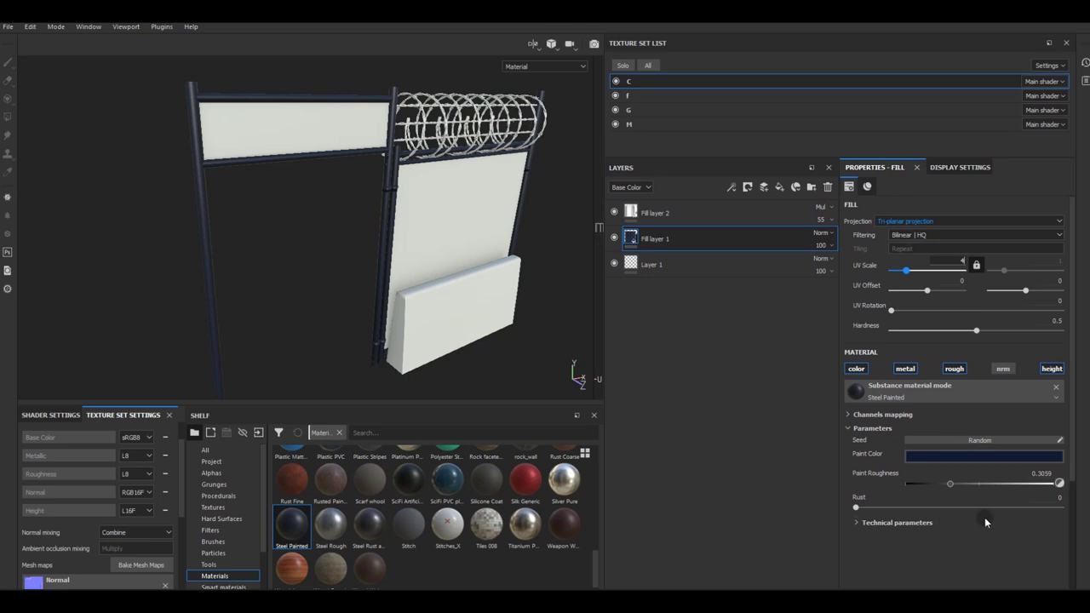
Set paint roughness to about 0.5, add some rust, make the paint grey and raise normal intensity.
{"action": "left_click", "coordinate": [981, 483]}
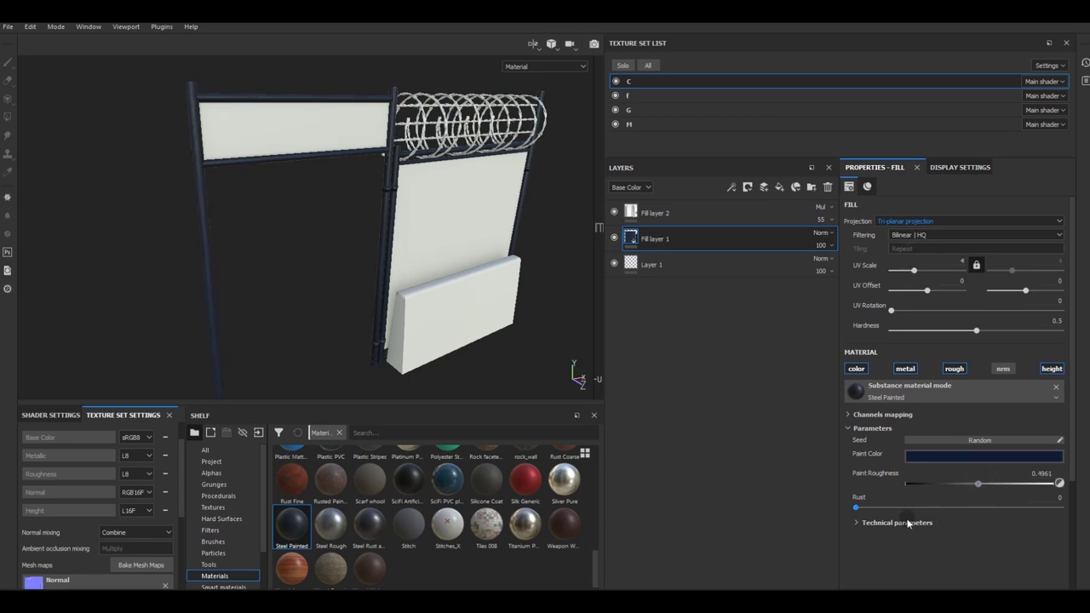
{"action": "left_click", "coordinate": [947, 506]}
{"action": "left_click", "coordinate": [935, 457]}
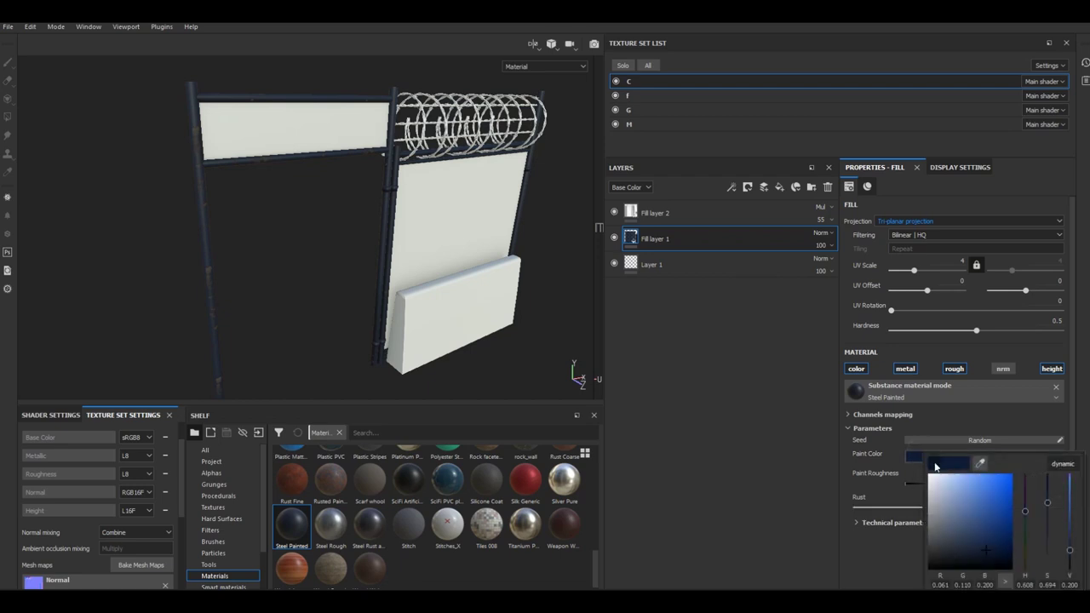
{"action": "left_click", "coordinate": [934, 528]}
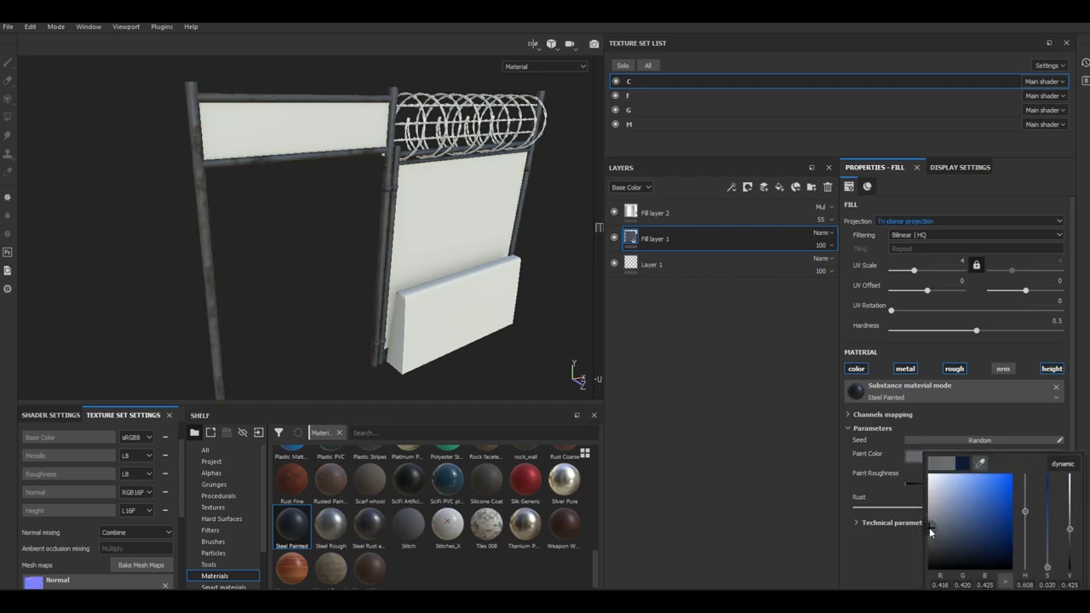
{"action": "middle_click_drag", "start_coordinate": [329, 306], "coordinate": [341, 291]}
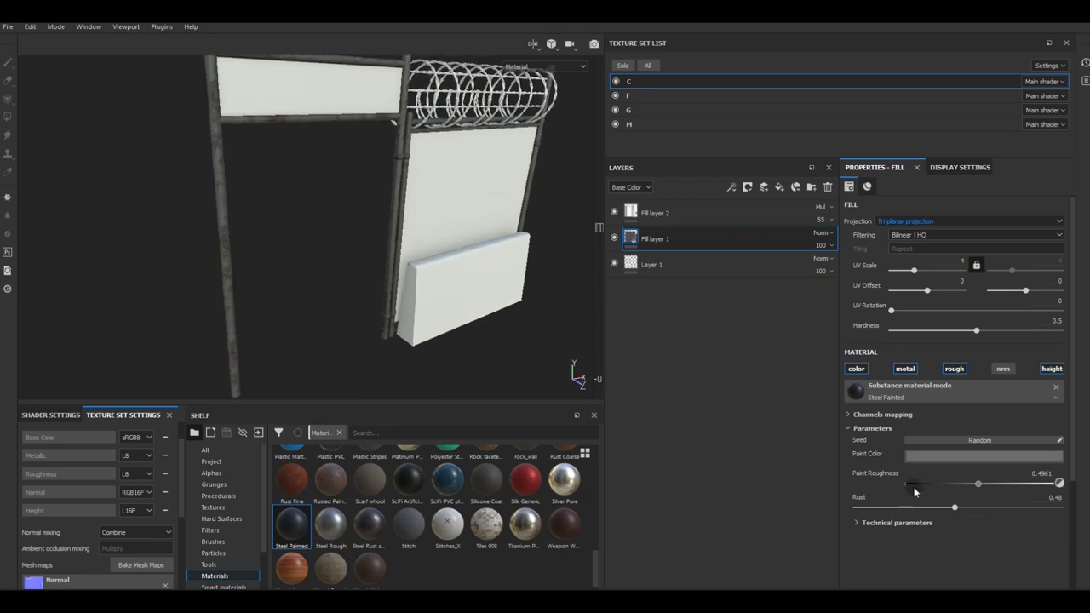
{"action": "left_click", "coordinate": [895, 522]}
{"action": "scroll", "coordinate": [915, 524], "scroll_direction": "down", "scroll_amount": 2}
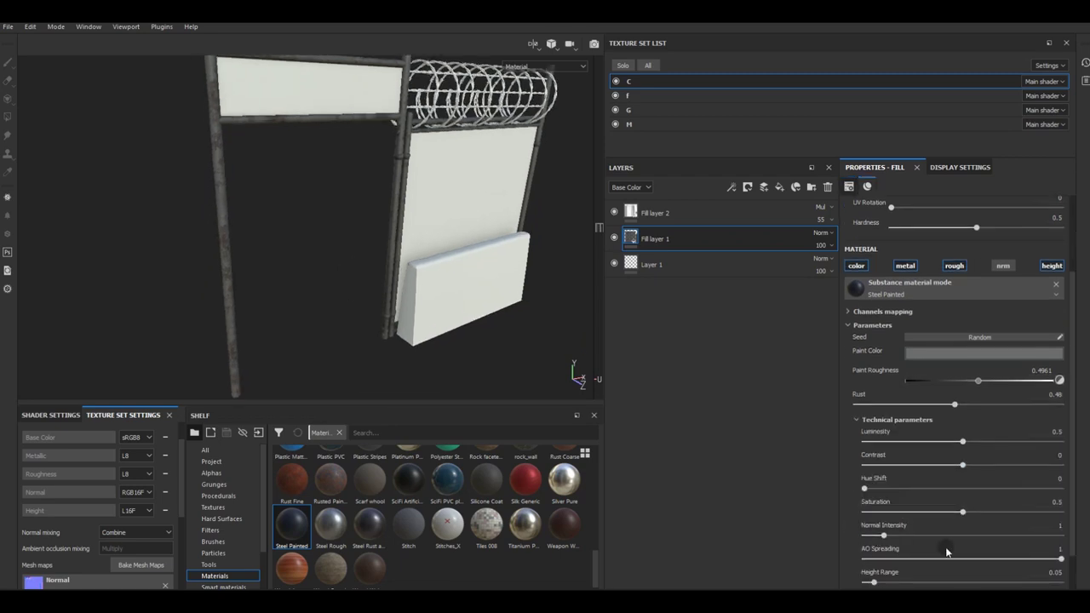
{"action": "scroll", "coordinate": [964, 555], "scroll_direction": "down", "scroll_amount": 1}
{"action": "left_click_drag", "start_coordinate": [925, 502], "coordinate": [949, 504]}
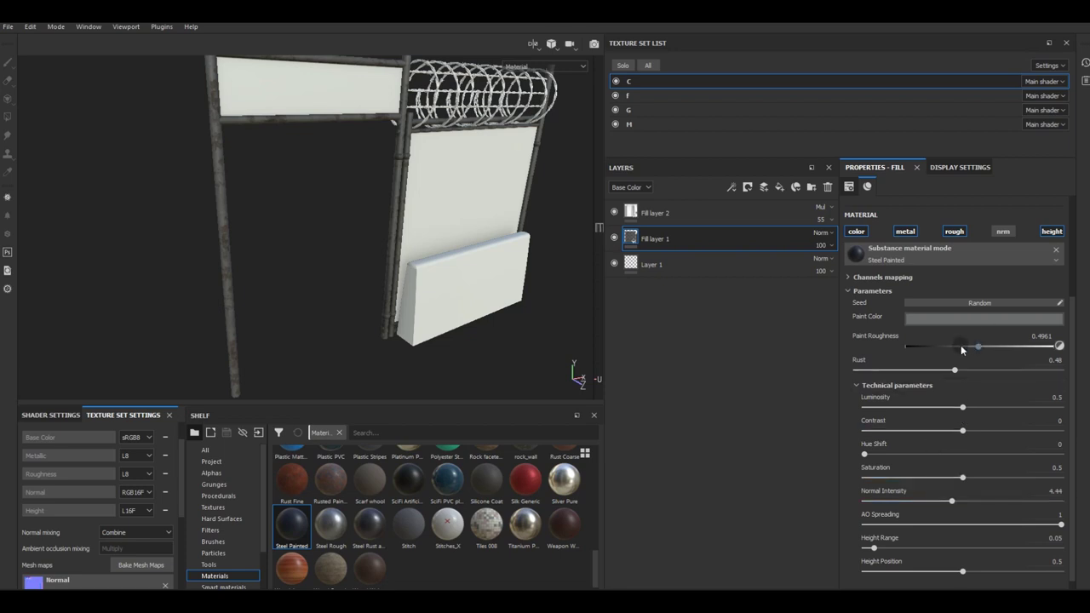
{"action": "mouse_move", "coordinate": [418, 253]}
{"action": "left_mouse_down", "text": "alt"}
{"action": "mouse_move", "coordinate": [407, 230]}
{"action": "mouse_move", "coordinate": [378, 293]}
{"action": "mouse_move", "coordinate": [349, 309]}
{"action": "mouse_move", "coordinate": [360, 275]}
{"action": "mouse_move", "coordinate": [425, 318]}
{"action": "mouse_move", "coordinate": [348, 309]}
{"action": "mouse_move", "coordinate": [516, 311]}
{"action": "left_mouse_up", "text": "alt"}
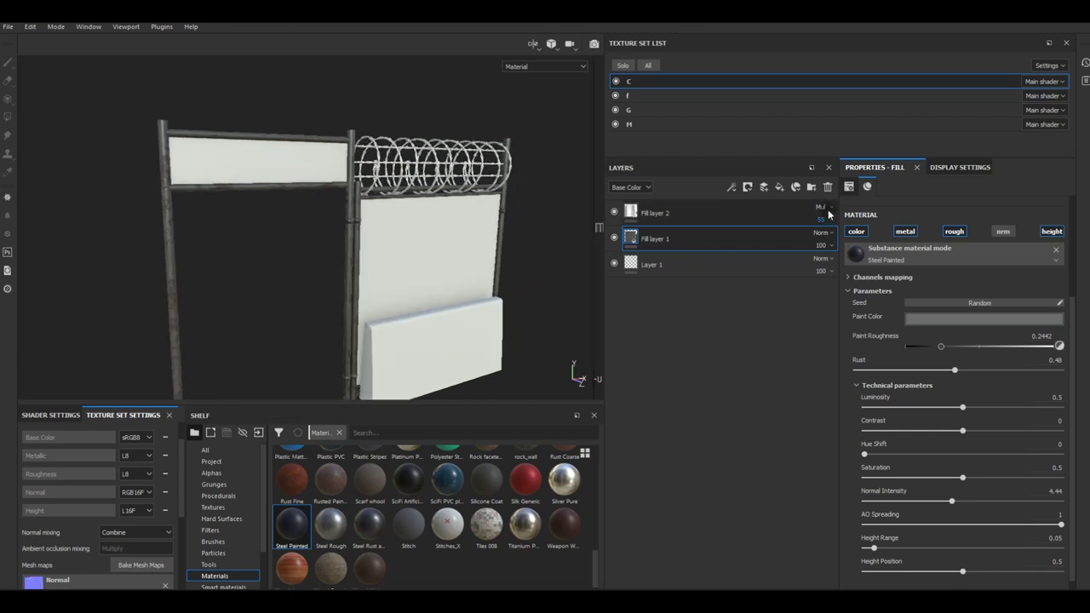
{"action": "left_click", "coordinate": [777, 188]}
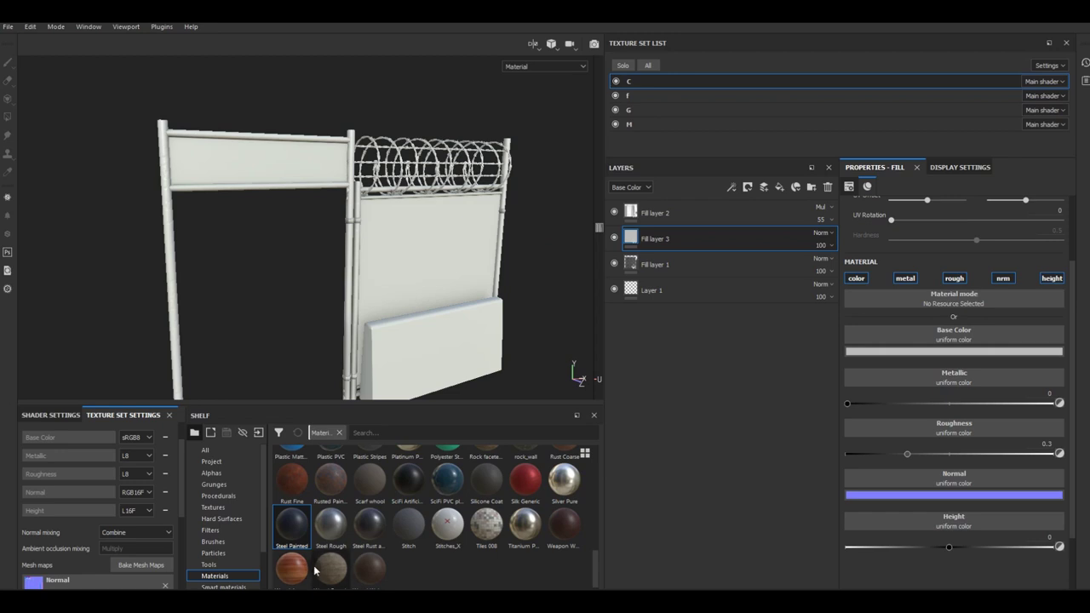
Apply the Rust Fine material to the new fill layer.
{"action": "scroll", "coordinate": [242, 562], "scroll_direction": "down", "scroll_amount": 2}
{"action": "scroll", "coordinate": [243, 562], "scroll_direction": "down", "scroll_amount": 3}
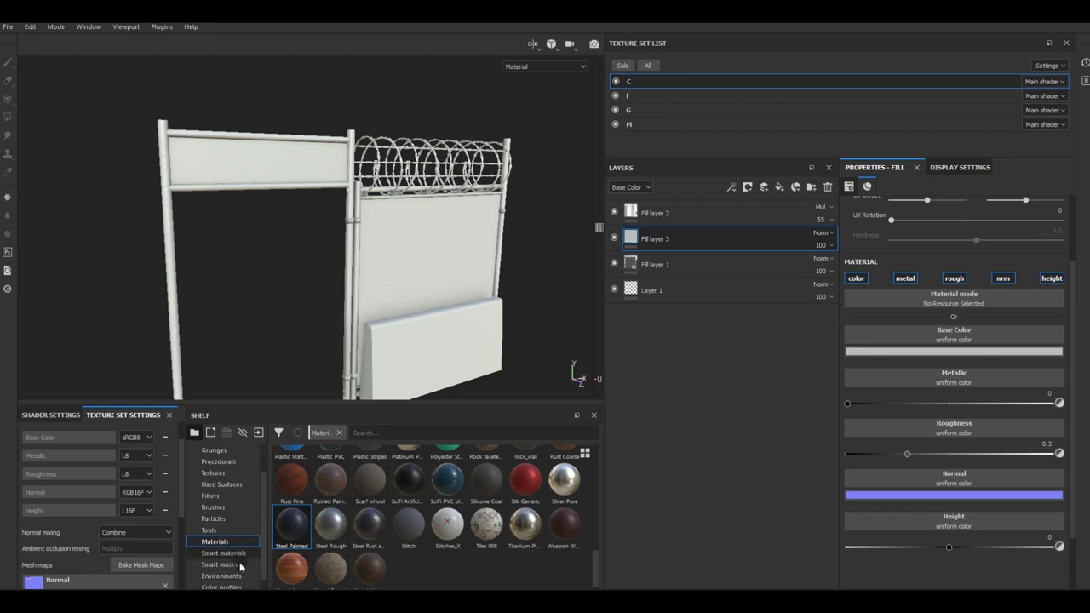
{"action": "left_click", "coordinate": [293, 486]}
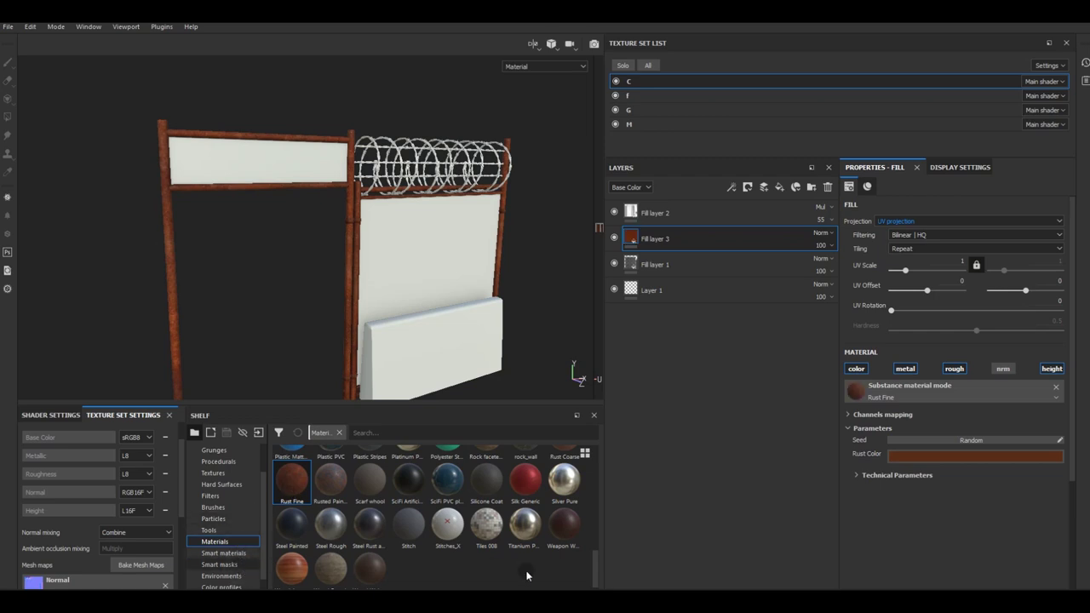
Add the Rust smart mask to Fill layer 3 and inspect the left fence pole.
{"action": "key", "text": "Down"}
{"action": "key", "text": "Down"}
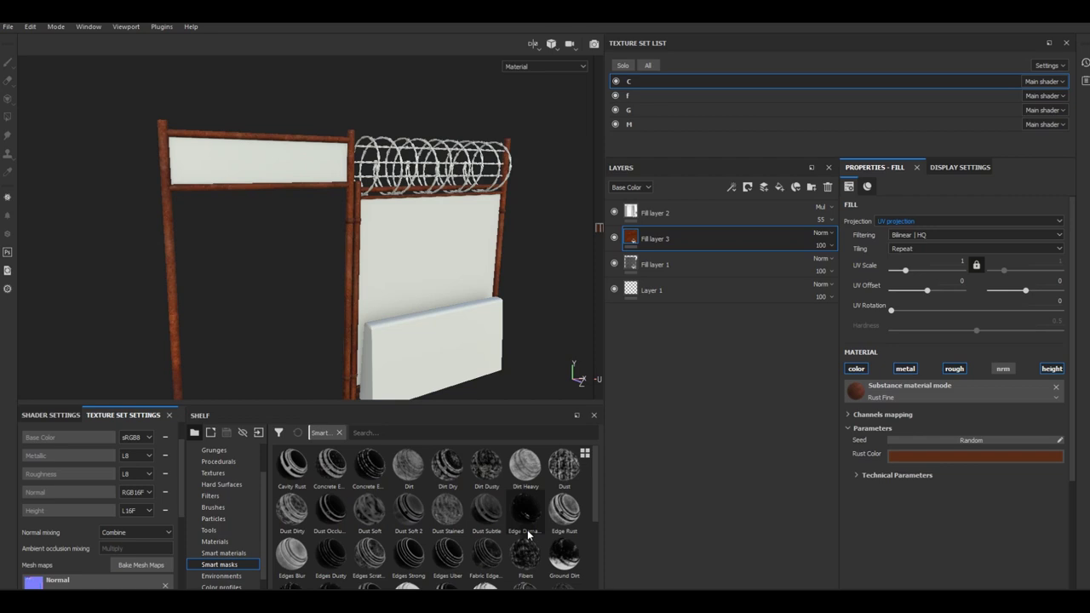
{"action": "scroll", "coordinate": [533, 541], "scroll_direction": "down", "scroll_amount": 3}
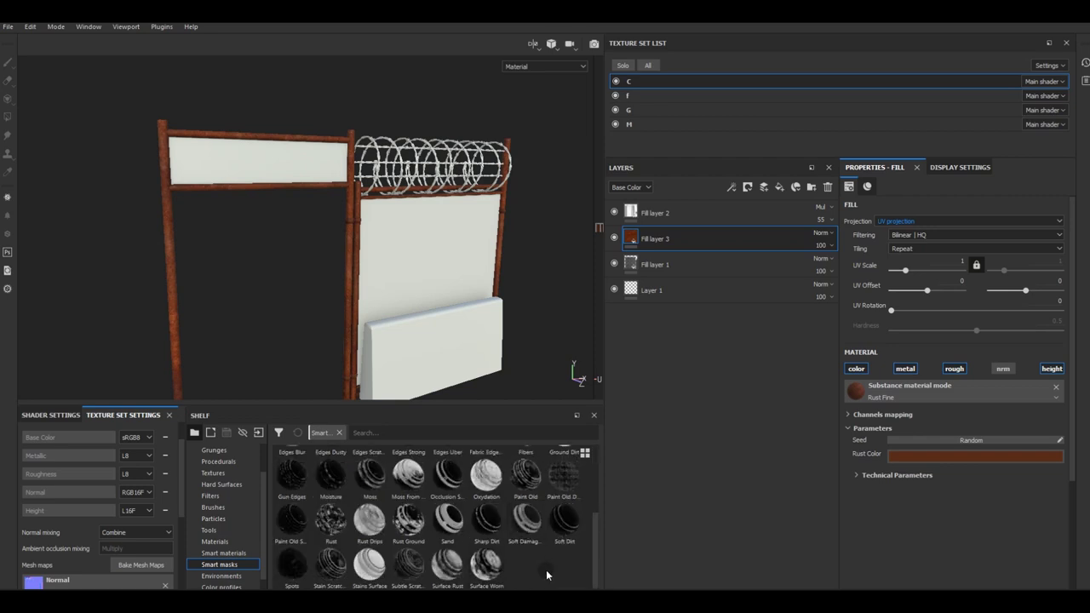
{"action": "left_click_drag", "start_coordinate": [331, 519], "coordinate": [723, 237]}
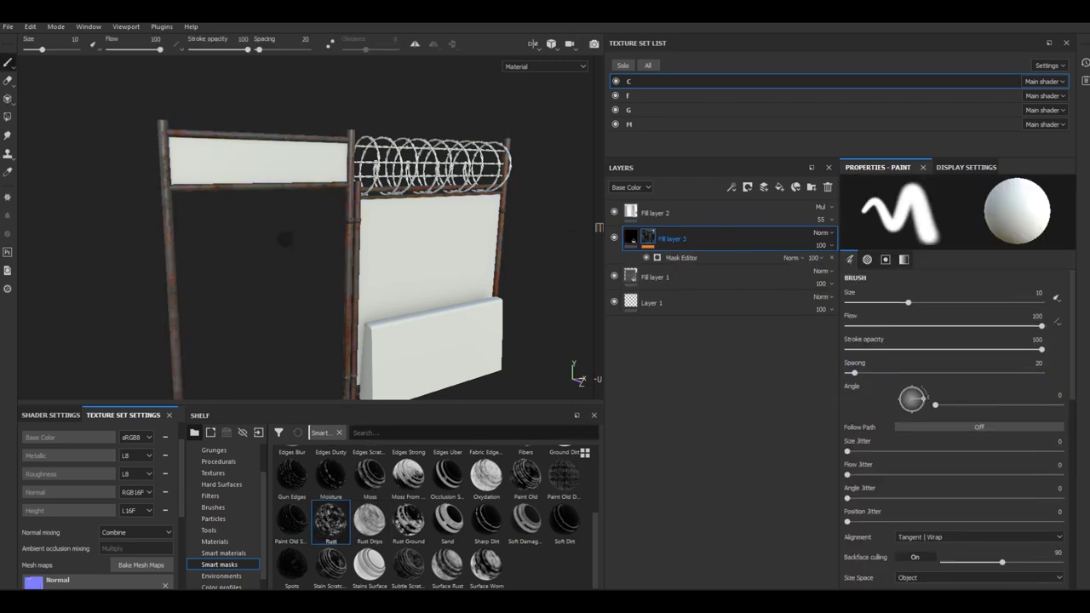
{"action": "middle_click_drag", "start_coordinate": [239, 238], "coordinate": [281, 266]}
{"action": "scroll", "coordinate": [273, 276], "scroll_direction": "up", "scroll_amount": 3}
{"action": "scroll", "coordinate": [267, 285], "scroll_direction": "up", "scroll_amount": 3}
{"action": "scroll", "coordinate": [299, 288], "scroll_direction": "up", "scroll_amount": 2}
{"action": "left_click_drag", "start_coordinate": [332, 292], "coordinate": [363, 236], "text": "alt"}
{"action": "left_click_drag", "start_coordinate": [364, 278], "coordinate": [348, 304], "text": "alt"}
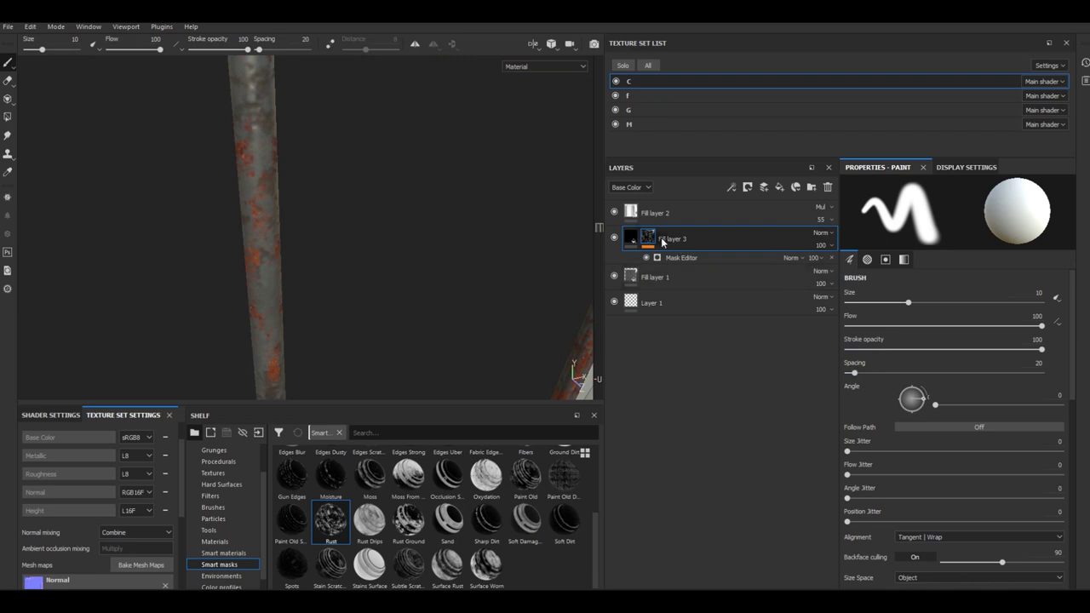
Switch the rust fill to tri-planar projection with UV scale 4.
{"action": "left_click", "coordinate": [634, 238]}
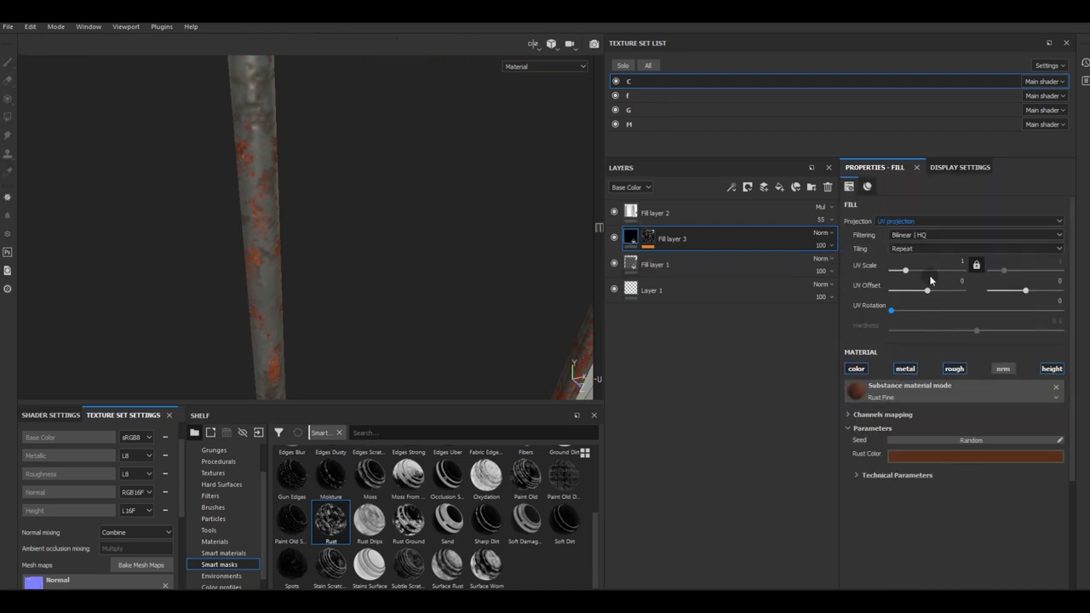
{"action": "left_click", "coordinate": [923, 222]}
{"action": "left_click", "coordinate": [911, 236]}
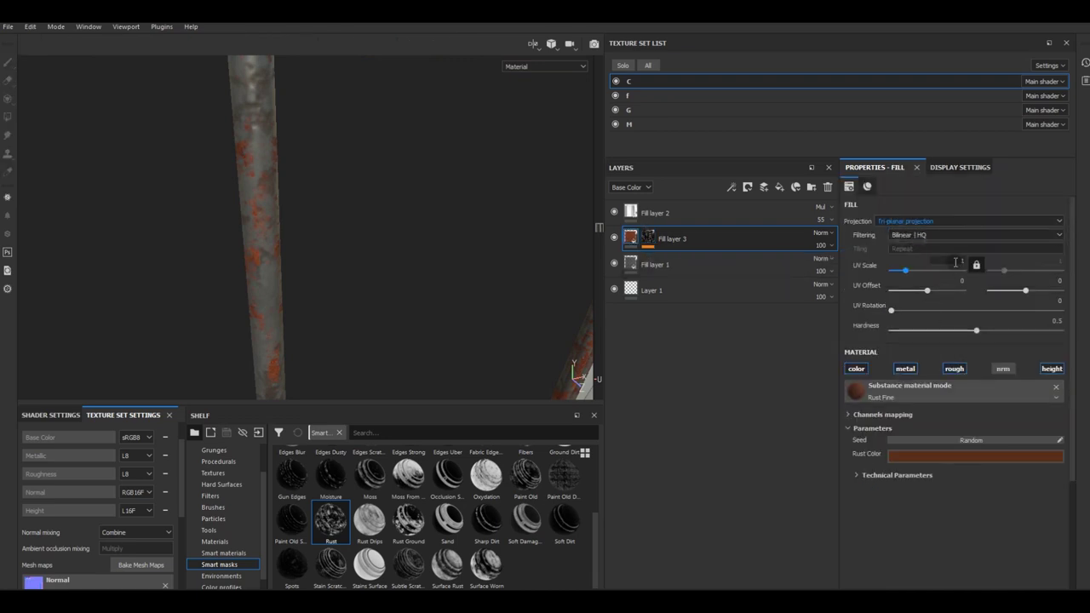
{"action": "type", "text": "4"}
{"action": "left_click", "coordinate": [1001, 368]}
Raise the rust normal intensity to 3.69 and make the rust colour darker and less saturated.
{"action": "left_click", "coordinate": [869, 475]}
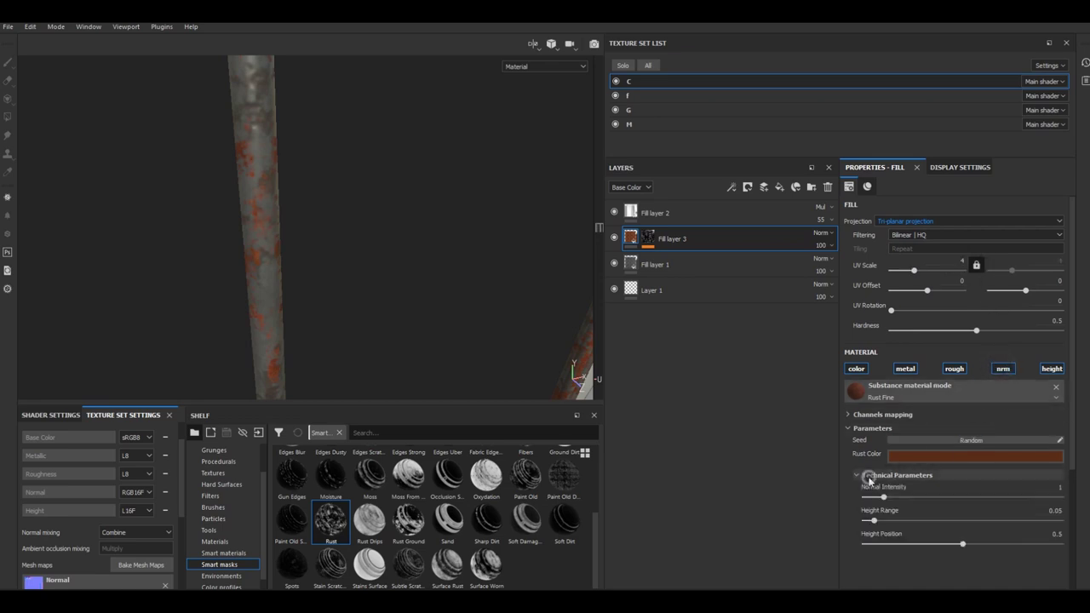
{"action": "scroll", "coordinate": [877, 508], "scroll_direction": "down", "scroll_amount": 3}
{"action": "left_click_drag", "start_coordinate": [893, 395], "coordinate": [901, 395]}
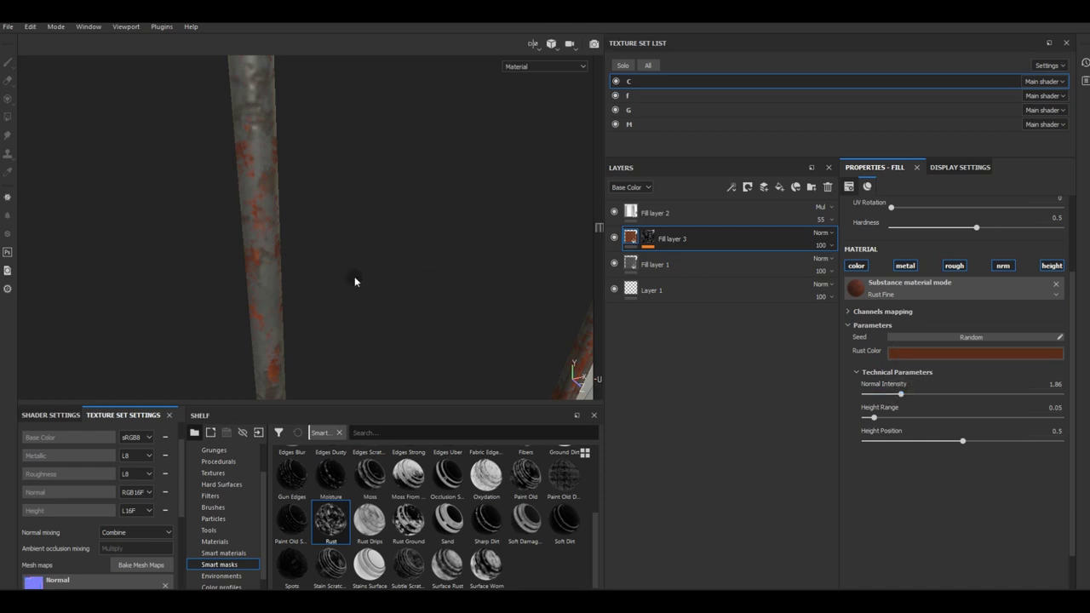
{"action": "scroll", "coordinate": [241, 287], "scroll_direction": "down", "scroll_amount": 5}
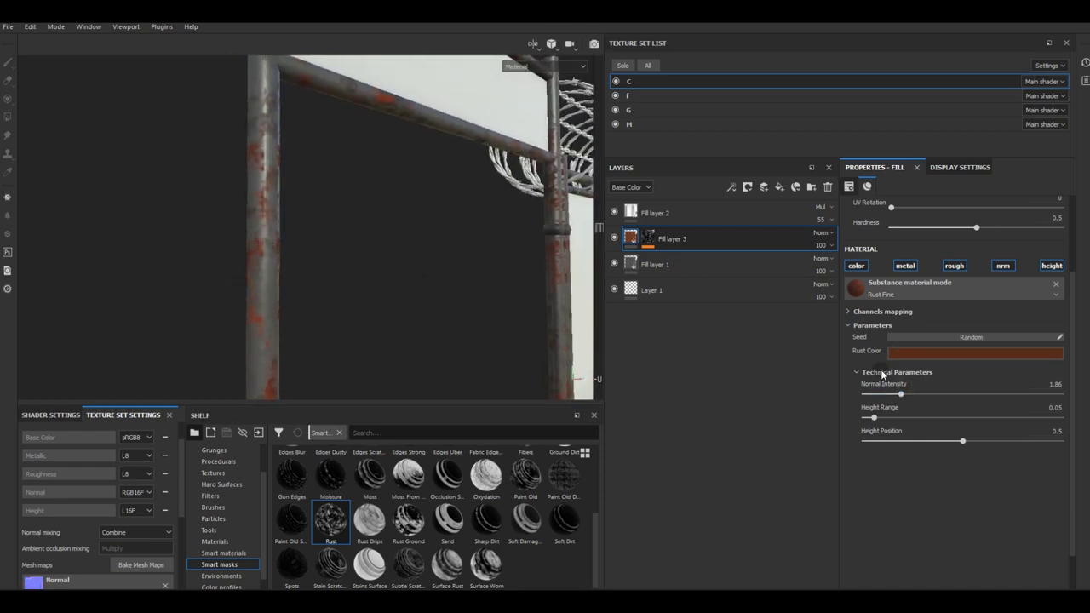
{"action": "left_click_drag", "start_coordinate": [901, 395], "coordinate": [936, 395]}
{"action": "left_click", "coordinate": [908, 352]}
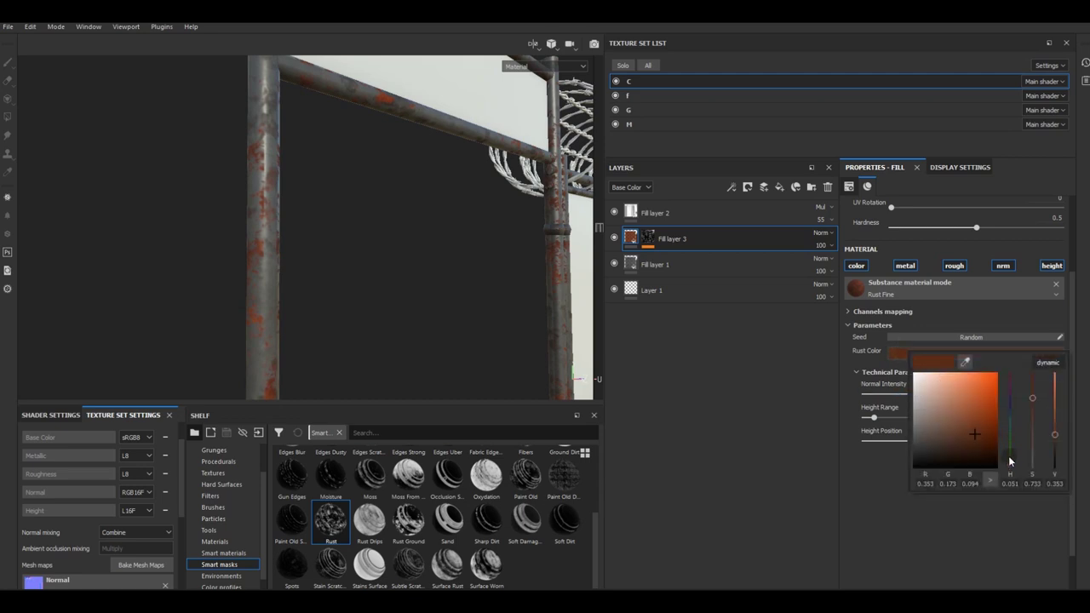
{"action": "left_click_drag", "start_coordinate": [973, 438], "coordinate": [966, 440]}
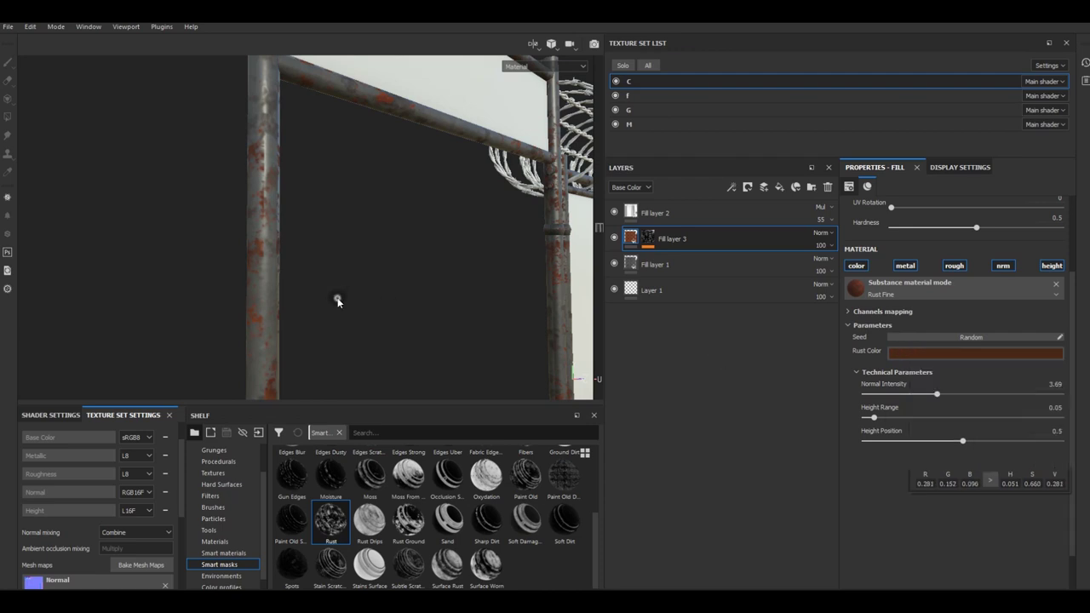
{"action": "mouse_move", "coordinate": [389, 292]}
{"action": "left_mouse_down", "text": "alt"}
{"action": "mouse_move", "coordinate": [349, 273]}
{"action": "mouse_move", "coordinate": [724, 292]}
{"action": "left_mouse_up", "text": "alt"}
{"action": "right_click", "coordinate": [681, 239]}
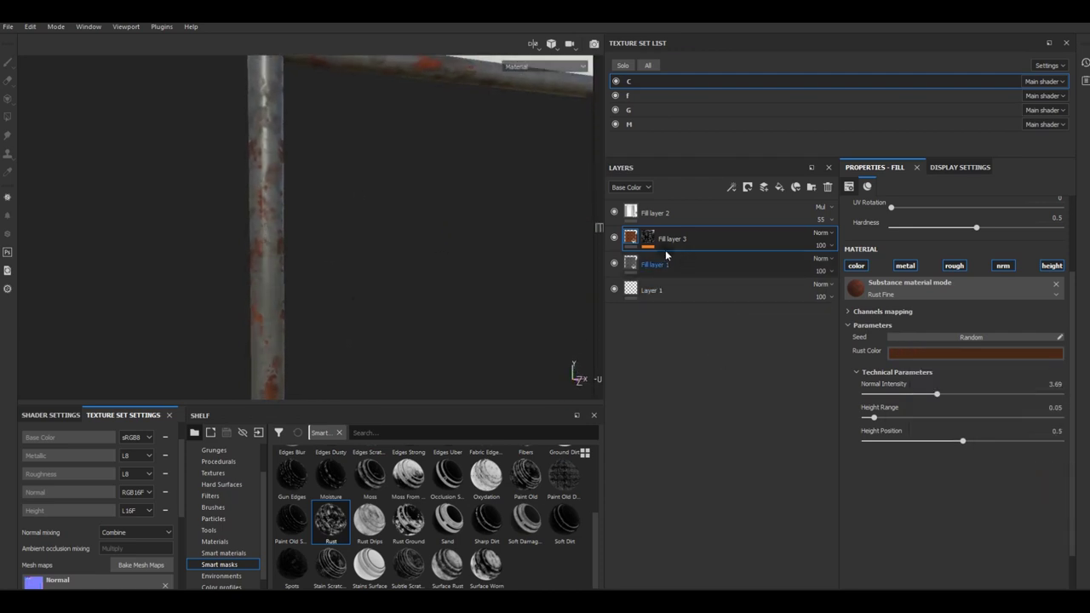
Set the Rust mask generator to Global Balance 0.82 and Global Contrast 0.34.
{"action": "left_click", "coordinate": [691, 260]}
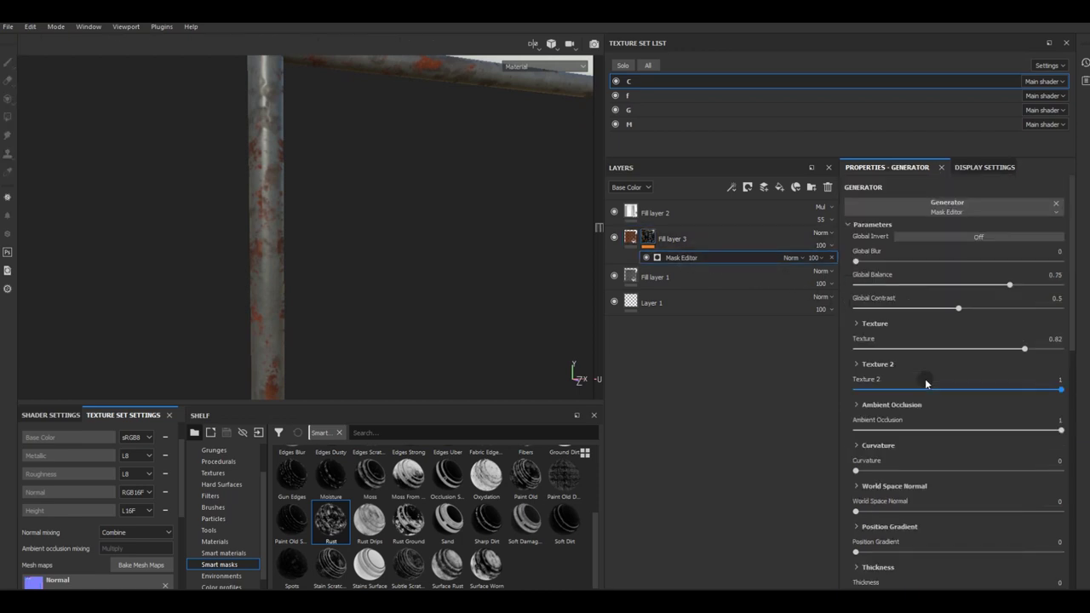
{"action": "left_click_drag", "start_coordinate": [1009, 285], "coordinate": [1038, 285]}
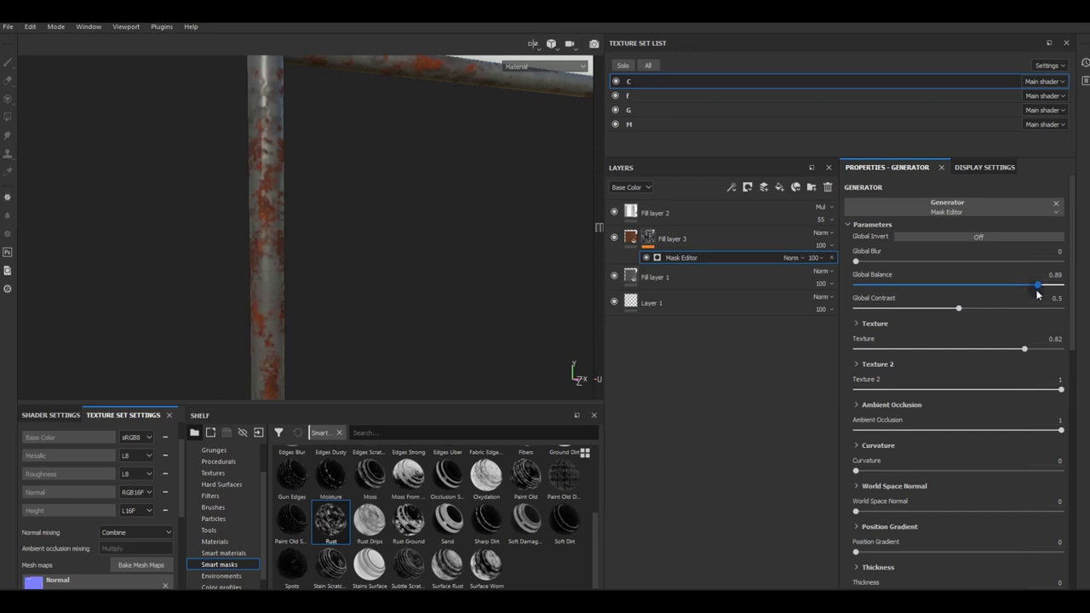
{"action": "mouse_move", "coordinate": [380, 213]}
{"action": "left_mouse_down", "text": "alt"}
{"action": "mouse_move", "coordinate": [414, 183]}
{"action": "mouse_move", "coordinate": [428, 213]}
{"action": "left_mouse_up", "text": "alt"}
{"action": "left_click_drag", "start_coordinate": [959, 308], "coordinate": [923, 312]}
{"action": "left_click_drag", "start_coordinate": [1027, 285], "coordinate": [1012, 287]}
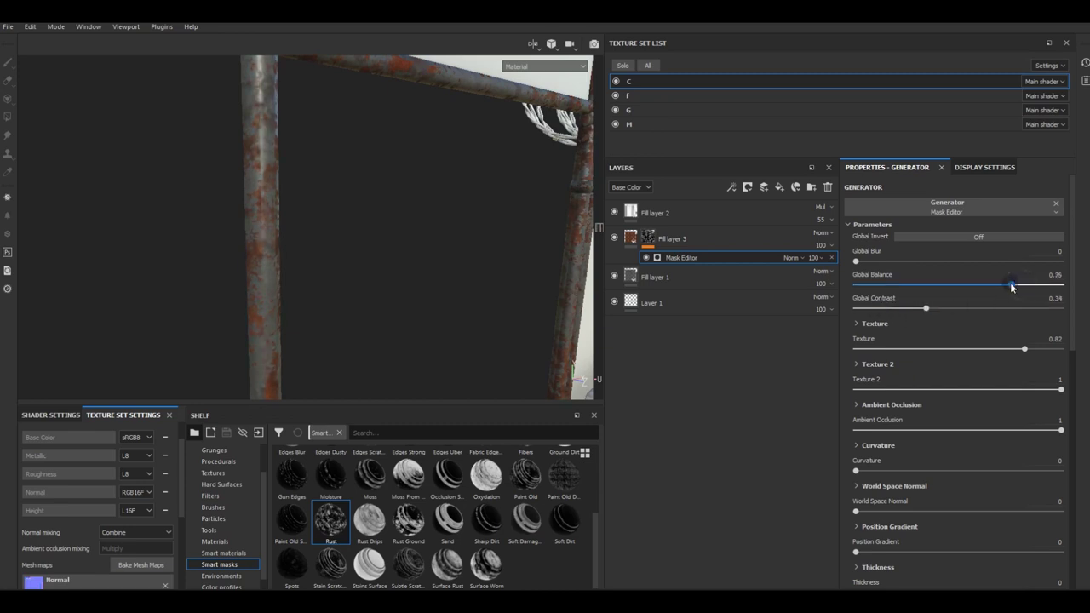
{"action": "left_click_drag", "start_coordinate": [386, 267], "coordinate": [206, 274], "text": "alt"}
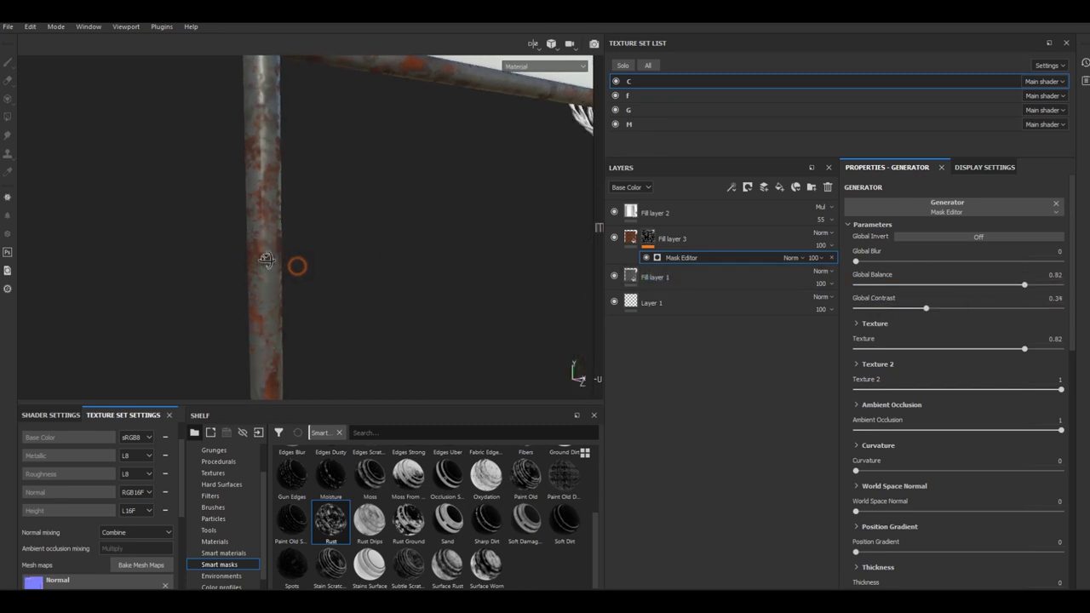
{"action": "scroll", "coordinate": [253, 300], "scroll_direction": "down", "scroll_amount": 3}
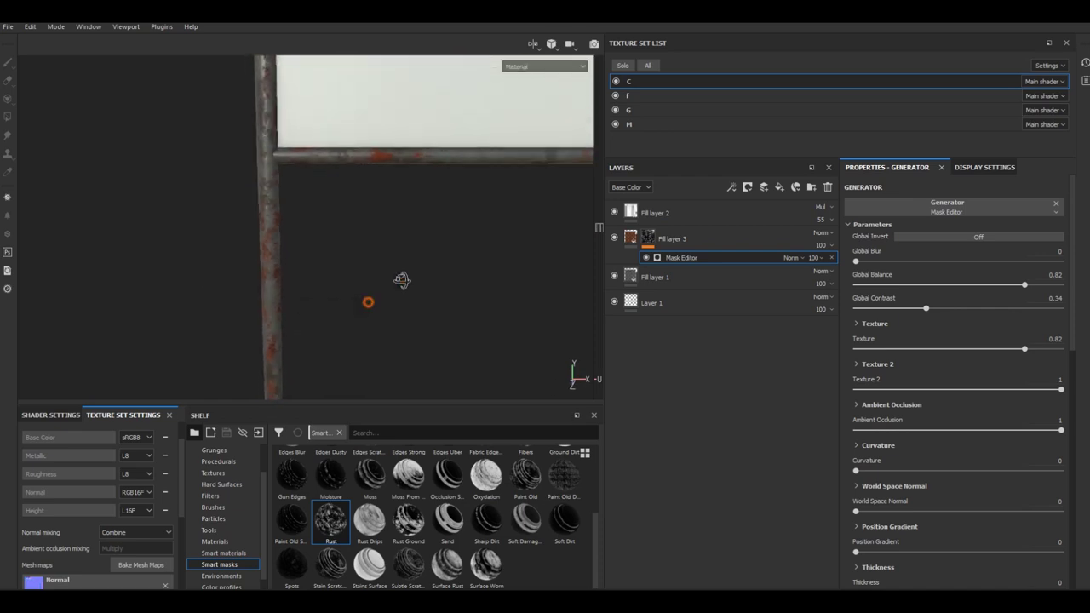
{"action": "left_click_drag", "start_coordinate": [365, 302], "coordinate": [446, 275], "text": "alt"}
Change the rust colour to a darker brown (RGB about 0.192, 0.118, 0.086).
{"action": "left_click", "coordinate": [686, 243]}
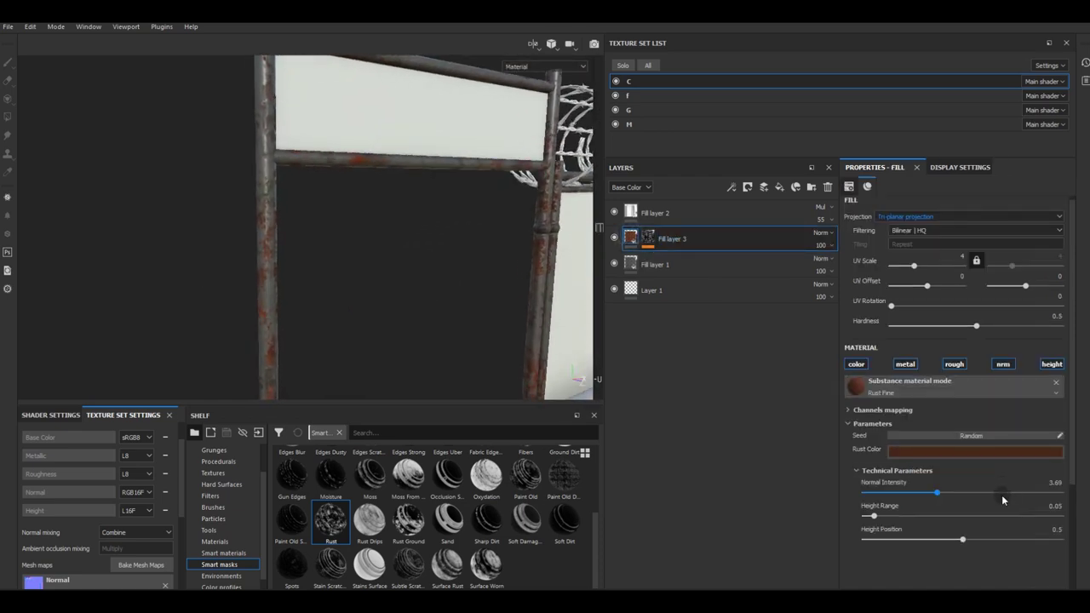
{"action": "left_click", "coordinate": [944, 451]}
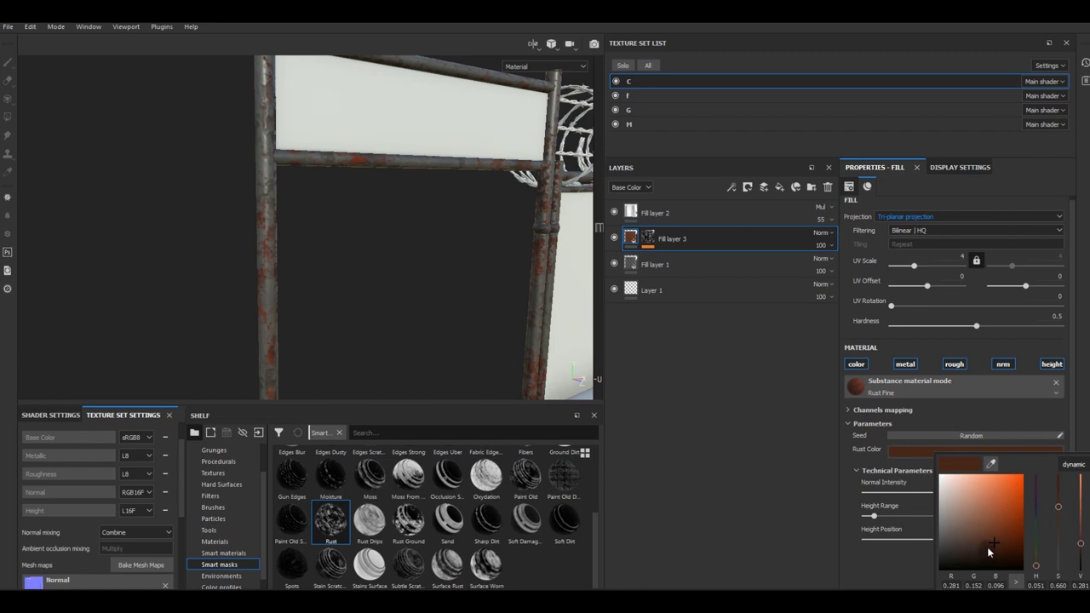
{"action": "left_click", "coordinate": [989, 552]}
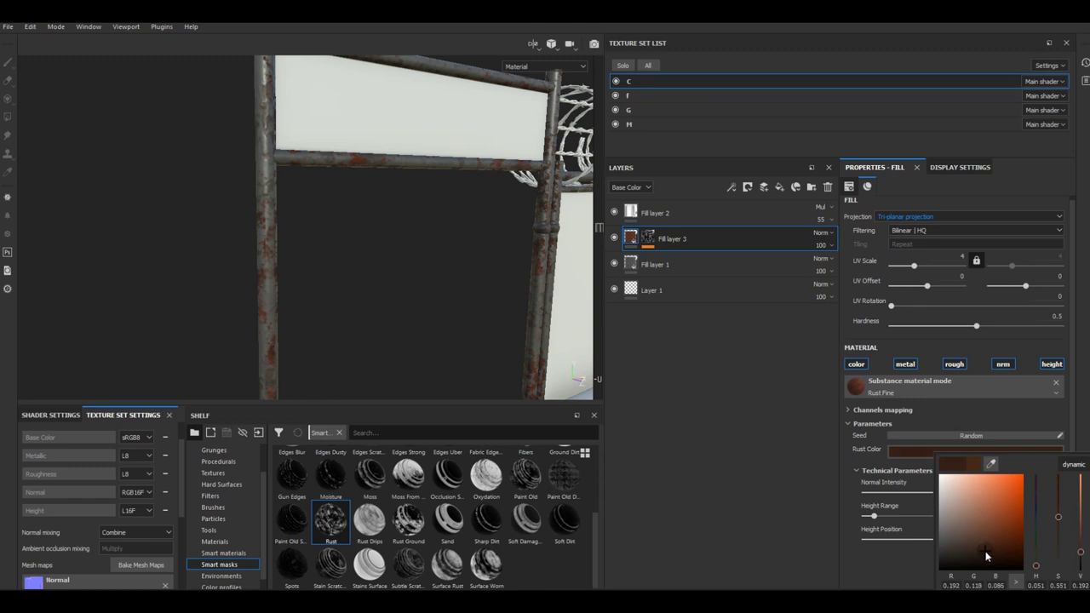
{"action": "mouse_move", "coordinate": [371, 322]}
{"action": "left_mouse_down", "text": "alt"}
{"action": "mouse_move", "coordinate": [332, 303]}
{"action": "mouse_move", "coordinate": [358, 307]}
{"action": "mouse_move", "coordinate": [280, 314]}
{"action": "mouse_move", "coordinate": [345, 320]}
{"action": "mouse_move", "coordinate": [307, 316]}
{"action": "mouse_move", "coordinate": [351, 239]}
{"action": "mouse_move", "coordinate": [369, 236]}
{"action": "left_mouse_up", "text": "alt"}
{"action": "scroll", "coordinate": [348, 234], "scroll_direction": "down", "scroll_amount": 3}
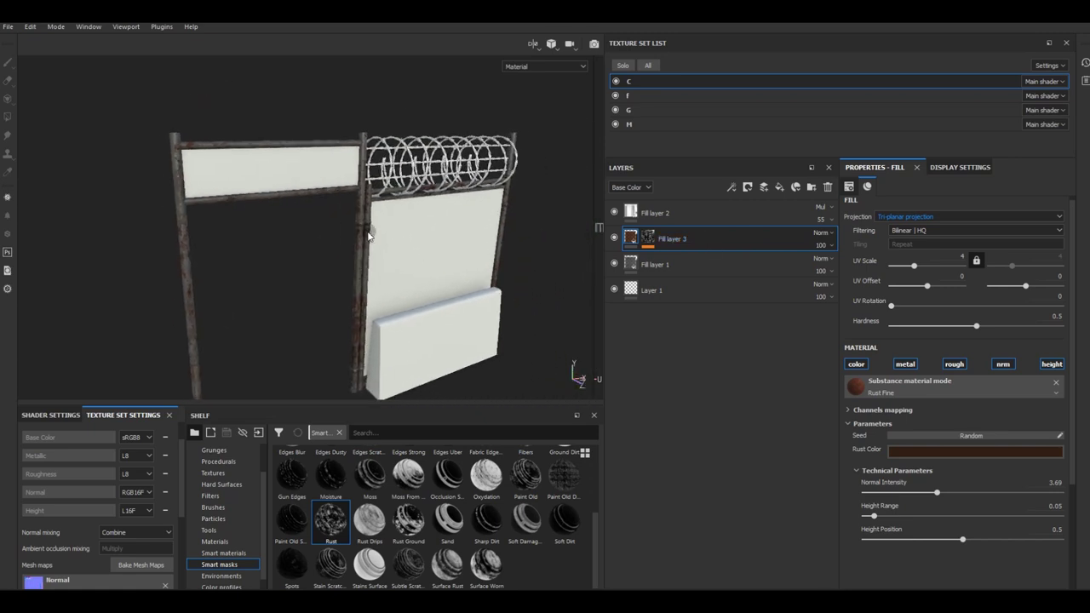
Copy Fill layers 2, 3 and 1 from texture set C.
{"action": "double_click", "coordinate": [657, 266]}
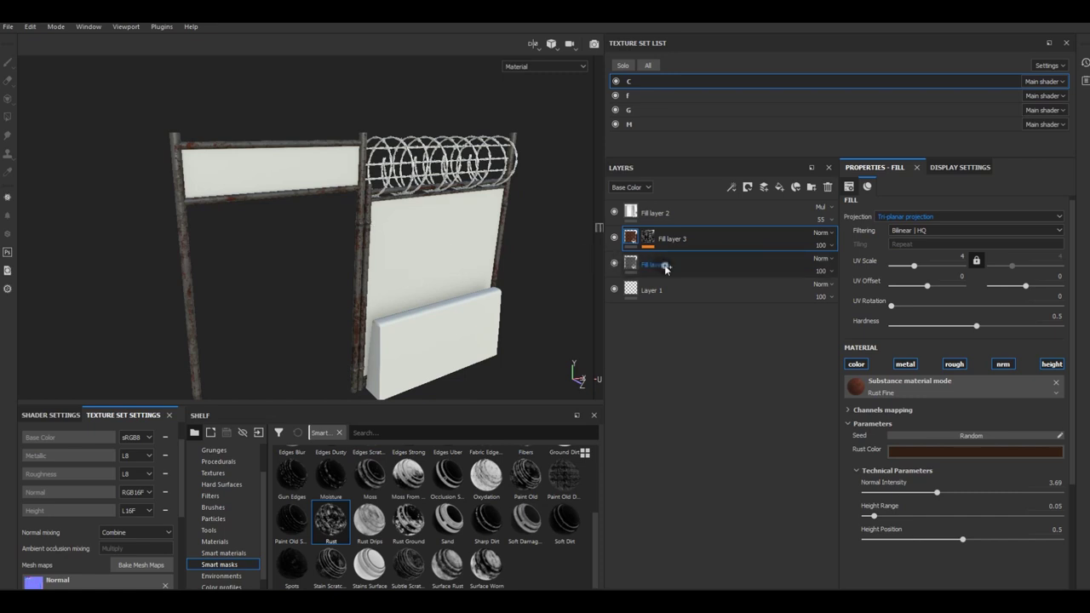
{"action": "right_click", "coordinate": [666, 266]}
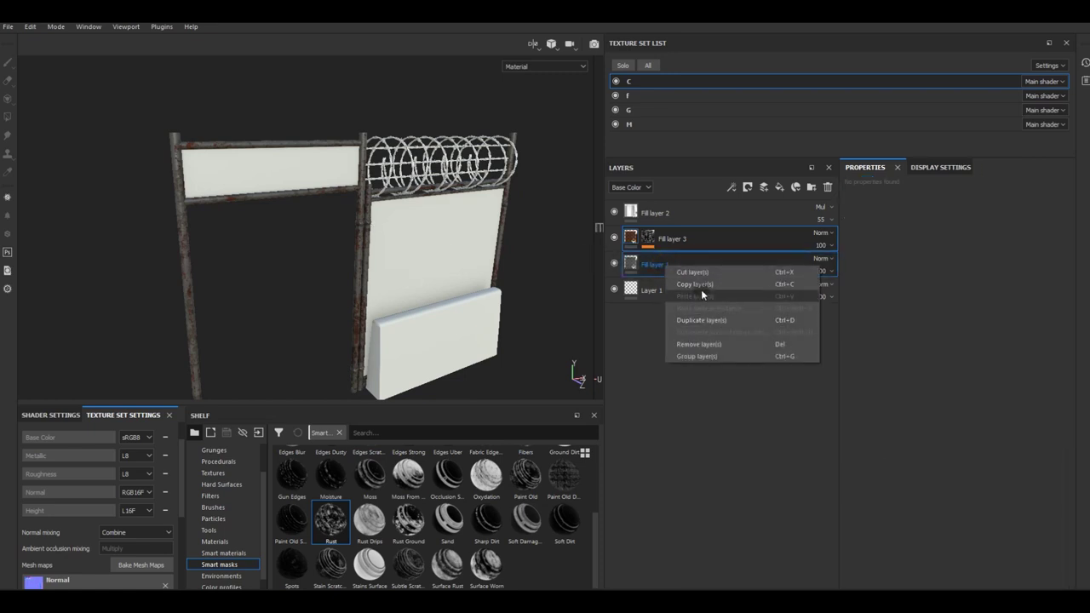
{"action": "left_click", "coordinate": [699, 284]}
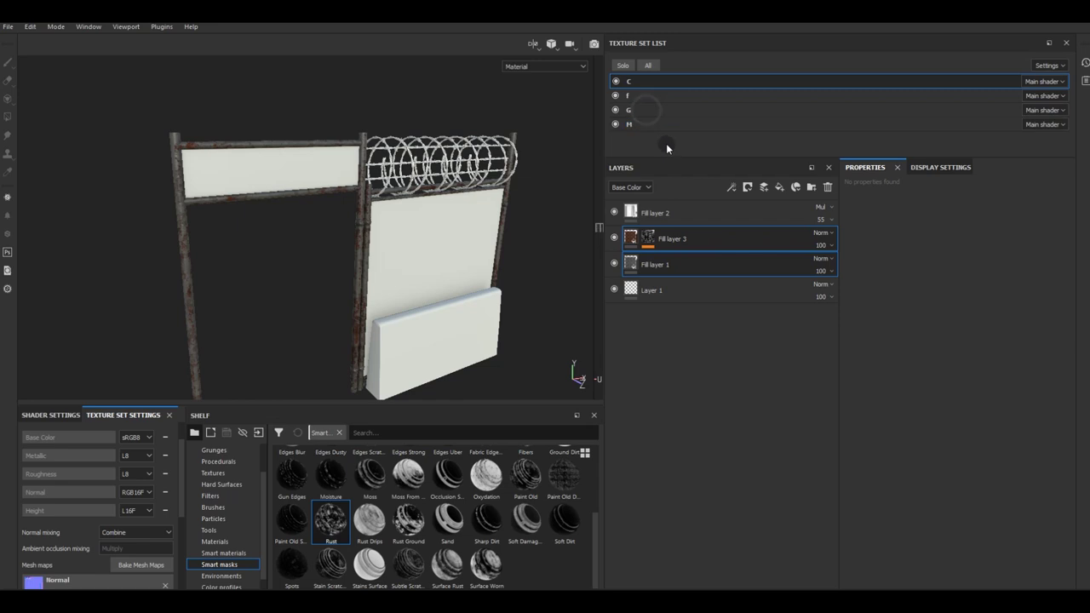
{"action": "left_click", "coordinate": [630, 81]}
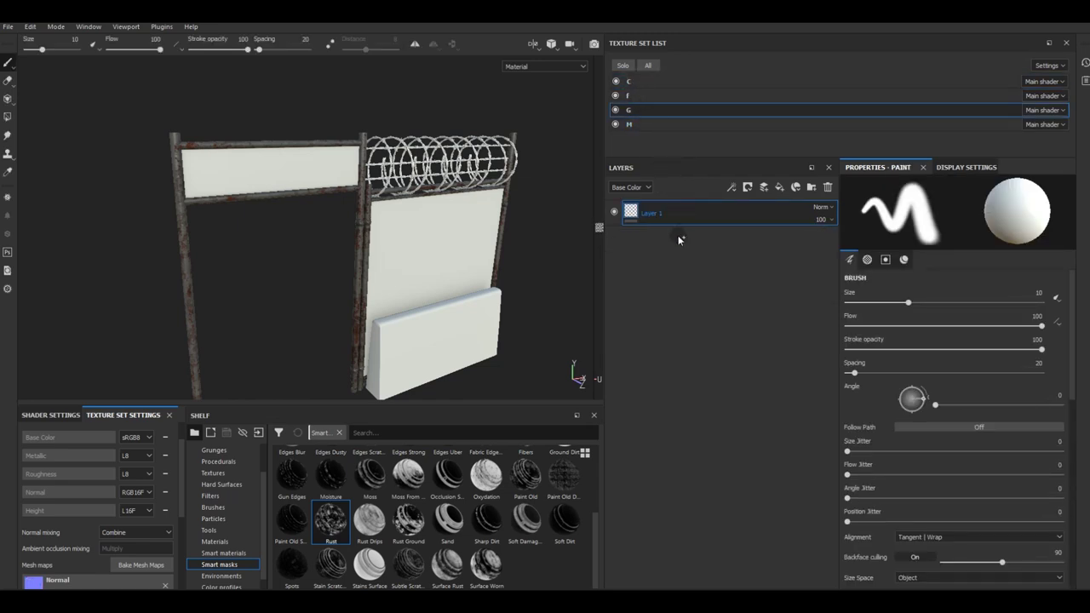
{"action": "left_click", "coordinate": [671, 212], "text": "shift"}
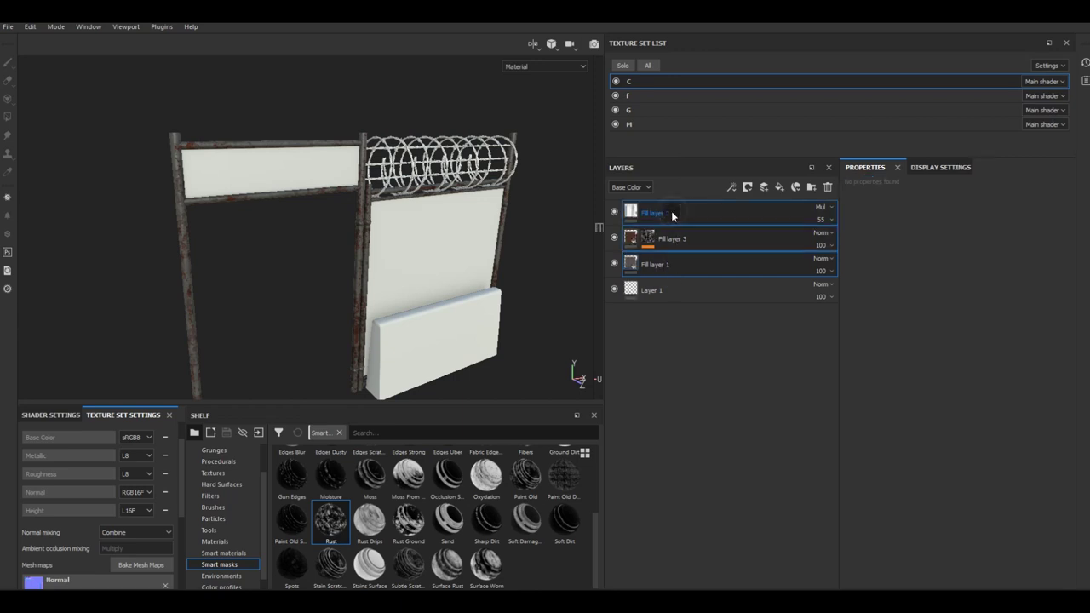
{"action": "right_click", "coordinate": [672, 212]}
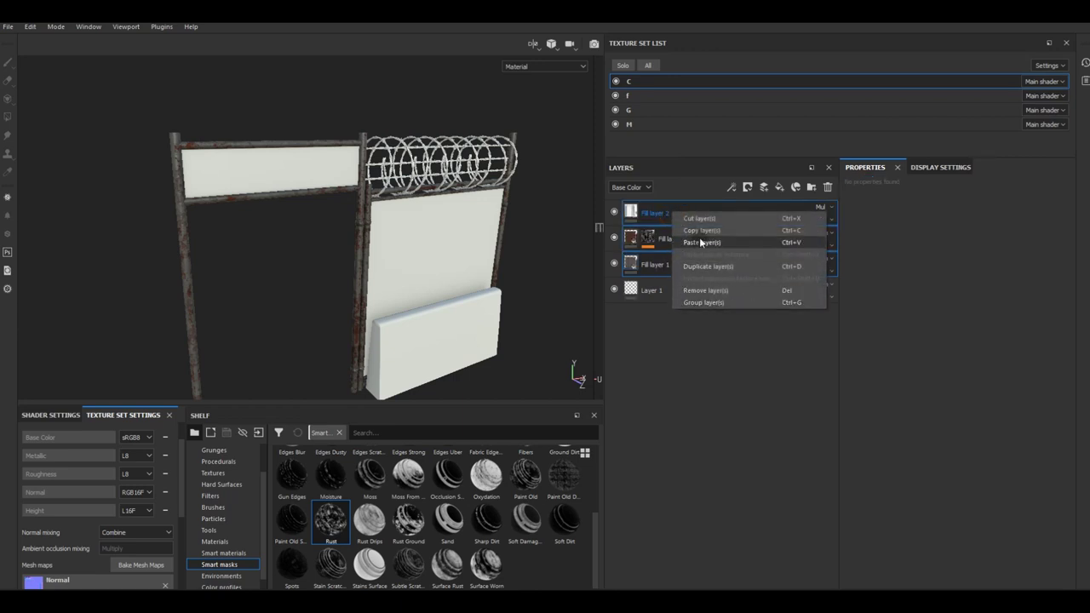
{"action": "left_click", "coordinate": [699, 231]}
Paste the copied fill layers onto Layer 1 of razor wire set G, shown in Solo.
{"action": "left_click", "coordinate": [647, 109]}
{"action": "right_click", "coordinate": [672, 214]}
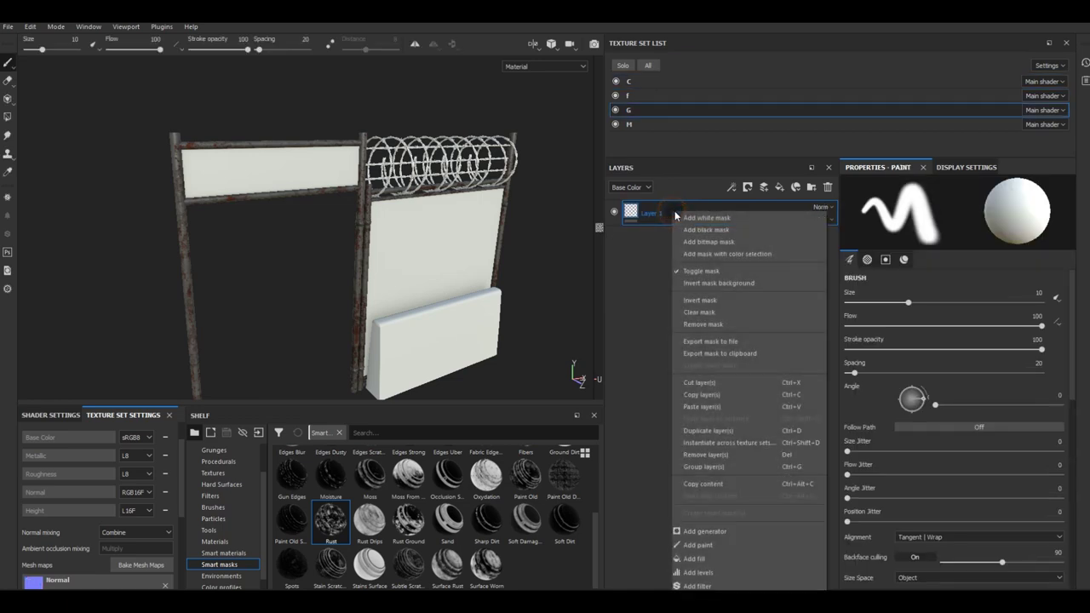
{"action": "left_click", "coordinate": [623, 65]}
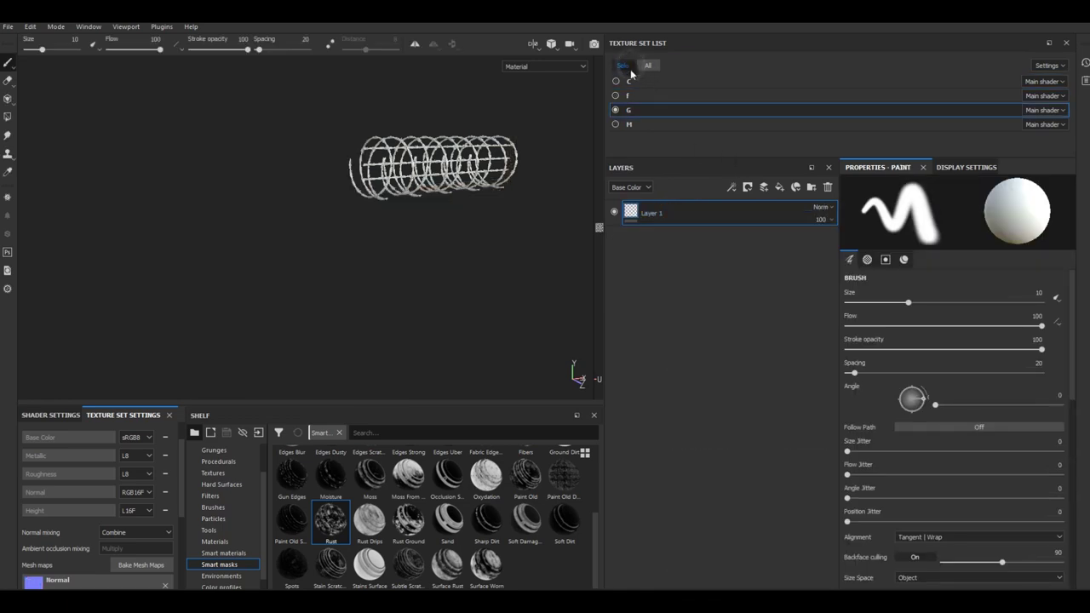
{"action": "right_click", "coordinate": [688, 212]}
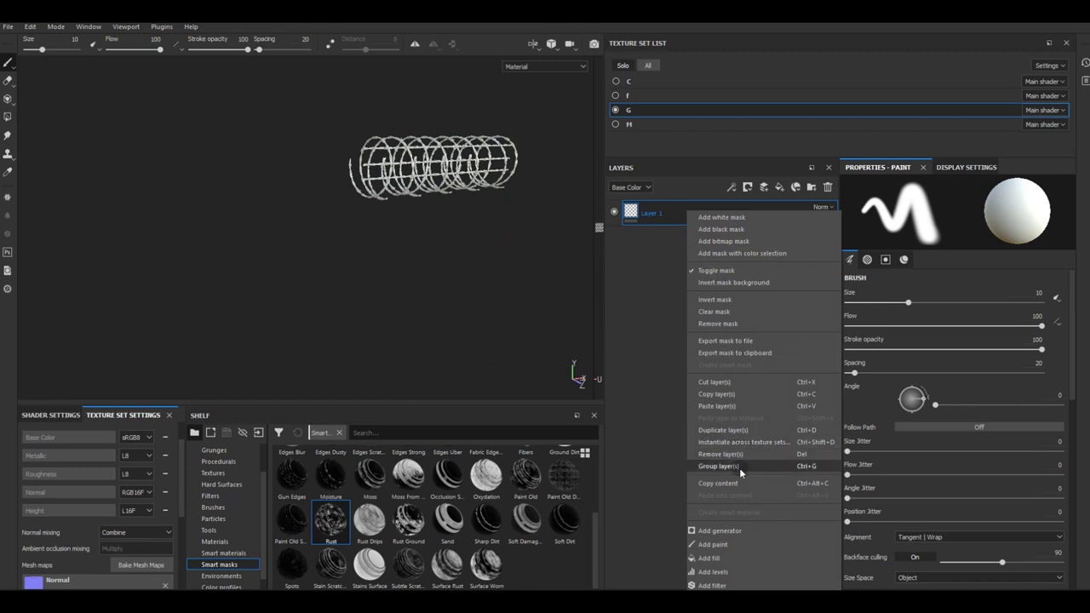
{"action": "left_click", "coordinate": [736, 405]}
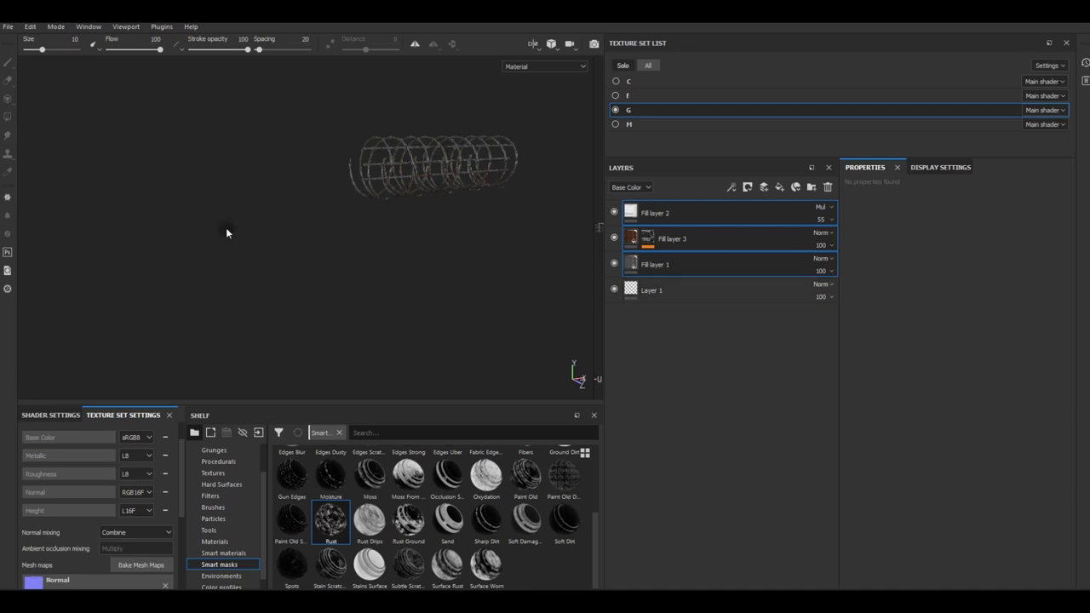
{"action": "middle_click_drag", "start_coordinate": [304, 255], "coordinate": [236, 295], "text": "alt"}
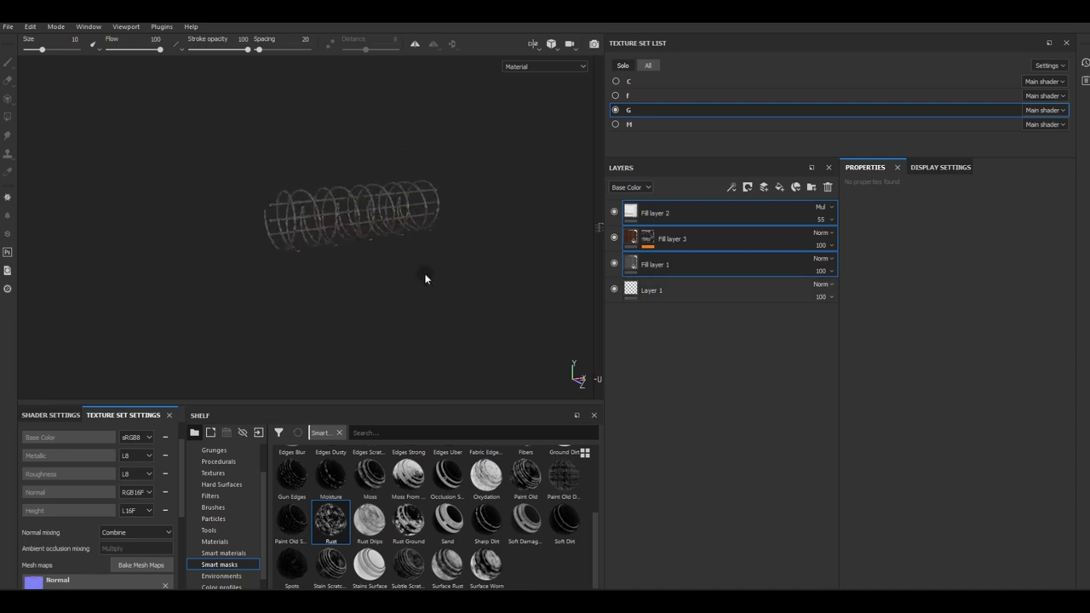
Change the razor wire's painted steel colour to brown.
{"action": "left_click", "coordinate": [672, 214]}
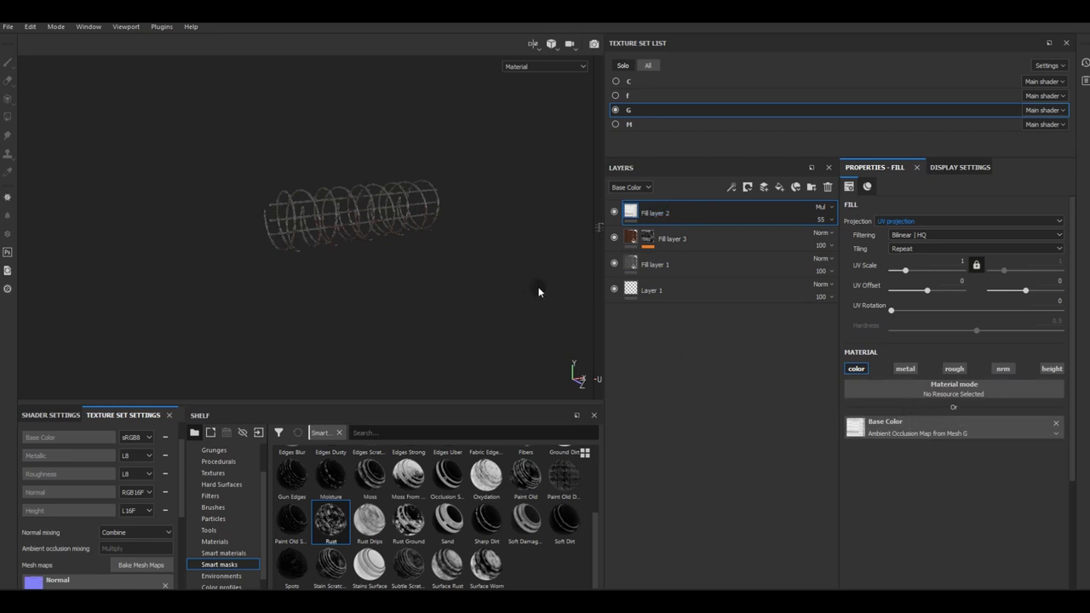
{"action": "left_click", "coordinate": [655, 265]}
{"action": "scroll", "coordinate": [320, 226], "scroll_direction": "up", "scroll_amount": 2}
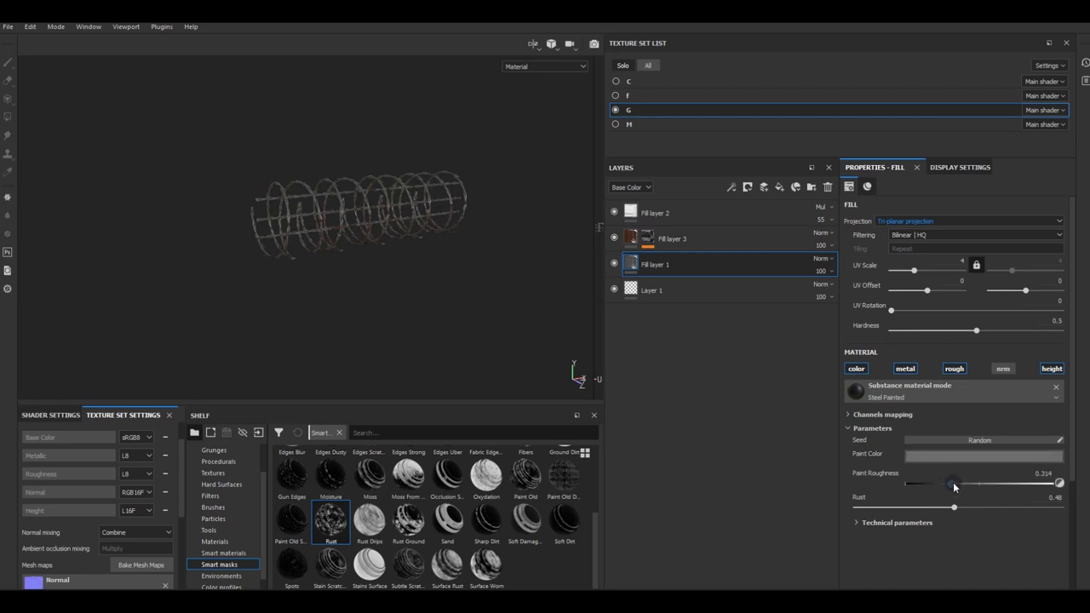
{"action": "mouse_move", "coordinate": [393, 249]}
{"action": "left_mouse_down", "text": "alt"}
{"action": "mouse_move", "coordinate": [319, 219]}
{"action": "mouse_move", "coordinate": [585, 316]}
{"action": "left_mouse_up", "text": "alt"}
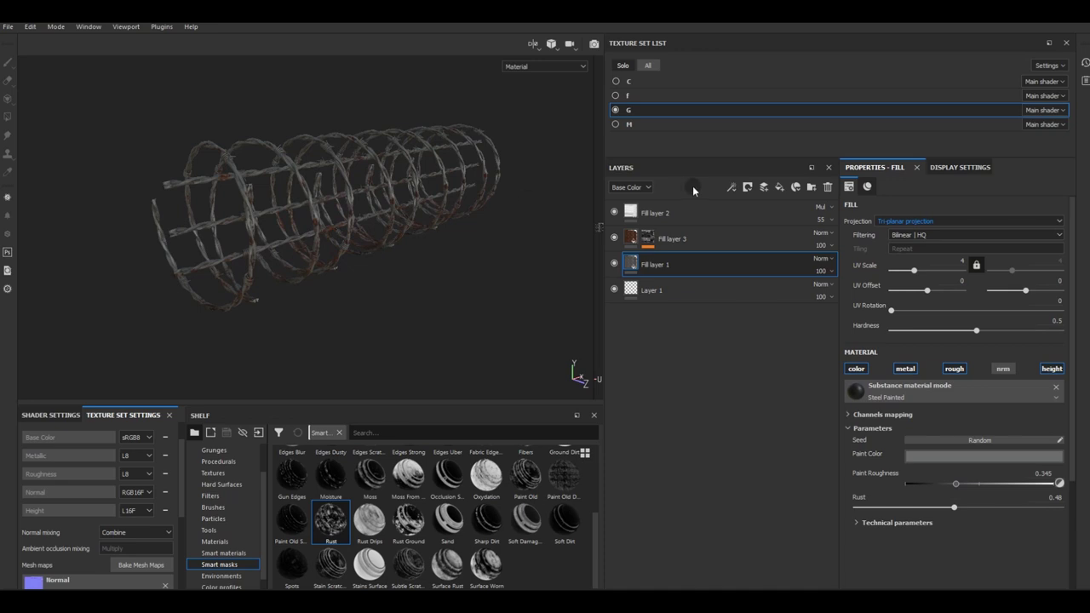
{"action": "left_click", "coordinate": [924, 458]}
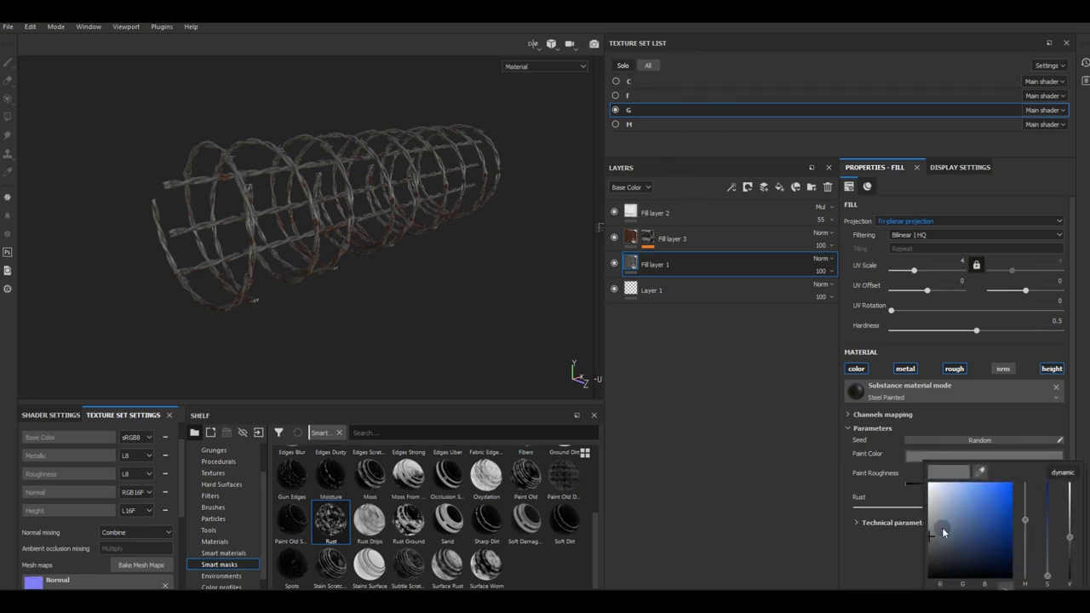
{"action": "left_click_drag", "start_coordinate": [1029, 533], "coordinate": [1035, 579]}
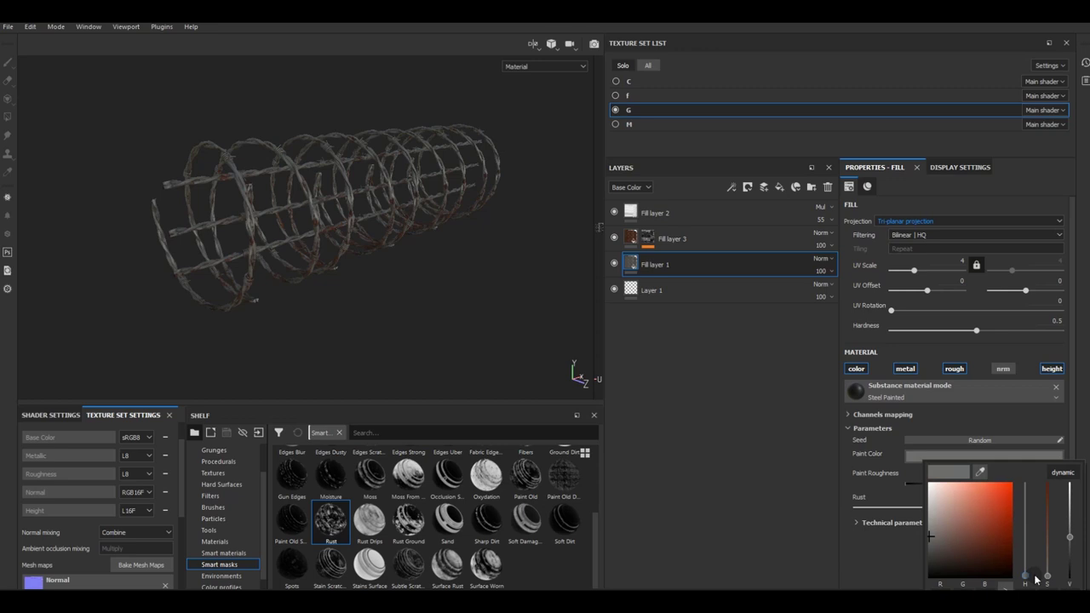
{"action": "left_click_drag", "start_coordinate": [1036, 580], "coordinate": [1034, 577]}
{"action": "left_click_drag", "start_coordinate": [948, 537], "coordinate": [975, 541]}
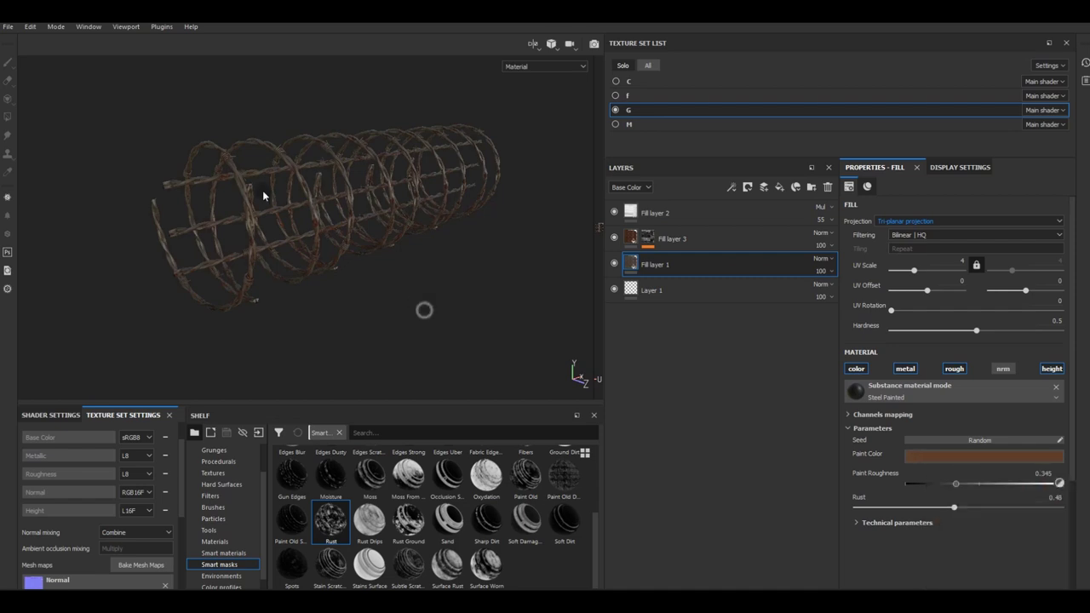
{"action": "scroll", "coordinate": [202, 202], "scroll_direction": "up", "scroll_amount": 3}
{"action": "left_click_drag", "start_coordinate": [325, 228], "coordinate": [342, 207], "text": "alt"}
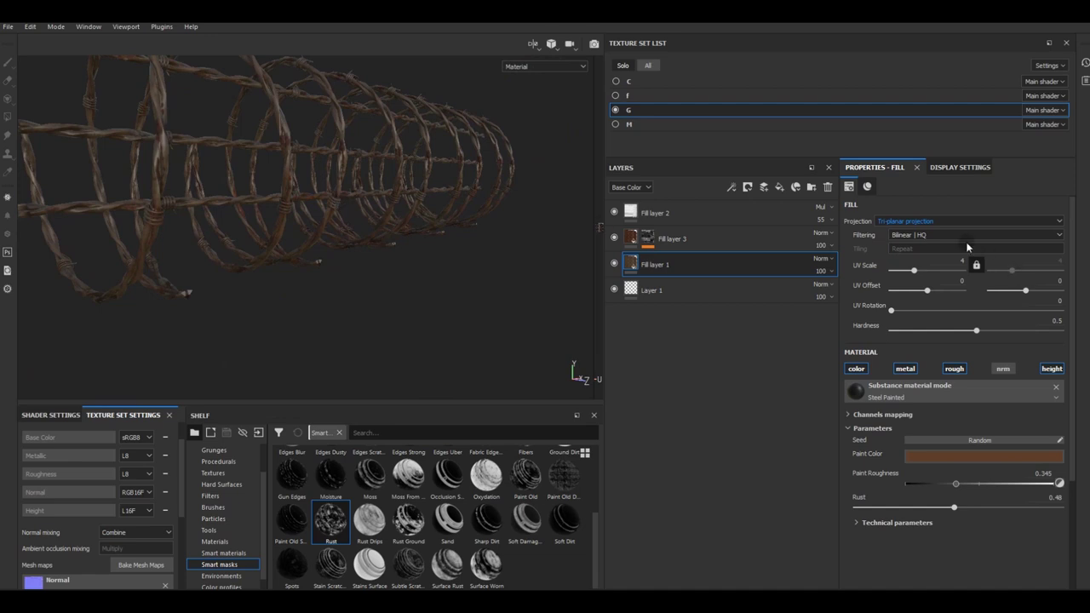
Switch the fill to UV projection, fine-tune the brown, and raise paint roughness to about 0.53.
{"action": "left_click", "coordinate": [937, 222]}
{"action": "left_click", "coordinate": [910, 232]}
{"action": "mouse_move", "coordinate": [417, 173]}
{"action": "left_mouse_down", "text": "alt"}
{"action": "mouse_move", "coordinate": [343, 241]}
{"action": "mouse_move", "coordinate": [403, 241]}
{"action": "left_mouse_up", "text": "alt"}
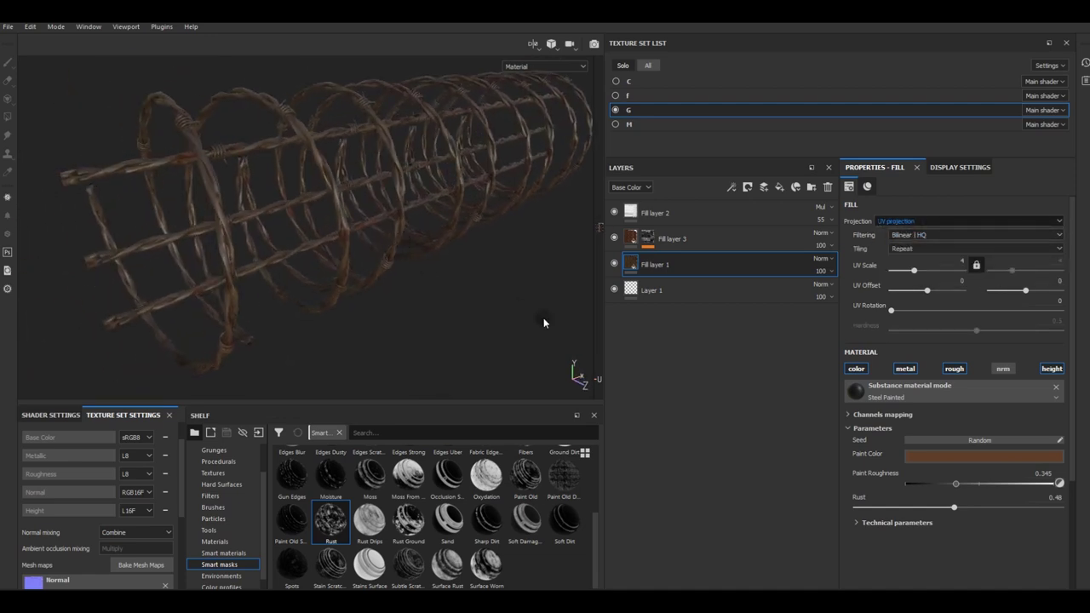
{"action": "left_click", "coordinate": [951, 458]}
{"action": "left_click", "coordinate": [990, 543]}
{"action": "left_click", "coordinate": [546, 332]}
{"action": "left_click_drag", "start_coordinate": [975, 484], "coordinate": [984, 484]}
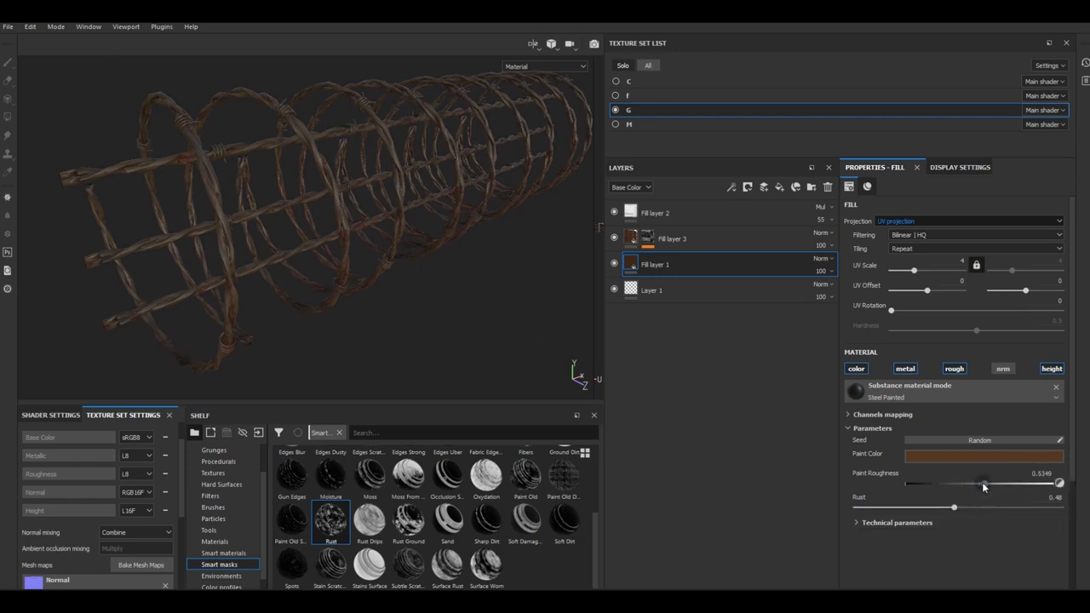
Duplicate Fill layer 3 as Fill layer 3 copy 1.
{"action": "left_click", "coordinate": [712, 238]}
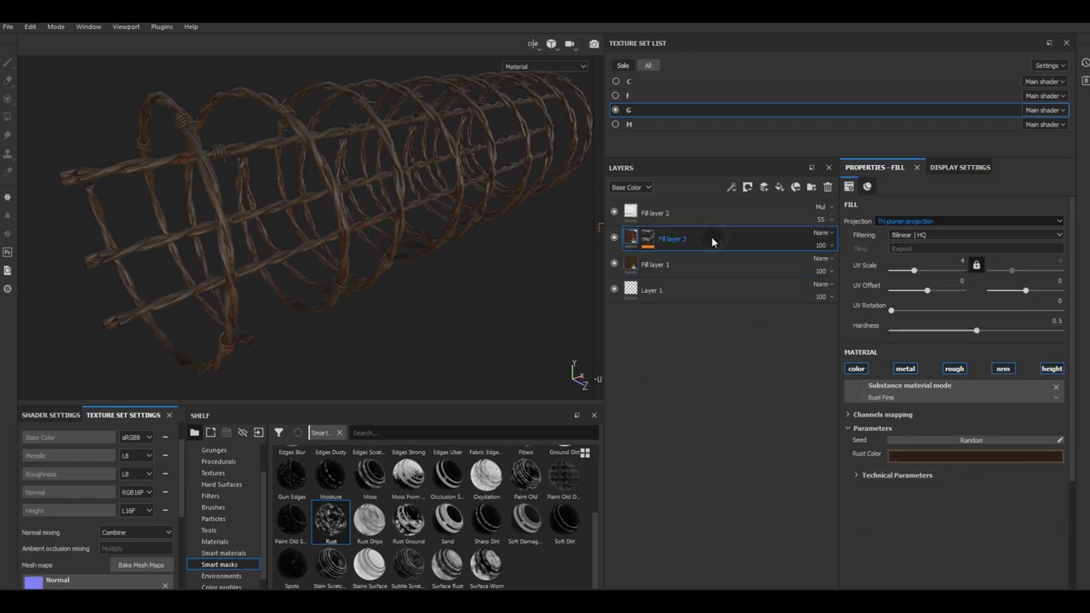
{"action": "right_click", "coordinate": [711, 238]}
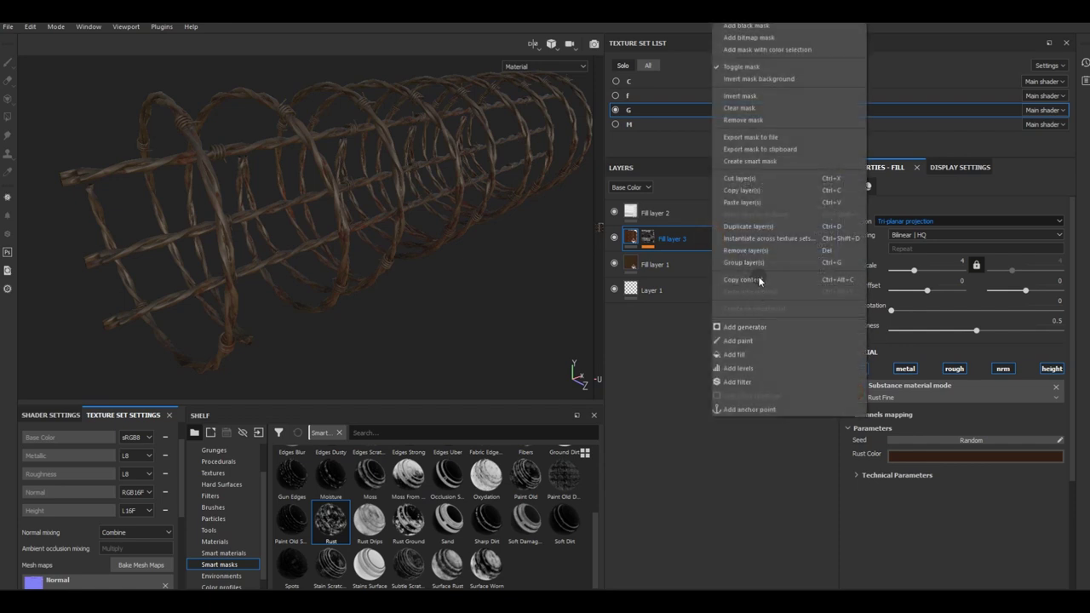
{"action": "left_click", "coordinate": [685, 244]}
{"action": "right_click", "coordinate": [685, 243]}
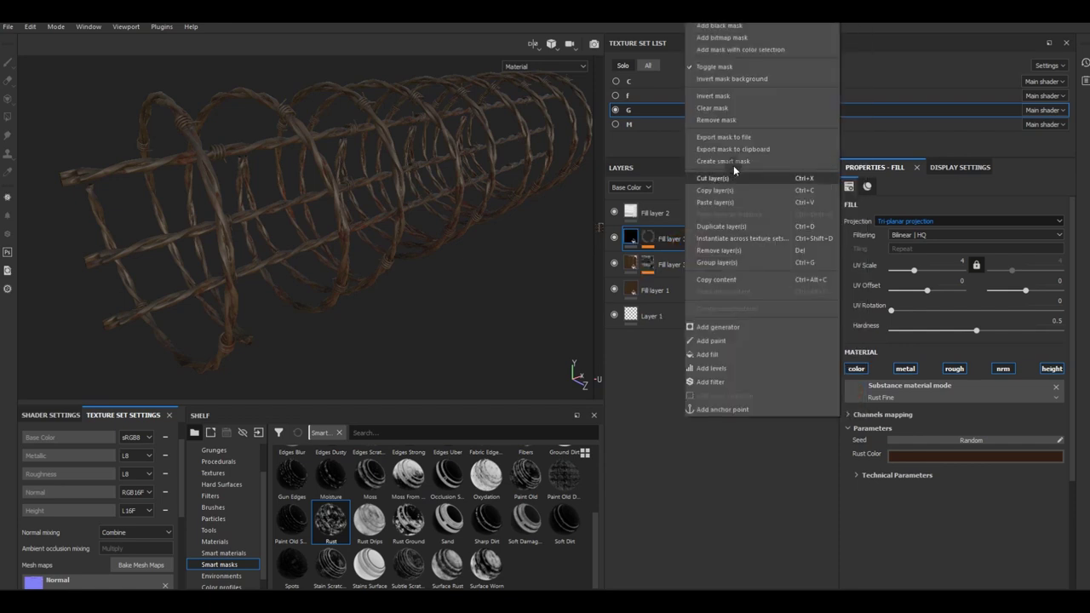
{"action": "left_click", "coordinate": [712, 114]}
Apply the Edges Scratches smart mask to the copied rust layer.
{"action": "key", "text": "1"}
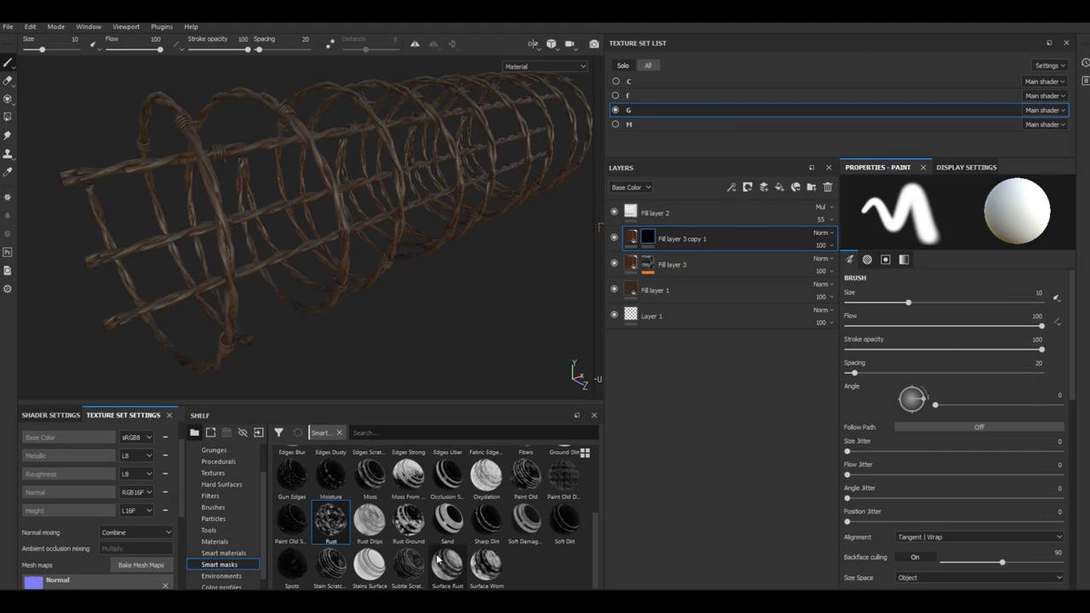
{"action": "scroll", "coordinate": [434, 557], "scroll_direction": "up", "scroll_amount": 3}
{"action": "left_click_drag", "start_coordinate": [370, 556], "coordinate": [708, 239]}
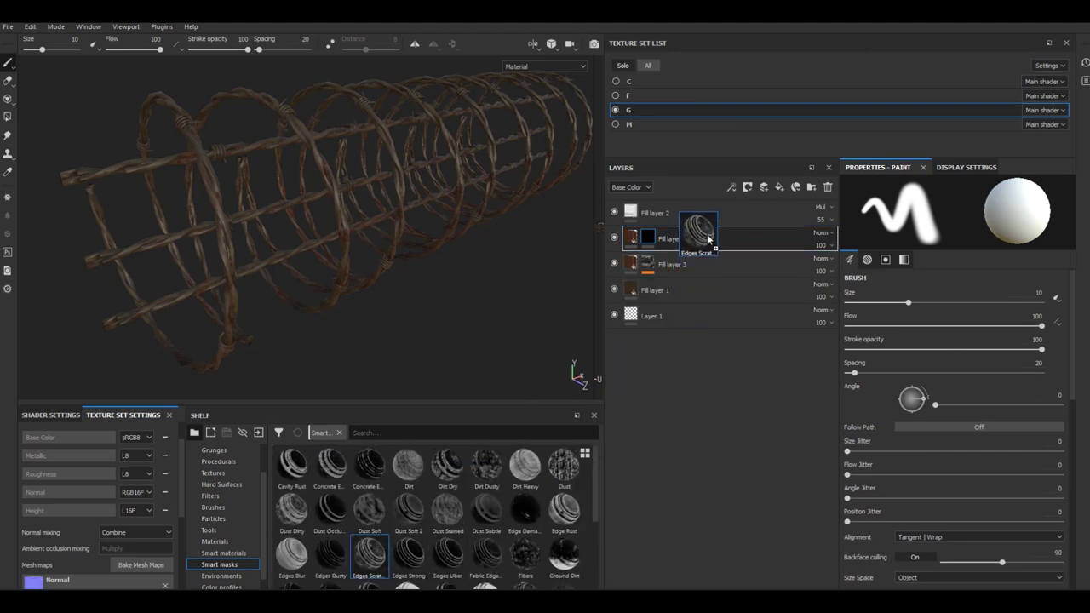
{"action": "left_click_drag", "start_coordinate": [708, 240], "coordinate": [707, 239]}
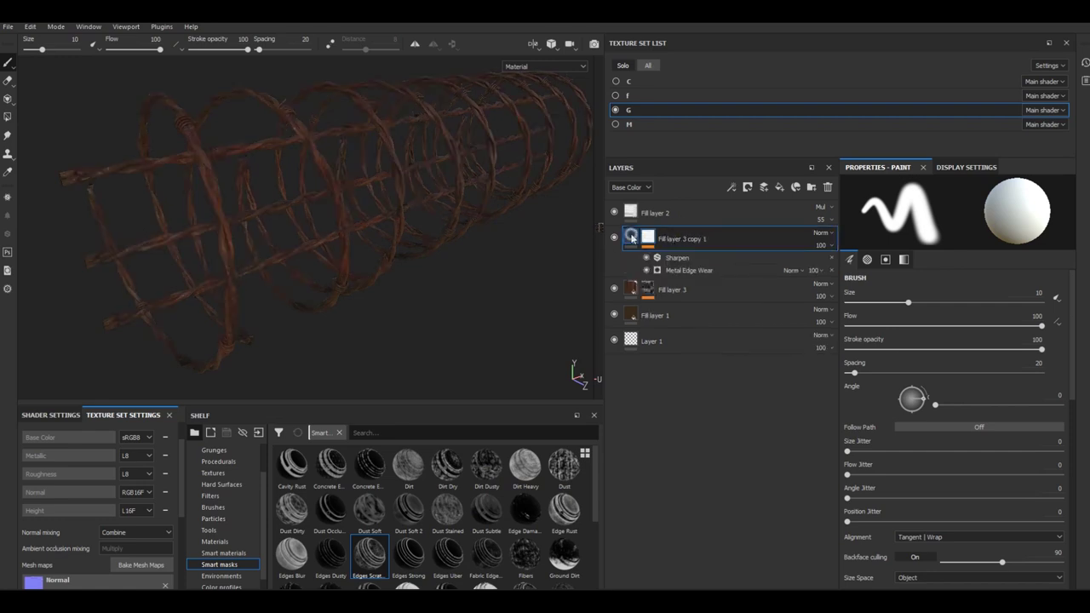
Lower the Metal Edge Wear level on the copy to 0.49.
{"action": "left_click", "coordinate": [632, 237]}
{"action": "left_click", "coordinate": [652, 240]}
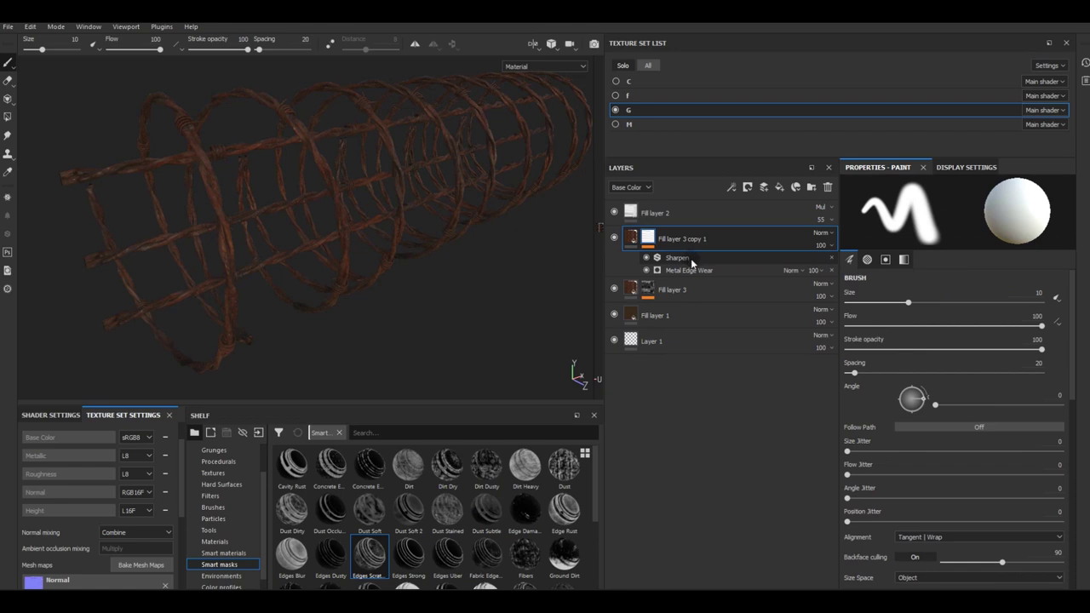
{"action": "left_click", "coordinate": [697, 270]}
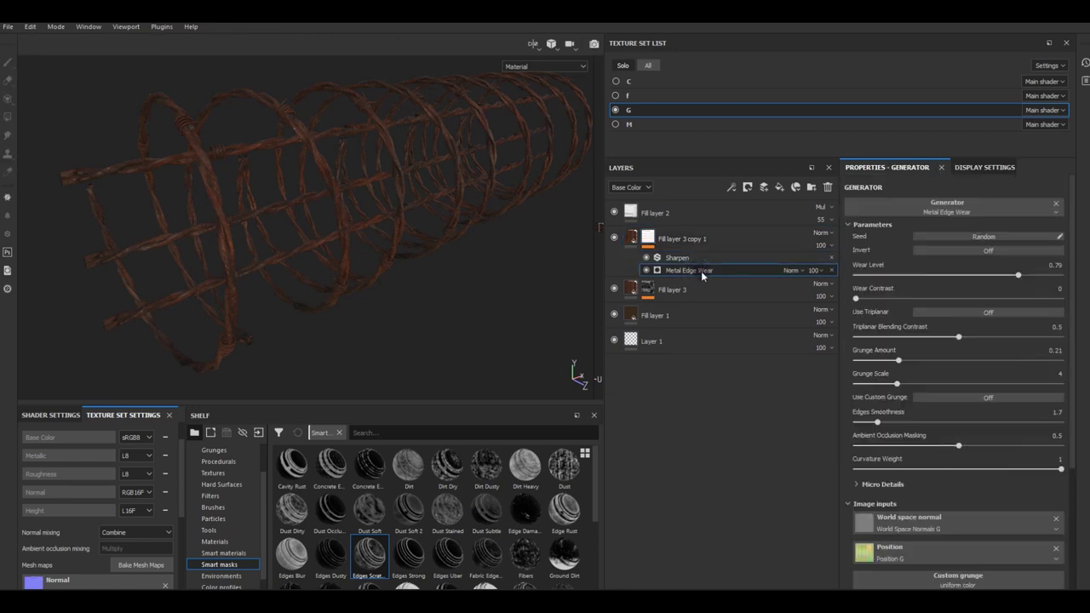
{"action": "left_click", "coordinate": [631, 239]}
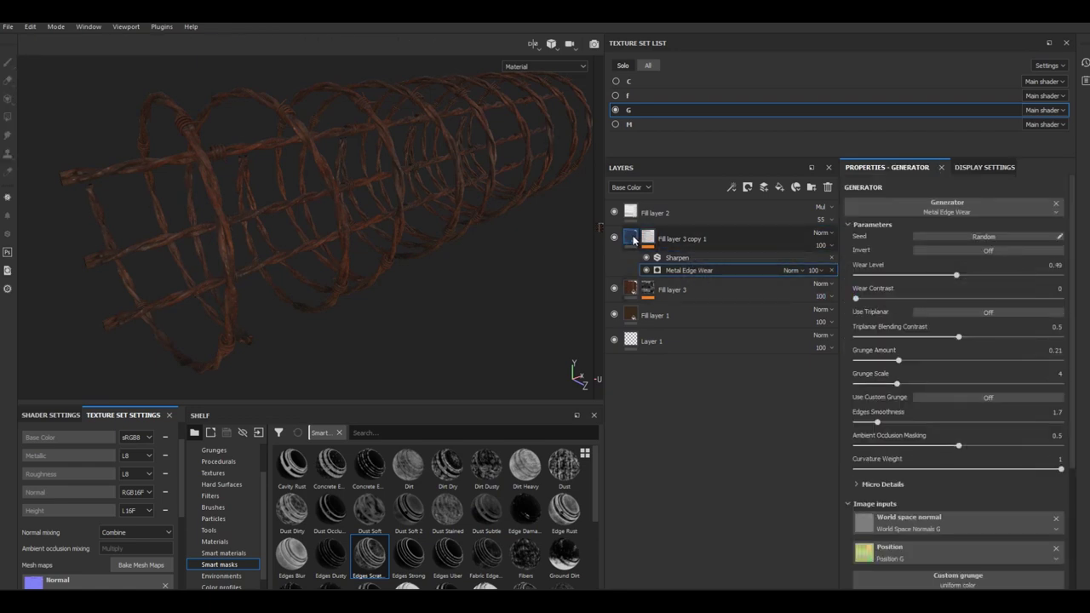
{"action": "left_click", "coordinate": [223, 542]}
Apply the Steel Rust and Wear material to Fill layer 3 copy 1.
{"action": "scroll", "coordinate": [483, 561], "scroll_direction": "down", "scroll_amount": 5}
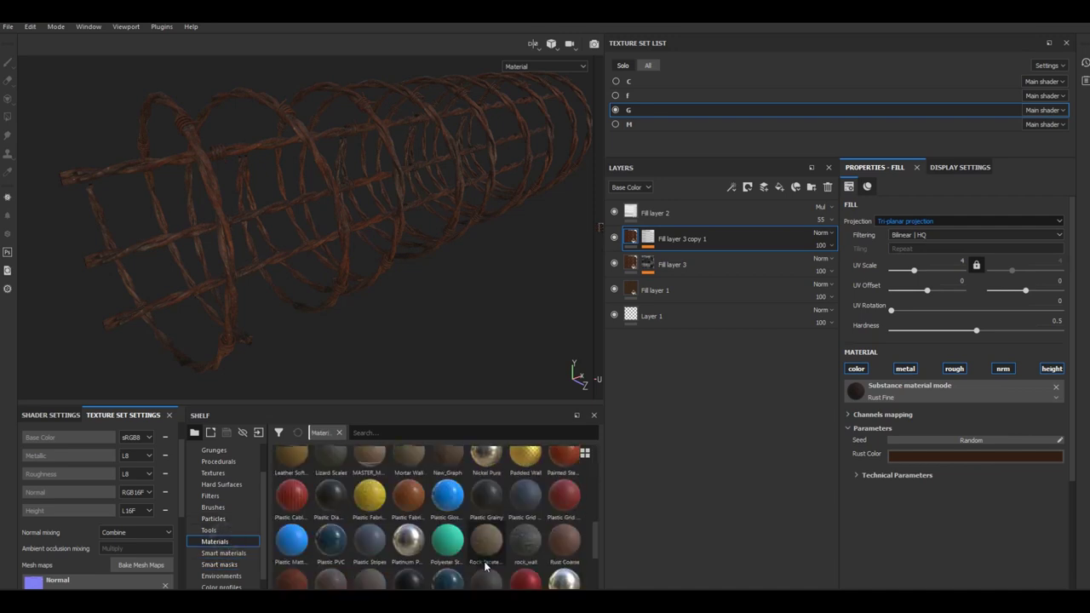
{"action": "scroll", "coordinate": [377, 555], "scroll_direction": "down", "scroll_amount": 5}
{"action": "left_click_drag", "start_coordinate": [369, 537], "coordinate": [639, 243]}
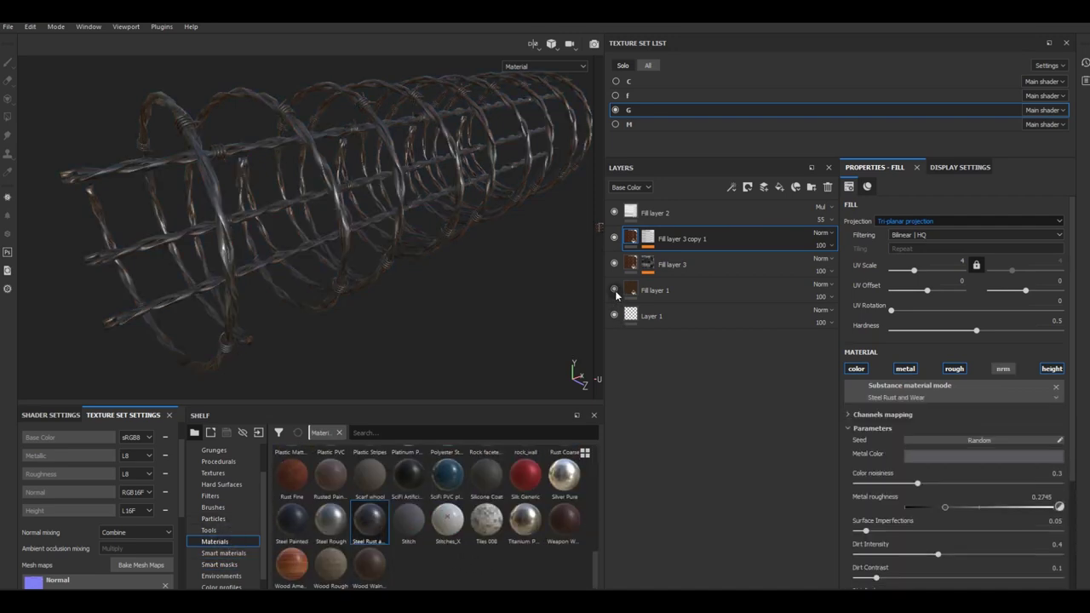
Set Metal Edge Wear contrast to 0.63 and wear level to 0.06.
{"action": "left_click", "coordinate": [648, 239]}
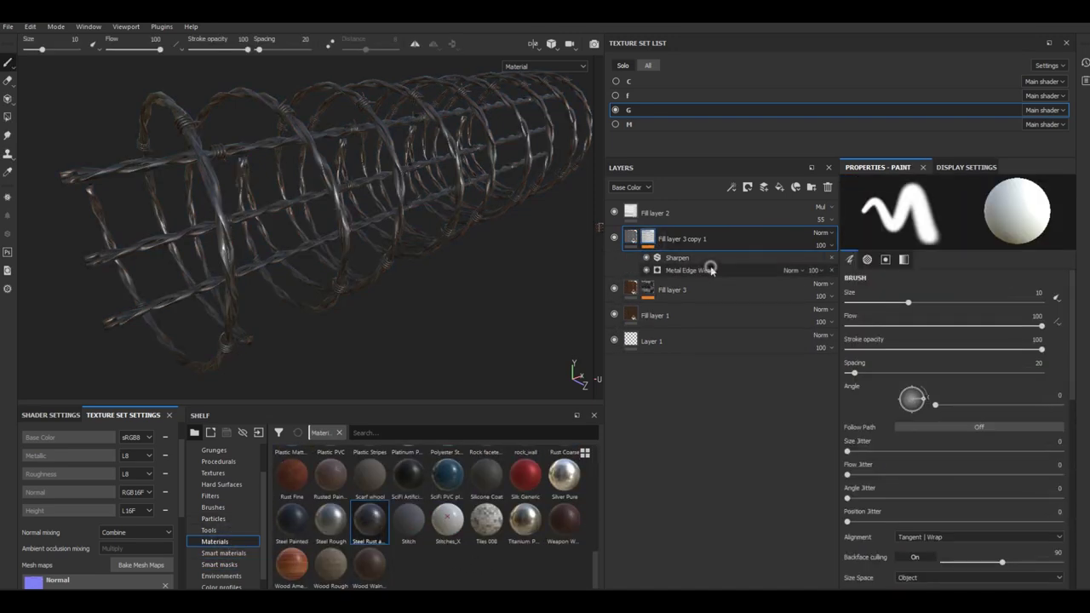
{"action": "left_click", "coordinate": [704, 270]}
{"action": "mouse_move", "coordinate": [942, 298]}
{"action": "left_mouse_down"}
{"action": "mouse_move", "coordinate": [960, 301]}
{"action": "mouse_move", "coordinate": [896, 276]}
{"action": "left_mouse_up"}
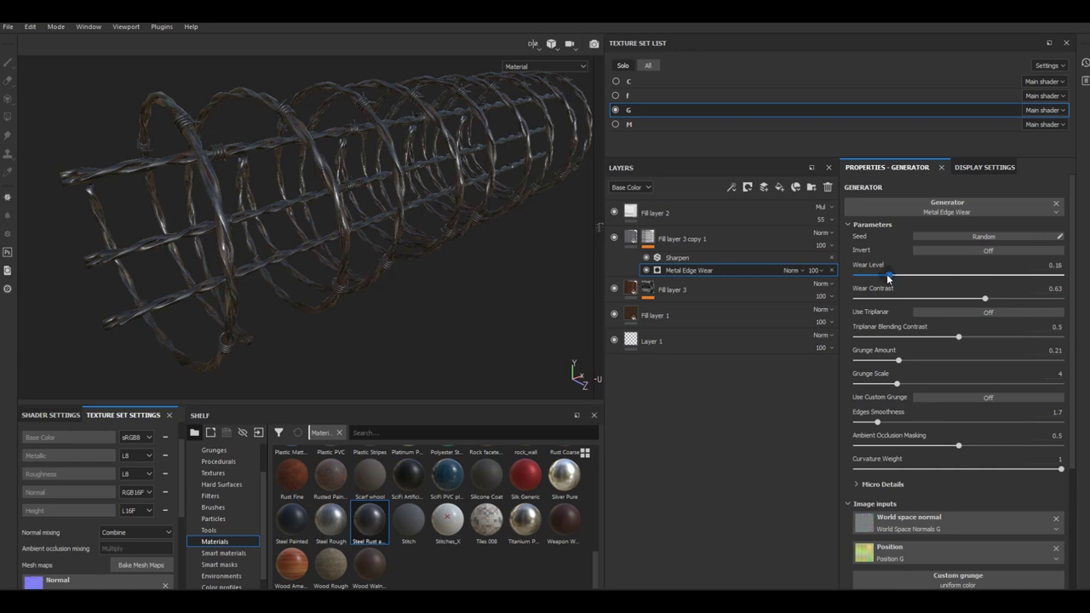
{"action": "left_click_drag", "start_coordinate": [869, 277], "coordinate": [870, 276]}
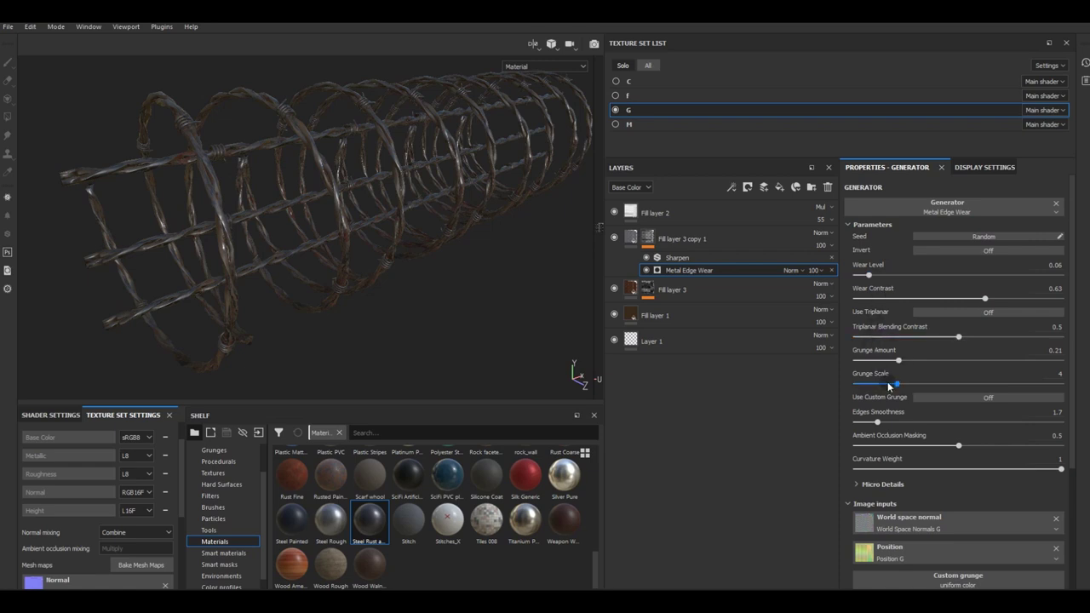
{"action": "scroll", "coordinate": [891, 419], "scroll_direction": "down", "scroll_amount": 1}
{"action": "scroll", "coordinate": [893, 419], "scroll_direction": "down", "scroll_amount": 2}
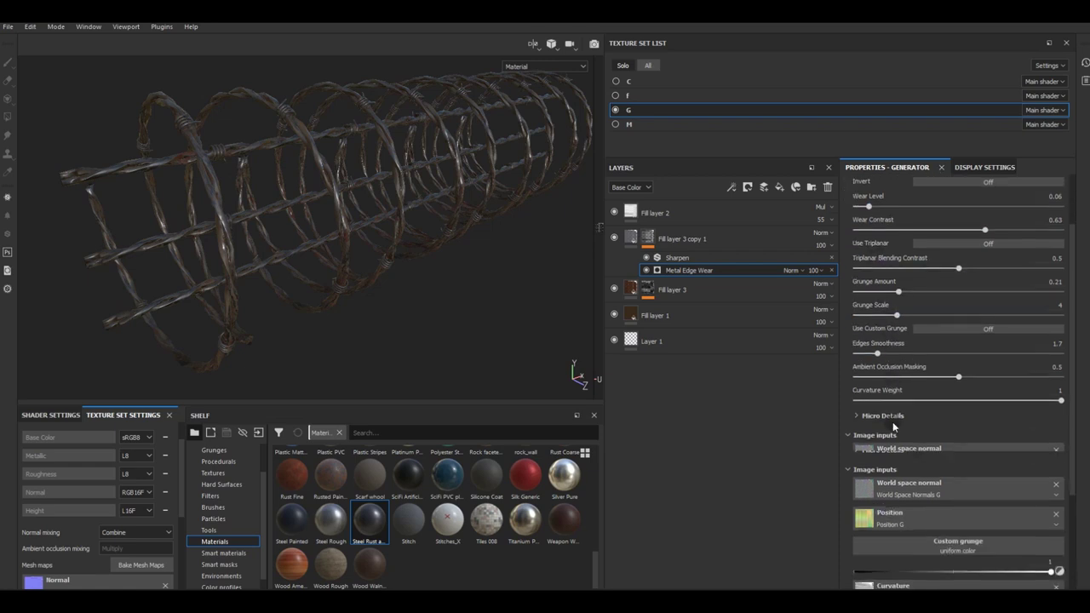
{"action": "scroll", "coordinate": [892, 421], "scroll_direction": "down", "scroll_amount": 2}
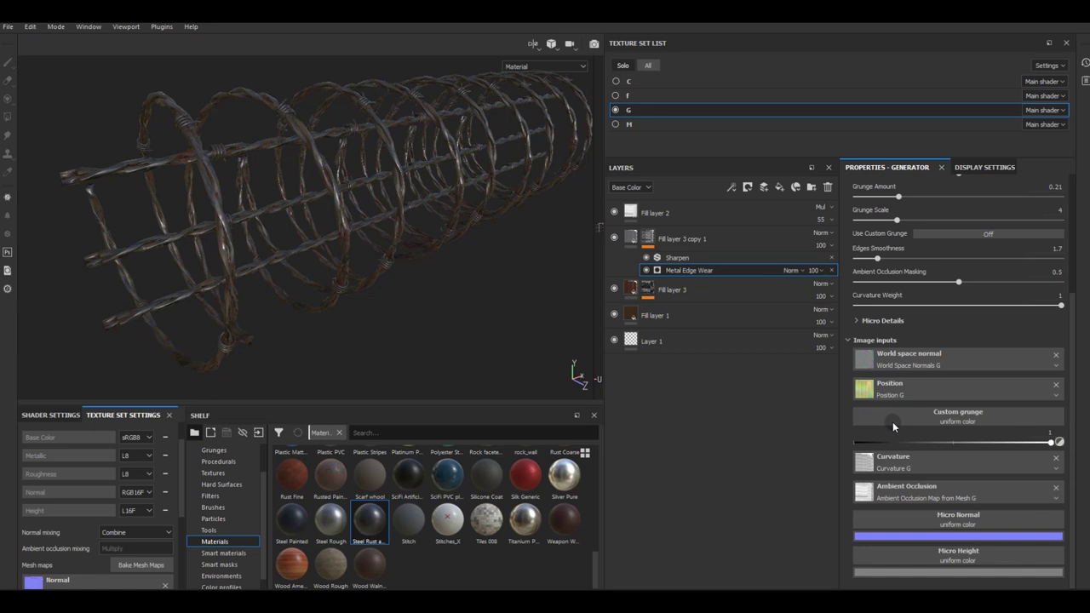
{"action": "scroll", "coordinate": [954, 363], "scroll_direction": "up", "scroll_amount": 2}
{"action": "scroll", "coordinate": [957, 383], "scroll_direction": "down", "scroll_amount": 2}
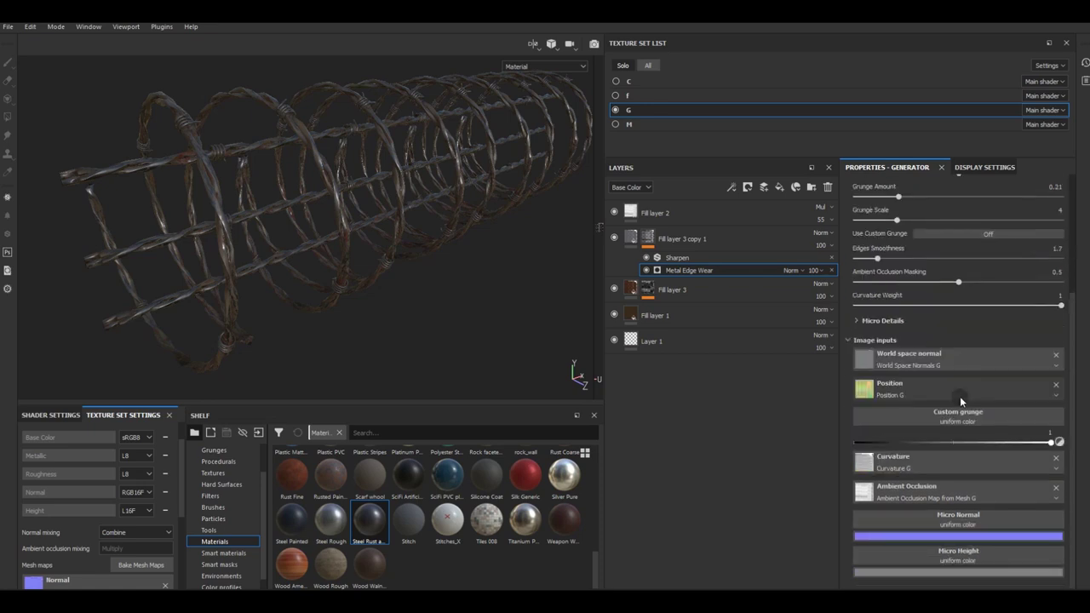
{"action": "scroll", "coordinate": [960, 396], "scroll_direction": "up", "scroll_amount": 4}
{"action": "scroll", "coordinate": [960, 397], "scroll_direction": "up", "scroll_amount": 1}
{"action": "scroll", "coordinate": [327, 213], "scroll_direction": "up", "scroll_amount": 3}
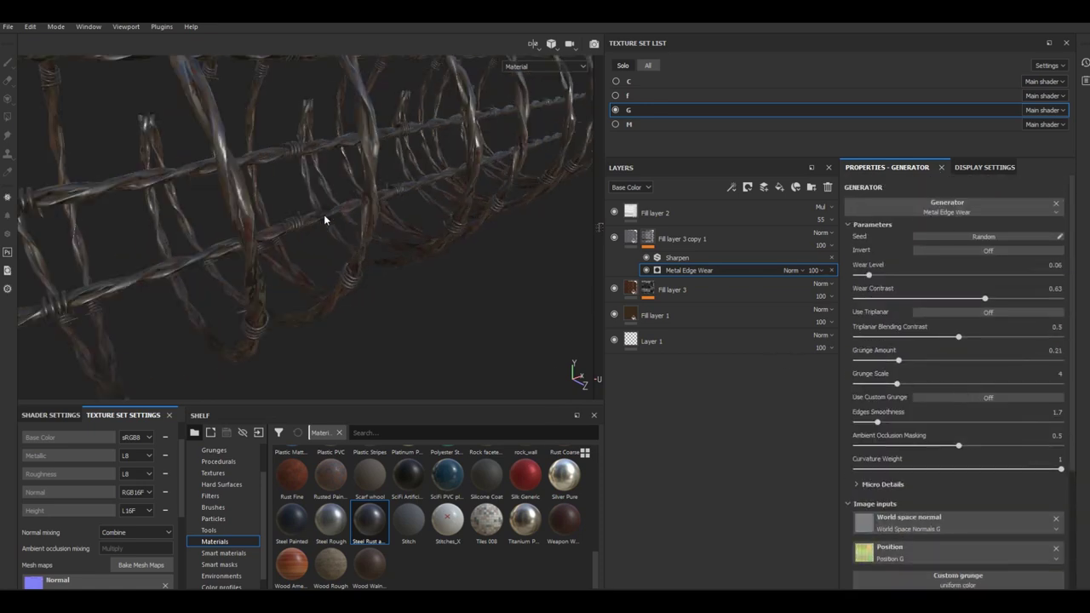
{"action": "left_click_drag", "start_coordinate": [323, 214], "coordinate": [463, 250], "text": "alt"}
{"action": "left_click", "coordinate": [687, 241]}
Give the steel layer a black mask and try the Edge Damage smart mask.
{"action": "right_click", "coordinate": [686, 242]}
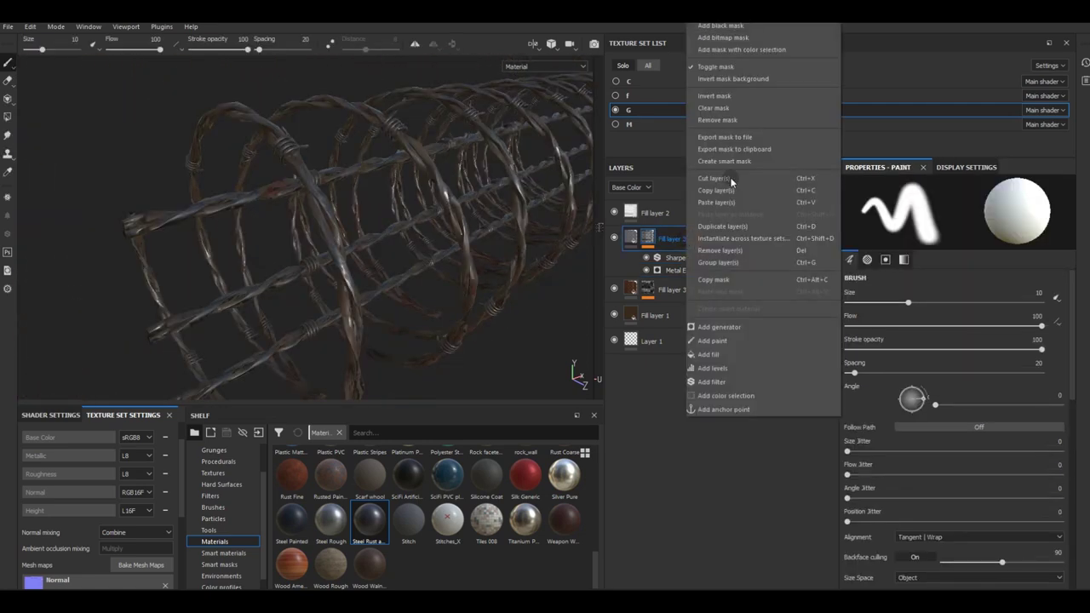
{"action": "left_click", "coordinate": [721, 111]}
{"action": "left_click", "coordinate": [247, 566]}
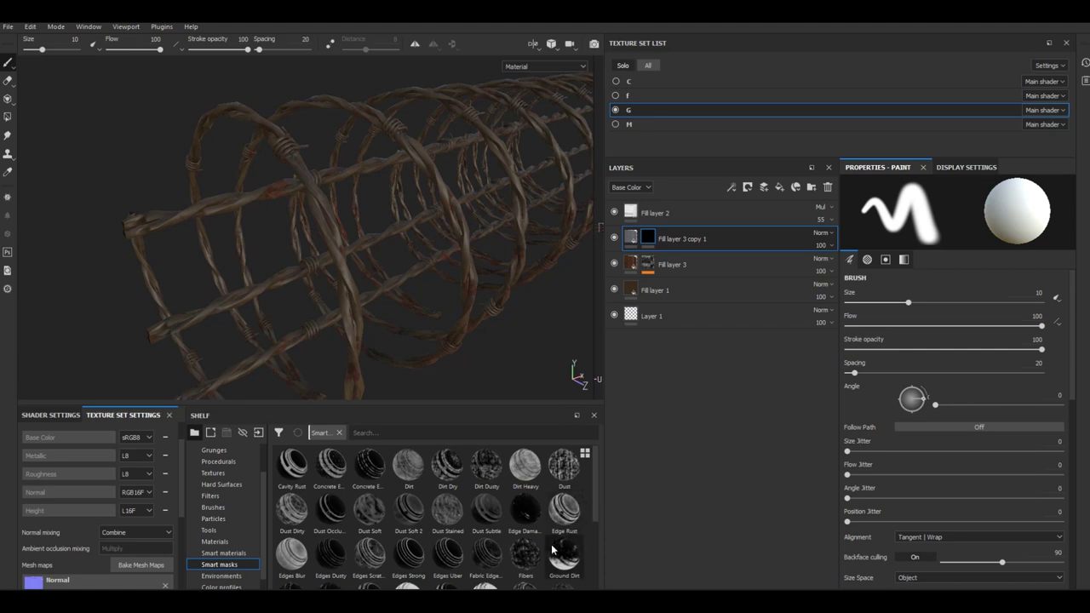
{"action": "left_click_drag", "start_coordinate": [525, 509], "coordinate": [739, 245]}
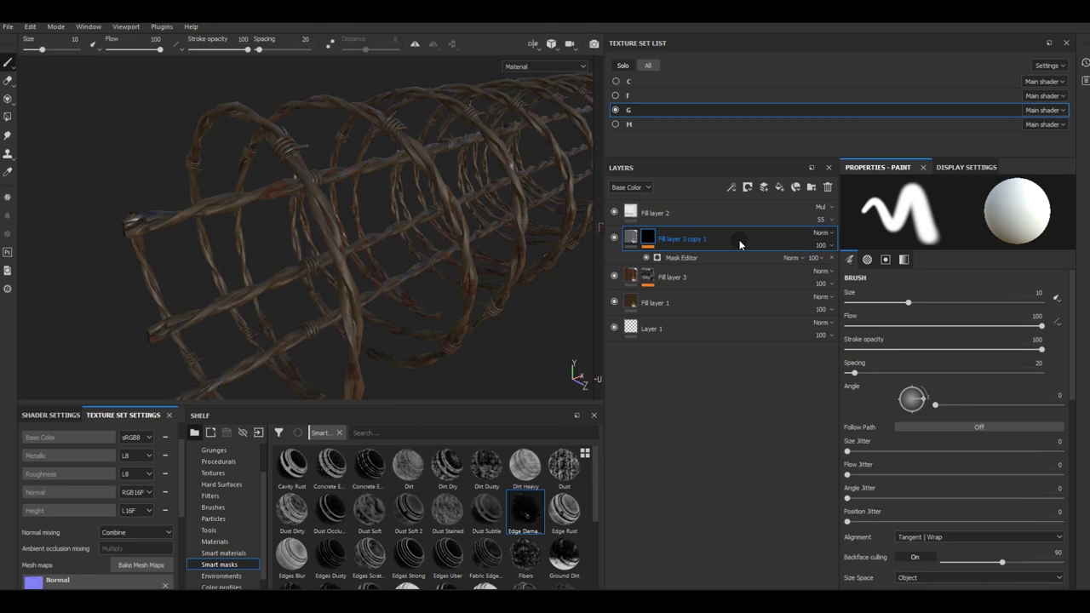
{"action": "left_click_drag", "start_coordinate": [401, 272], "coordinate": [381, 269], "text": "alt"}
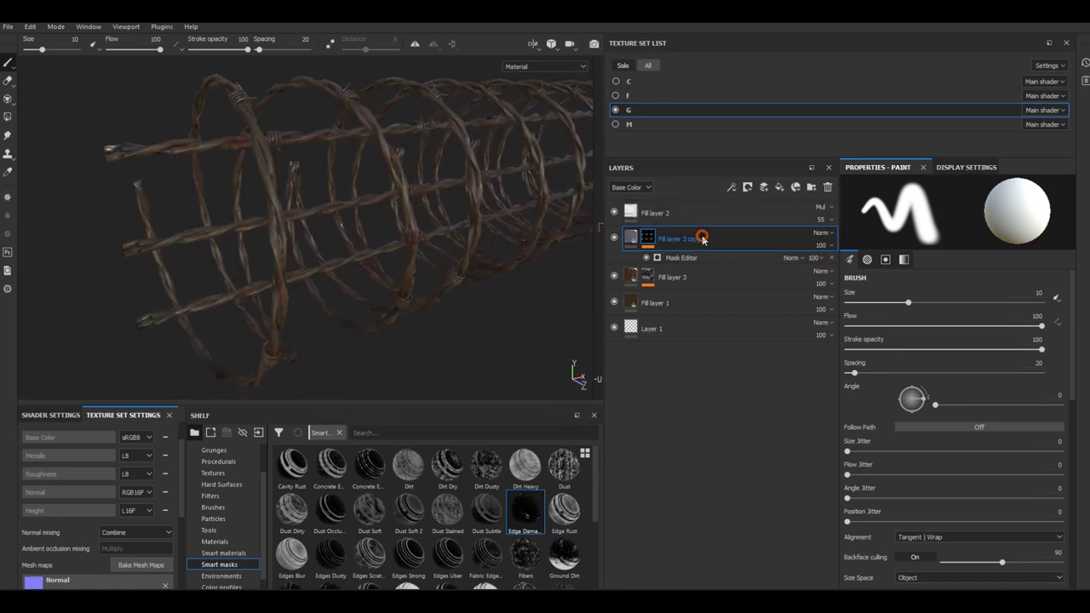
Replace the Edge Damage mask with the Edge Rust smart mask on Fill layer 3 copy 1.
{"action": "right_click", "coordinate": [700, 236]}
{"action": "left_click", "coordinate": [738, 104]}
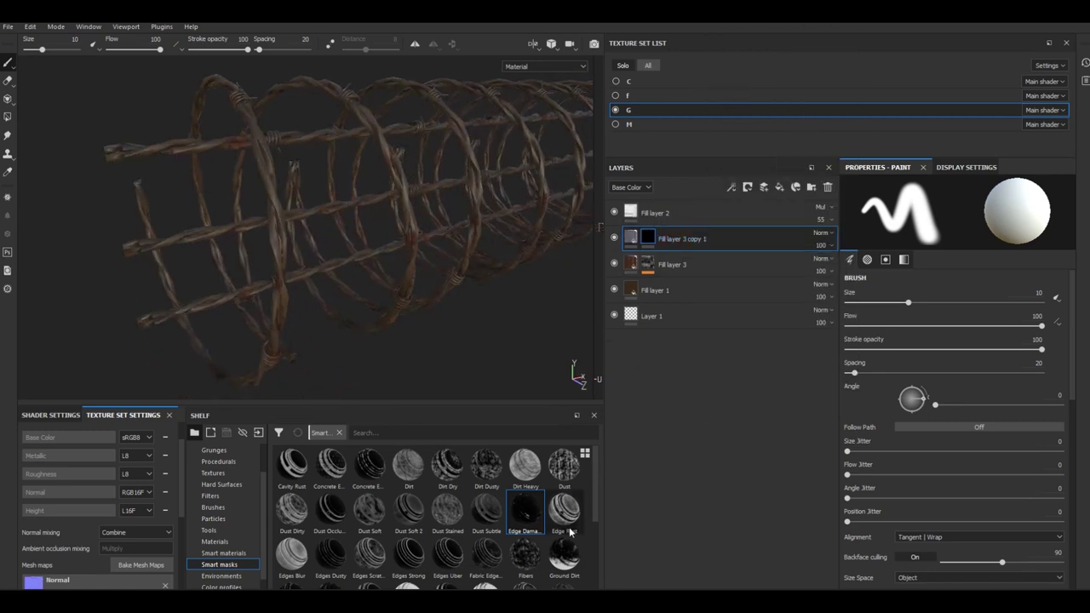
{"action": "mouse_move", "coordinate": [573, 521]}
{"action": "left_mouse_down"}
{"action": "mouse_move", "coordinate": [779, 227]}
{"action": "mouse_move", "coordinate": [791, 238]}
{"action": "left_mouse_up"}
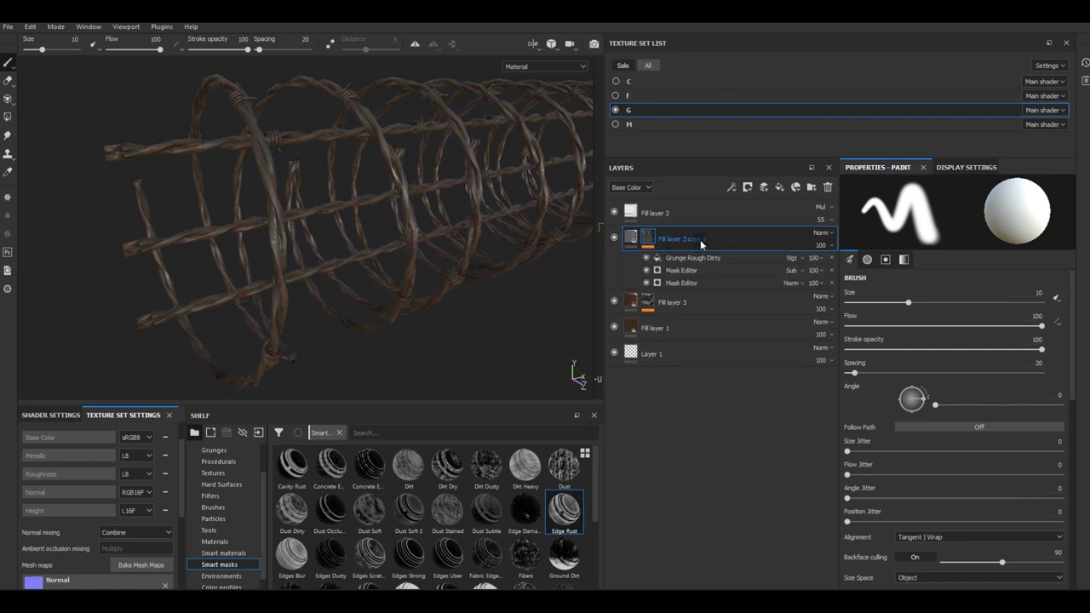
{"action": "right_click", "coordinate": [699, 242]}
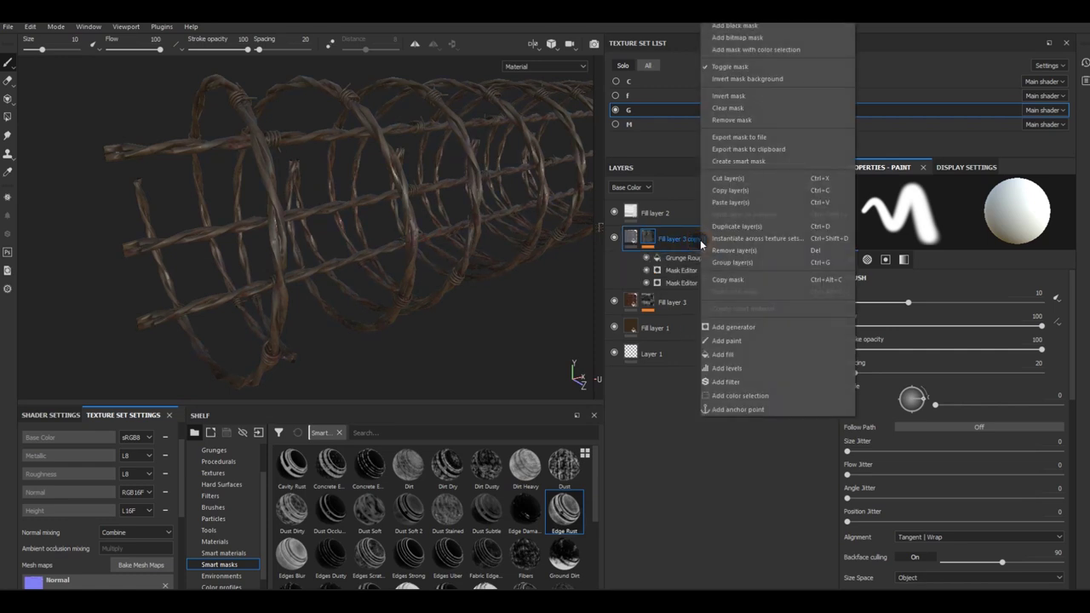
{"action": "left_click", "coordinate": [665, 458]}
{"action": "mouse_move", "coordinate": [482, 305]}
{"action": "left_mouse_down", "text": "alt"}
{"action": "mouse_move", "coordinate": [424, 243]}
{"action": "mouse_move", "coordinate": [445, 251]}
{"action": "left_mouse_up", "text": "alt"}
{"action": "scroll", "coordinate": [418, 255], "scroll_direction": "up", "scroll_amount": 5}
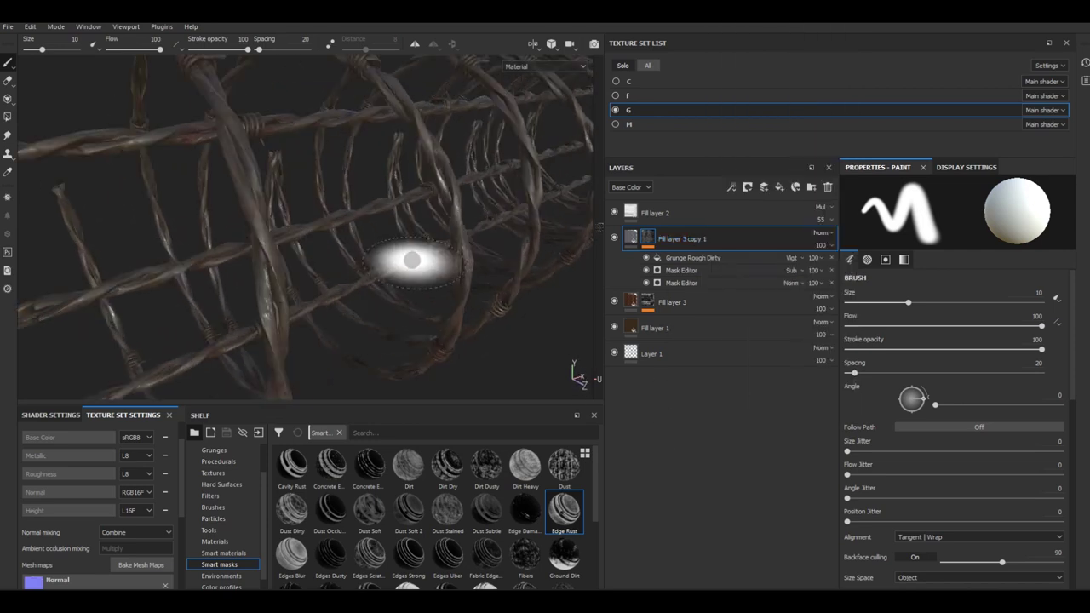
{"action": "scroll", "coordinate": [413, 261], "scroll_direction": "down", "scroll_amount": 5}
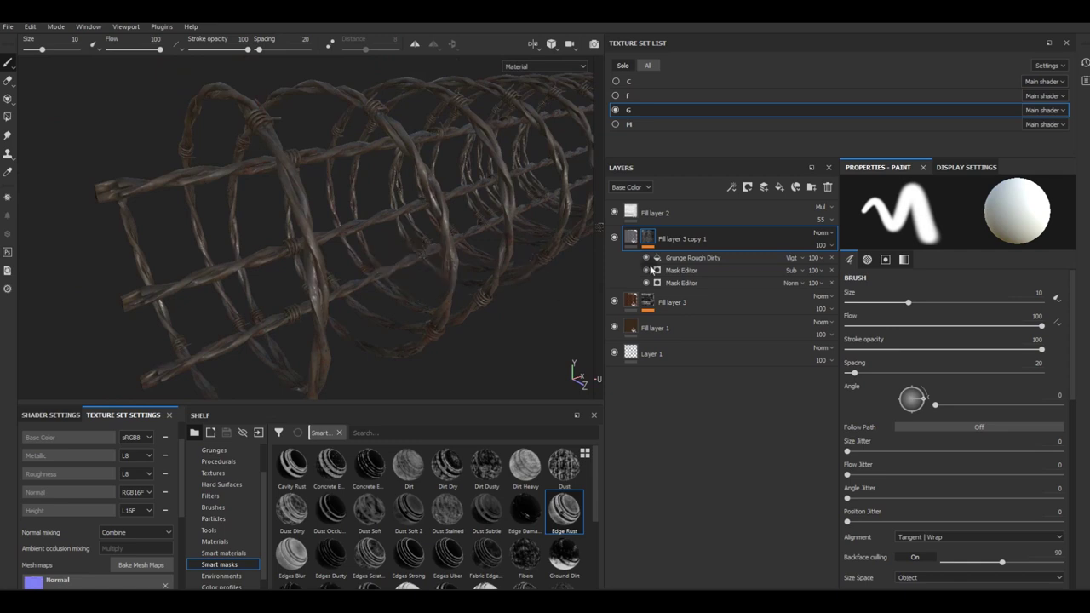
{"action": "left_click", "coordinate": [631, 237]}
Set the steel metal roughness to 0.3822 and make its metal colour a warm pinkish brown.
{"action": "left_click", "coordinate": [983, 508]}
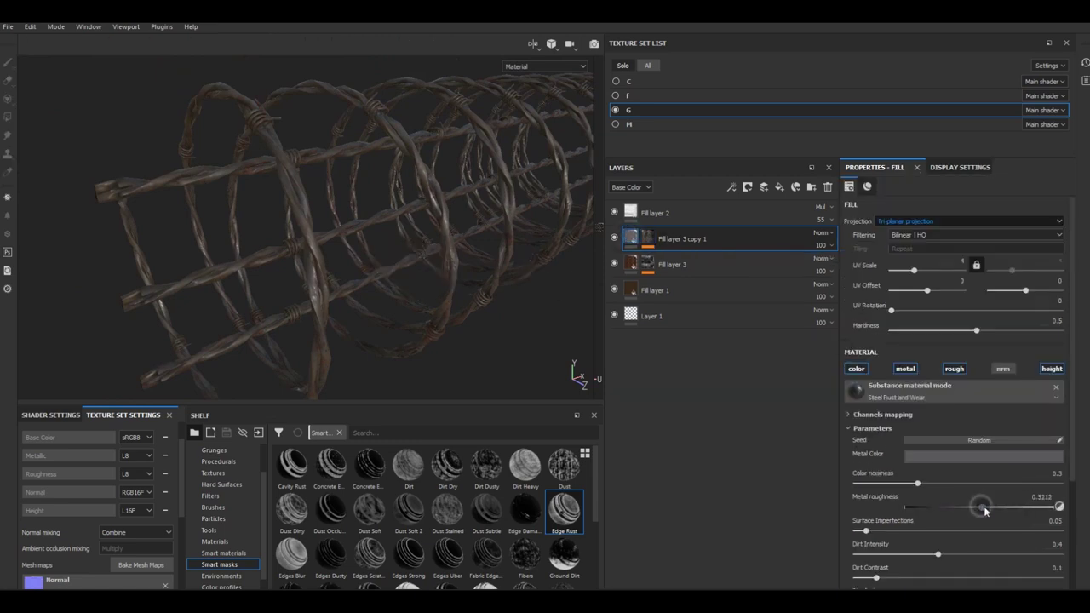
{"action": "left_click", "coordinate": [922, 457]}
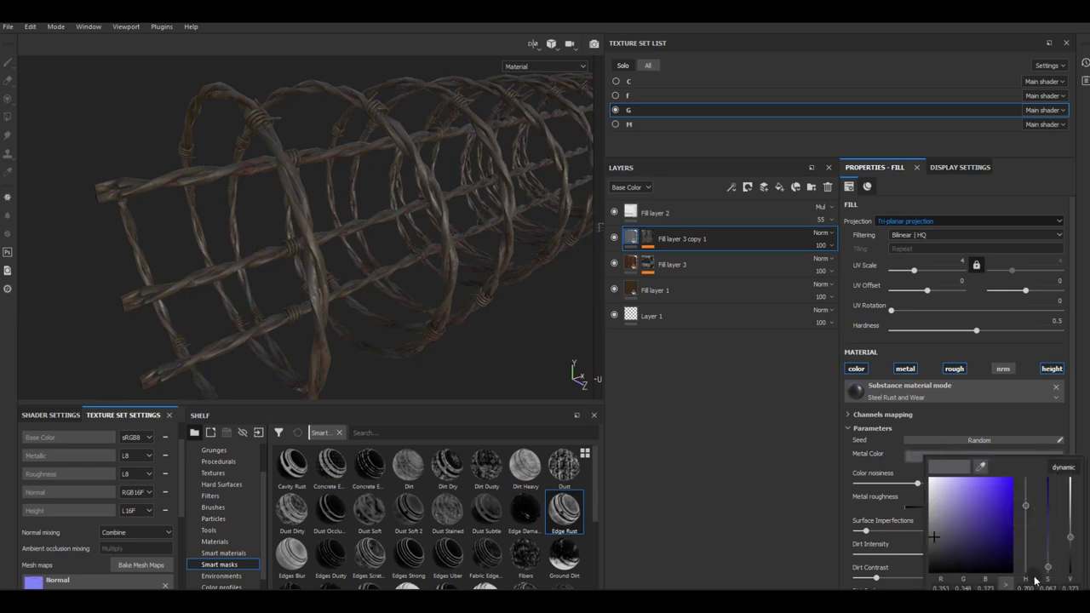
{"action": "left_click_drag", "start_coordinate": [1028, 505], "coordinate": [1028, 575]}
{"action": "left_click_drag", "start_coordinate": [960, 533], "coordinate": [946, 522]}
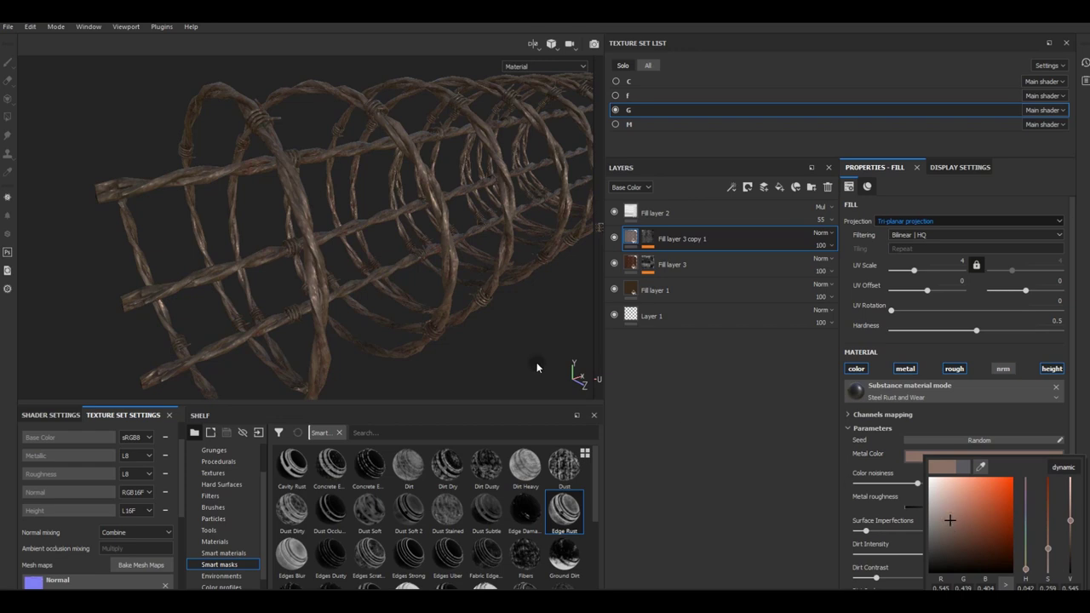
{"action": "scroll", "coordinate": [235, 301], "scroll_direction": "down", "scroll_amount": 5}
{"action": "left_click_drag", "start_coordinate": [311, 307], "coordinate": [336, 303], "text": "alt"}
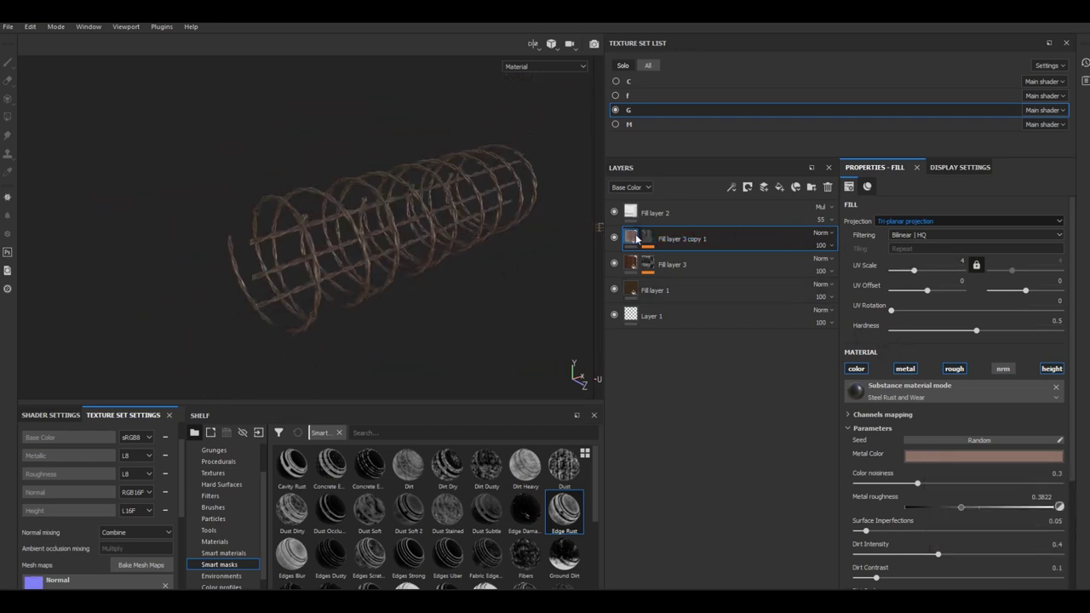
{"action": "mouse_move", "coordinate": [455, 236]}
{"action": "left_mouse_down", "text": "alt"}
{"action": "mouse_move", "coordinate": [352, 259]}
{"action": "mouse_move", "coordinate": [301, 251]}
{"action": "mouse_move", "coordinate": [326, 302]}
{"action": "mouse_move", "coordinate": [401, 268]}
{"action": "mouse_move", "coordinate": [413, 214]}
{"action": "mouse_move", "coordinate": [275, 179]}
{"action": "mouse_move", "coordinate": [257, 193]}
{"action": "mouse_move", "coordinate": [253, 214]}
{"action": "mouse_move", "coordinate": [365, 277]}
{"action": "left_mouse_up", "text": "alt"}
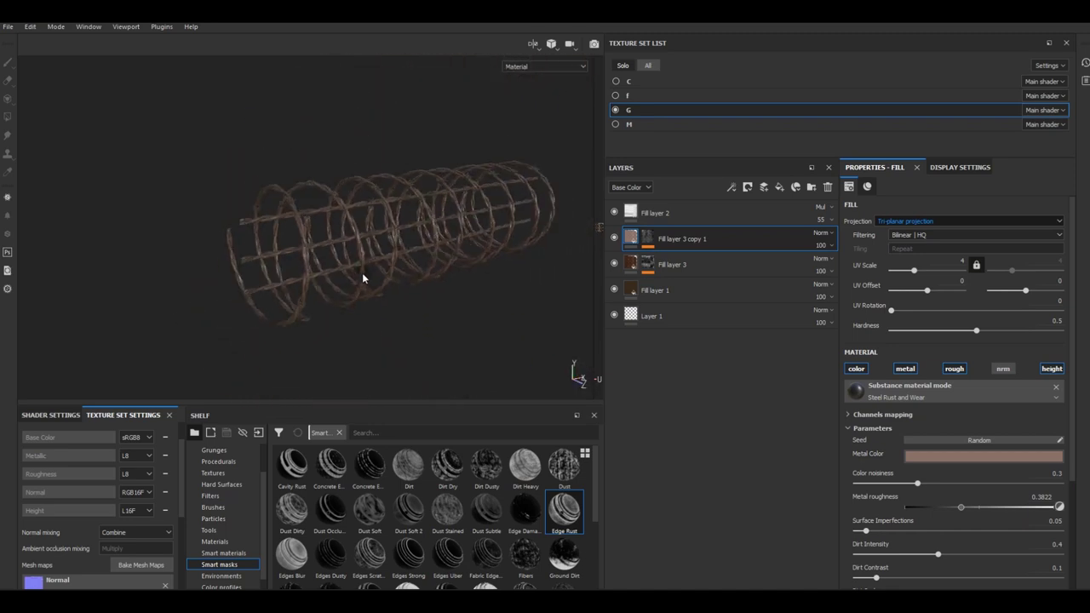
Show all texture sets, then make texture set C's Steel Painted paint colour reddish brown.
{"action": "left_click", "coordinate": [649, 65]}
{"action": "mouse_move", "coordinate": [288, 189]}
{"action": "left_mouse_down", "text": "alt"}
{"action": "mouse_move", "coordinate": [320, 198]}
{"action": "mouse_move", "coordinate": [335, 234]}
{"action": "mouse_move", "coordinate": [351, 187]}
{"action": "mouse_move", "coordinate": [329, 212]}
{"action": "left_mouse_up", "text": "alt"}
{"action": "left_click", "coordinate": [647, 83]}
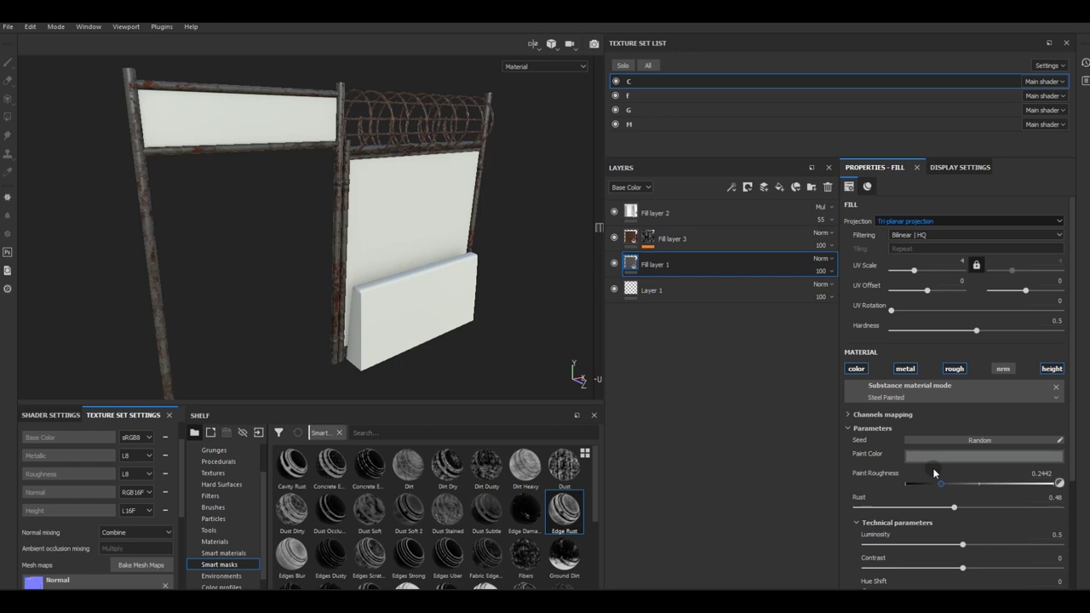
{"action": "left_click", "coordinate": [937, 460]}
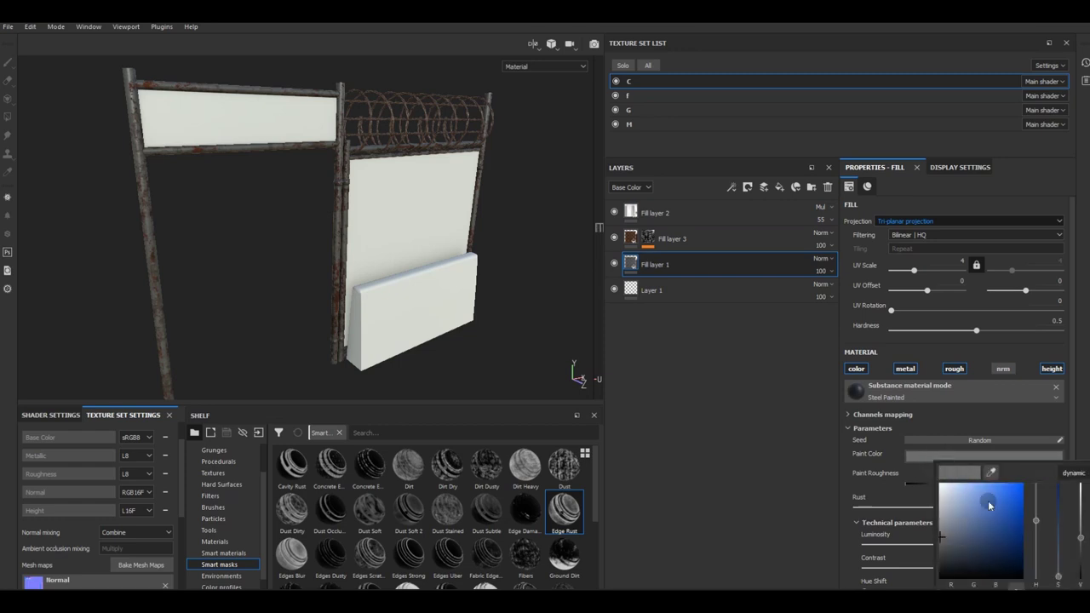
{"action": "left_click_drag", "start_coordinate": [1039, 524], "coordinate": [1039, 579]}
{"action": "left_click", "coordinate": [968, 537]}
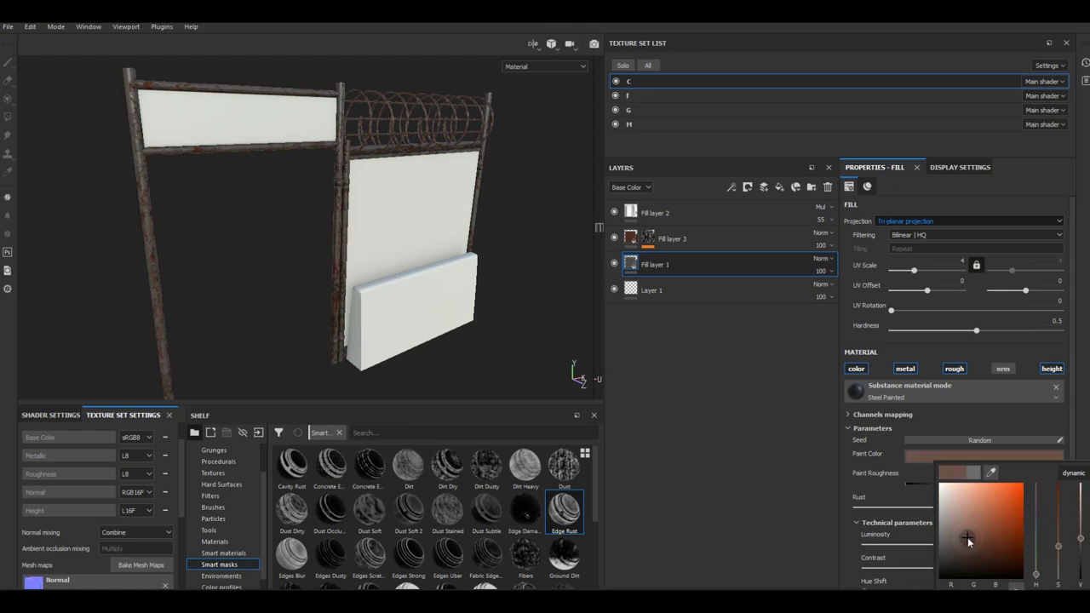
{"action": "left_click", "coordinate": [257, 266]}
Paste the copied rust fill layers onto Layer 1 of the base block's texture set M.
{"action": "mouse_move", "coordinate": [258, 266]}
{"action": "left_mouse_down", "text": "alt"}
{"action": "mouse_move", "coordinate": [259, 256]}
{"action": "mouse_move", "coordinate": [288, 261]}
{"action": "left_mouse_up", "text": "alt"}
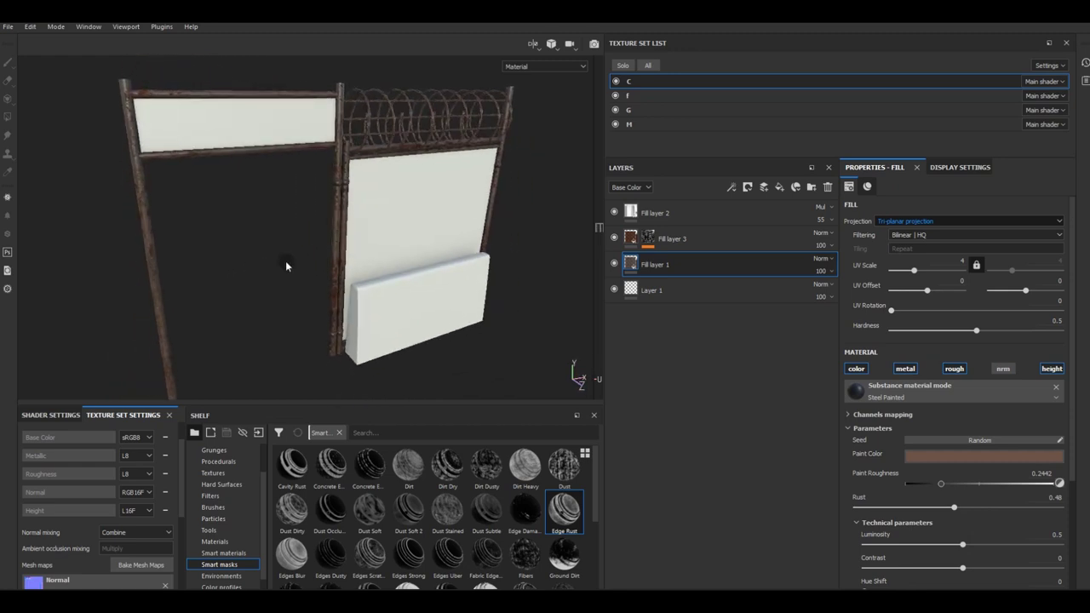
{"action": "scroll", "coordinate": [285, 261], "scroll_direction": "down", "scroll_amount": 2}
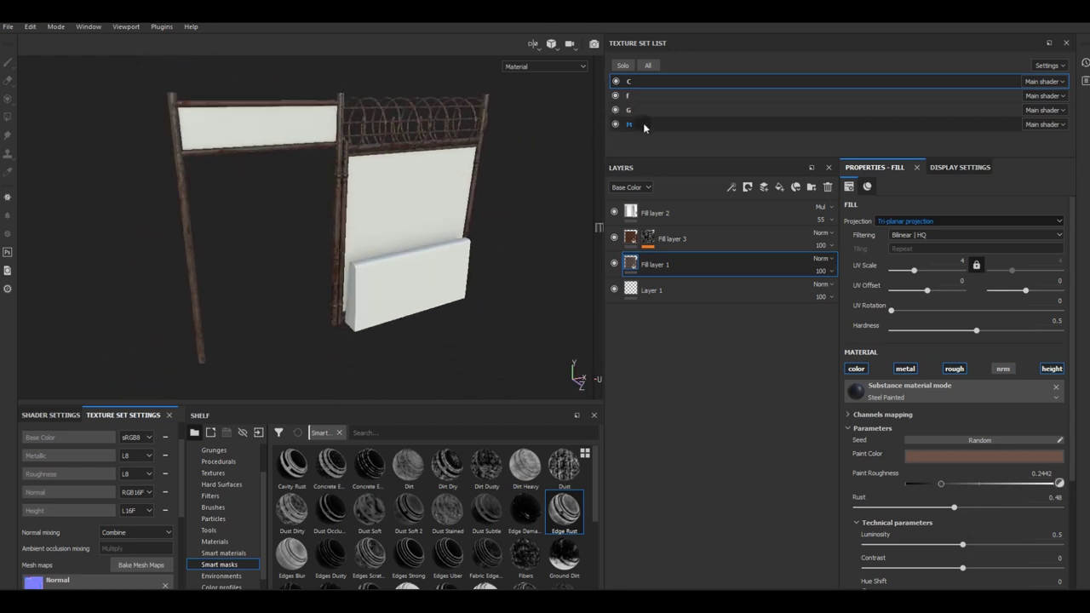
{"action": "left_click", "coordinate": [616, 124]}
{"action": "left_click", "coordinate": [616, 124]}
{"action": "right_click", "coordinate": [691, 212]}
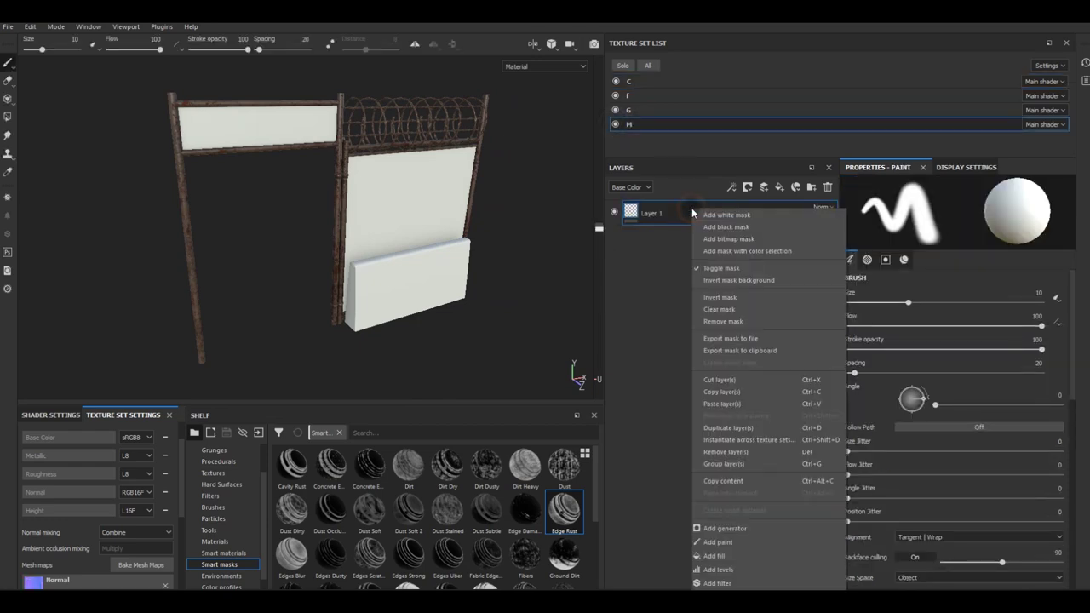
{"action": "left_click", "coordinate": [742, 406]}
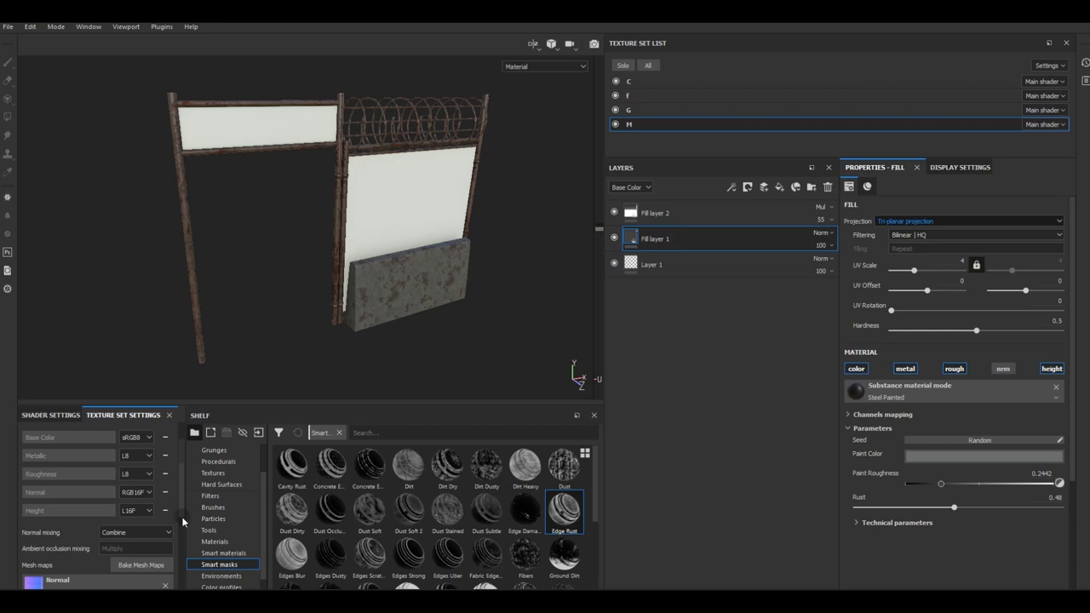
Apply the Concrete Simple material to the block's fill layer and solo texture set M.
{"action": "left_click", "coordinate": [220, 542]}
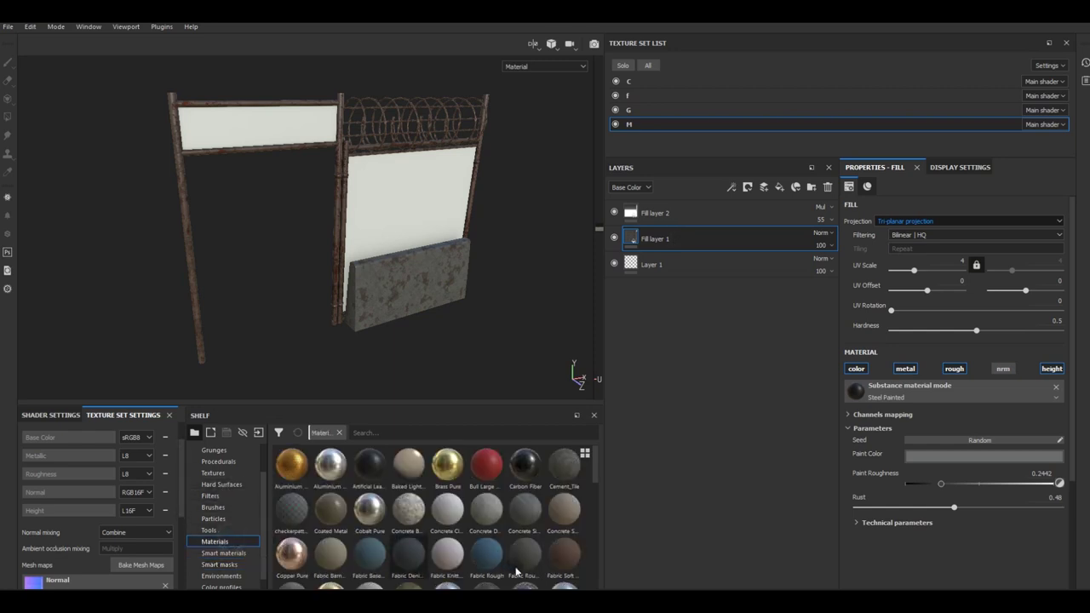
{"action": "left_click", "coordinate": [530, 516]}
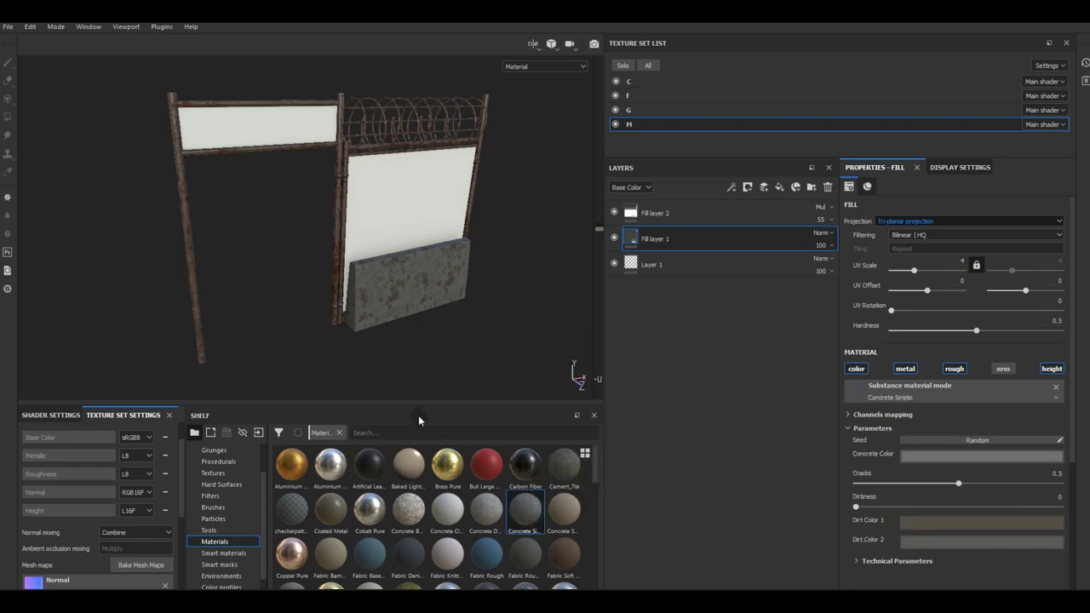
{"action": "left_click", "coordinate": [627, 64]}
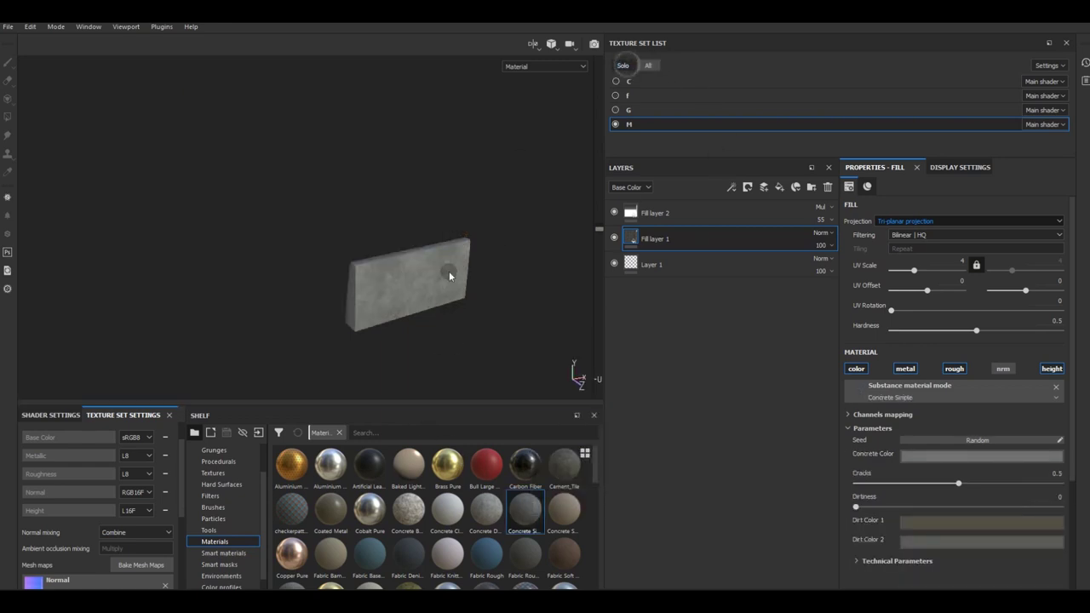
{"action": "scroll", "coordinate": [414, 298], "scroll_direction": "up", "scroll_amount": 4}
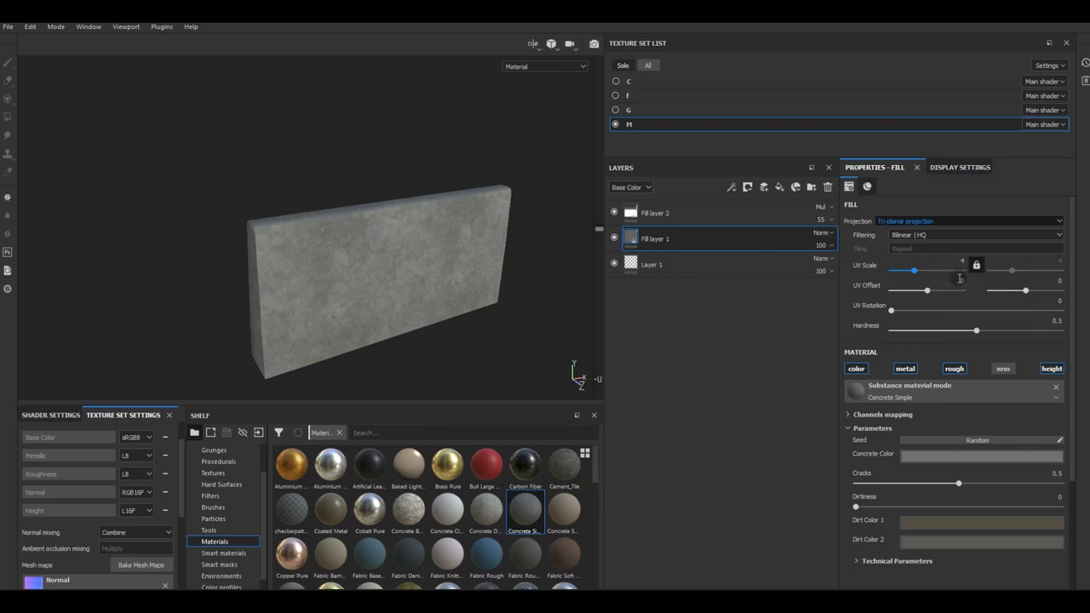
{"action": "mouse_move", "coordinate": [379, 300]}
{"action": "left_mouse_down", "text": "alt"}
{"action": "mouse_move", "coordinate": [469, 200]}
{"action": "mouse_move", "coordinate": [460, 304]}
{"action": "mouse_move", "coordinate": [419, 314]}
{"action": "left_mouse_up", "text": "alt"}
Enable the concrete's normal channel, set normal intensity to 4.21 and dirtiness near zero.
{"action": "left_click", "coordinate": [1003, 369]}
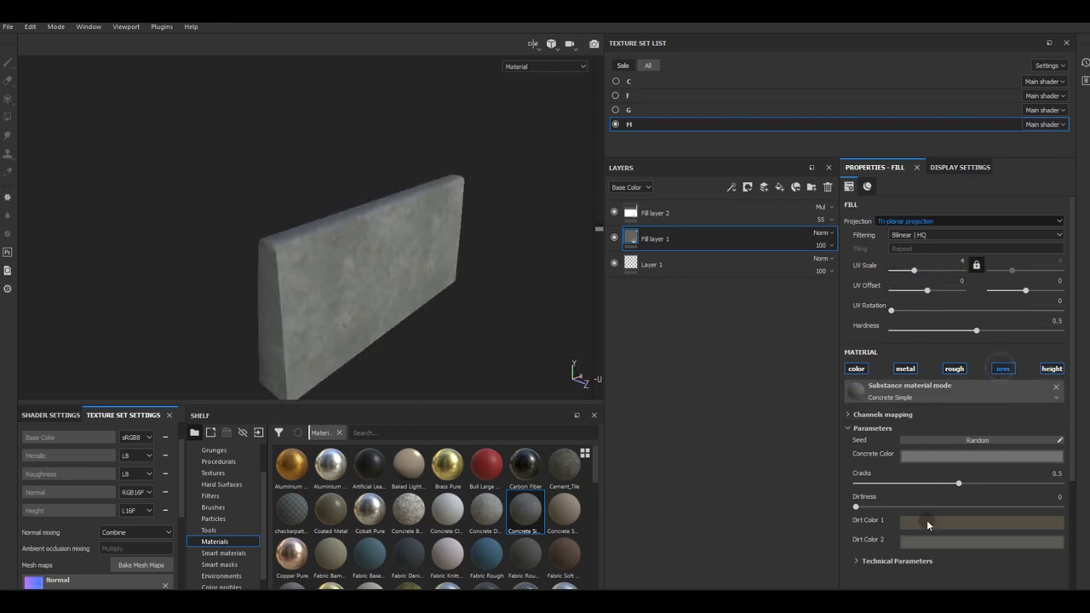
{"action": "left_click", "coordinate": [921, 504]}
{"action": "left_click", "coordinate": [856, 560]}
{"action": "scroll", "coordinate": [899, 557], "scroll_direction": "down", "scroll_amount": 2}
{"action": "scroll", "coordinate": [945, 536], "scroll_direction": "down", "scroll_amount": 1}
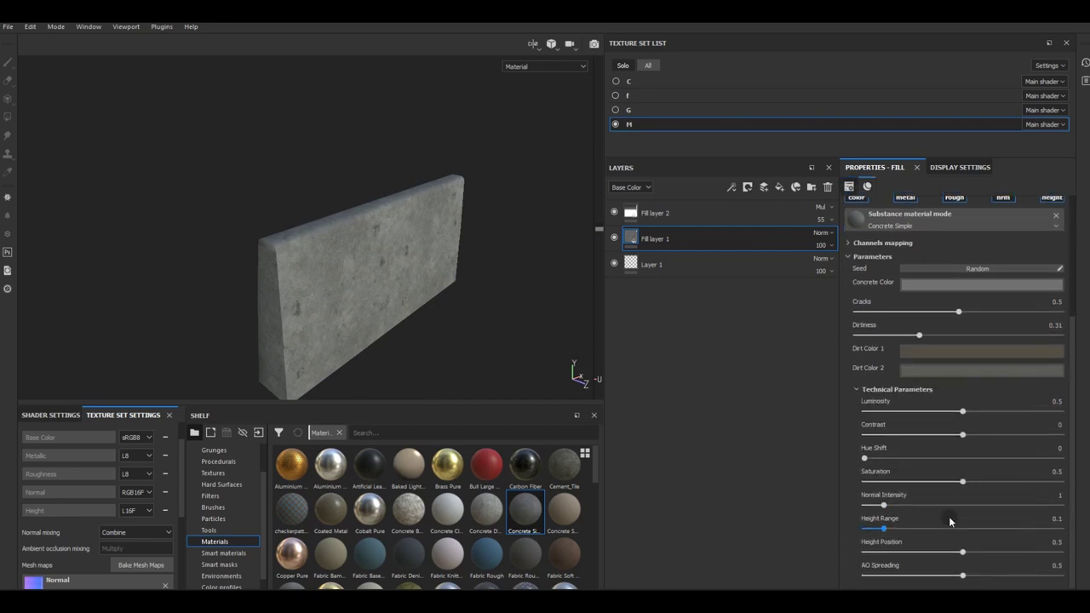
{"action": "left_click_drag", "start_coordinate": [948, 508], "coordinate": [947, 507]}
{"action": "left_click_drag", "start_coordinate": [875, 335], "coordinate": [860, 334]}
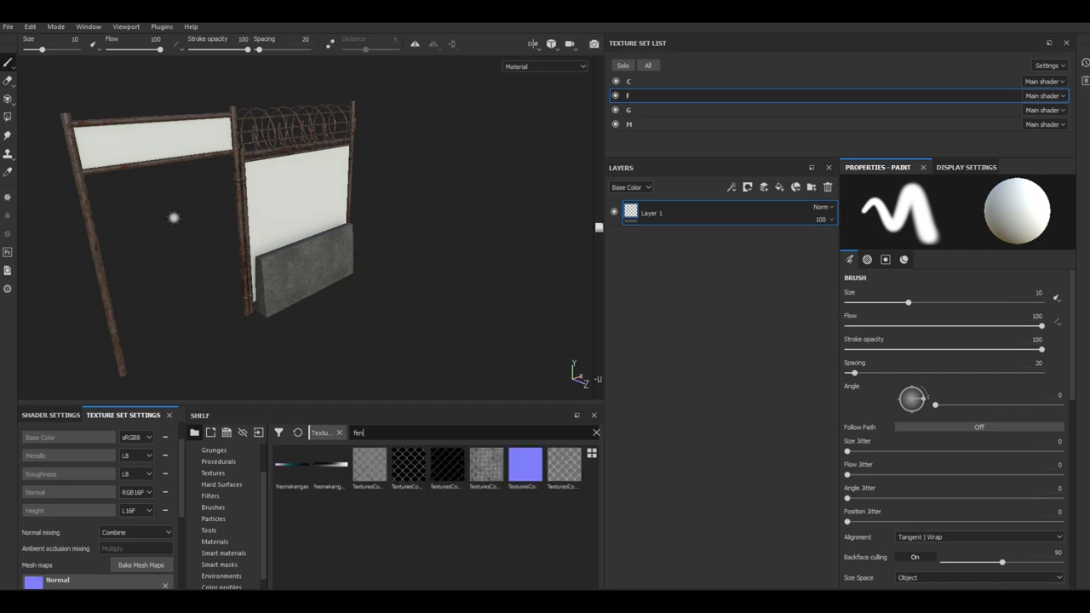
Add two fill layers, the top one colour-only using mesh f's Ambient Occlusion Map.
{"action": "left_click", "coordinate": [779, 187]}
{"action": "left_click", "coordinate": [779, 187]}
{"action": "left_click", "coordinate": [1051, 302]}
{"action": "left_click", "coordinate": [1010, 304]}
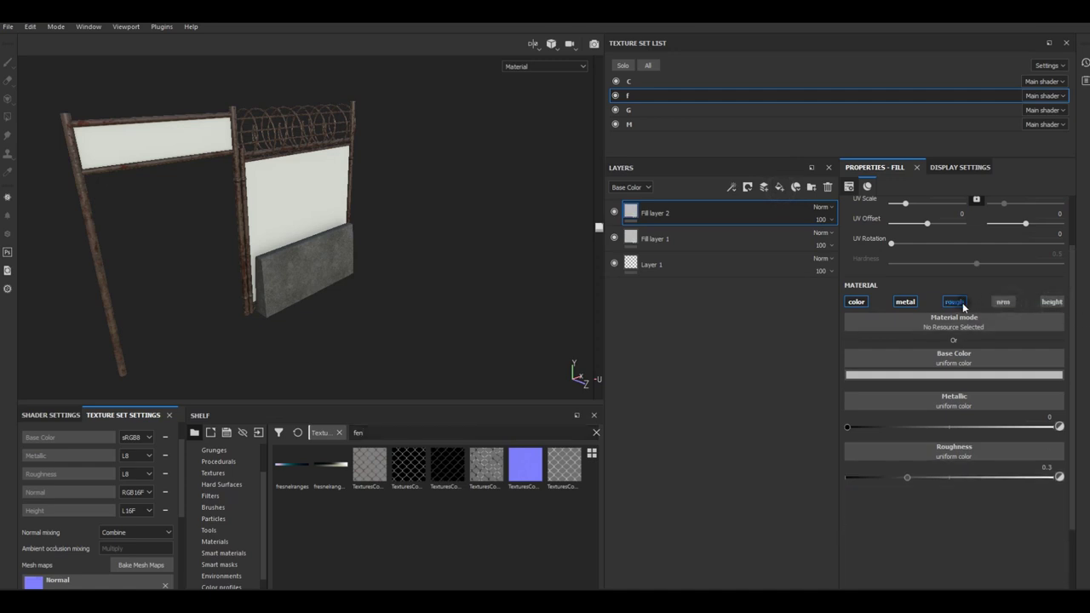
{"action": "left_click", "coordinate": [954, 303]}
{"action": "left_click", "coordinate": [906, 302]}
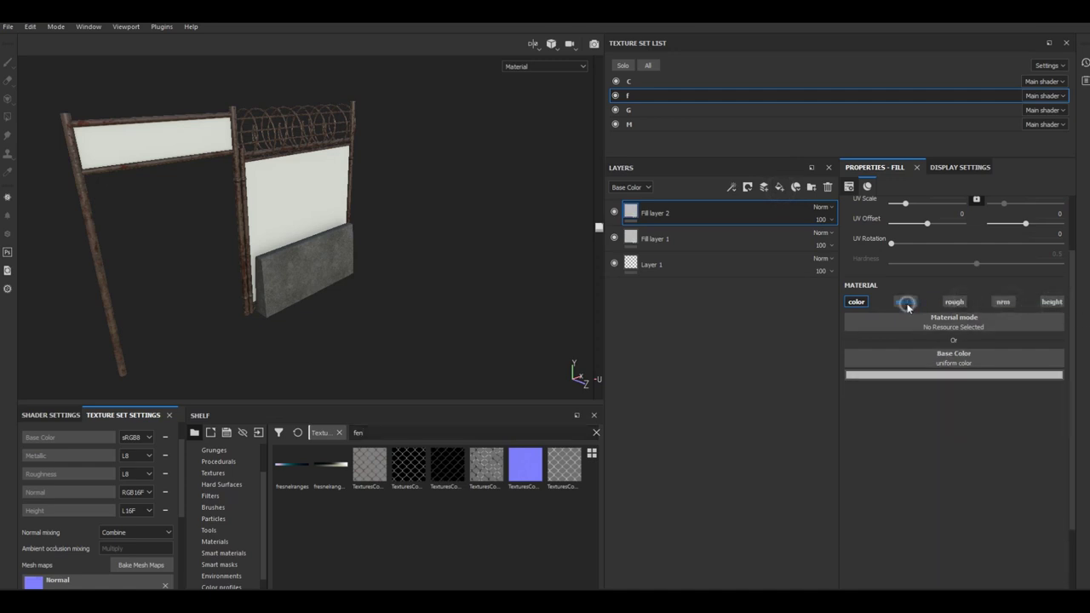
{"action": "left_click", "coordinate": [947, 364]}
{"action": "left_click", "coordinate": [946, 485]}
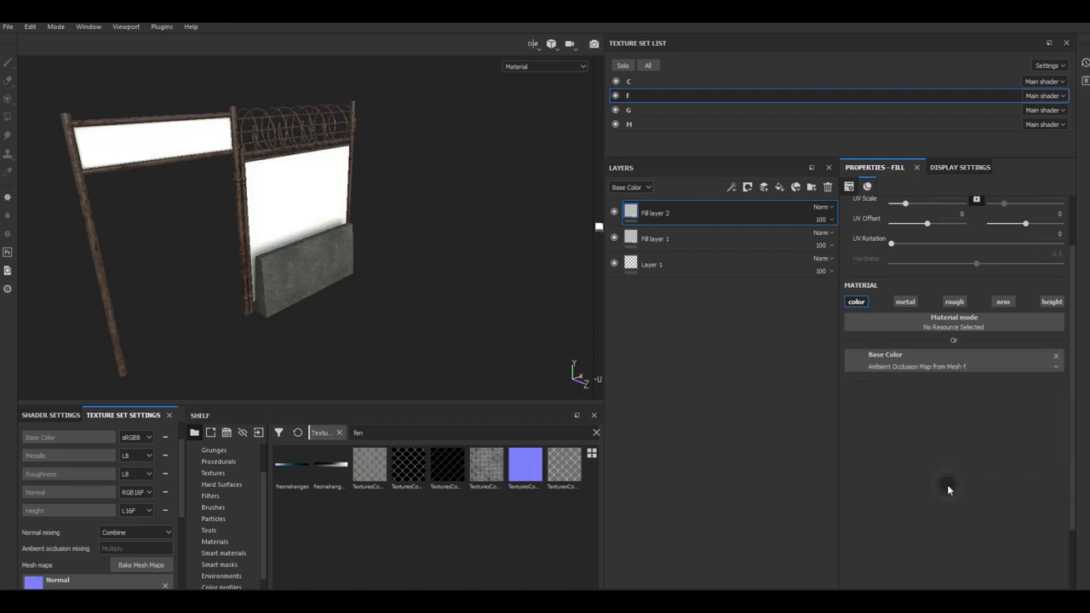
Set the occlusion fill layer to Multiply blending at 49 opacity.
{"action": "left_click", "coordinate": [814, 207]}
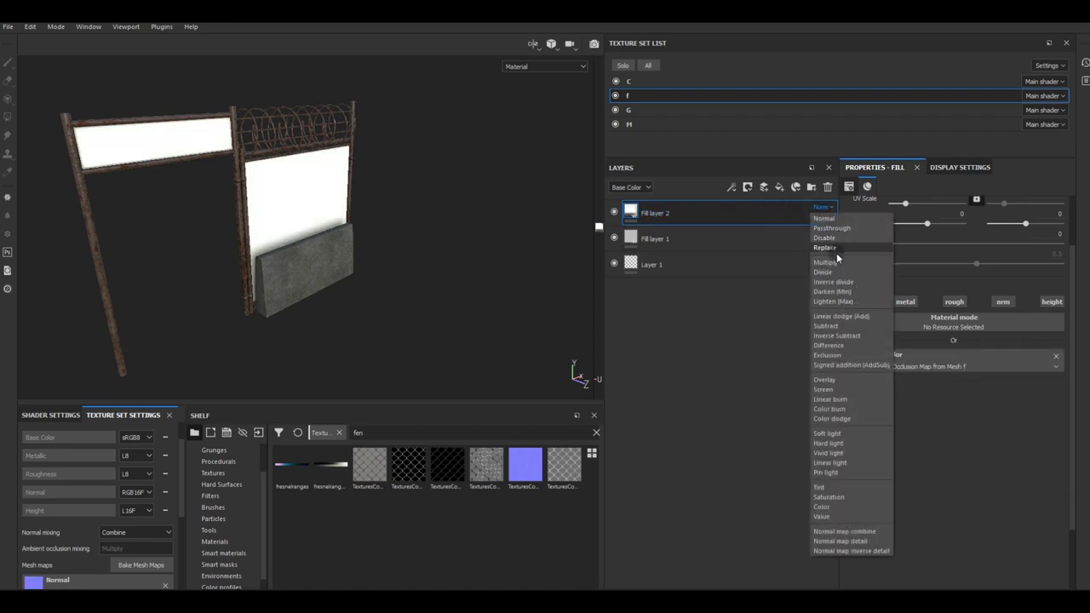
{"action": "left_click", "coordinate": [838, 263]}
{"action": "left_click", "coordinate": [821, 219]}
{"action": "left_click_drag", "start_coordinate": [864, 241], "coordinate": [838, 240]}
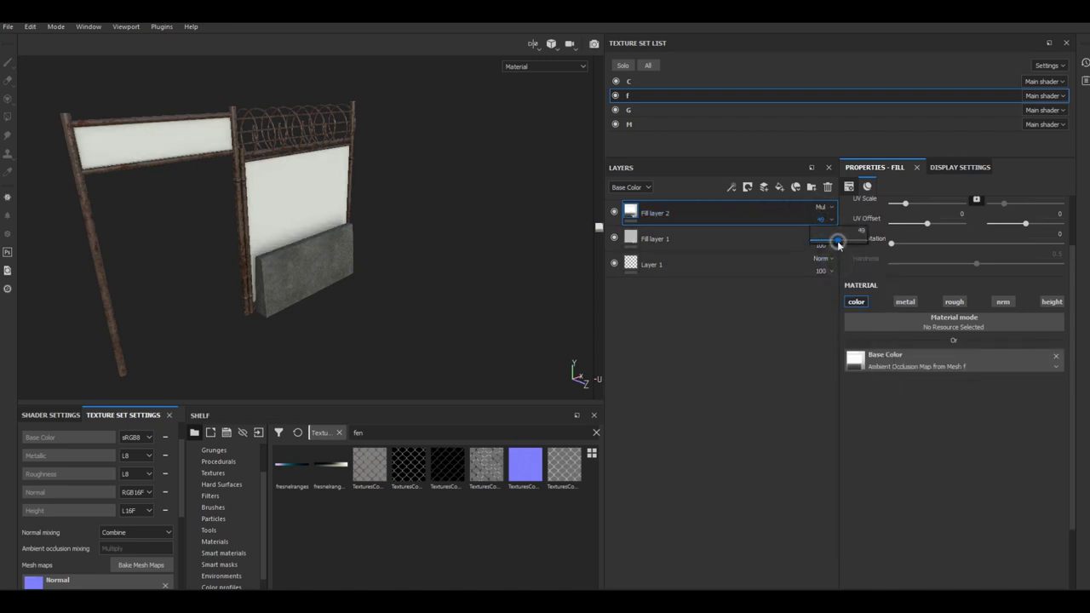
{"action": "left_click", "coordinate": [673, 239]}
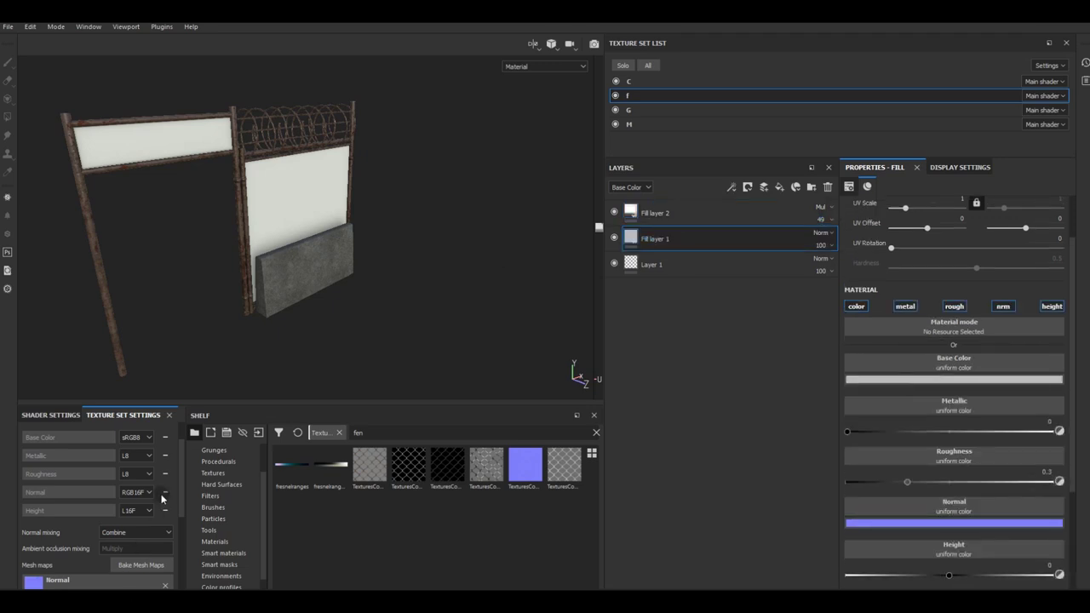
Add an Opacity channel to the fence texture set f.
{"action": "scroll", "coordinate": [137, 545], "scroll_direction": "up", "scroll_amount": 2}
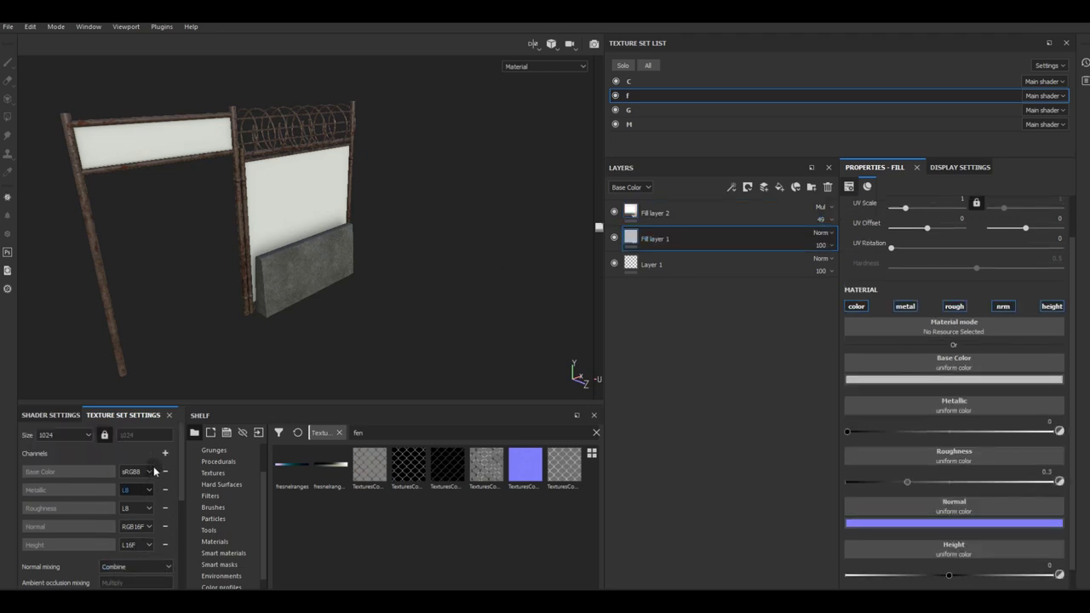
{"action": "left_click", "coordinate": [164, 457]}
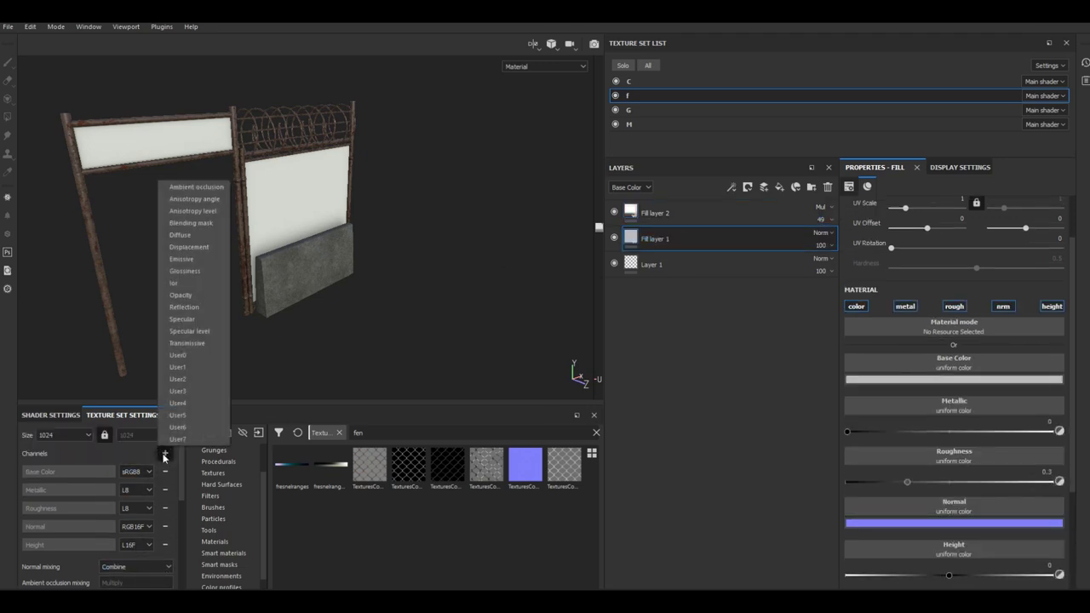
{"action": "left_click", "coordinate": [181, 297]}
Switch the shader to pbr-metal-rough-with-alpha-test.
{"action": "left_click", "coordinate": [59, 416]}
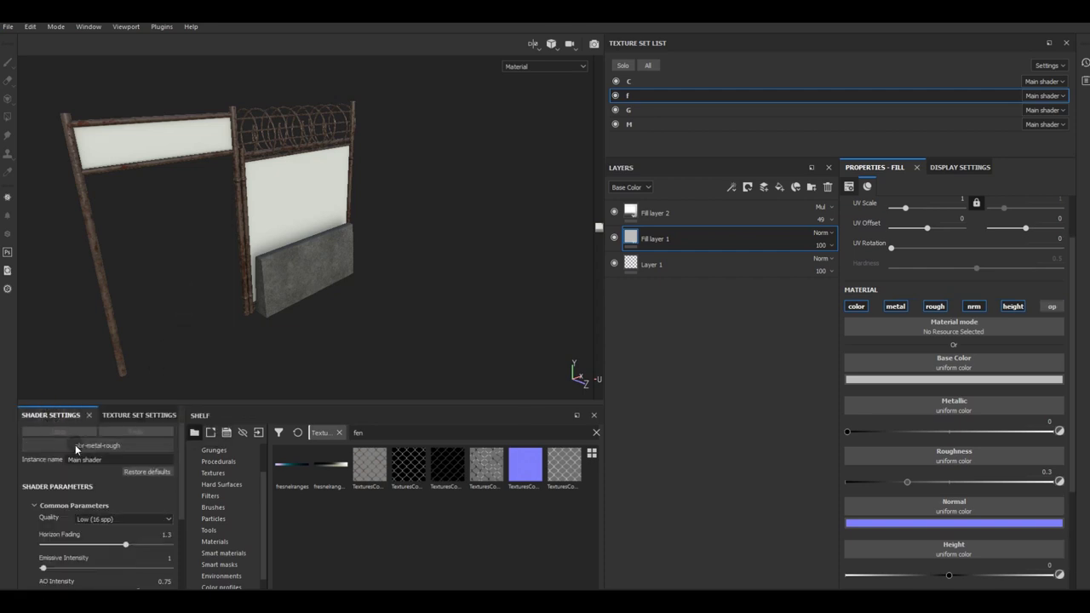
{"action": "left_click", "coordinate": [76, 446]}
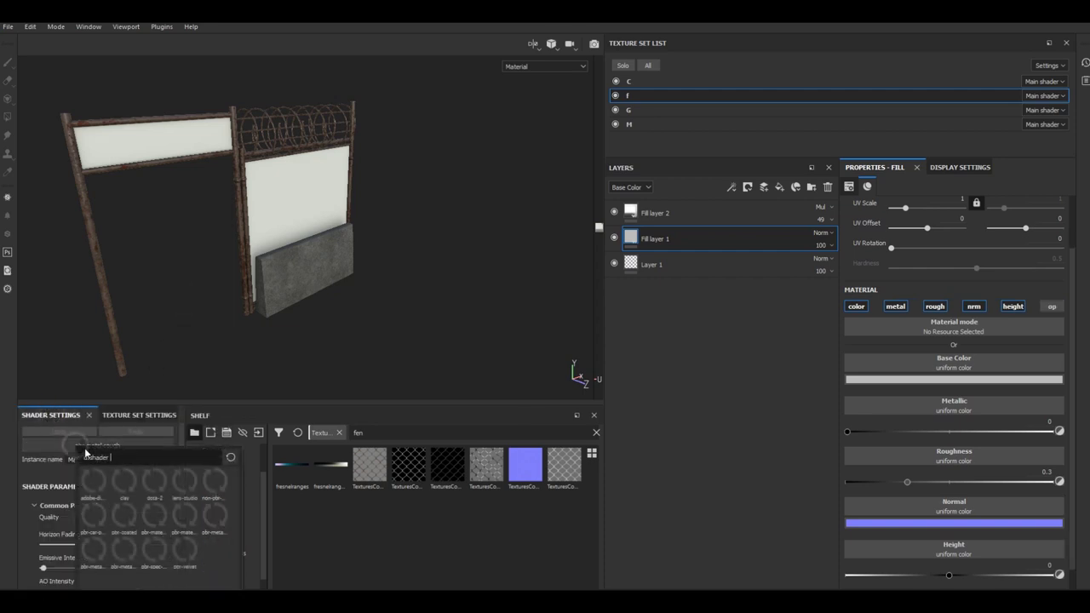
{"action": "left_click", "coordinate": [128, 552]}
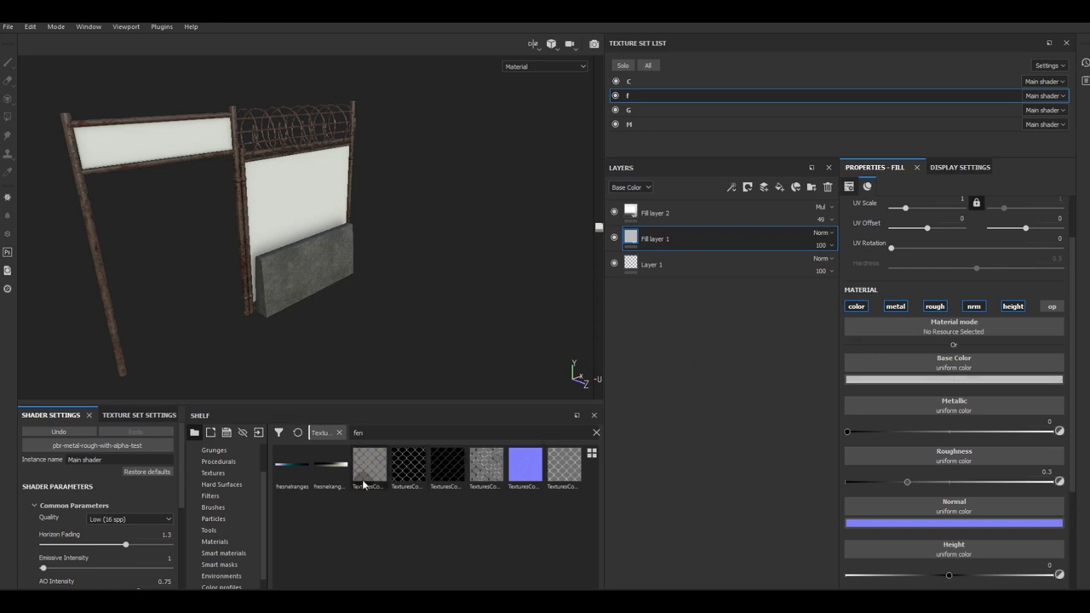
Load WireFence_LightRust_1K albedo, height, metallic, normal, roughness and alpha maps into Fill layer 1's channels.
{"action": "left_click_drag", "start_coordinate": [364, 484], "coordinate": [958, 364]}
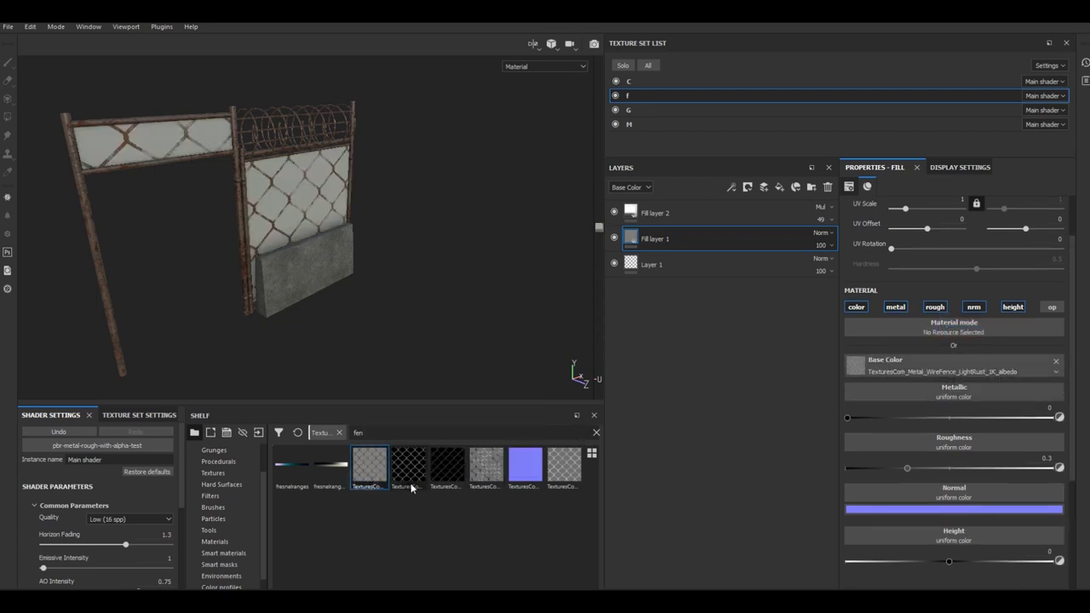
{"action": "mouse_move", "coordinate": [446, 467]}
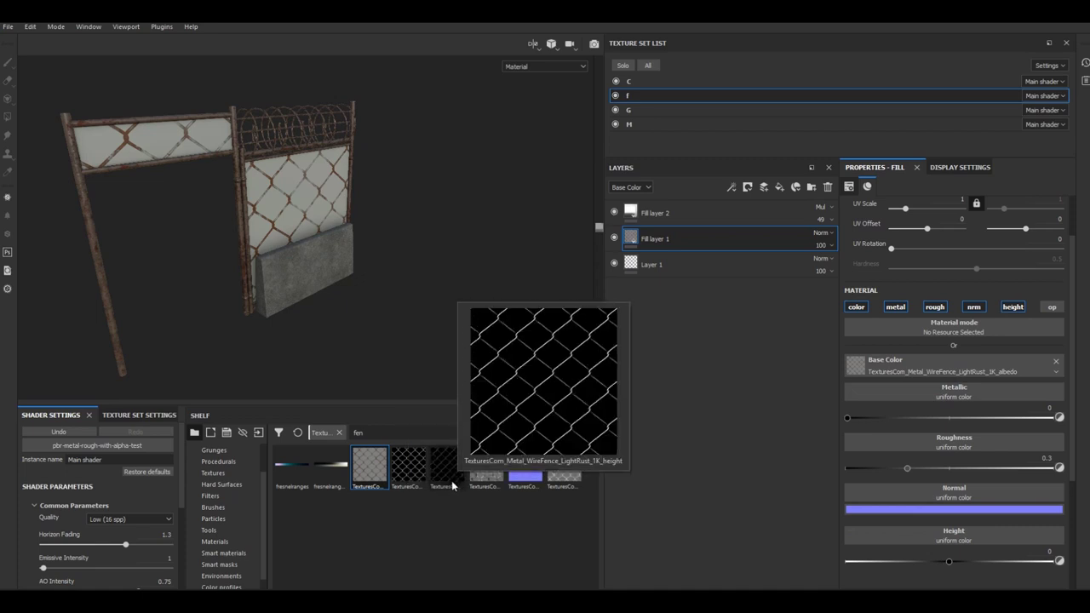
{"action": "left_click_drag", "start_coordinate": [448, 469], "coordinate": [937, 537]}
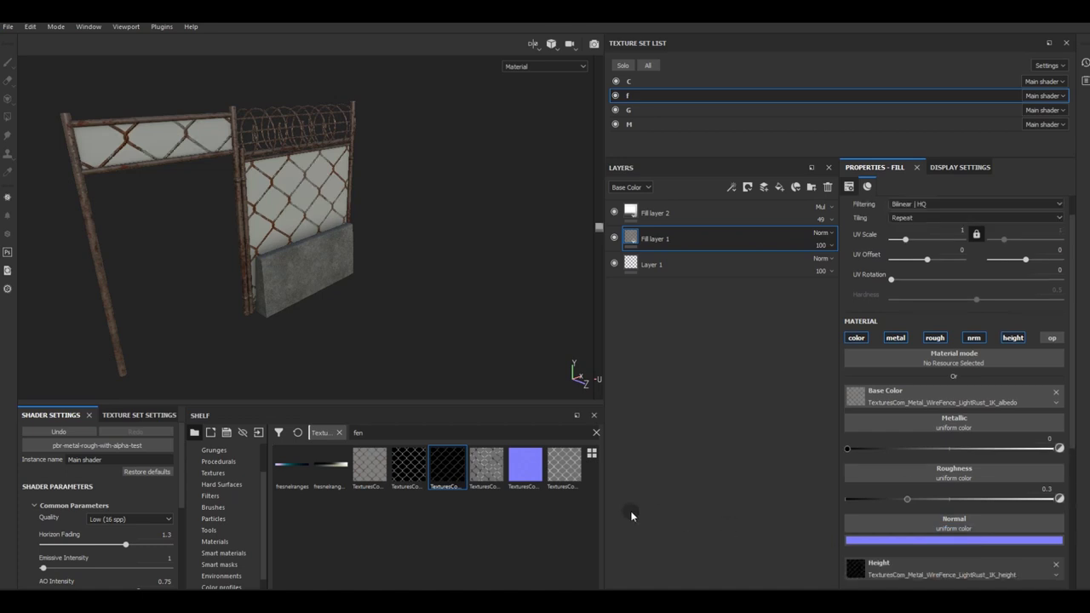
{"action": "mouse_move", "coordinate": [487, 467]}
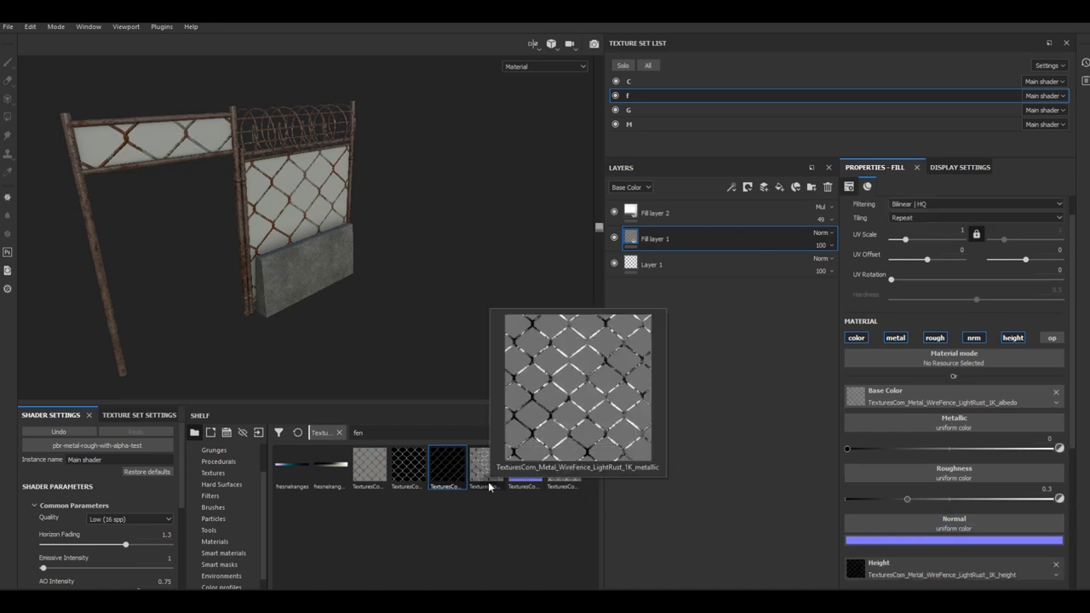
{"action": "left_click_drag", "start_coordinate": [489, 487], "coordinate": [972, 426]}
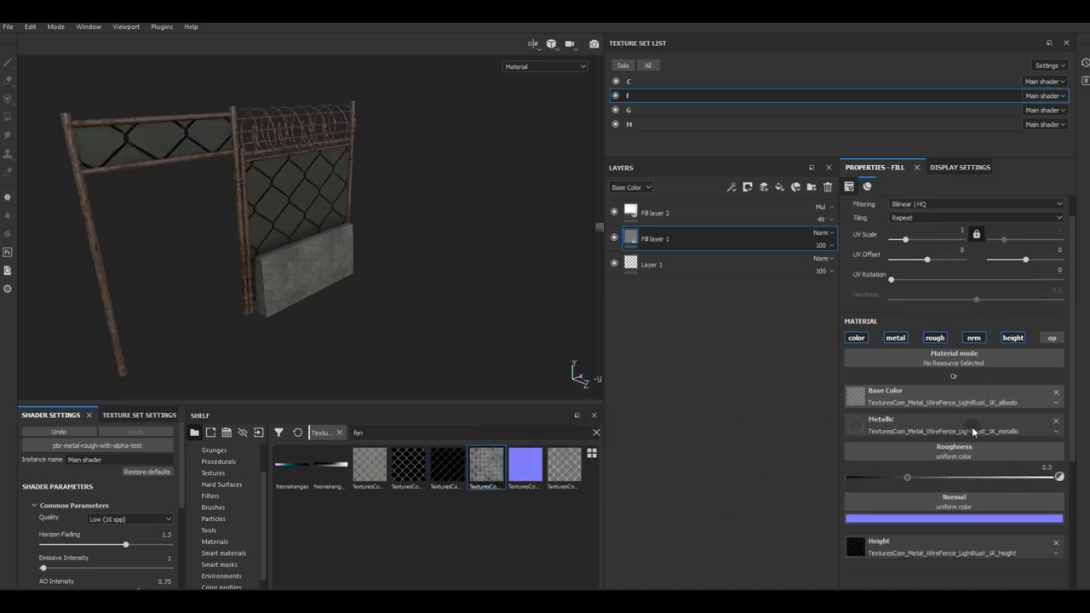
{"action": "mouse_move", "coordinate": [518, 482]}
{"action": "left_mouse_down"}
{"action": "mouse_move", "coordinate": [969, 501]}
{"action": "mouse_move", "coordinate": [961, 505]}
{"action": "left_mouse_up"}
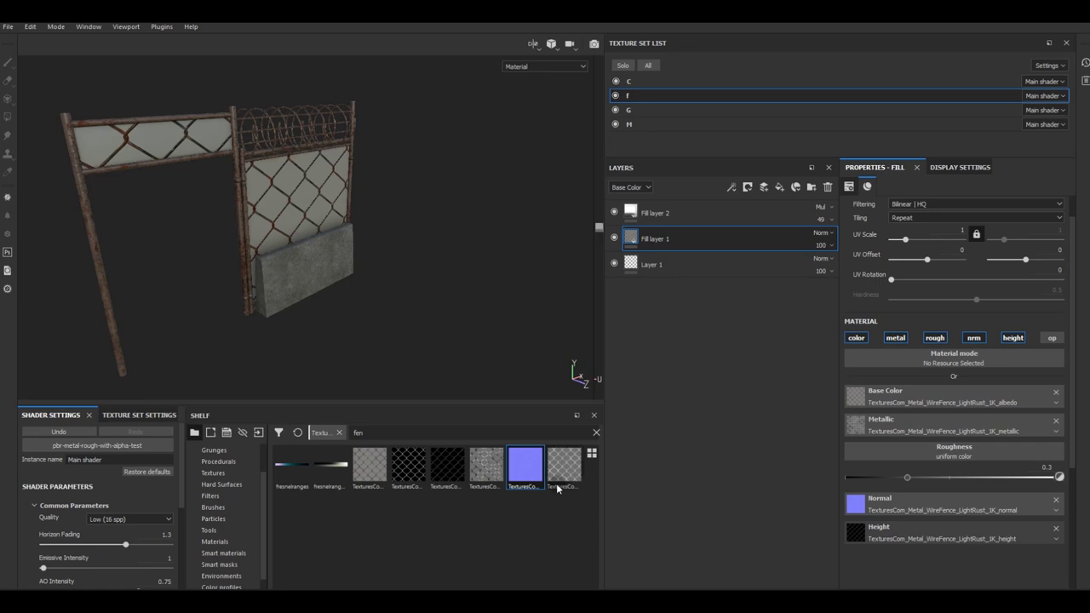
{"action": "mouse_move", "coordinate": [564, 467]}
{"action": "left_click_drag", "start_coordinate": [557, 488], "coordinate": [943, 460]}
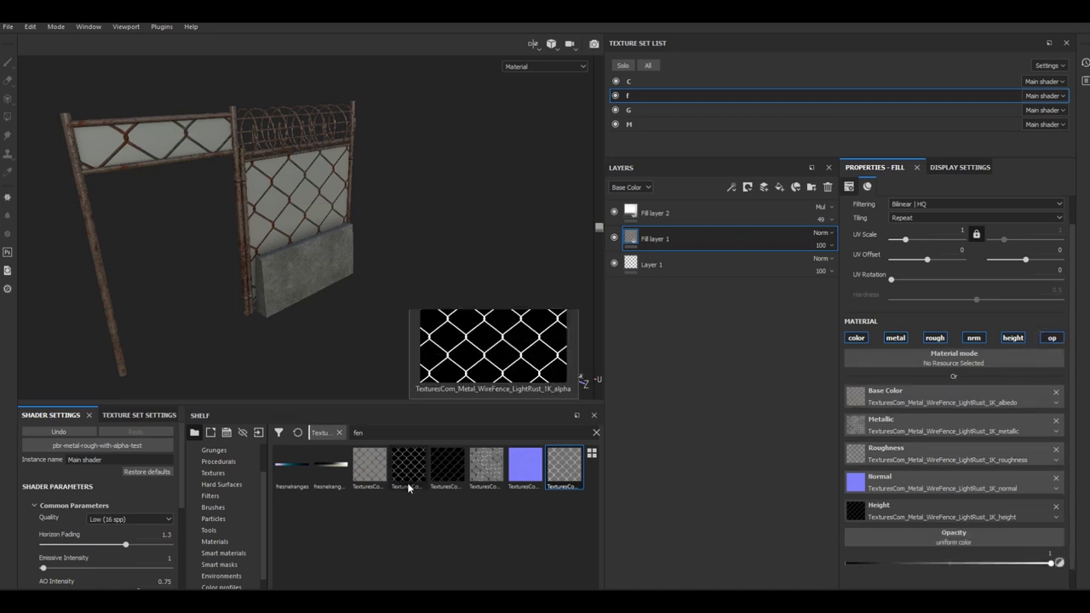
{"action": "mouse_move", "coordinate": [407, 483]}
{"action": "left_mouse_down"}
{"action": "mouse_move", "coordinate": [860, 500]}
{"action": "mouse_move", "coordinate": [988, 542]}
{"action": "left_mouse_up"}
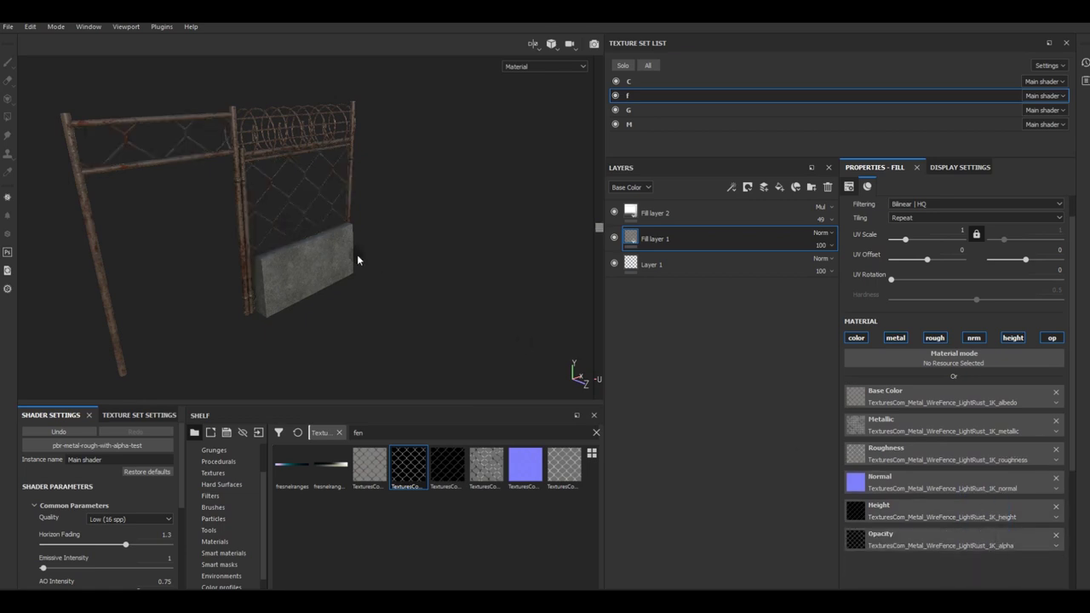
Isolate the fence mesh and set the wire-fence fill's UV scale to 4.
{"action": "left_click", "coordinate": [622, 65]}
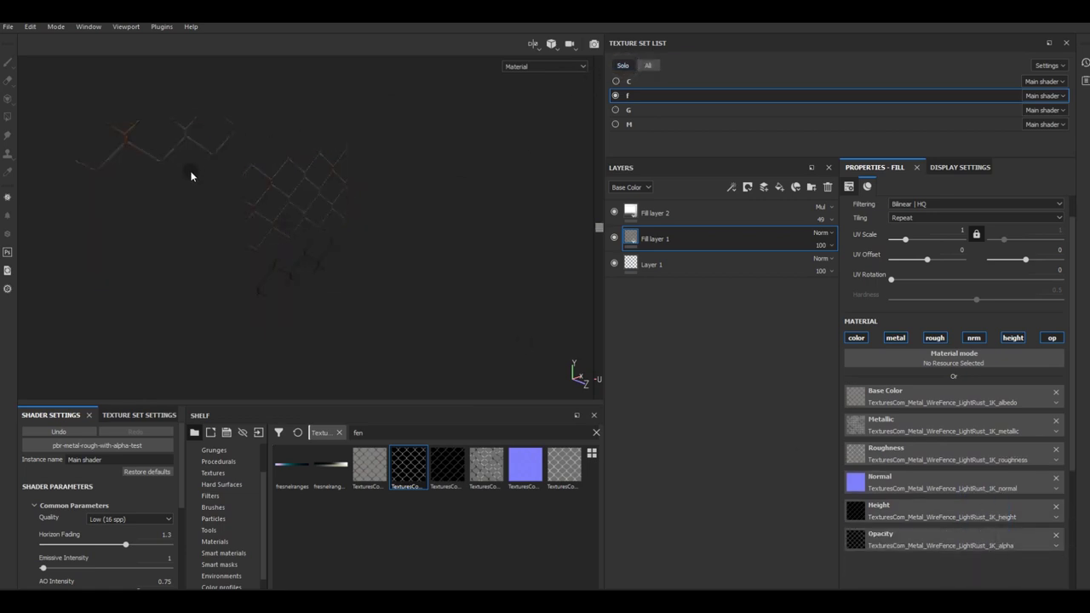
{"action": "left_click_drag", "start_coordinate": [187, 175], "coordinate": [230, 186], "text": "alt"}
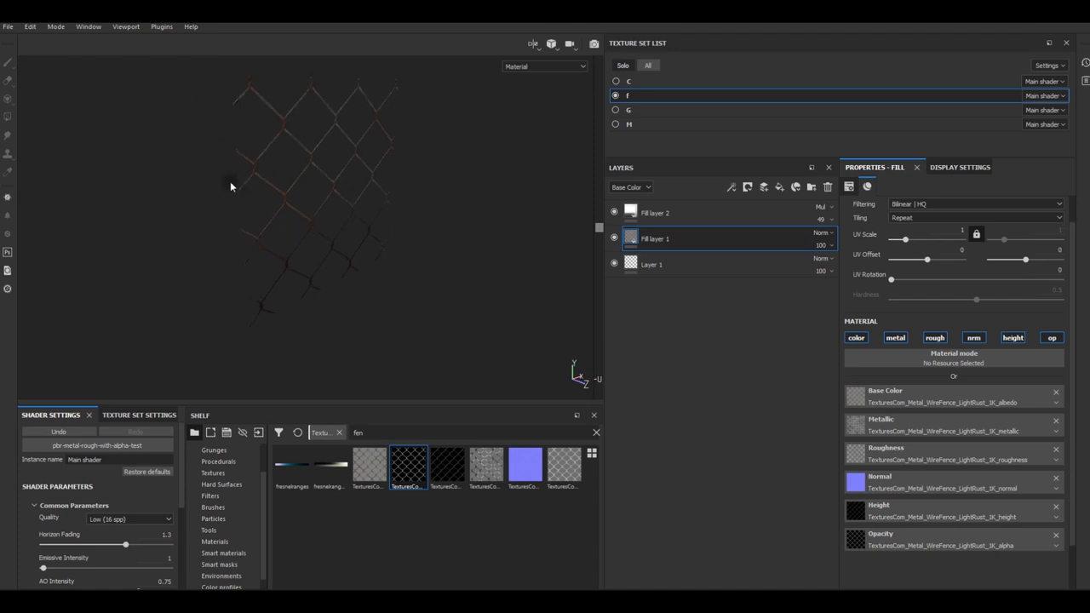
{"action": "mouse_move", "coordinate": [173, 148]}
{"action": "left_mouse_down", "text": "alt"}
{"action": "mouse_move", "coordinate": [319, 253]}
{"action": "mouse_move", "coordinate": [282, 238]}
{"action": "left_mouse_up", "text": "alt"}
{"action": "double_click", "coordinate": [942, 231]}
{"action": "type", "text": "4"}
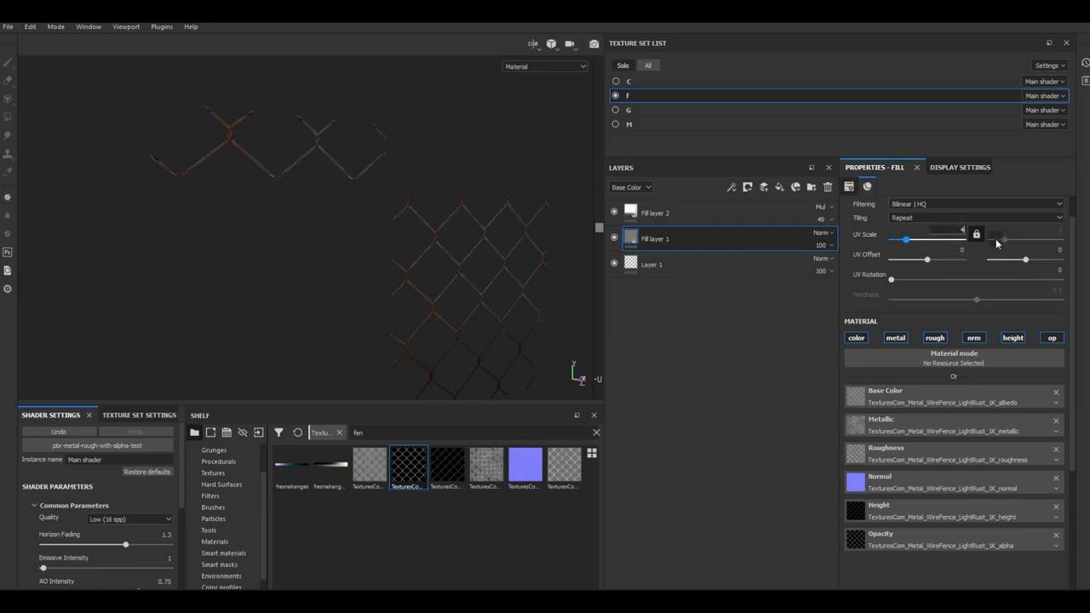
{"action": "key", "text": "Return"}
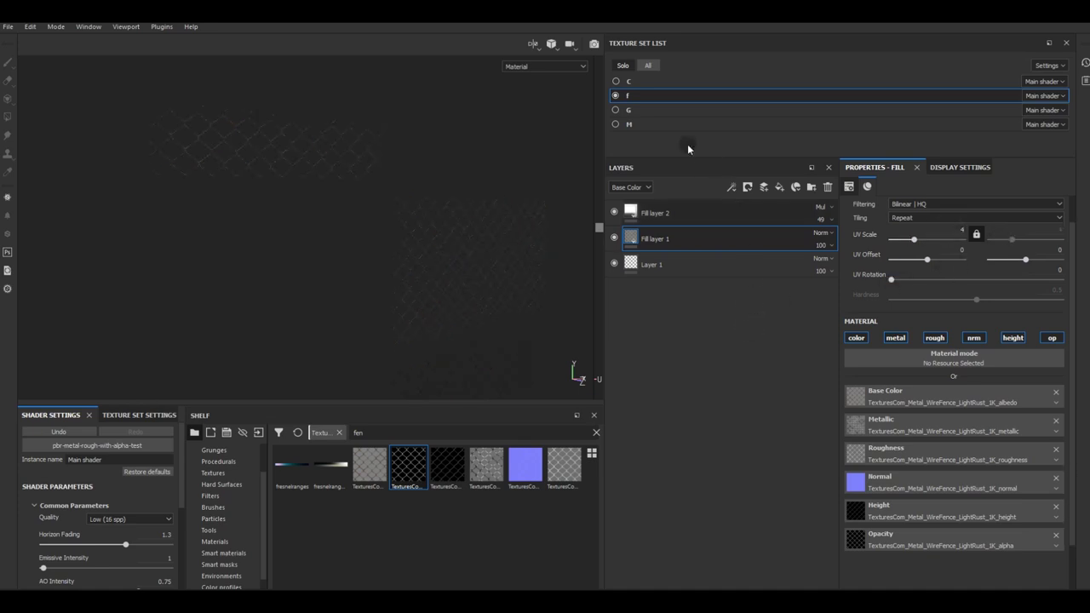
Show all texture sets and turn off Fill layer 1's opacity channel.
{"action": "left_click", "coordinate": [651, 65]}
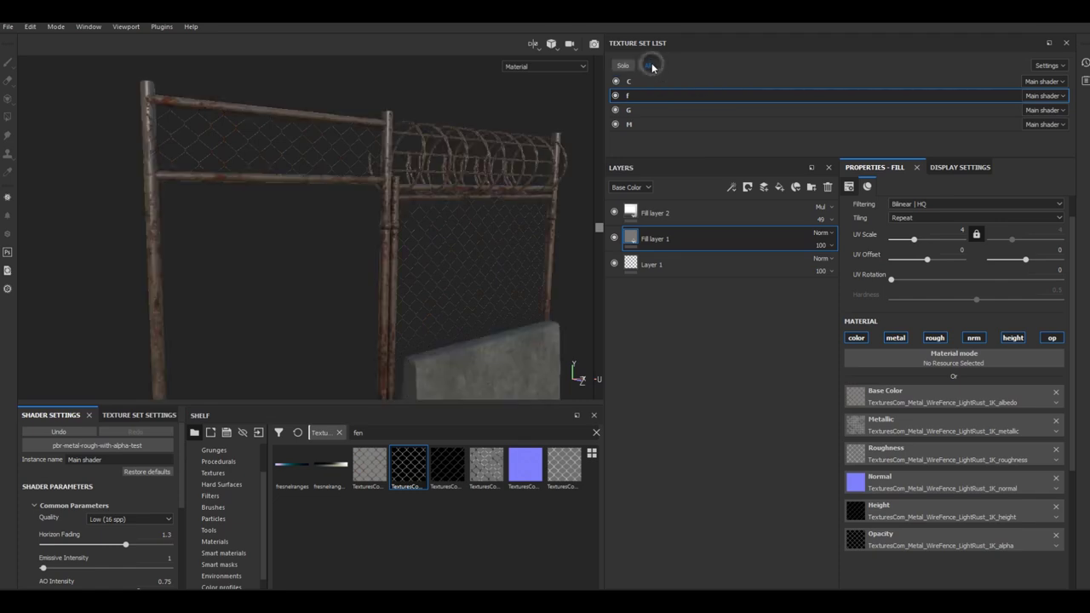
{"action": "left_click_drag", "start_coordinate": [431, 234], "coordinate": [339, 247], "text": "alt"}
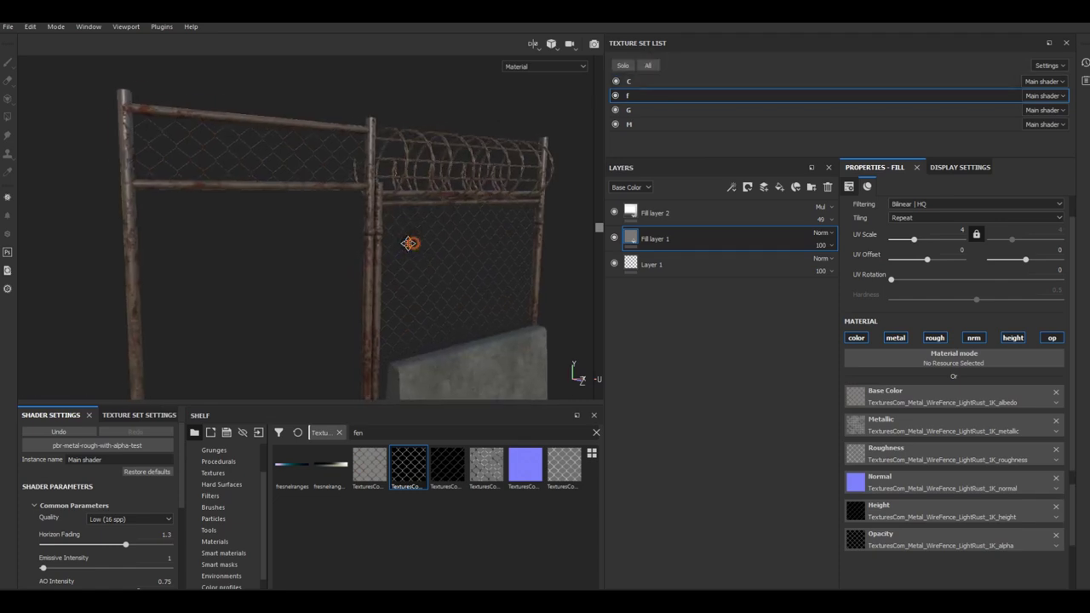
{"action": "mouse_move", "coordinate": [204, 245]}
{"action": "left_mouse_down", "text": "alt"}
{"action": "mouse_move", "coordinate": [284, 262]}
{"action": "mouse_move", "coordinate": [261, 287]}
{"action": "mouse_move", "coordinate": [324, 283]}
{"action": "left_mouse_up", "text": "alt"}
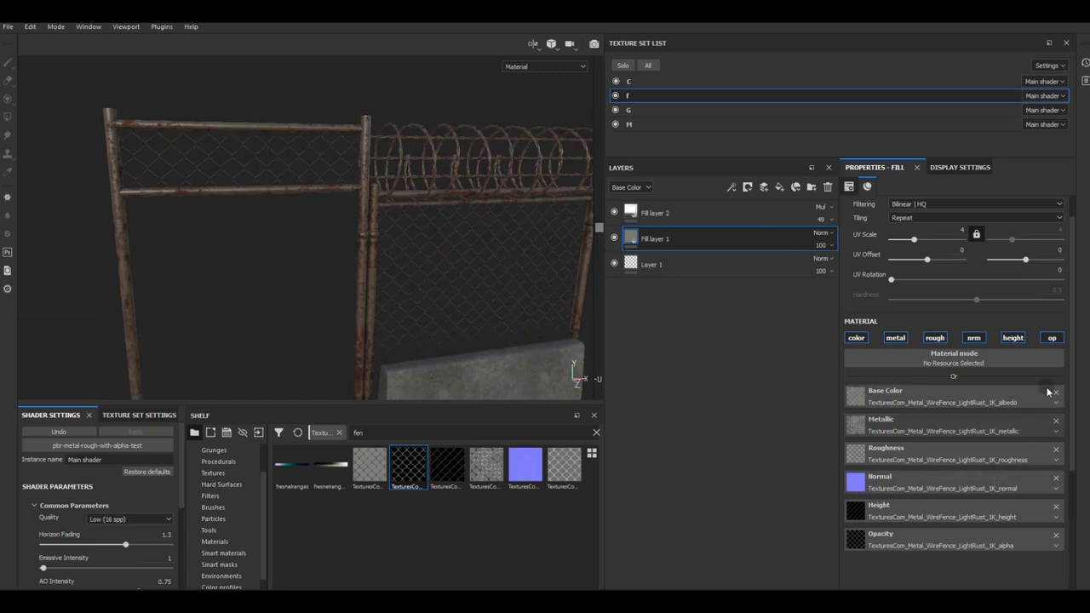
{"action": "left_click", "coordinate": [1048, 340]}
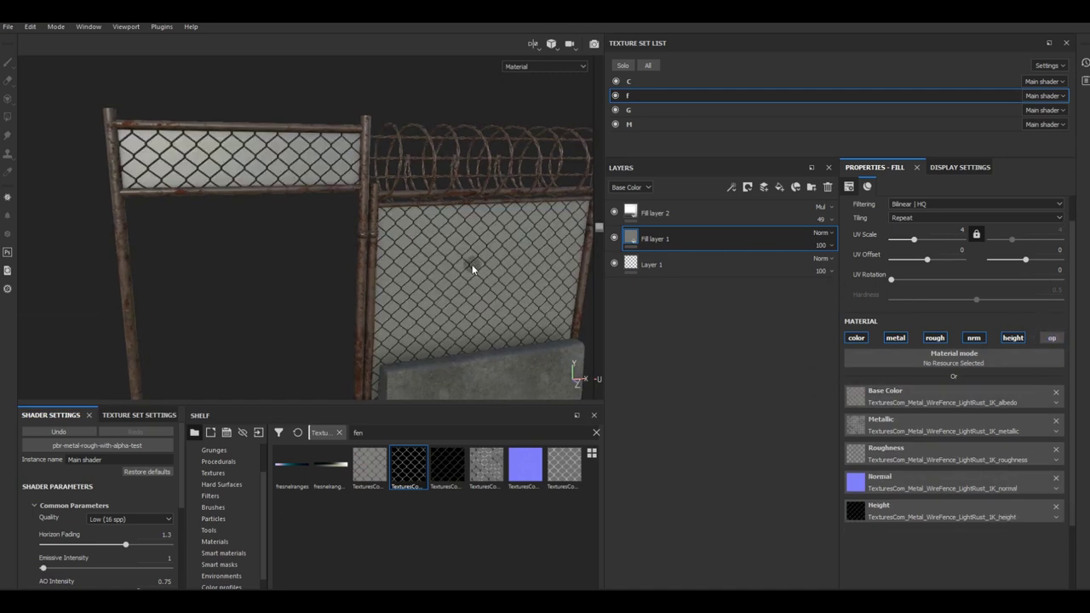
{"action": "left_click_drag", "start_coordinate": [472, 269], "coordinate": [468, 255], "text": "alt"}
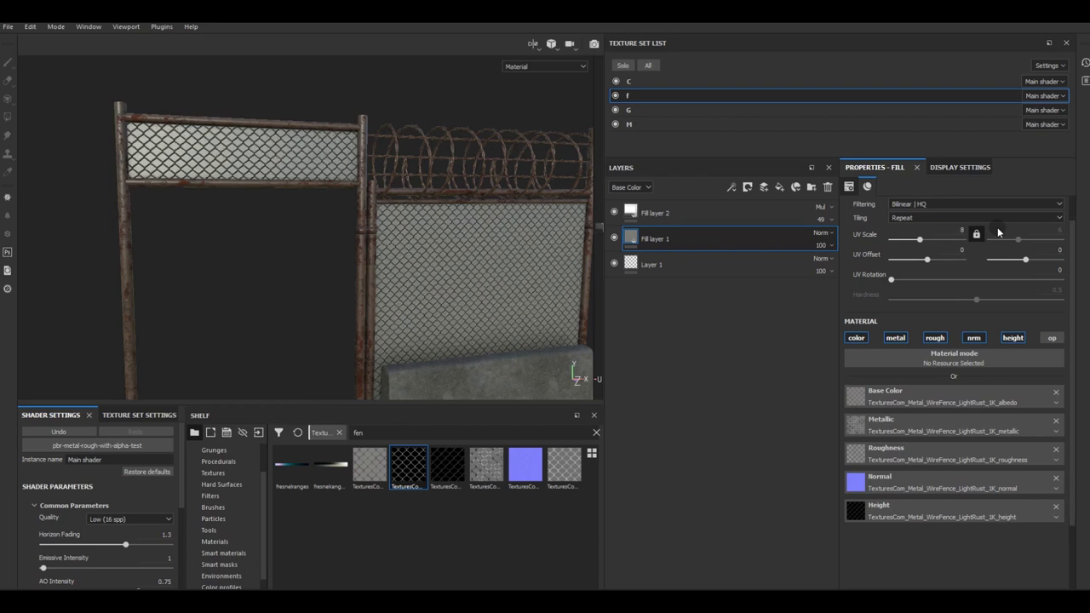
Zoom in on the upper mesh panel and toggle the opacity channel on and off to compare.
{"action": "left_click_drag", "start_coordinate": [379, 290], "coordinate": [325, 165], "text": "alt"}
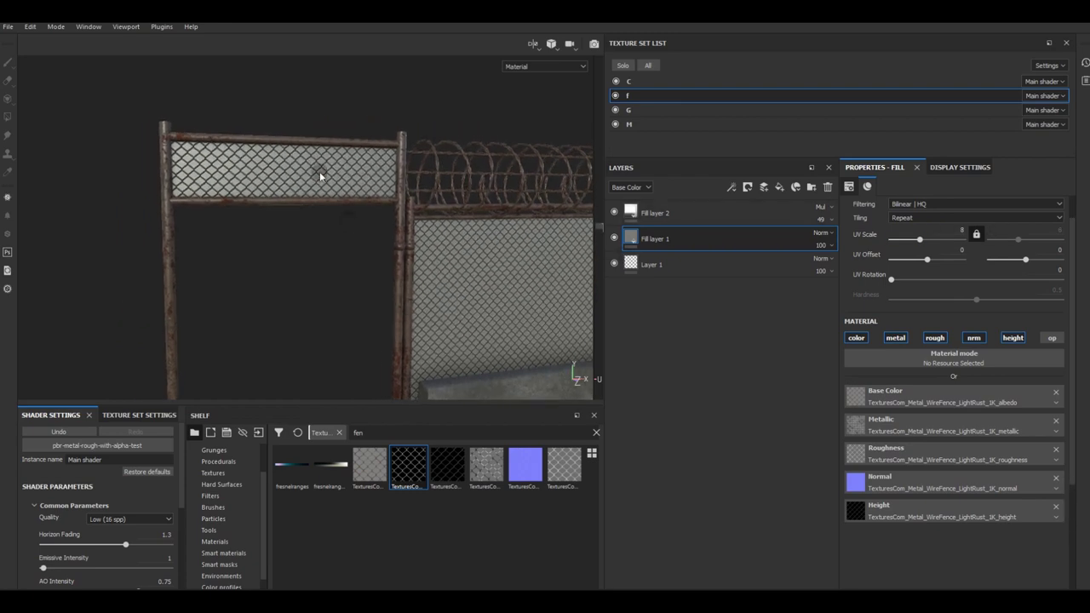
{"action": "scroll", "coordinate": [315, 164], "scroll_direction": "up", "scroll_amount": 2}
{"action": "scroll", "coordinate": [300, 167], "scroll_direction": "up", "scroll_amount": 2}
{"action": "scroll", "coordinate": [301, 169], "scroll_direction": "up", "scroll_amount": 2}
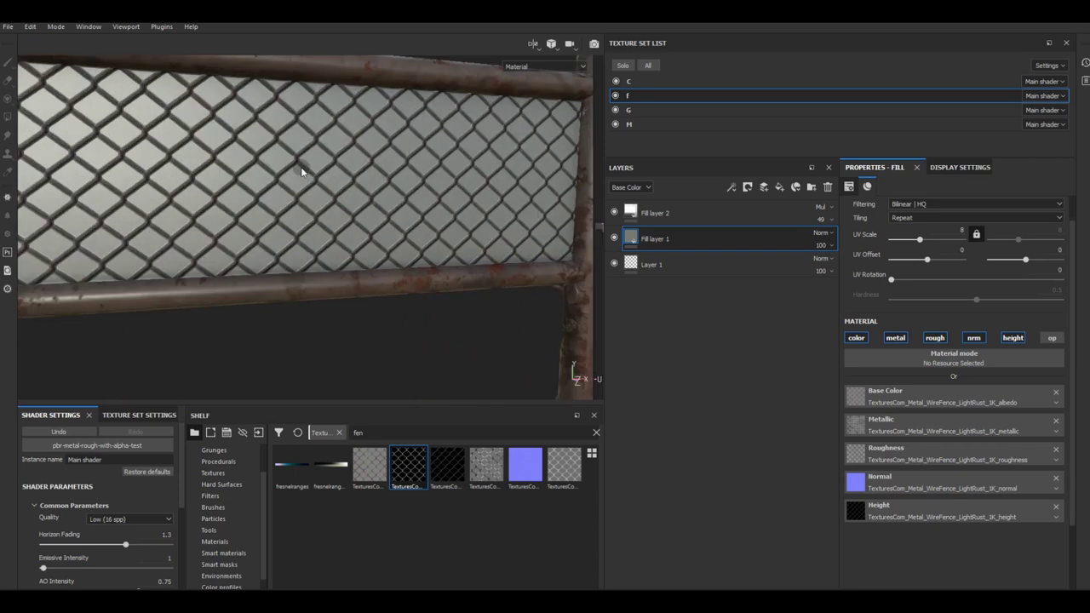
{"action": "scroll", "coordinate": [302, 172], "scroll_direction": "up", "scroll_amount": 2}
{"action": "scroll", "coordinate": [302, 172], "scroll_direction": "up", "scroll_amount": 2}
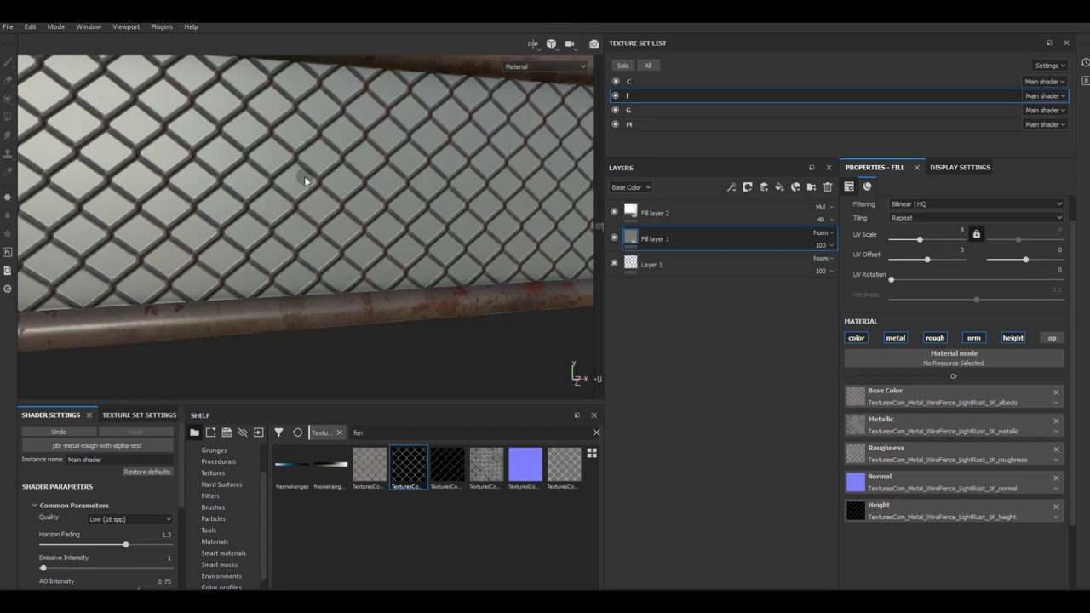
{"action": "left_click", "coordinate": [1043, 339]}
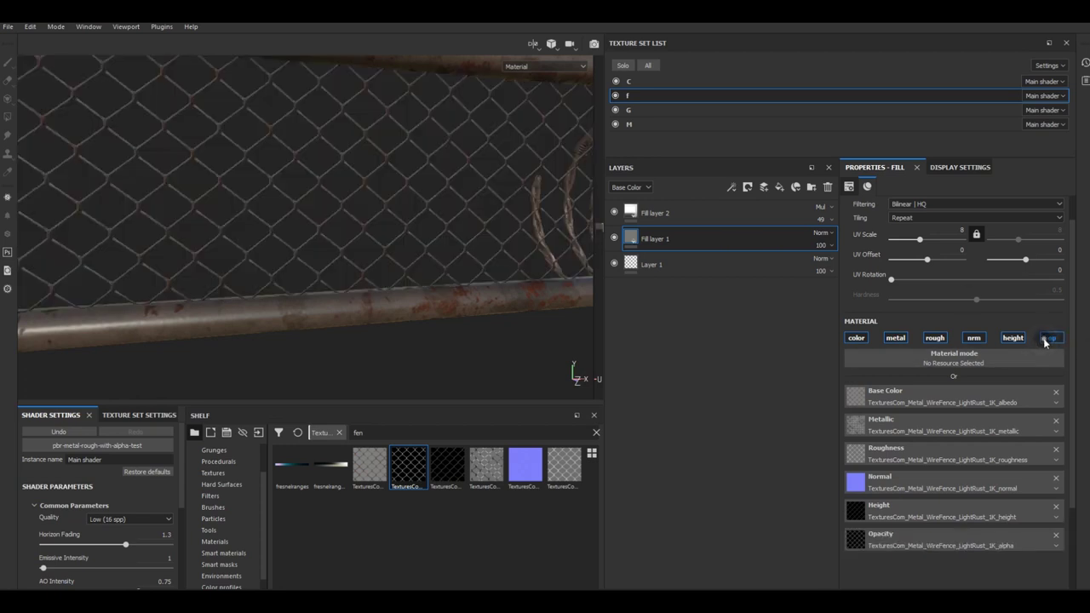
{"action": "left_click", "coordinate": [1045, 341]}
Re-enable the opacity channel so the chain-link panels are see-through again.
{"action": "scroll", "coordinate": [401, 251], "scroll_direction": "down", "scroll_amount": 3}
{"action": "scroll", "coordinate": [288, 237], "scroll_direction": "down", "scroll_amount": 2}
{"action": "scroll", "coordinate": [288, 238], "scroll_direction": "down", "scroll_amount": 2}
{"action": "scroll", "coordinate": [288, 238], "scroll_direction": "down", "scroll_amount": 2}
{"action": "mouse_move", "coordinate": [288, 238]}
{"action": "left_mouse_down", "text": "alt"}
{"action": "mouse_move", "coordinate": [348, 207]}
{"action": "mouse_move", "coordinate": [413, 236]}
{"action": "left_mouse_up", "text": "alt"}
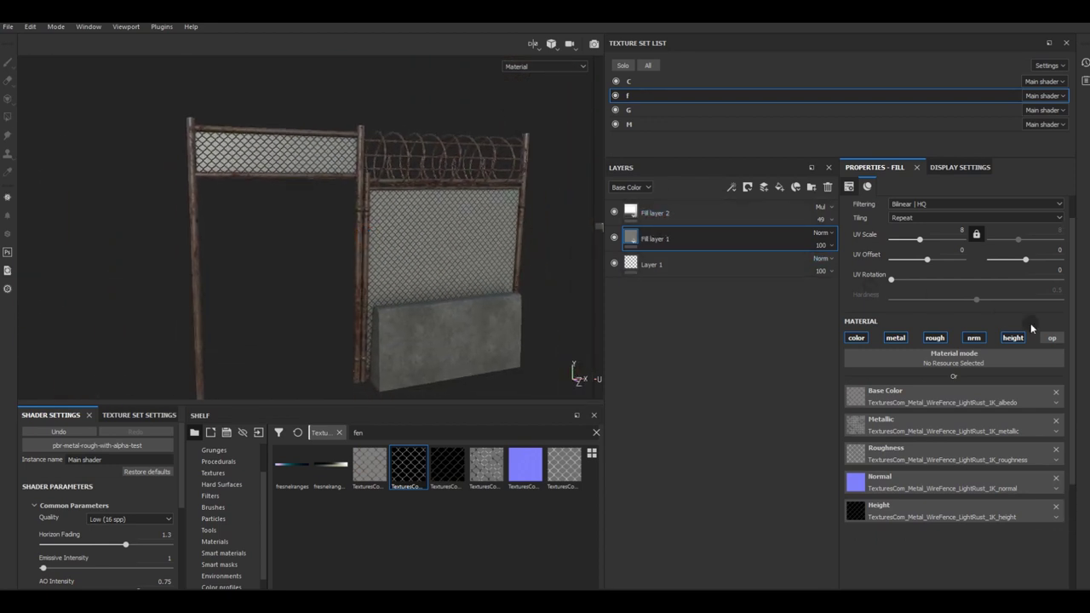
{"action": "left_click", "coordinate": [1052, 338]}
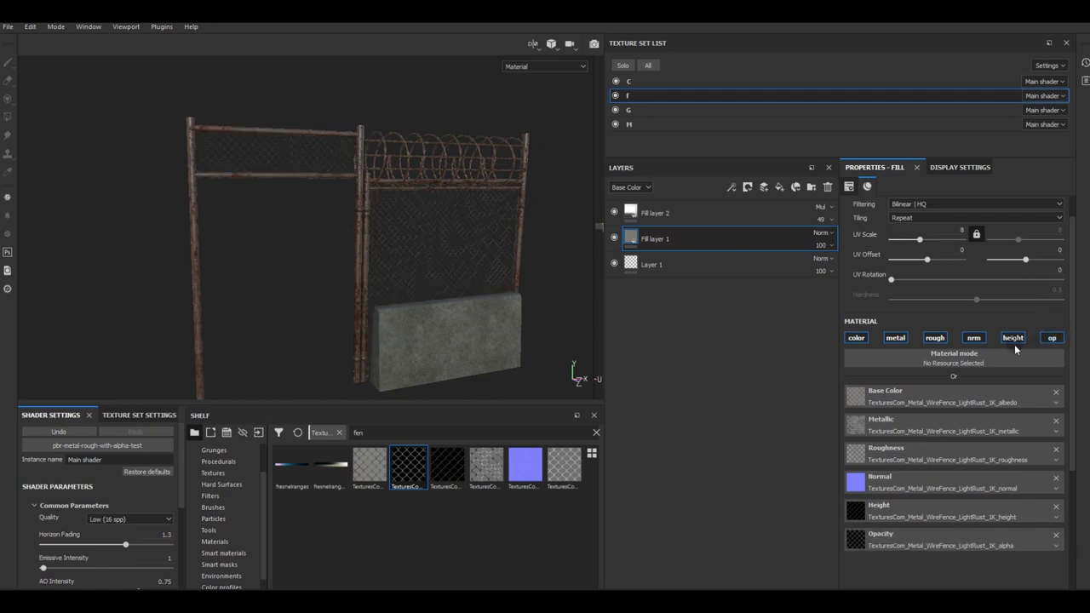
{"action": "left_click", "coordinate": [734, 187]}
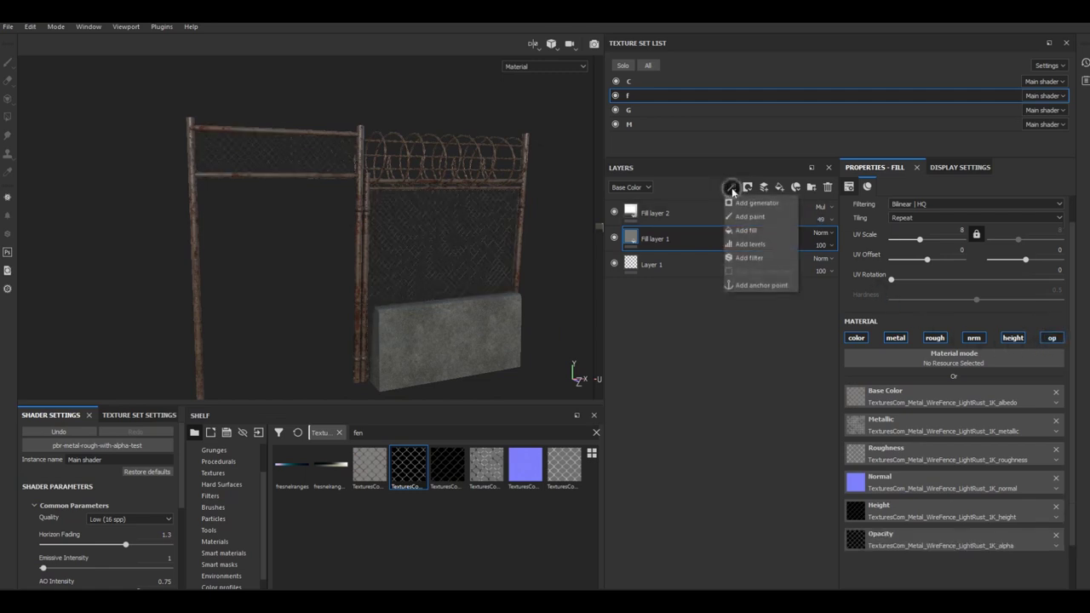
Add a Levels effect on the Roughness channel with the black point raised to 0.167.
{"action": "left_click", "coordinate": [758, 244]}
{"action": "left_click", "coordinate": [910, 205]}
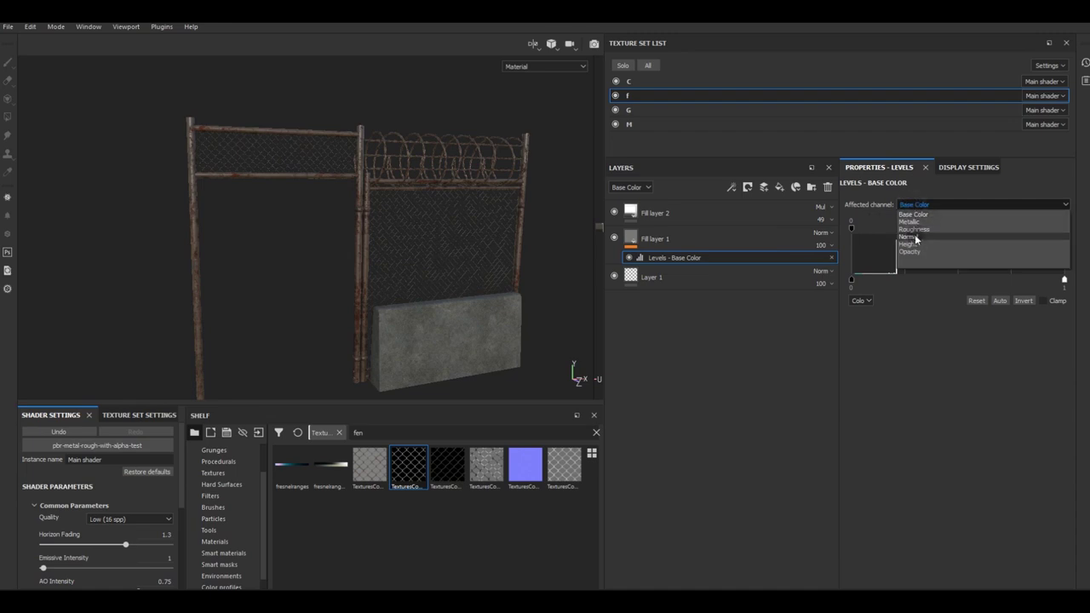
{"action": "left_click", "coordinate": [915, 230]}
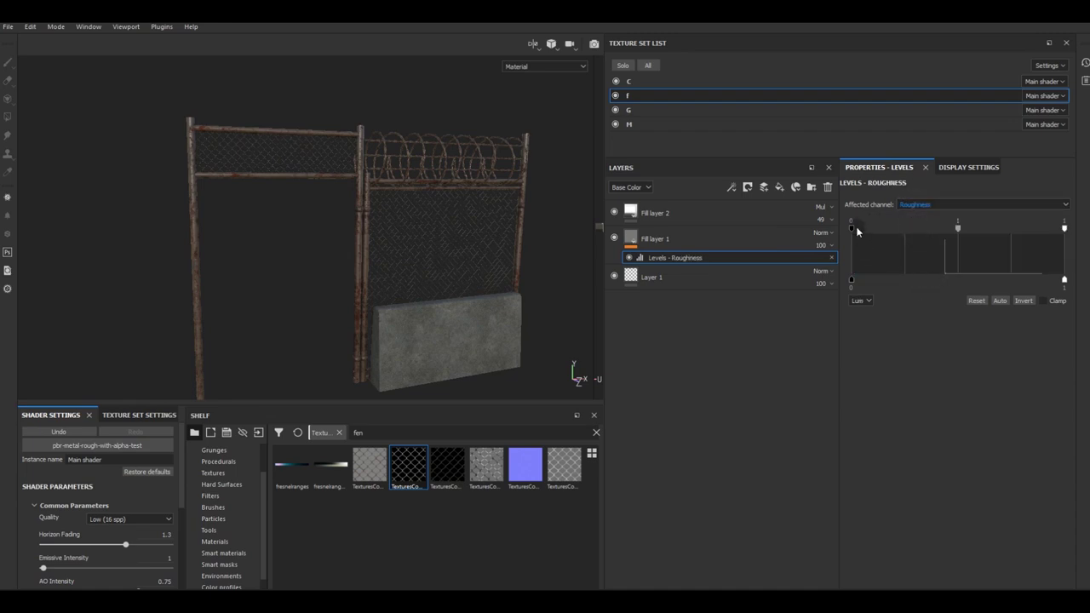
{"action": "left_click_drag", "start_coordinate": [852, 226], "coordinate": [886, 228]}
{"action": "mouse_move", "coordinate": [449, 205]}
{"action": "left_mouse_down", "text": "alt"}
{"action": "mouse_move", "coordinate": [409, 213]}
{"action": "mouse_move", "coordinate": [494, 212]}
{"action": "mouse_move", "coordinate": [499, 236]}
{"action": "mouse_move", "coordinate": [426, 212]}
{"action": "mouse_move", "coordinate": [430, 254]}
{"action": "left_mouse_up", "text": "alt"}
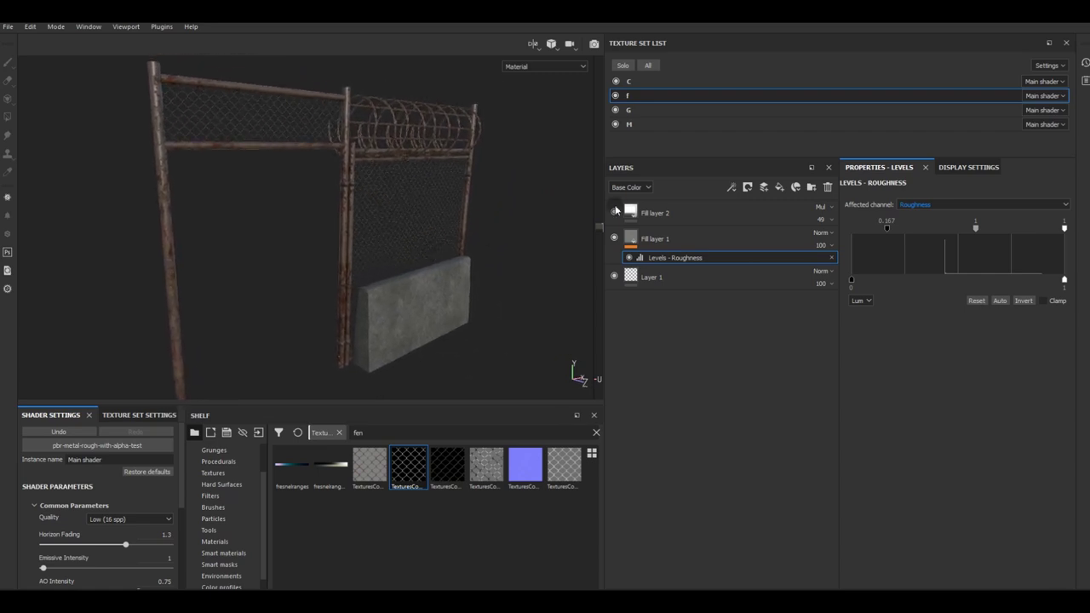
Hide Fill layer 1 and add a new Fill layer 3.
{"action": "left_click", "coordinate": [672, 235]}
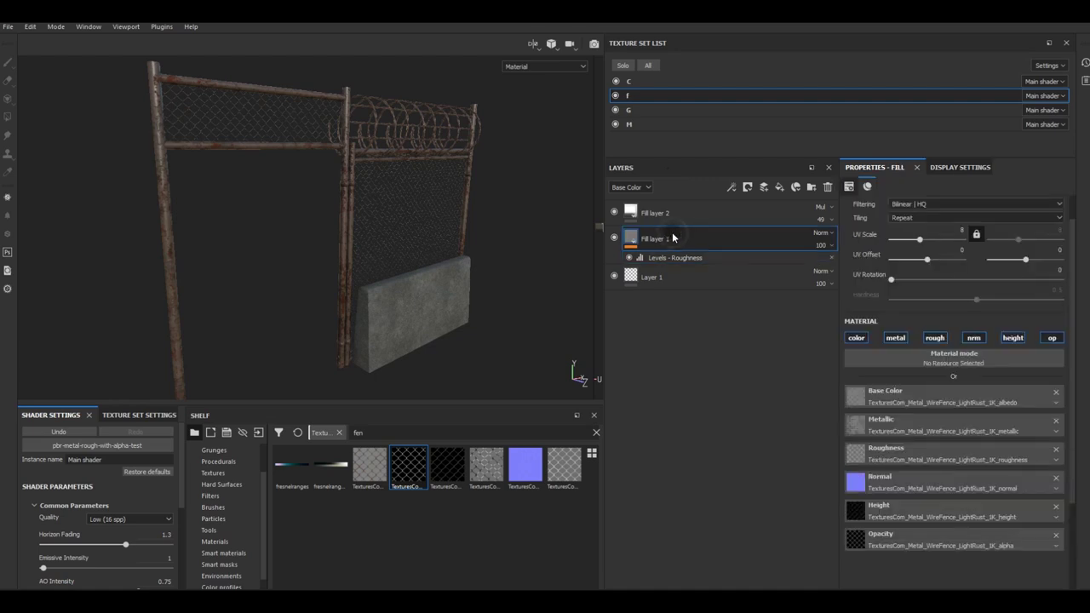
{"action": "left_click", "coordinate": [616, 238]}
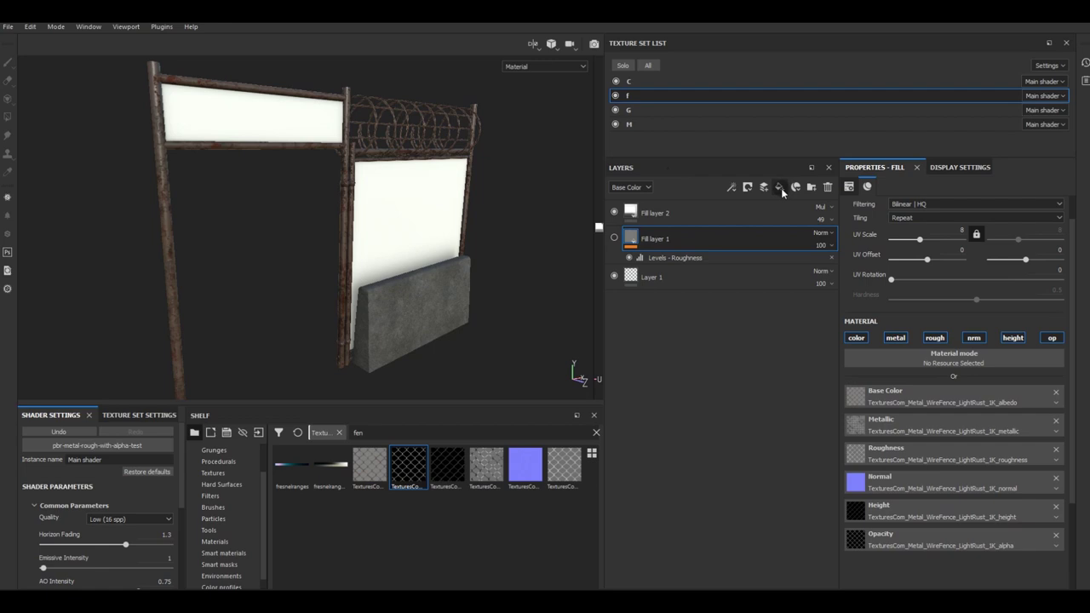
{"action": "left_click", "coordinate": [779, 187]}
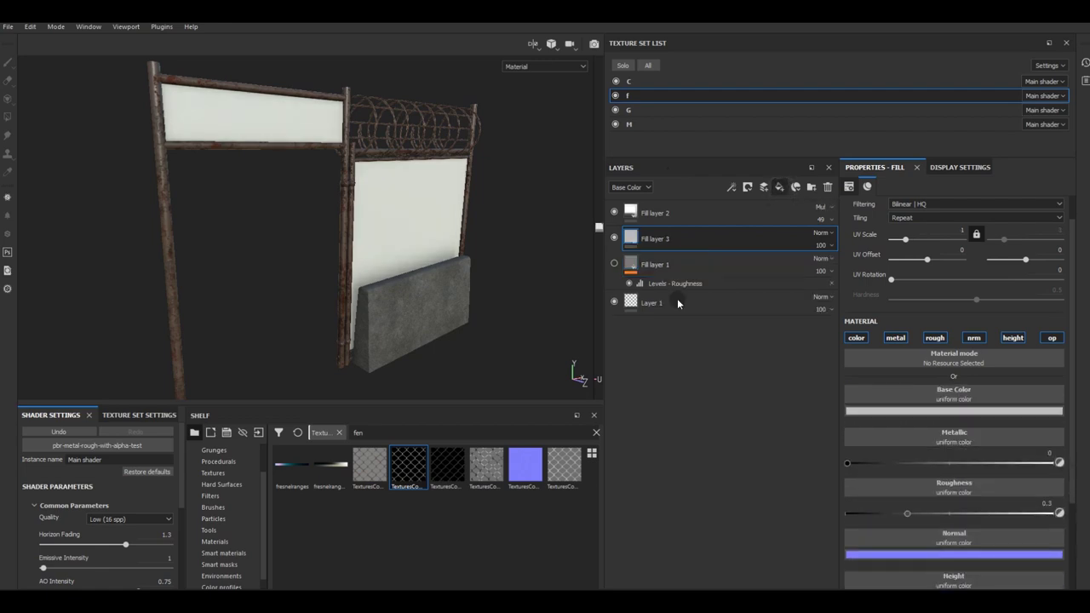
Browse the shelf from Alphas to the Procedurals category to list procedural textures.
{"action": "scroll", "coordinate": [230, 494], "scroll_direction": "up", "scroll_amount": 3}
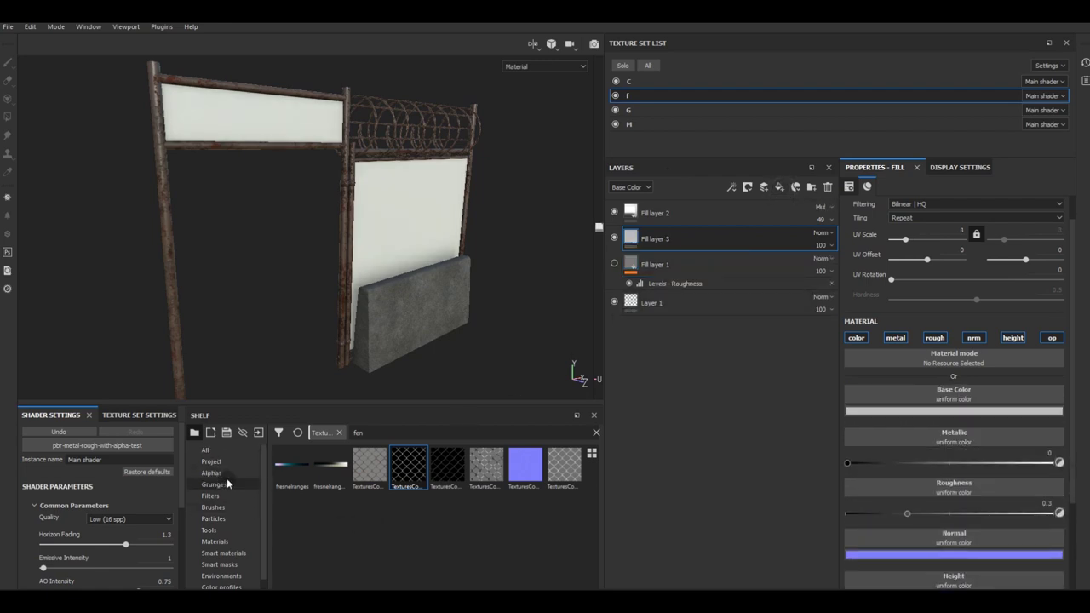
{"action": "left_click", "coordinate": [220, 474]}
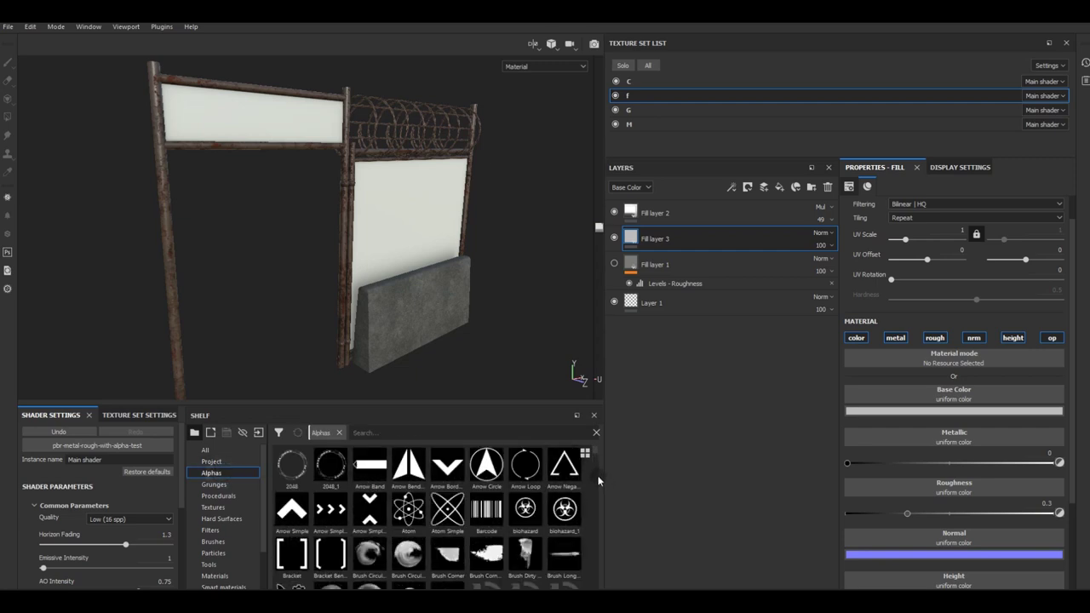
{"action": "scroll", "coordinate": [596, 460], "scroll_direction": "down", "scroll_amount": 2}
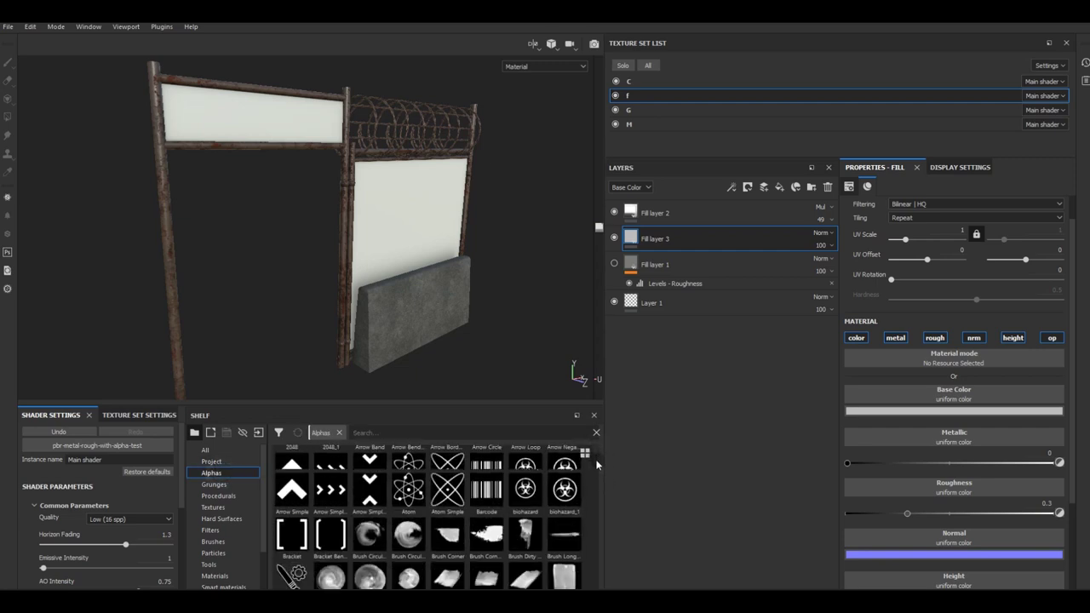
{"action": "left_click", "coordinate": [218, 496]}
{"action": "scroll", "coordinate": [595, 477], "scroll_direction": "down", "scroll_amount": 3}
{"action": "scroll", "coordinate": [594, 490], "scroll_direction": "down", "scroll_amount": 2}
{"action": "scroll", "coordinate": [594, 489], "scroll_direction": "up", "scroll_amount": 3}
{"action": "scroll", "coordinate": [594, 468], "scroll_direction": "up", "scroll_amount": 2}
{"action": "left_click_drag", "start_coordinate": [594, 469], "coordinate": [600, 495]}
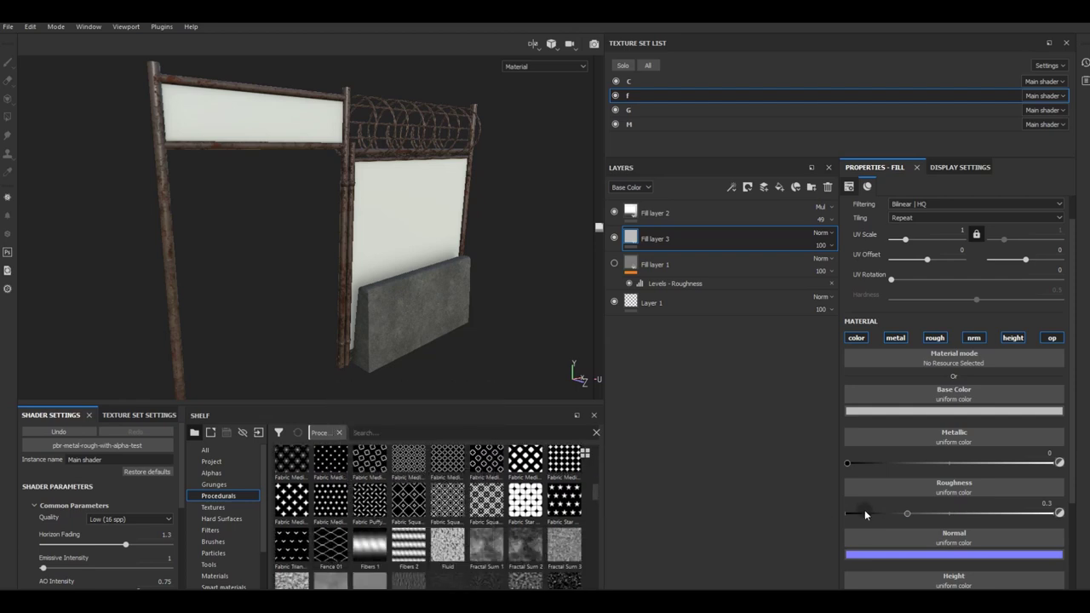
{"action": "scroll", "coordinate": [911, 525], "scroll_direction": "down", "scroll_amount": 2}
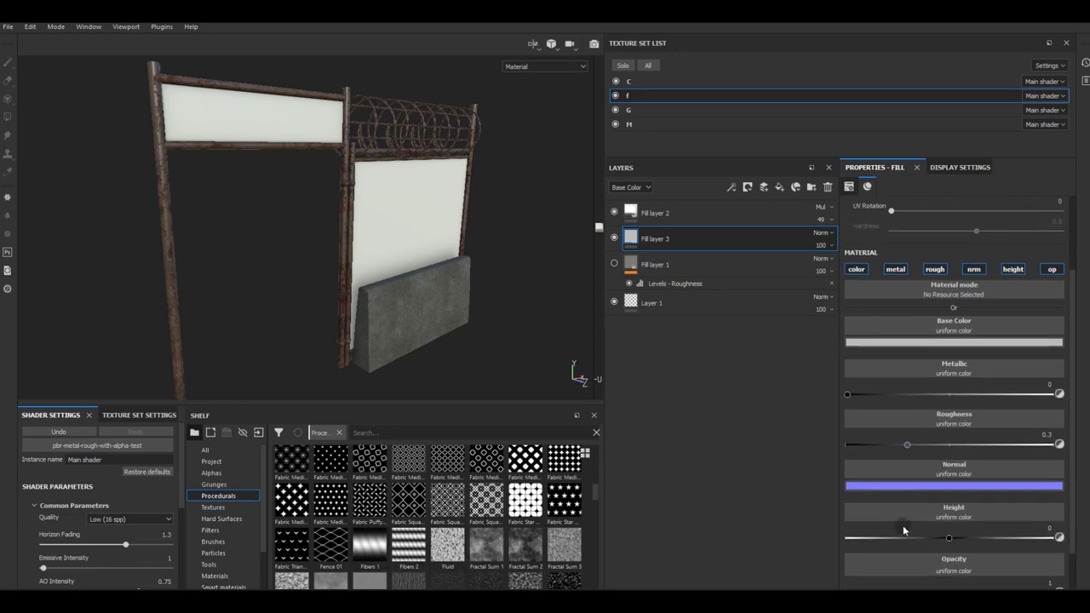
{"action": "scroll", "coordinate": [903, 525], "scroll_direction": "down", "scroll_amount": 1}
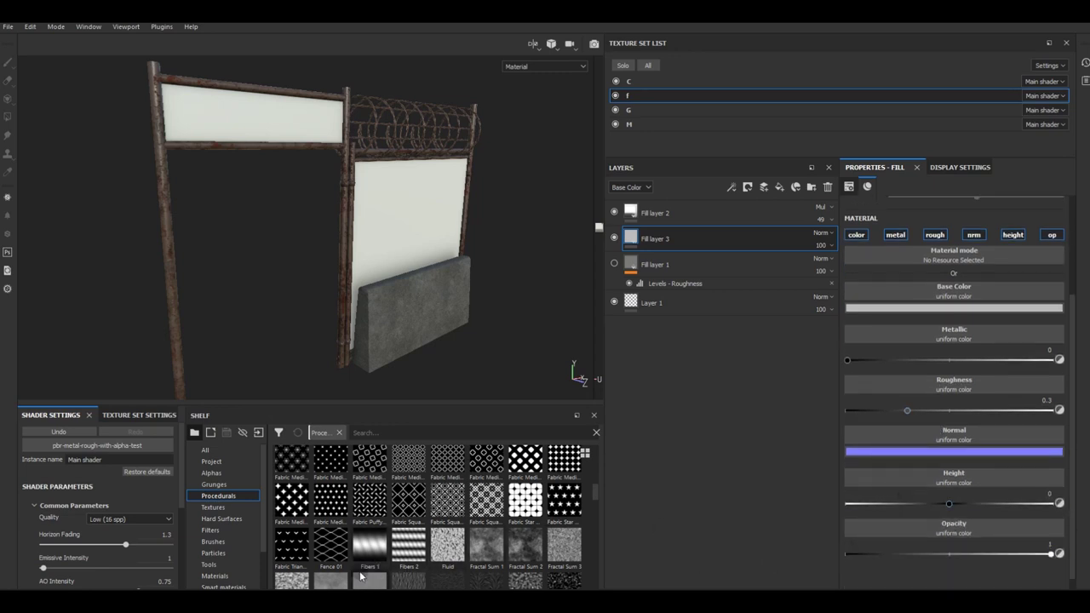
Use Fence 01 as Fill layer 3's opacity, with Fence Shape 0.35 and Hardness 0.69.
{"action": "mouse_move", "coordinate": [334, 557]}
{"action": "left_mouse_down"}
{"action": "mouse_move", "coordinate": [972, 530]}
{"action": "mouse_move", "coordinate": [956, 523]}
{"action": "left_mouse_up"}
{"action": "left_click_drag", "start_coordinate": [462, 348], "coordinate": [439, 327], "text": "alt"}
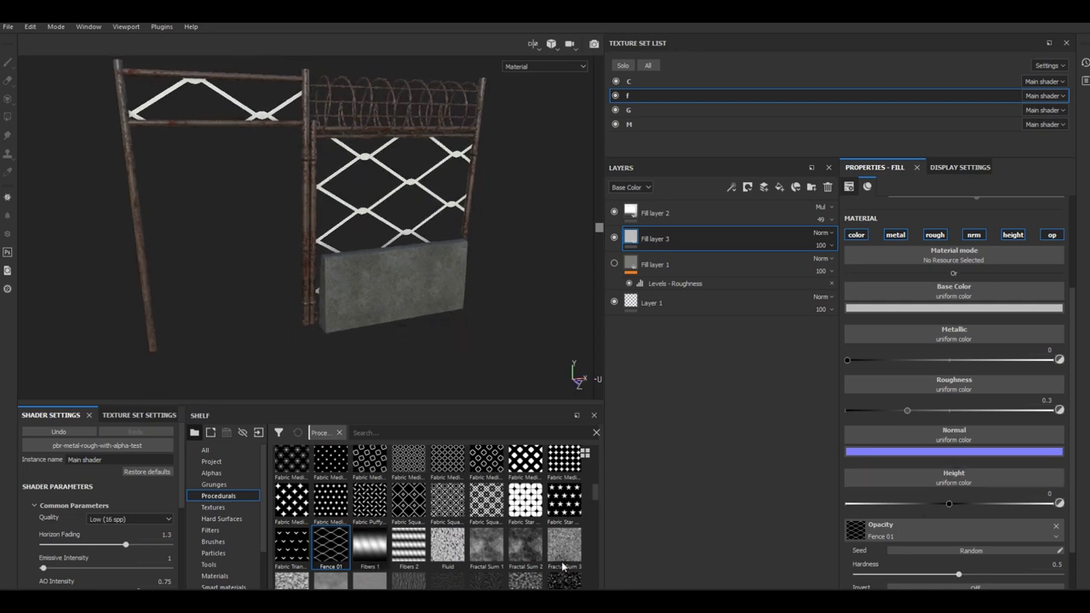
{"action": "scroll", "coordinate": [914, 547], "scroll_direction": "down", "scroll_amount": 2}
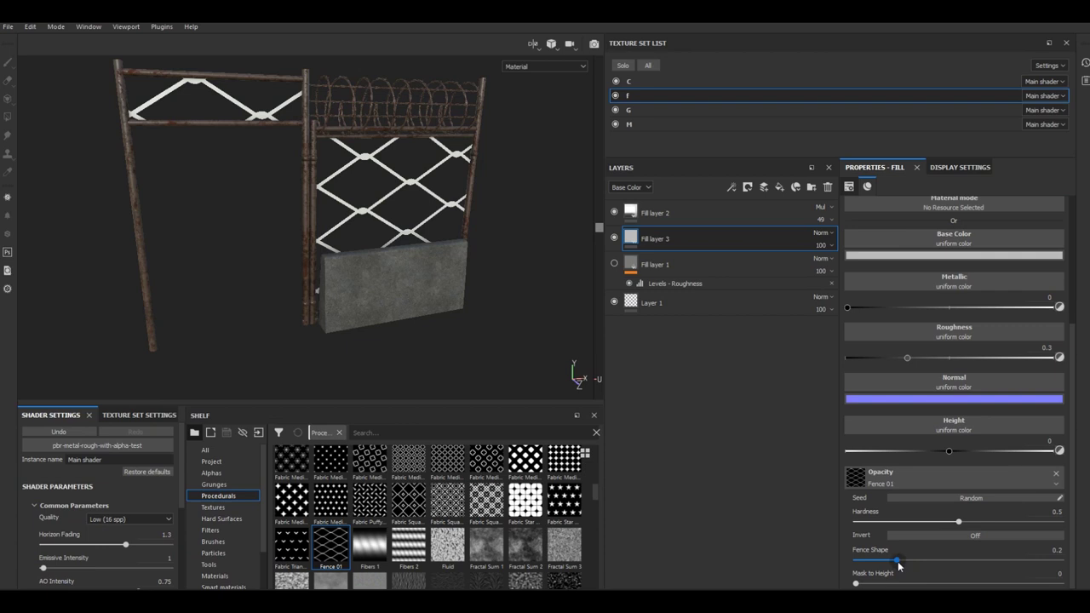
{"action": "left_click_drag", "start_coordinate": [897, 563], "coordinate": [930, 566]}
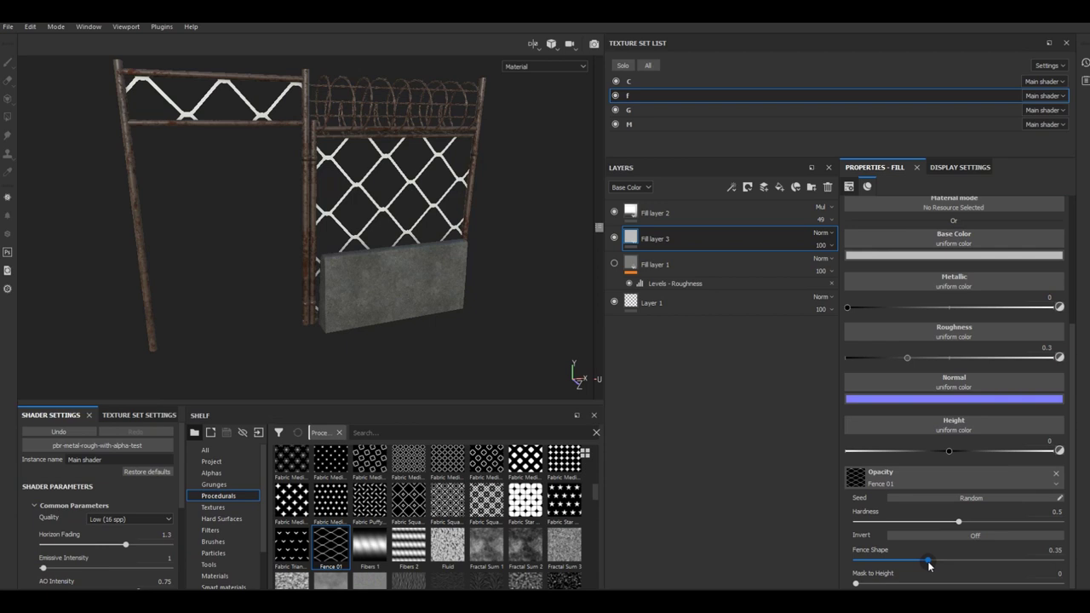
{"action": "mouse_move", "coordinate": [886, 585]}
{"action": "left_mouse_down"}
{"action": "mouse_move", "coordinate": [960, 584]}
{"action": "mouse_move", "coordinate": [873, 584]}
{"action": "left_mouse_up"}
{"action": "mouse_move", "coordinate": [956, 522]}
{"action": "left_mouse_down"}
{"action": "mouse_move", "coordinate": [911, 522]}
{"action": "mouse_move", "coordinate": [999, 518]}
{"action": "left_mouse_up"}
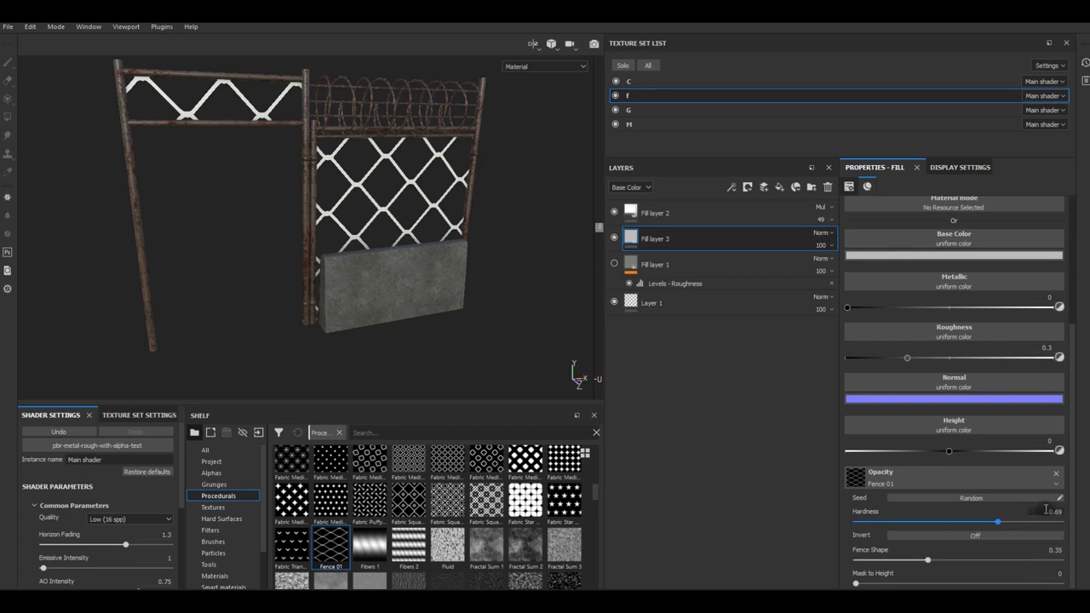
Leave the opacity pattern's Invert off and apply Fence 01 to the Height channel.
{"action": "left_click", "coordinate": [997, 536]}
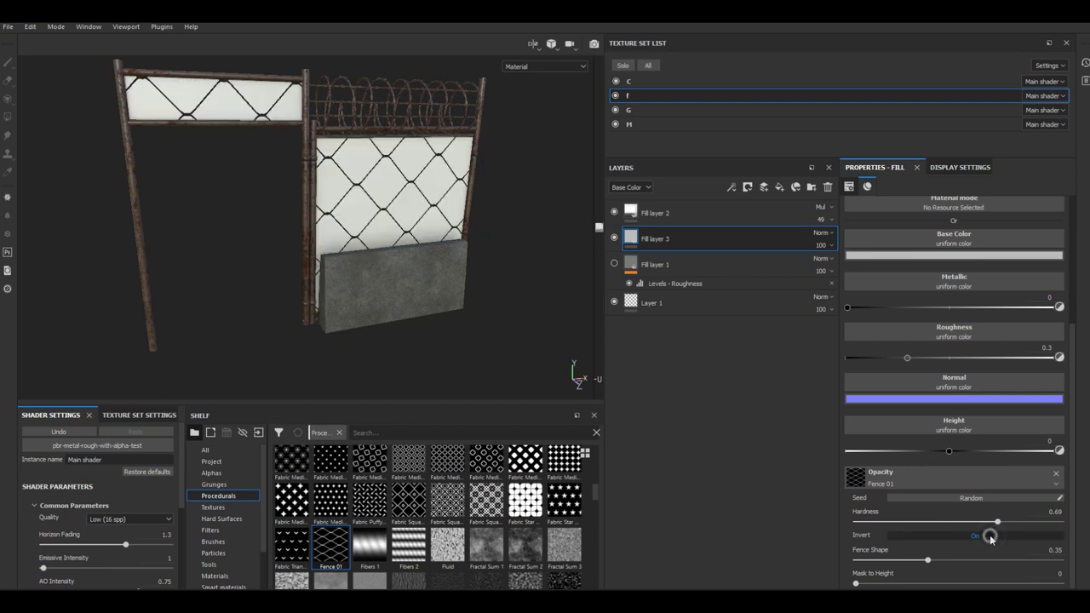
{"action": "left_click", "coordinate": [991, 536]}
{"action": "mouse_move", "coordinate": [330, 547]}
{"action": "left_mouse_down"}
{"action": "mouse_move", "coordinate": [956, 422]}
{"action": "mouse_move", "coordinate": [974, 430]}
{"action": "left_mouse_up"}
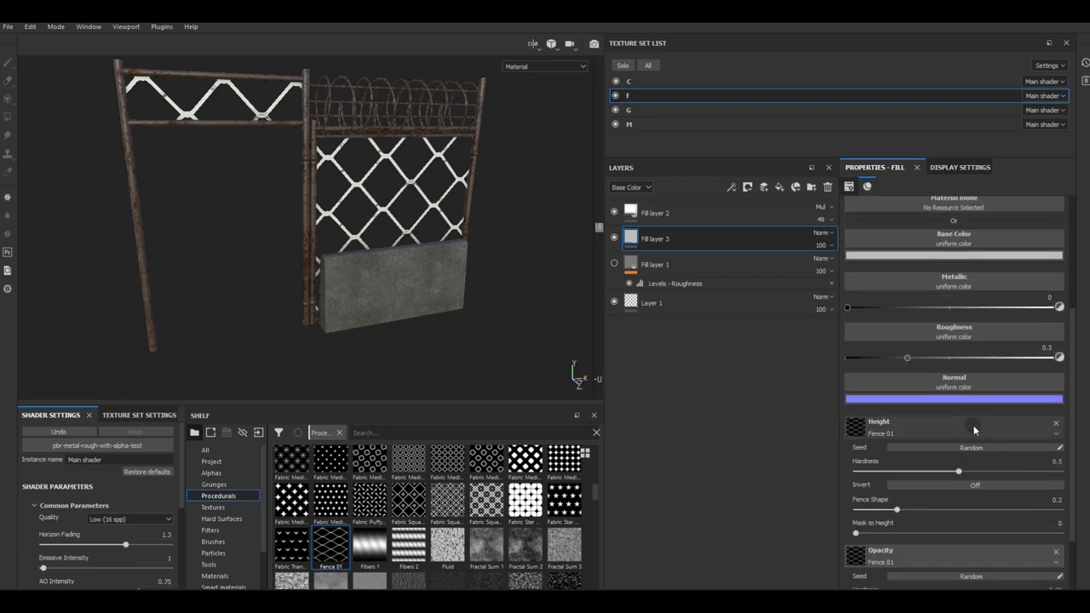
{"action": "scroll", "coordinate": [971, 477], "scroll_direction": "down", "scroll_amount": 2}
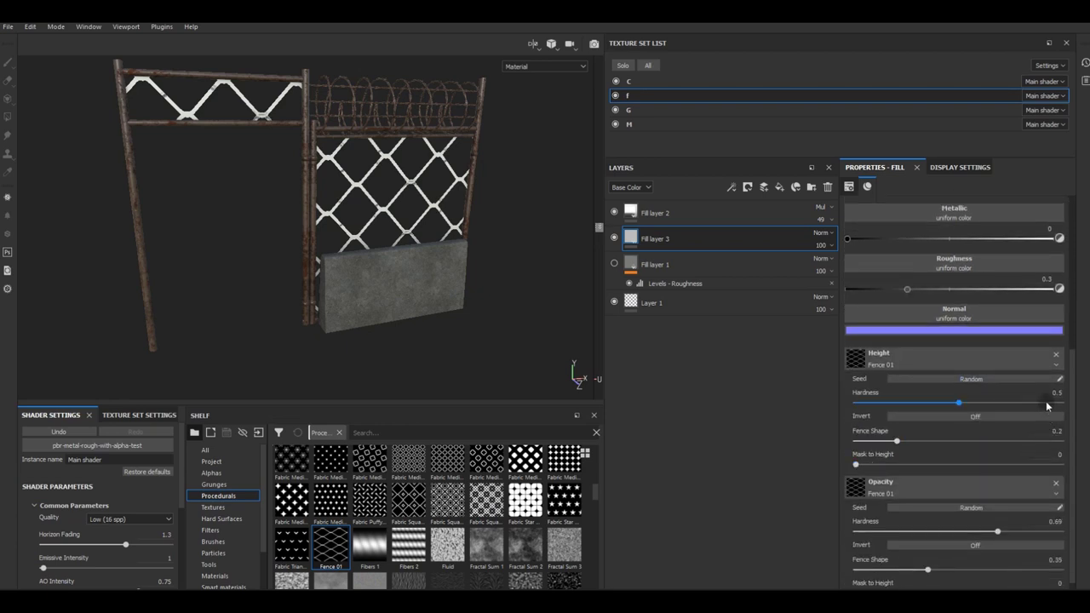
Copy Hardness 0.69 and Fence Shape 0.35 from the Opacity pattern into Height.
{"action": "left_click", "coordinate": [1056, 520]}
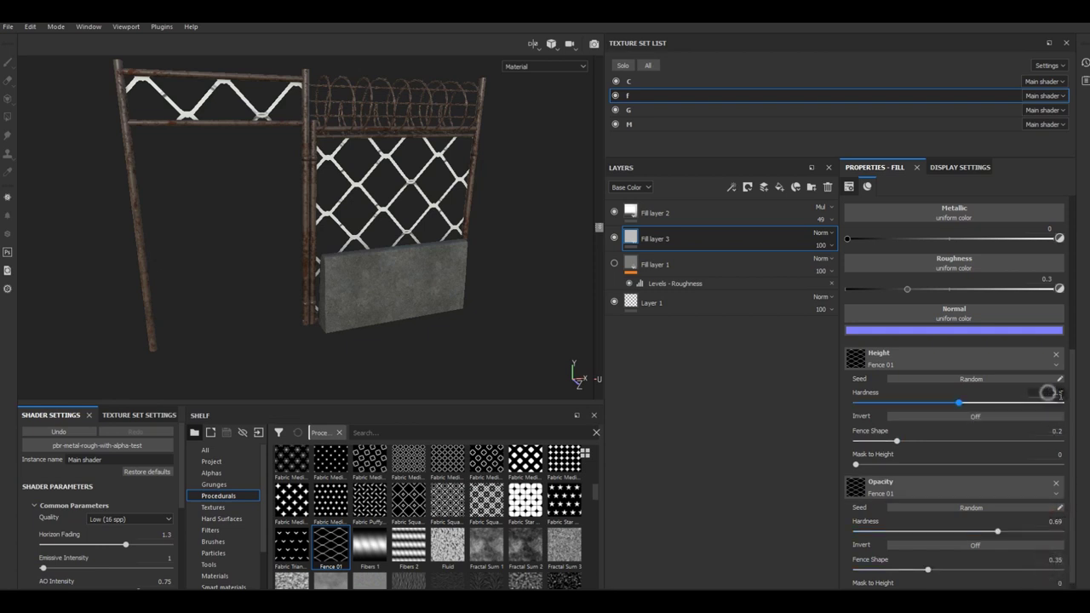
{"action": "right_click", "coordinate": [1056, 393]}
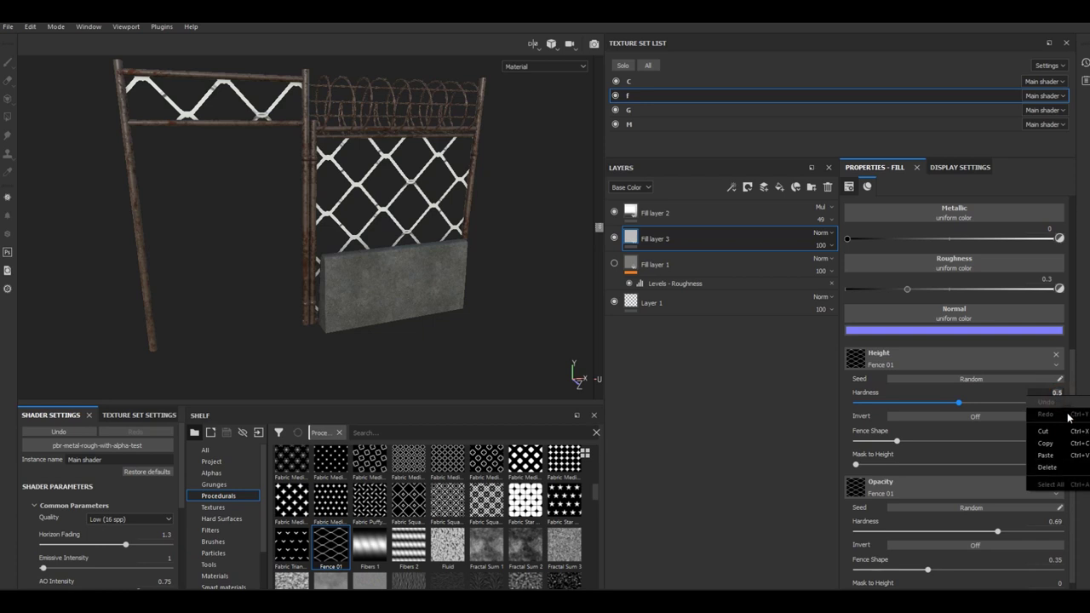
{"action": "left_click", "coordinate": [1043, 453]}
{"action": "left_click", "coordinate": [797, 500]}
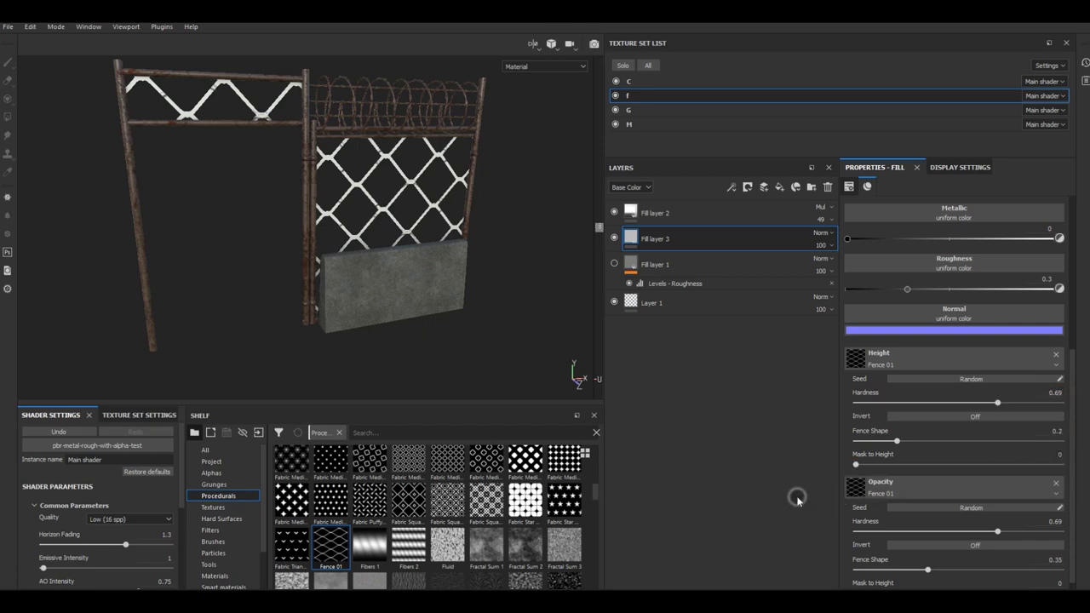
{"action": "right_click", "coordinate": [1055, 559]}
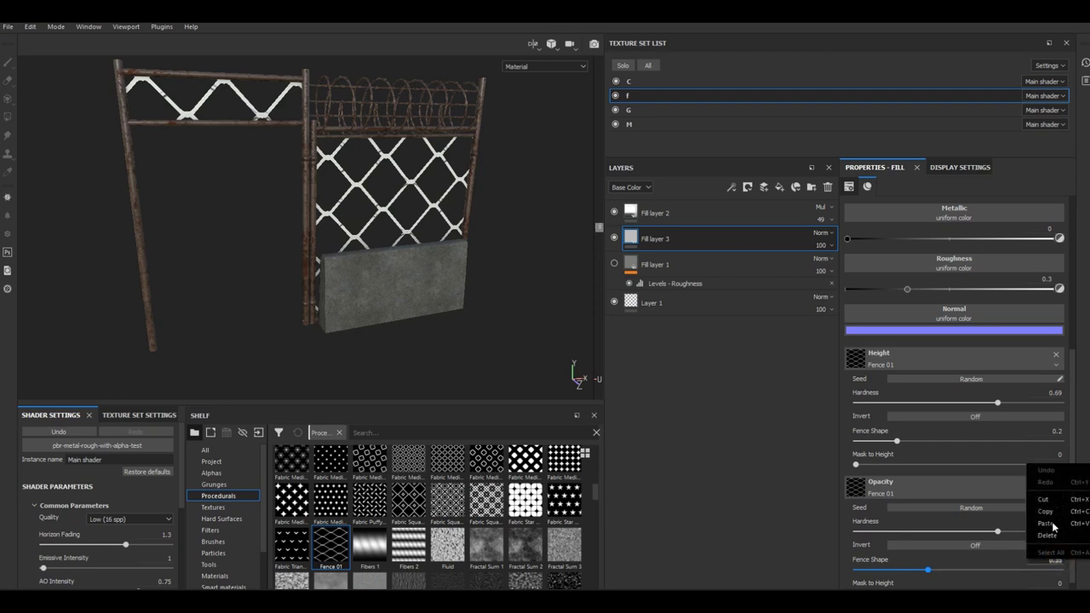
{"action": "left_click", "coordinate": [1048, 513]}
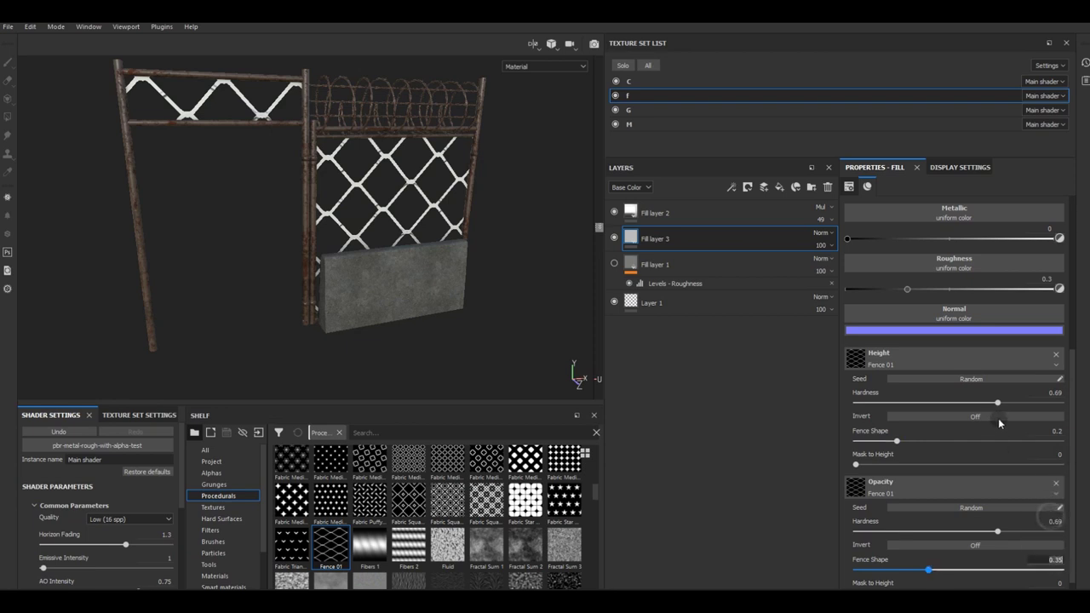
{"action": "right_click", "coordinate": [1054, 431]}
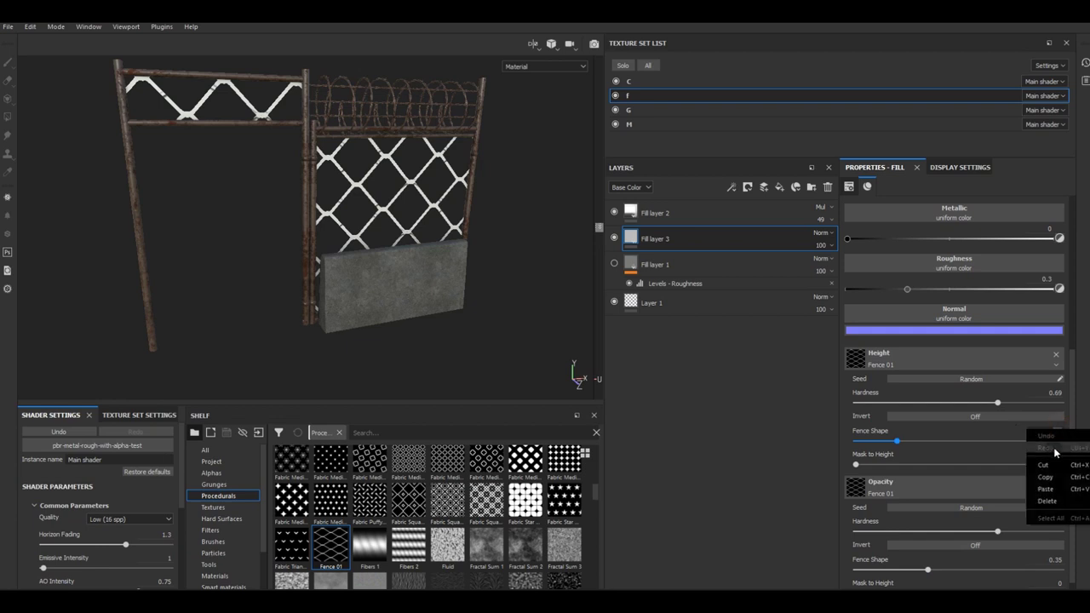
{"action": "left_click", "coordinate": [1053, 491]}
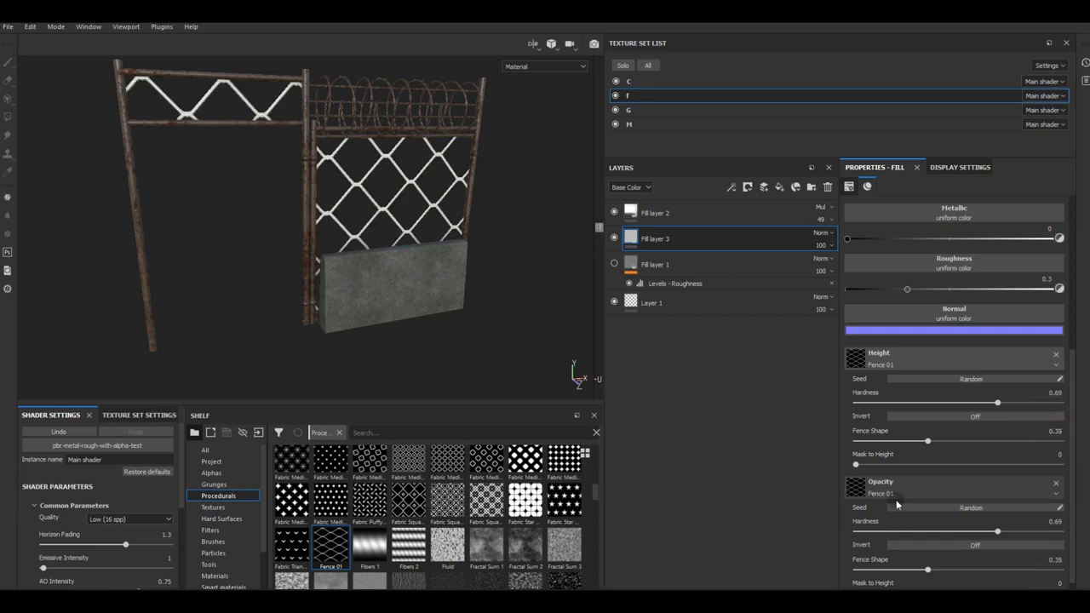
{"action": "scroll", "coordinate": [902, 514], "scroll_direction": "down", "scroll_amount": 1}
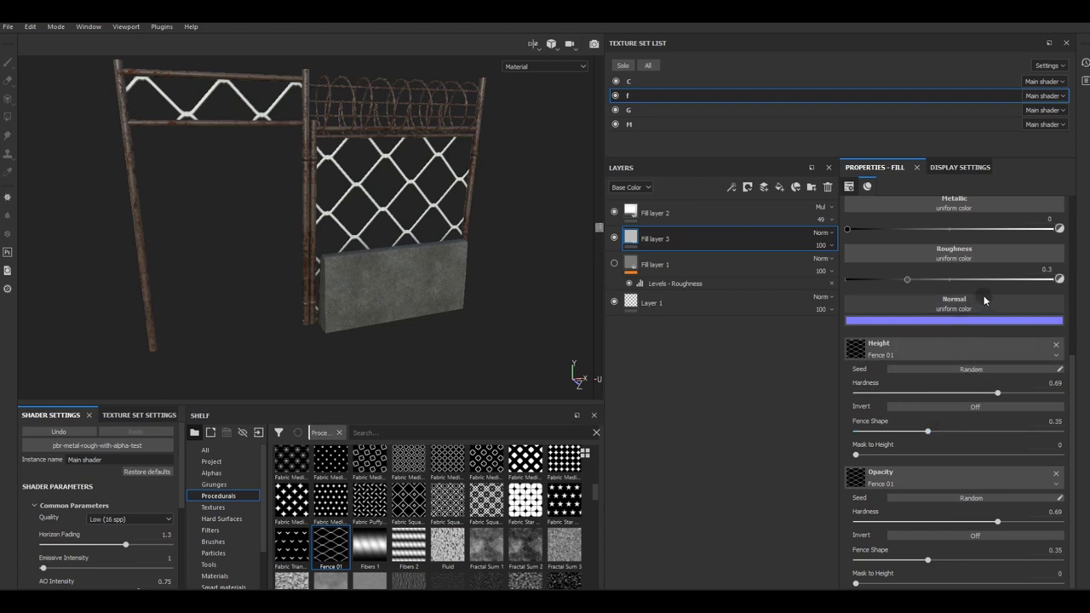
Set the chain-link mesh's Roughness to 0.7851 and Metallic to 0.2424.
{"action": "left_click_drag", "start_coordinate": [999, 279], "coordinate": [1008, 280]}
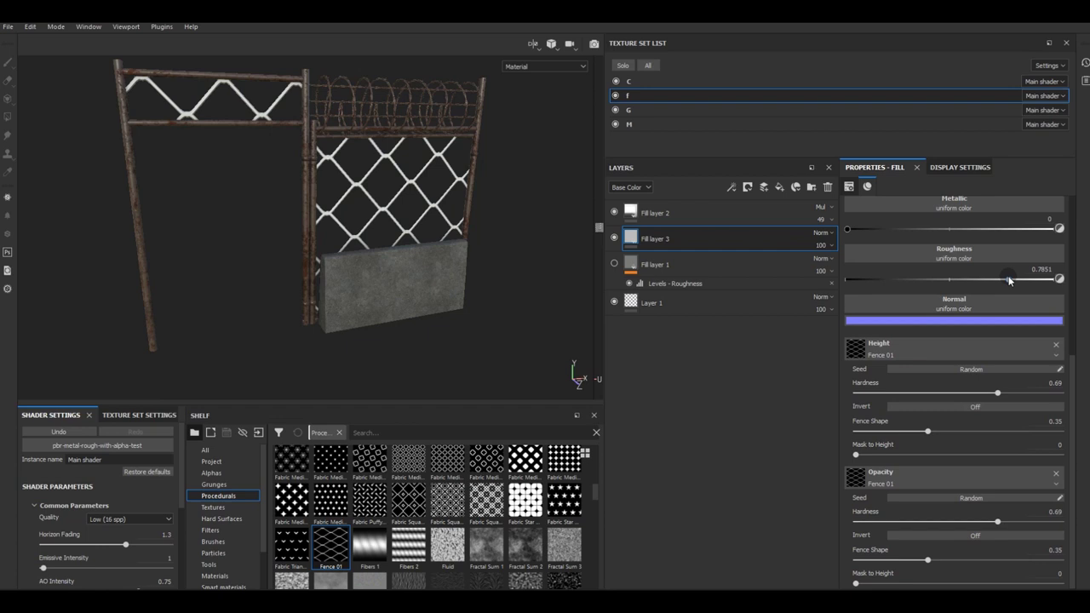
{"action": "left_click_drag", "start_coordinate": [438, 175], "coordinate": [457, 258], "text": "alt"}
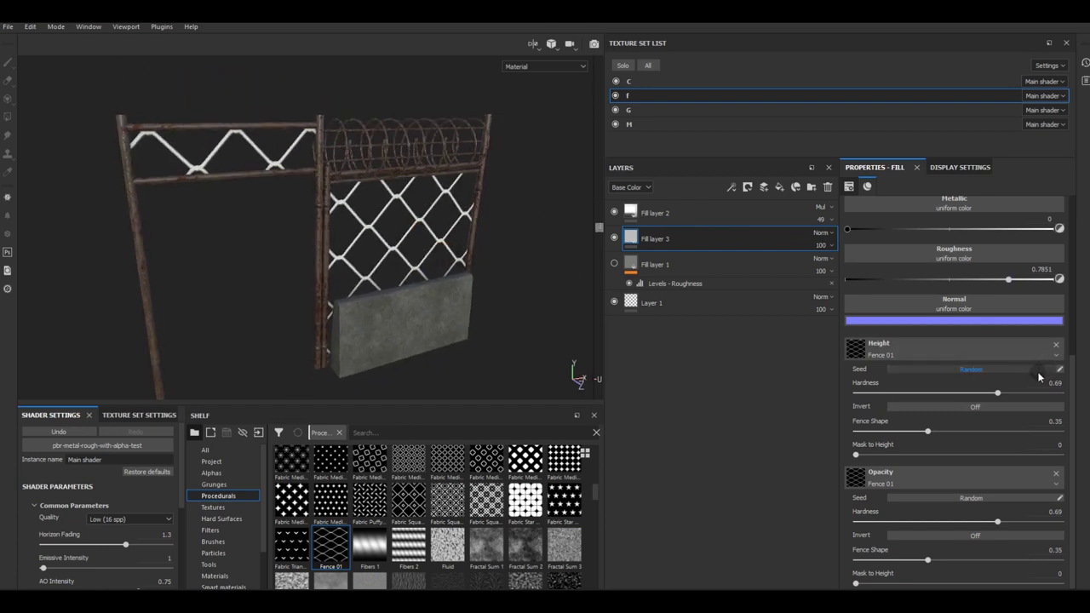
{"action": "scroll", "coordinate": [1024, 377], "scroll_direction": "up", "scroll_amount": 2}
{"action": "left_click_drag", "start_coordinate": [974, 297], "coordinate": [1050, 297]}
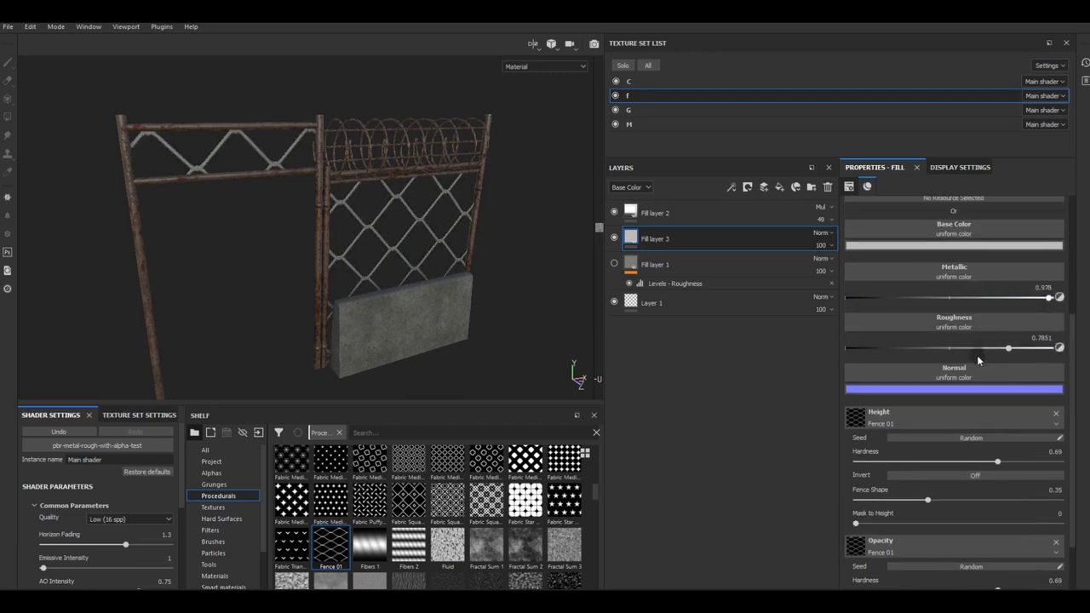
{"action": "scroll", "coordinate": [1000, 473], "scroll_direction": "up", "scroll_amount": 1}
{"action": "left_click", "coordinate": [895, 322]}
{"action": "scroll", "coordinate": [895, 322], "scroll_direction": "up", "scroll_amount": 1}
{"action": "scroll", "coordinate": [895, 322], "scroll_direction": "up", "scroll_amount": 2}
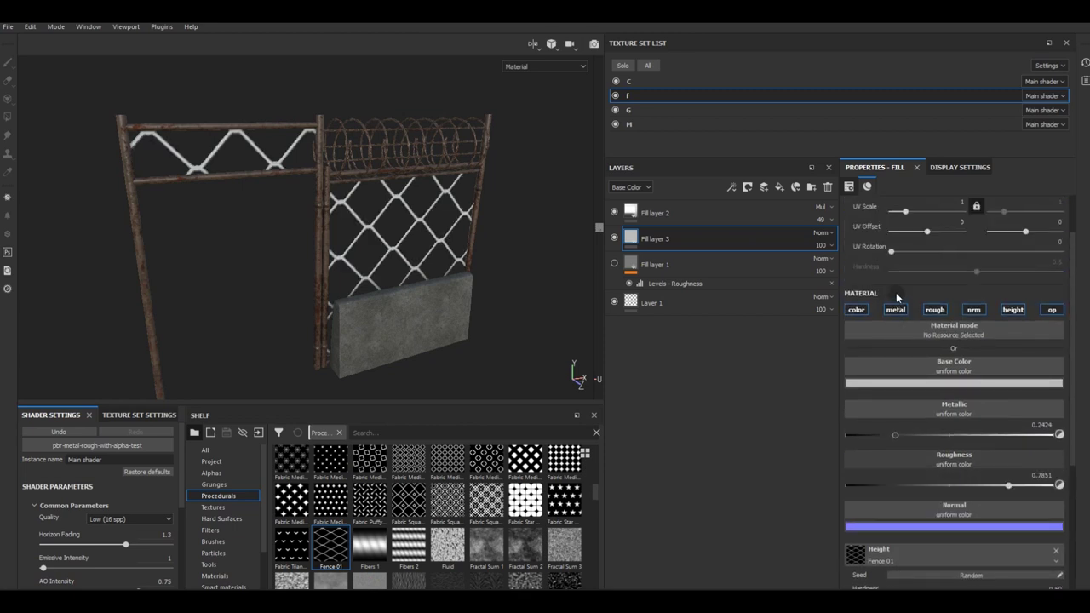
{"action": "scroll", "coordinate": [896, 293], "scroll_direction": "up", "scroll_amount": 2}
Tile the mesh at UV Scale 8, with Metallic 0.9504 and Roughness 0.8154.
{"action": "left_click_drag", "start_coordinate": [917, 274], "coordinate": [915, 275]}
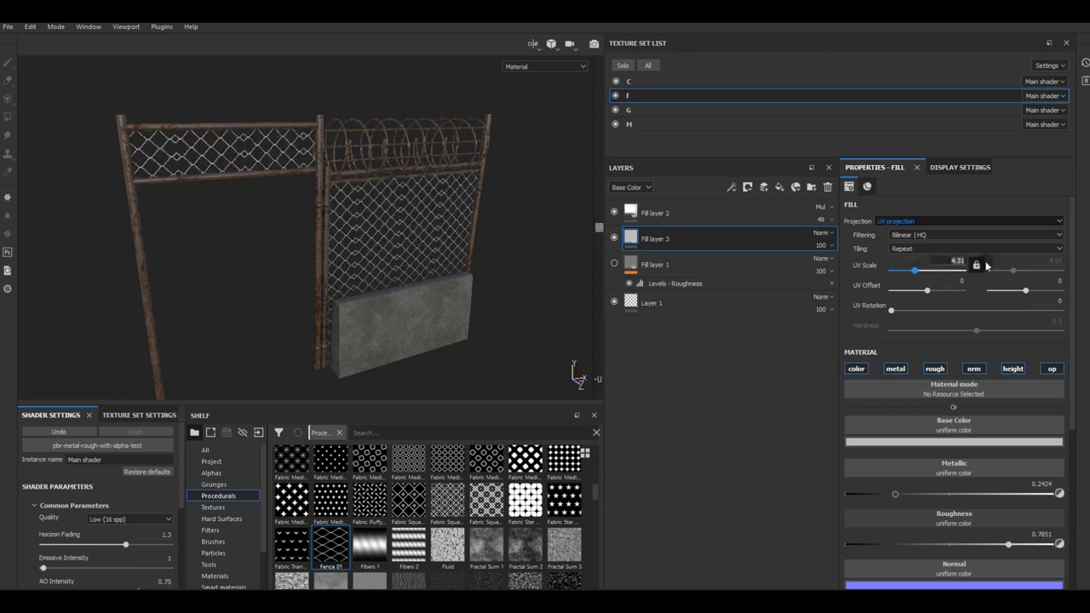
{"action": "type", "text": "8"}
{"action": "key", "text": "Return"}
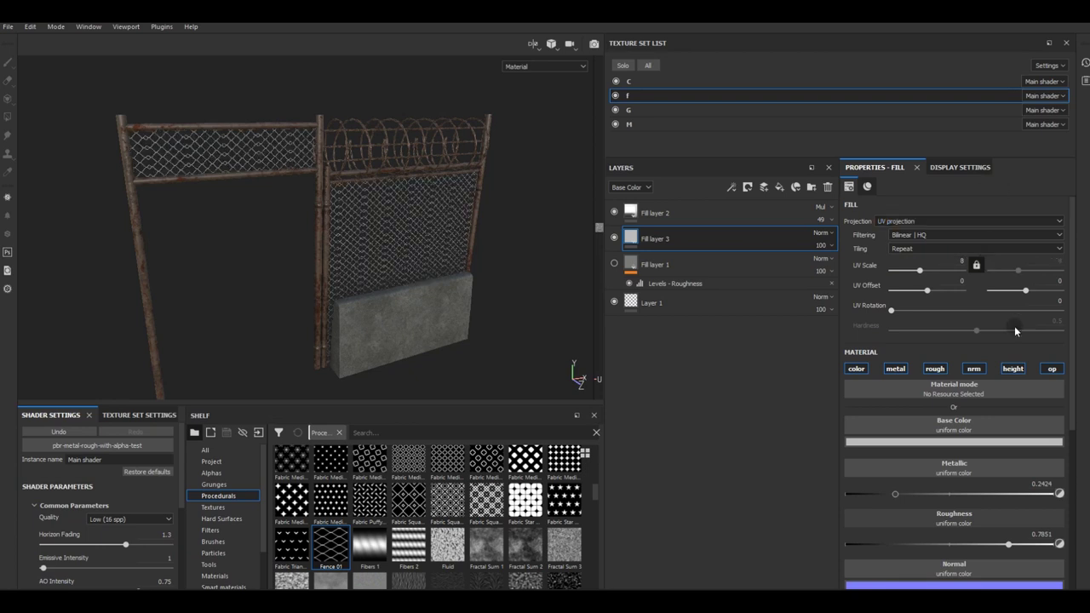
{"action": "scroll", "coordinate": [169, 158], "scroll_direction": "up", "scroll_amount": 2}
{"action": "scroll", "coordinate": [170, 160], "scroll_direction": "up", "scroll_amount": 2}
{"action": "scroll", "coordinate": [173, 162], "scroll_direction": "up", "scroll_amount": 2}
{"action": "scroll", "coordinate": [176, 163], "scroll_direction": "up", "scroll_amount": 2}
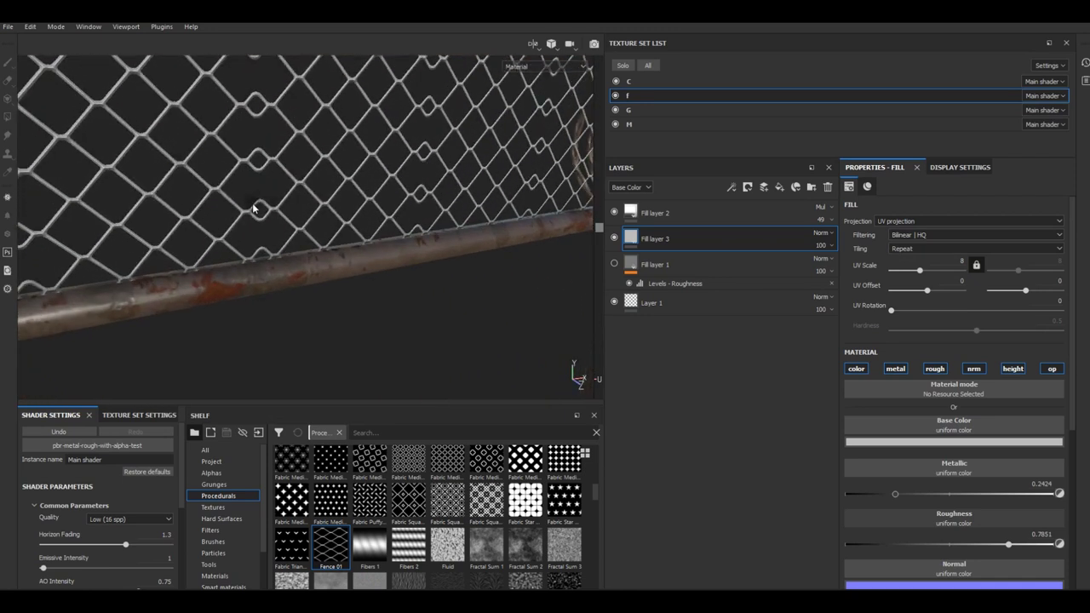
{"action": "scroll", "coordinate": [253, 208], "scroll_direction": "down", "scroll_amount": 2}
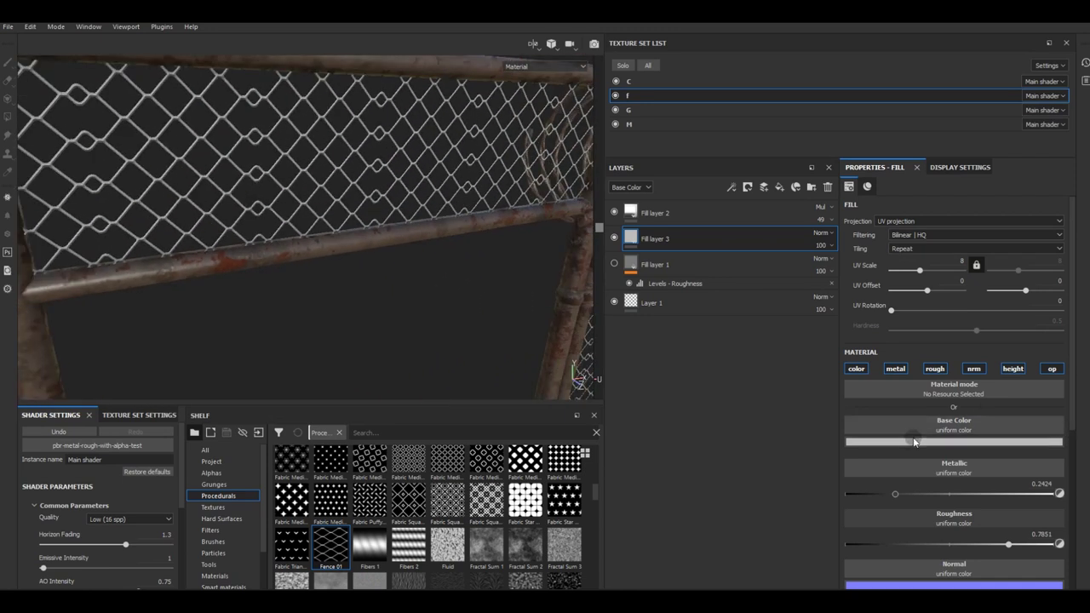
{"action": "left_click_drag", "start_coordinate": [978, 494], "coordinate": [1043, 494]}
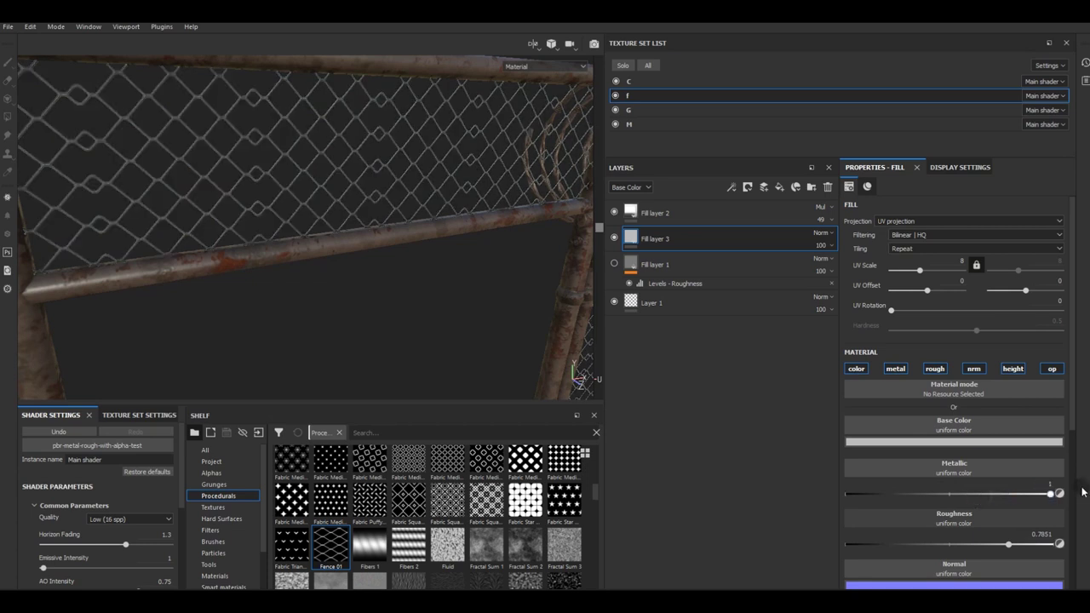
{"action": "mouse_move", "coordinate": [1008, 545]}
{"action": "left_mouse_down"}
{"action": "mouse_move", "coordinate": [933, 545]}
{"action": "mouse_move", "coordinate": [1003, 537]}
{"action": "left_mouse_up"}
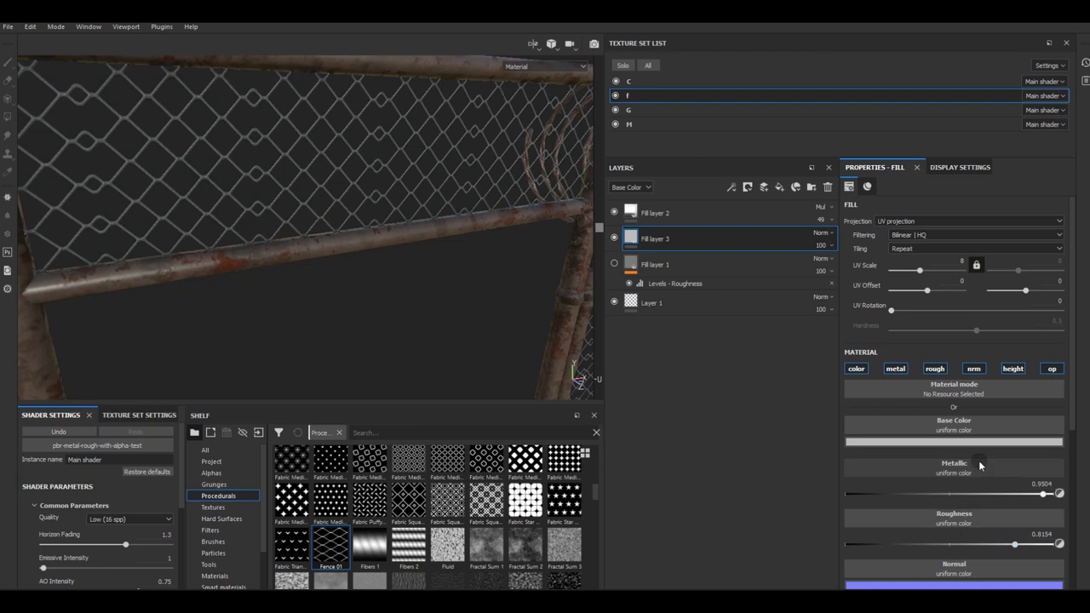
Try an orange Base Color for the chain-link mesh.
{"action": "left_click", "coordinate": [934, 441]}
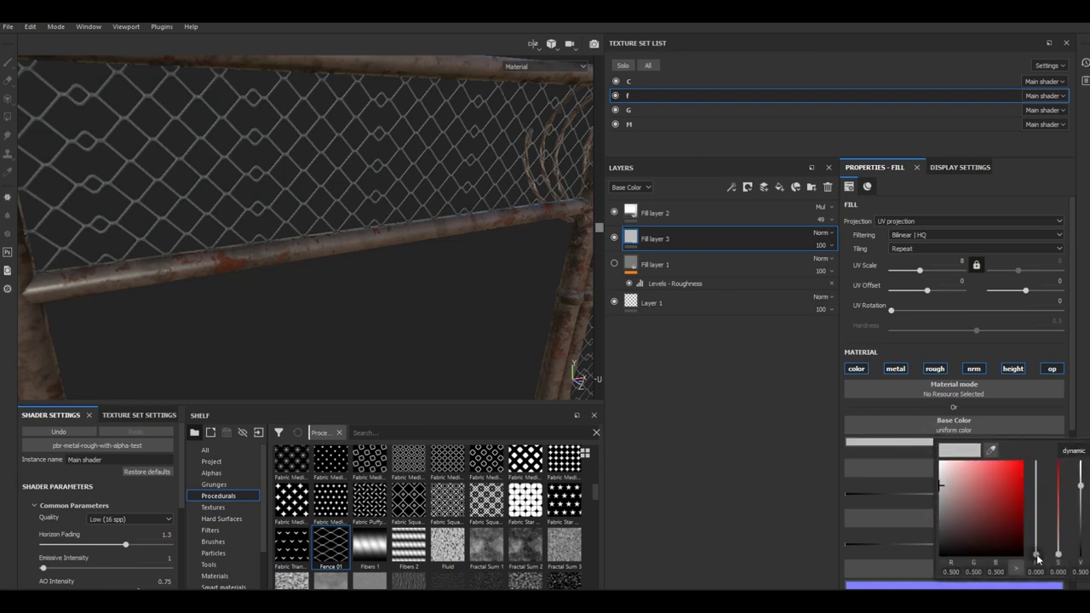
{"action": "left_click_drag", "start_coordinate": [1037, 558], "coordinate": [1041, 554]}
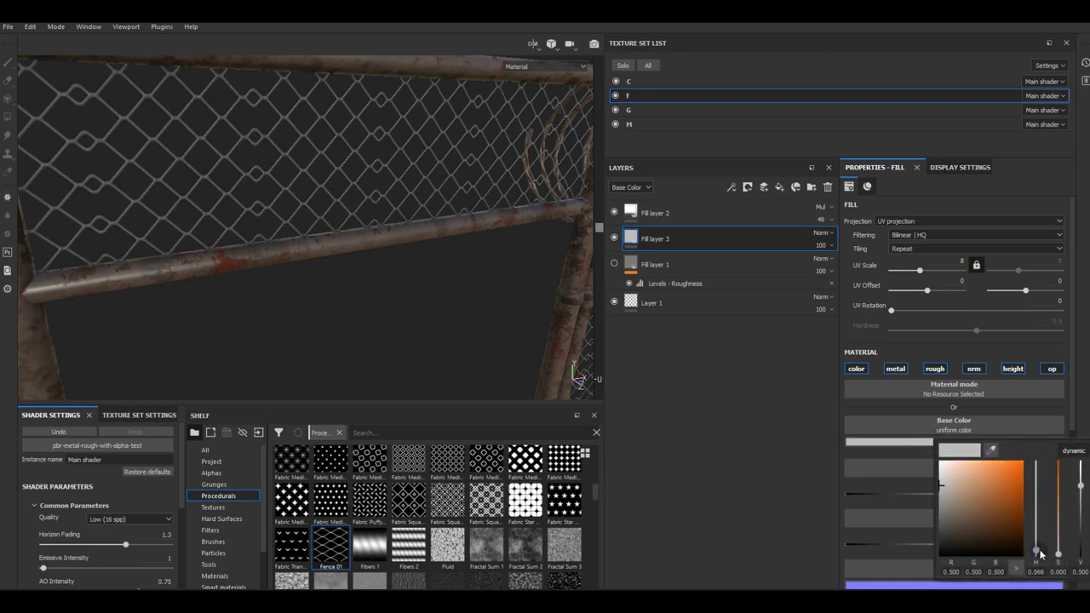
{"action": "mouse_move", "coordinate": [1004, 505]}
{"action": "left_mouse_down"}
{"action": "mouse_move", "coordinate": [977, 482]}
{"action": "mouse_move", "coordinate": [953, 507]}
{"action": "mouse_move", "coordinate": [931, 501]}
{"action": "left_mouse_up"}
{"action": "mouse_move", "coordinate": [143, 196]}
{"action": "left_mouse_down", "text": "alt"}
{"action": "mouse_move", "coordinate": [302, 261]}
{"action": "mouse_move", "coordinate": [243, 236]}
{"action": "mouse_move", "coordinate": [214, 183]}
{"action": "mouse_move", "coordinate": [323, 226]}
{"action": "left_mouse_up", "text": "alt"}
Hide Fill layer 3, show Fill layer 1, and frame the whole fence.
{"action": "left_click", "coordinate": [614, 239]}
{"action": "left_click", "coordinate": [614, 264]}
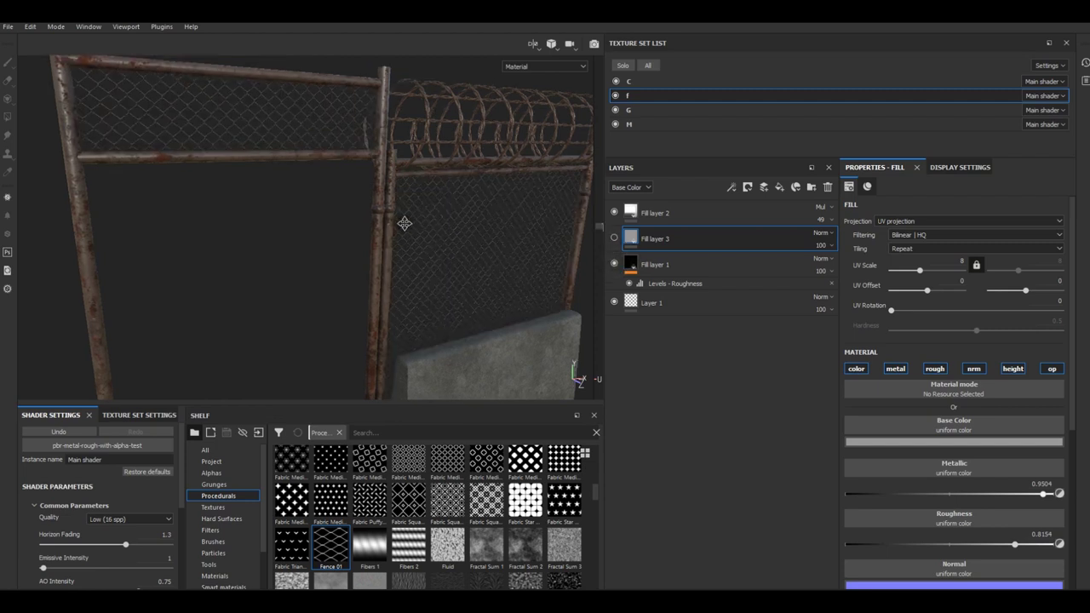
{"action": "left_click_drag", "start_coordinate": [402, 216], "coordinate": [337, 210], "text": "alt"}
{"action": "scroll", "coordinate": [336, 210], "scroll_direction": "down", "scroll_amount": 3}
{"action": "scroll", "coordinate": [365, 243], "scroll_direction": "down", "scroll_amount": 2}
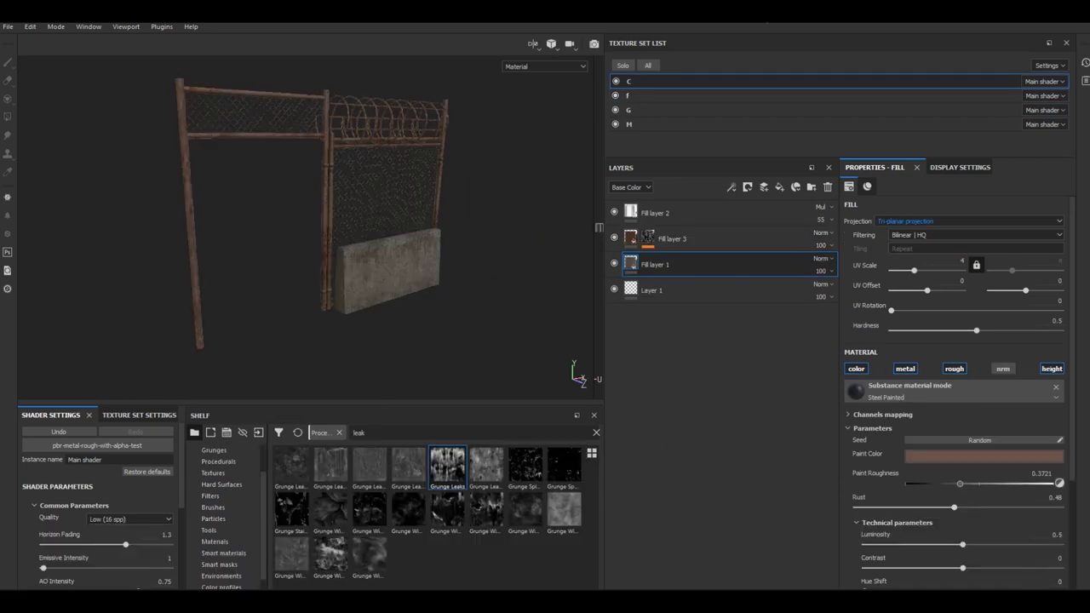
Render the fence in Iray, trying environment maps before returning to bonifacio_aragon_stars.
{"action": "left_click", "coordinate": [596, 50]}
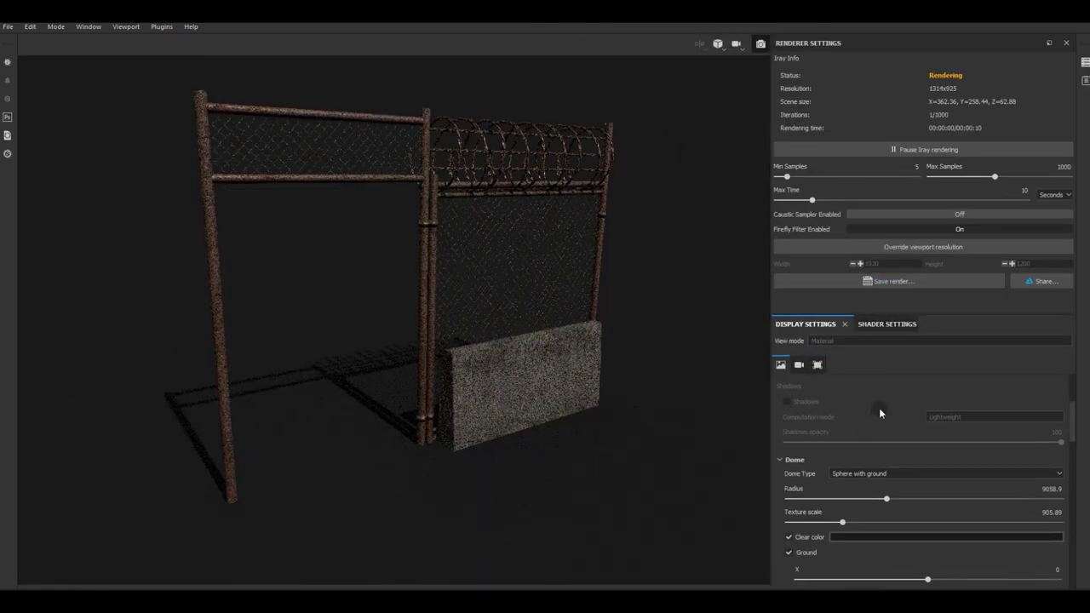
{"action": "scroll", "coordinate": [899, 415], "scroll_direction": "up", "scroll_amount": 5}
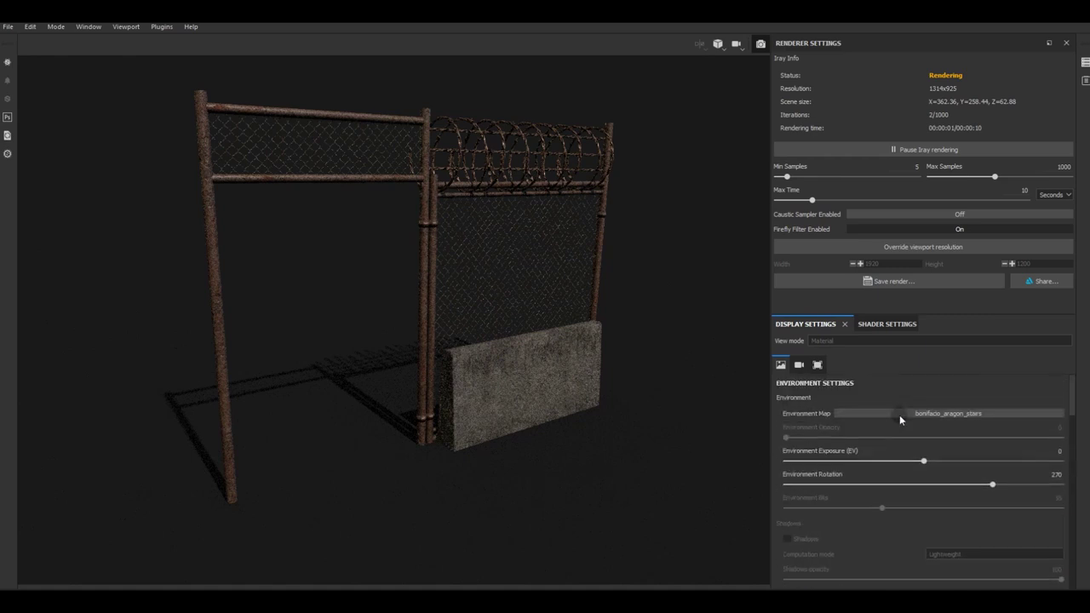
{"action": "left_click", "coordinate": [900, 415]}
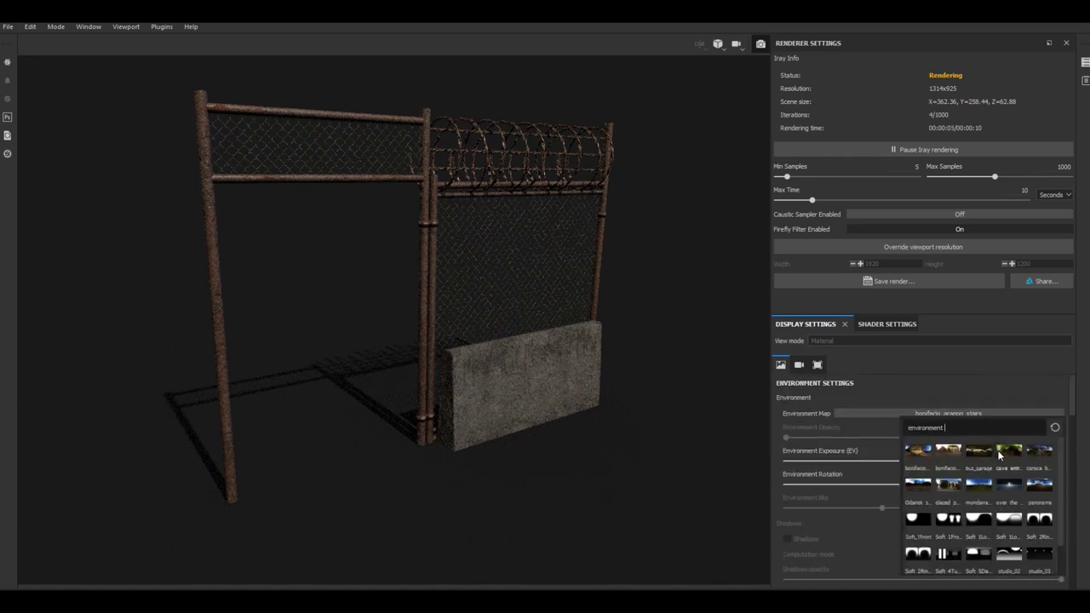
{"action": "key", "text": "Escape"}
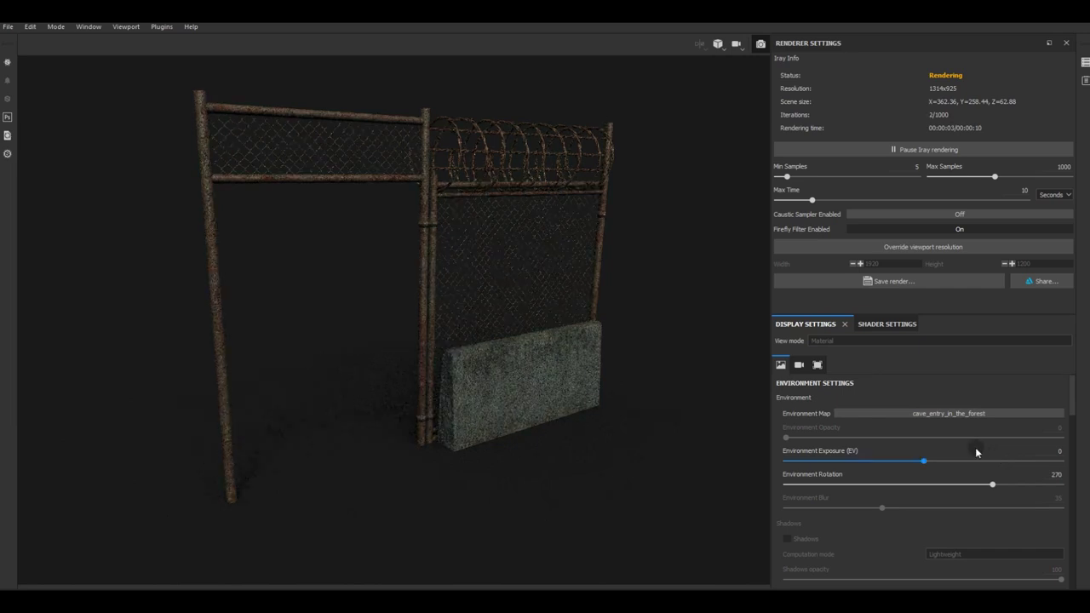
{"action": "left_click", "coordinate": [950, 414]}
{"action": "left_click", "coordinate": [951, 415]}
{"action": "left_click", "coordinate": [944, 451]}
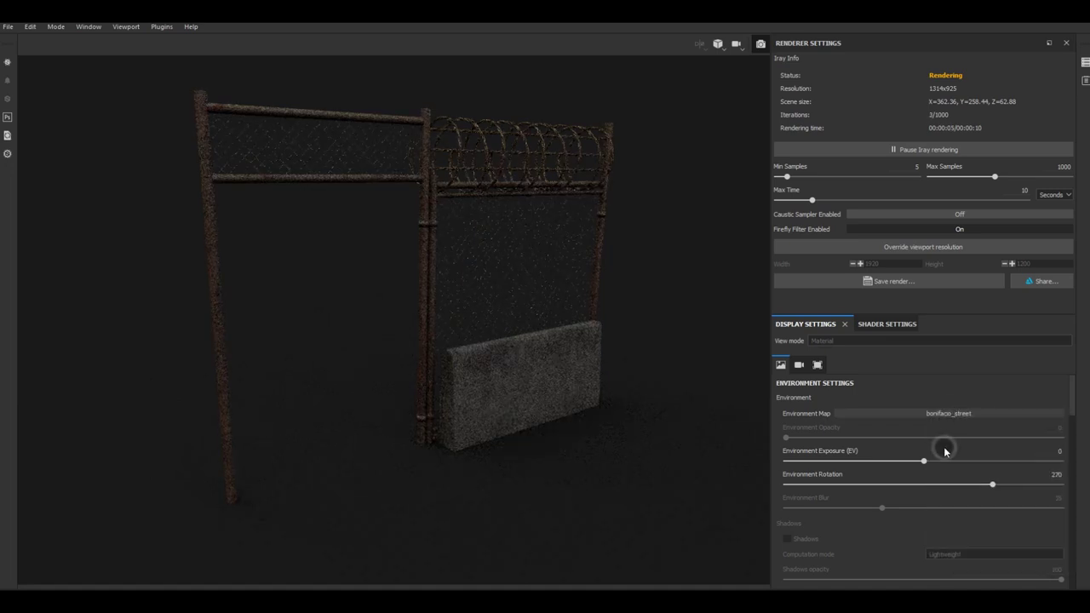